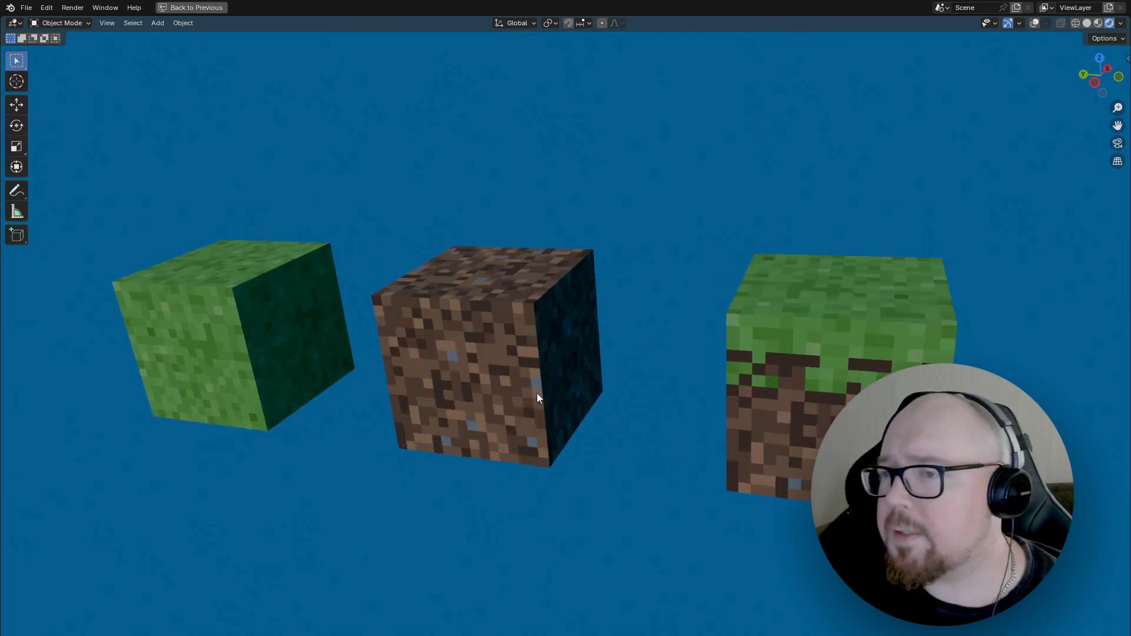
{"action": "middle_click_drag", "start_coordinate": [766, 439], "coordinate": [634, 278]}
{"action": "middle_click_drag", "start_coordinate": [663, 413], "coordinate": [710, 411]}
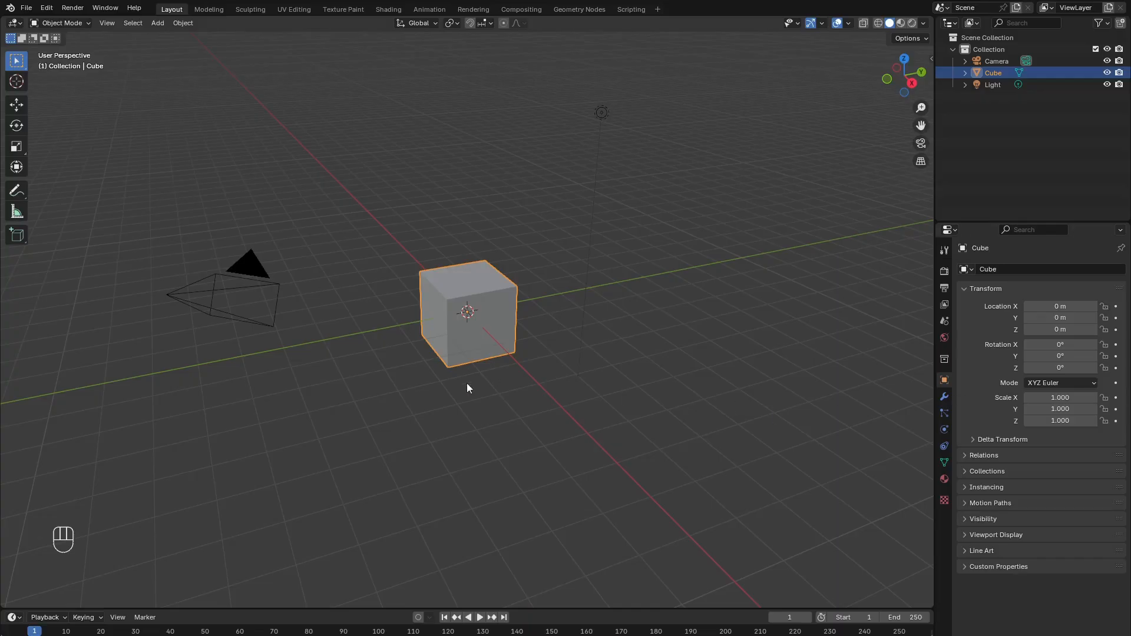
In Edit Mode, scale the default cube's whole mesh by 0.5 from the top view.
{"action": "middle_click_drag", "start_coordinate": [467, 384], "coordinate": [507, 372]}
{"action": "scroll", "coordinate": [494, 422], "scroll_direction": "up", "scroll_amount": 5}
{"action": "key", "text": "Tab"}
{"action": "middle_click_drag", "start_coordinate": [545, 340], "coordinate": [517, 363]}
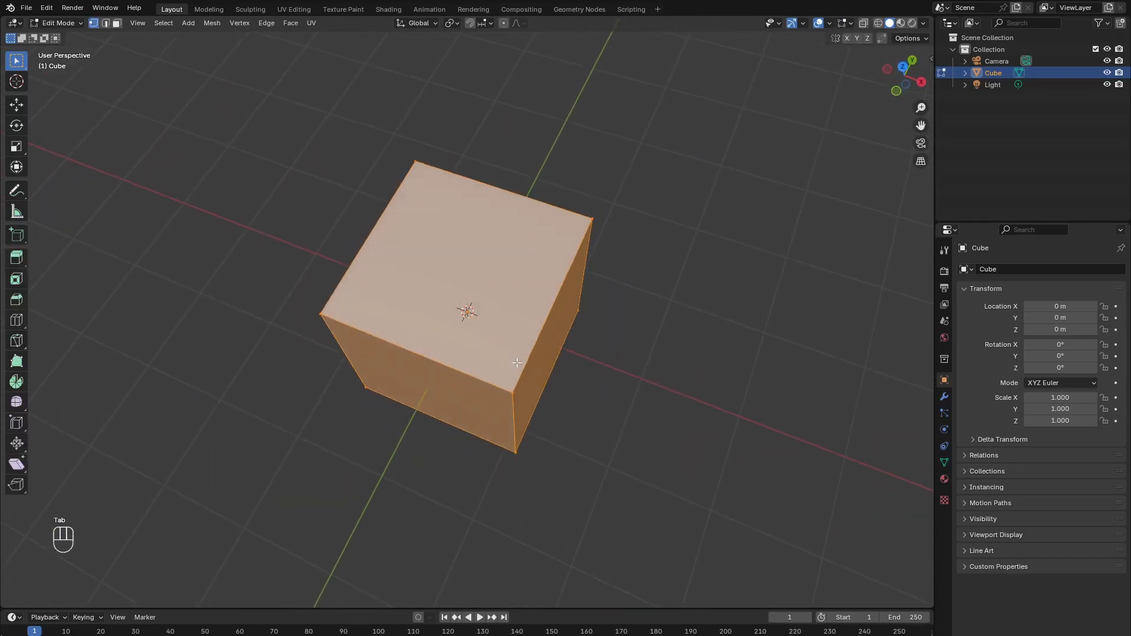
{"action": "key", "text": "KP_7"}
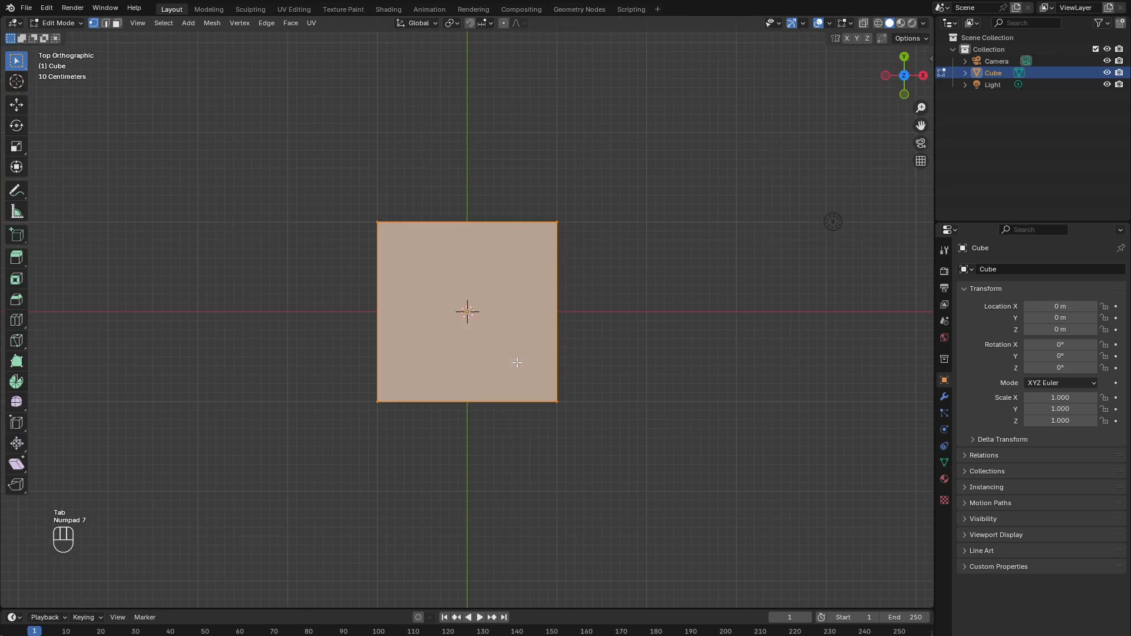
{"action": "key", "text": "s"}
{"action": "key", "text": "KP_0"}
{"action": "key", "text": "KP_Decimal"}
{"action": "key", "text": "KP_5"}
{"action": "key", "text": "KP_Enter"}
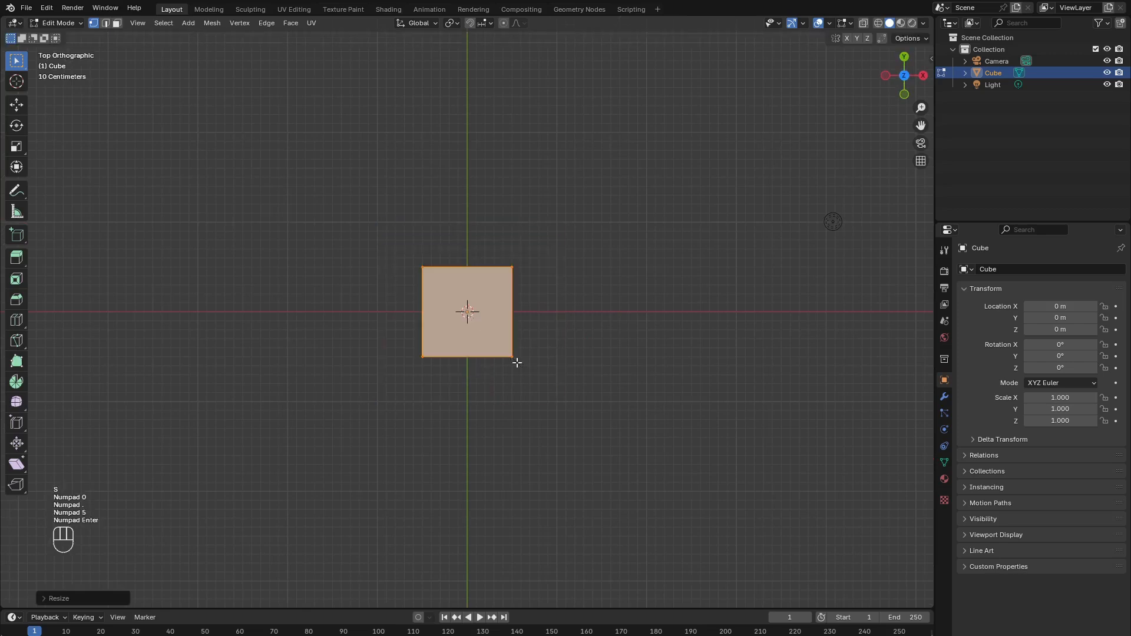
Move the cube's mesh 0.5 m along X and Y and raise it along Z, placing its lower corner on the origin.
{"action": "scroll", "coordinate": [522, 322], "scroll_direction": "up", "scroll_amount": 4}
{"action": "key", "text": "g"}
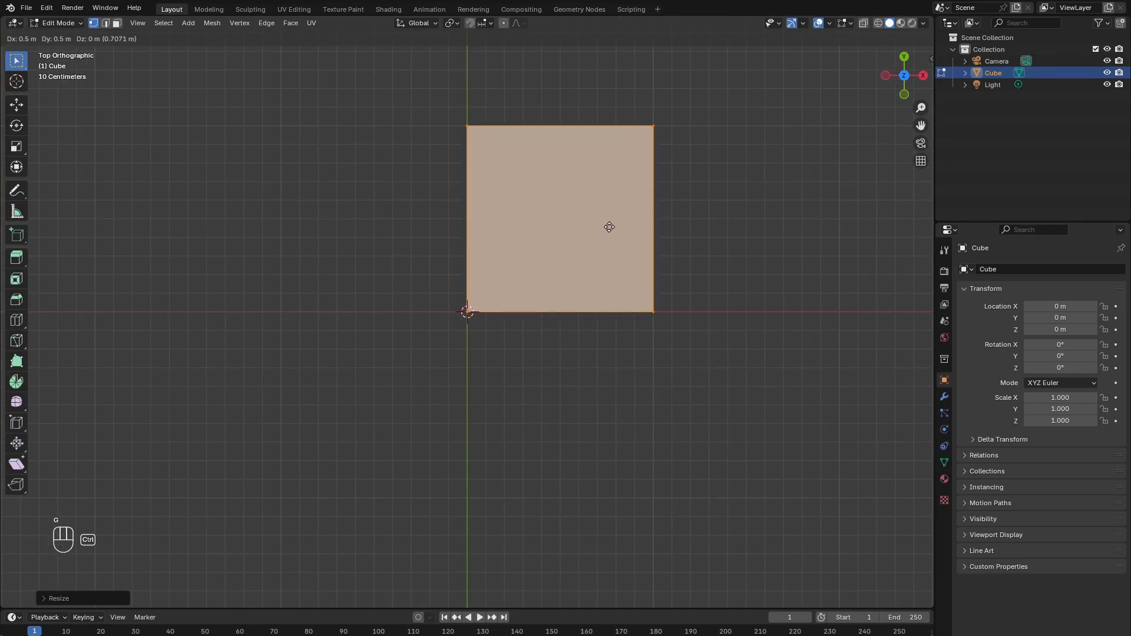
{"action": "left_click", "coordinate": [603, 231], "text": "ctrl"}
{"action": "key", "text": "KP_1"}
{"action": "key", "text": "g"}
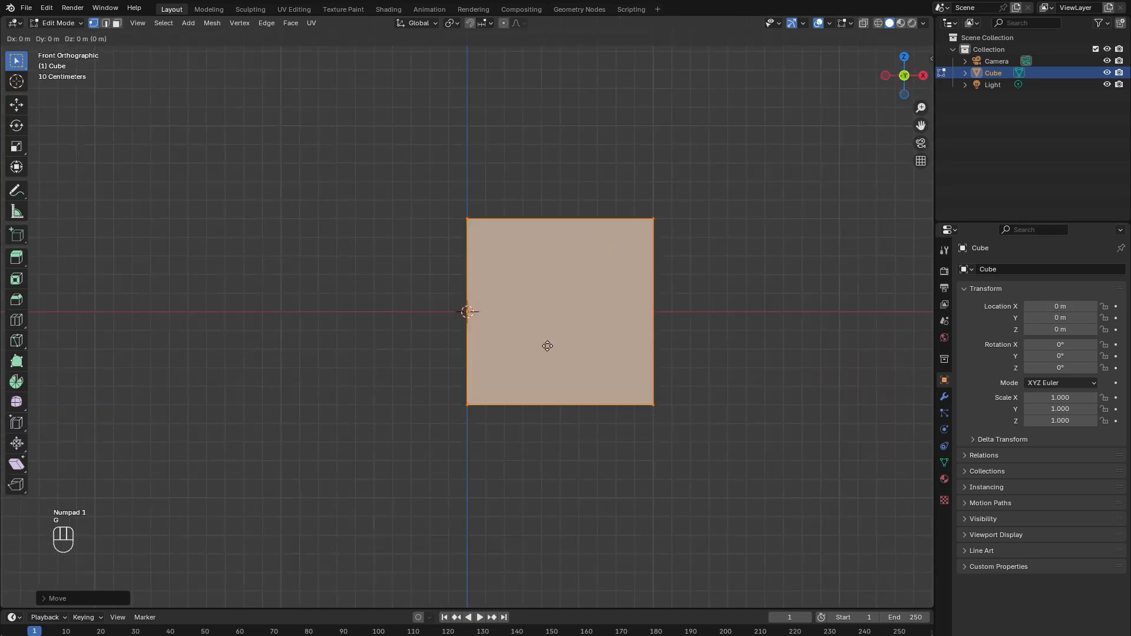
{"action": "key", "text": "z"}
{"action": "left_click", "coordinate": [550, 255]}
{"action": "middle_click_drag", "start_coordinate": [551, 255], "coordinate": [480, 380]}
{"action": "scroll", "coordinate": [470, 322], "scroll_direction": "up", "scroll_amount": 4}
{"action": "scroll", "coordinate": [464, 307], "scroll_direction": "down", "scroll_amount": 2}
{"action": "middle_click_drag", "start_coordinate": [514, 326], "coordinate": [445, 401], "text": "shift"}
{"action": "key", "text": "Tab"}
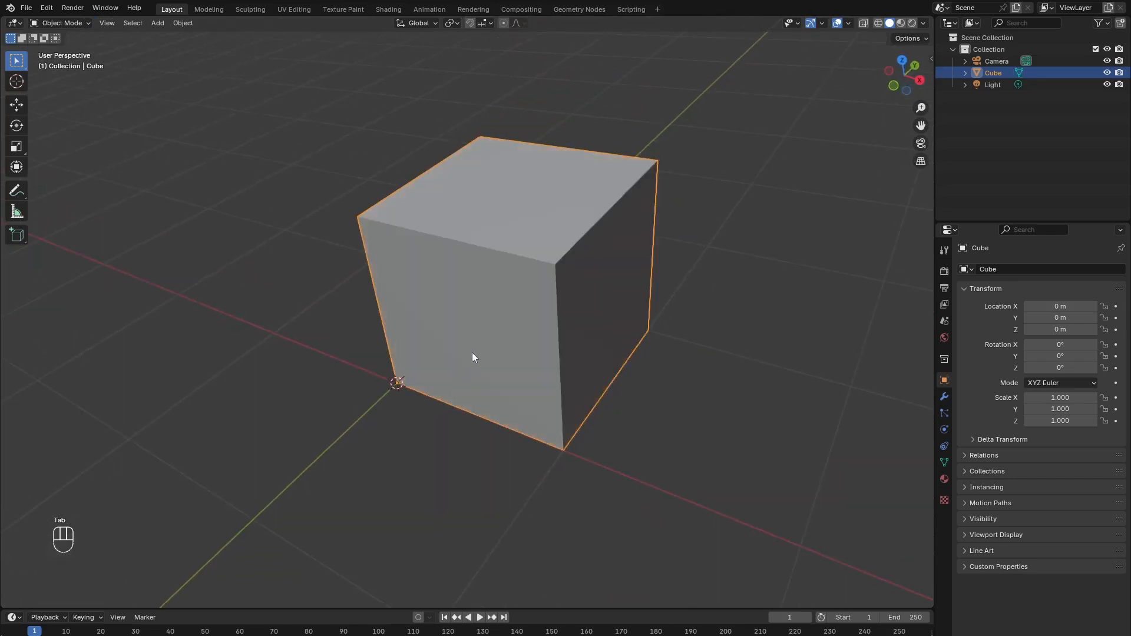
Set the scene's unit system to None.
{"action": "middle_click_drag", "start_coordinate": [472, 353], "coordinate": [463, 382]}
{"action": "left_click", "coordinate": [944, 320]}
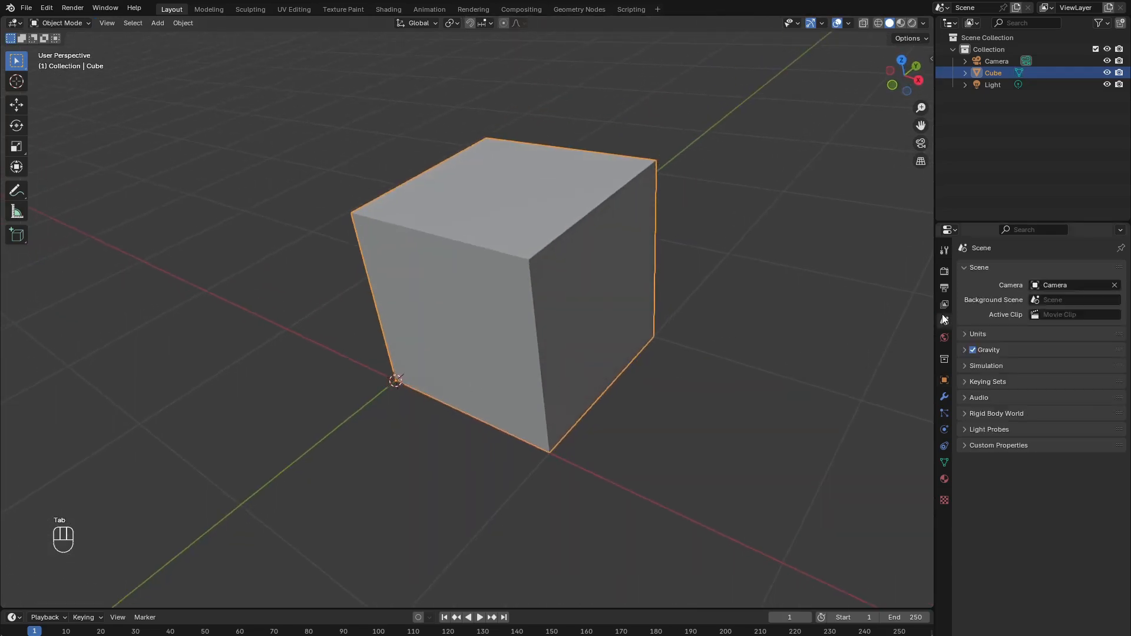
{"action": "left_click", "coordinate": [978, 334]}
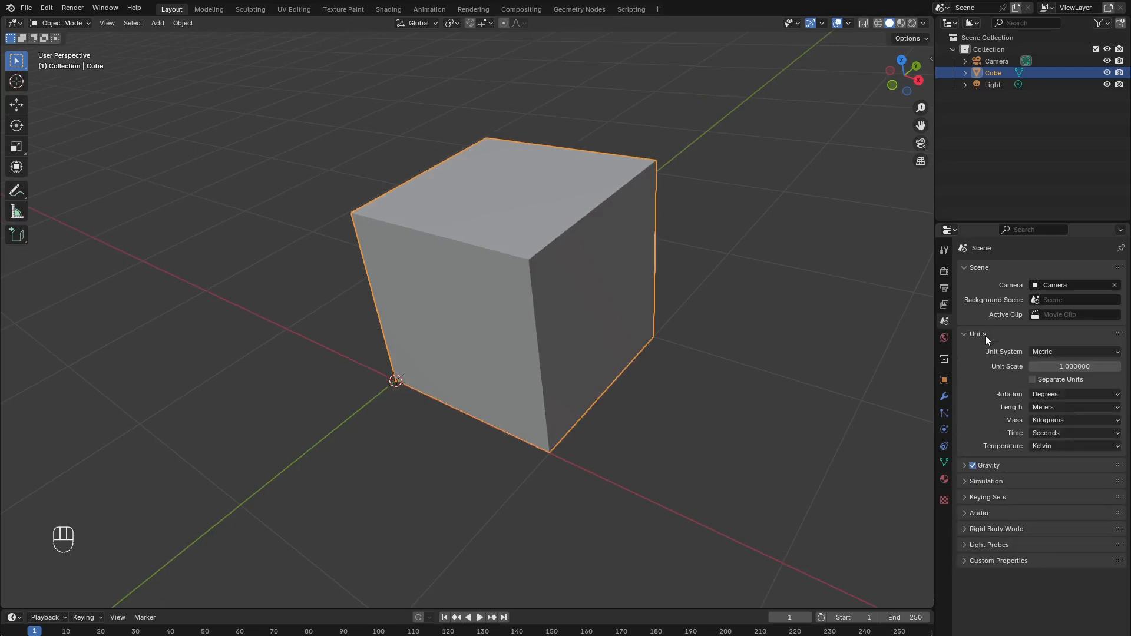
{"action": "left_click", "coordinate": [1056, 352]}
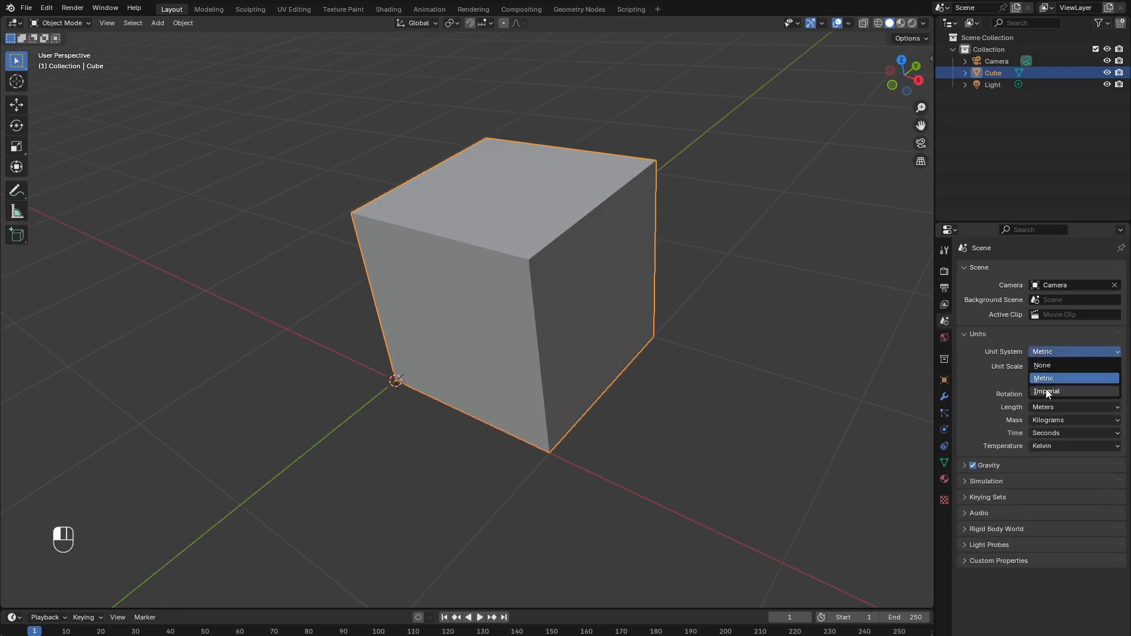
{"action": "left_click", "coordinate": [1049, 361]}
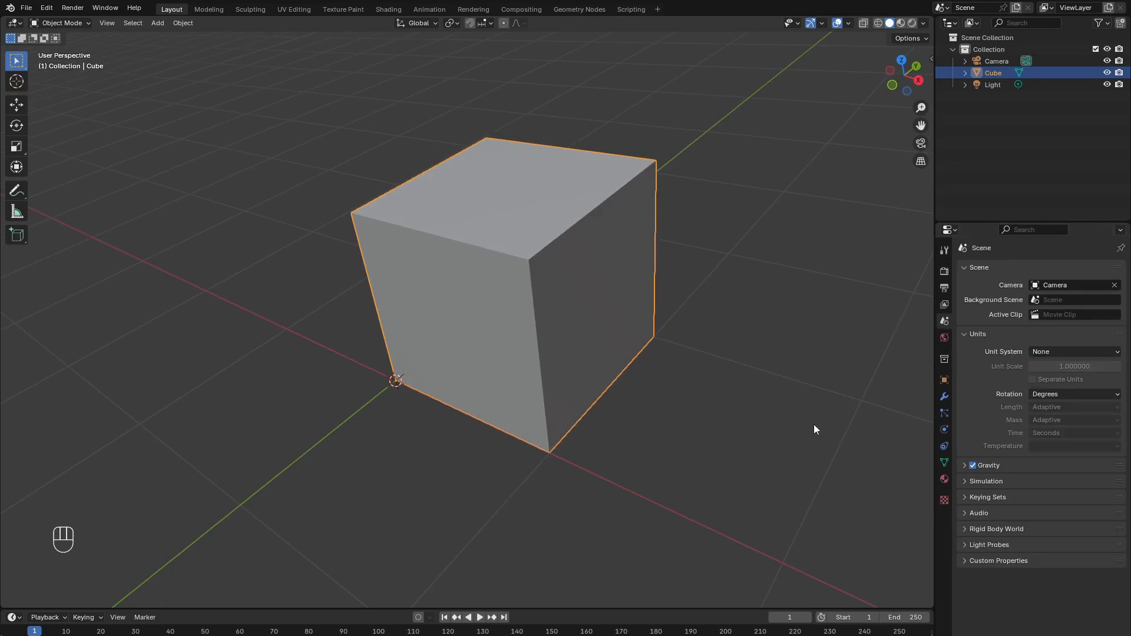
Rename the cube's material to Ground and give it a fake user.
{"action": "left_click", "coordinate": [944, 479]}
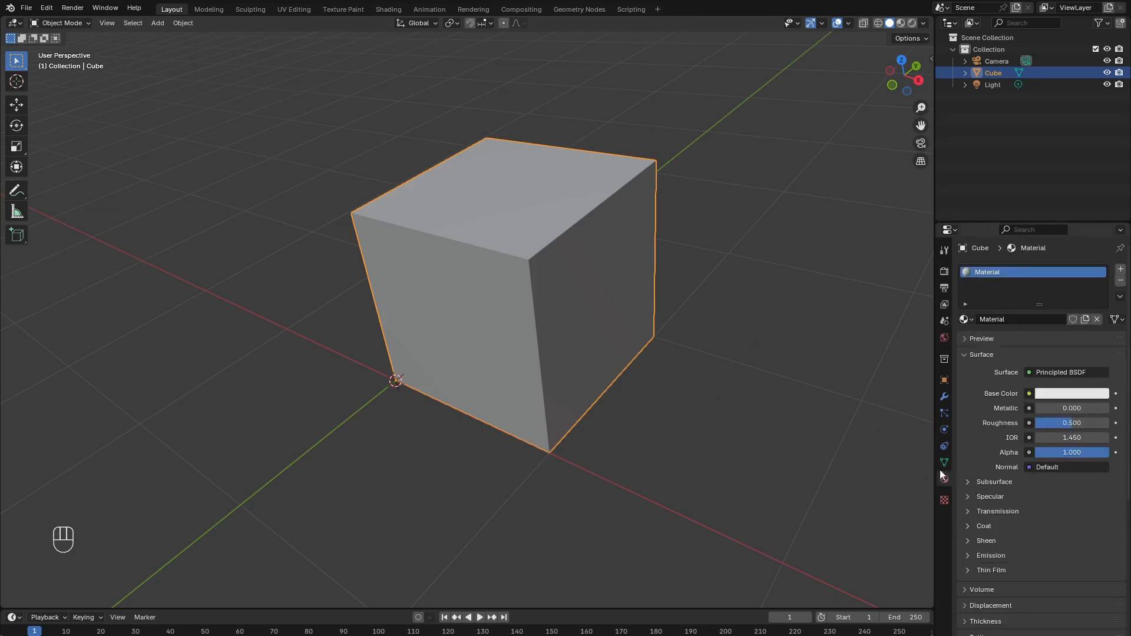
{"action": "left_click", "coordinate": [1026, 316]}
{"action": "type", "text": "Ground"}
{"action": "key", "text": "Return"}
{"action": "left_click", "coordinate": [1072, 320]}
Split the 3D viewport vertically, turn one half into a Shader Editor and collapse its sidebar.
{"action": "left_click_drag", "start_coordinate": [2, 17], "coordinate": [451, 70]}
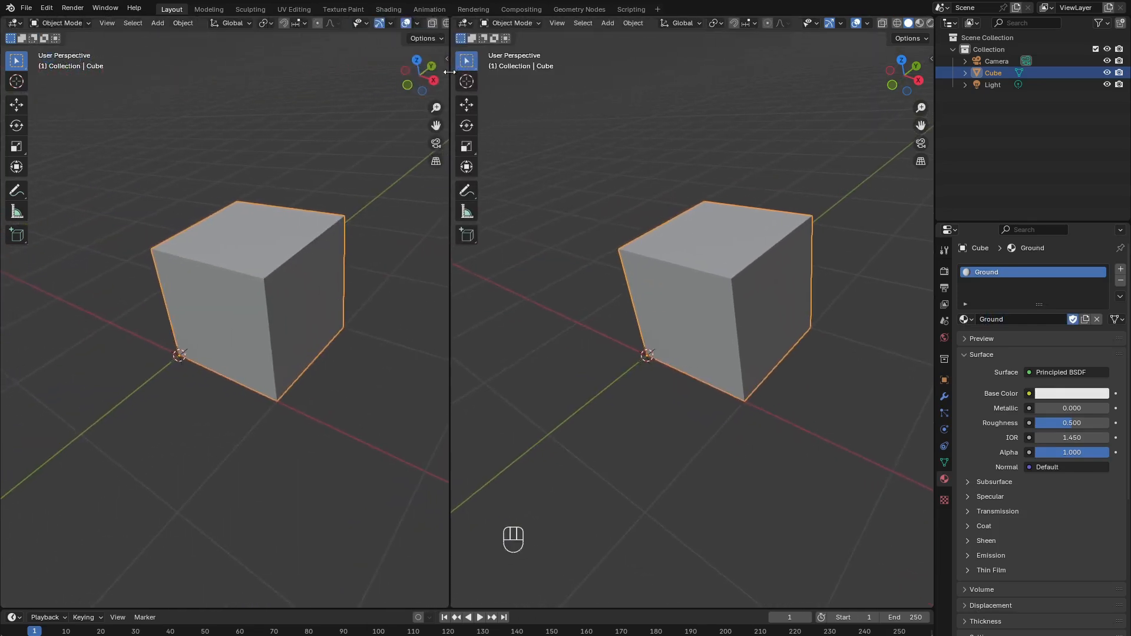
{"action": "left_click", "coordinate": [14, 23]}
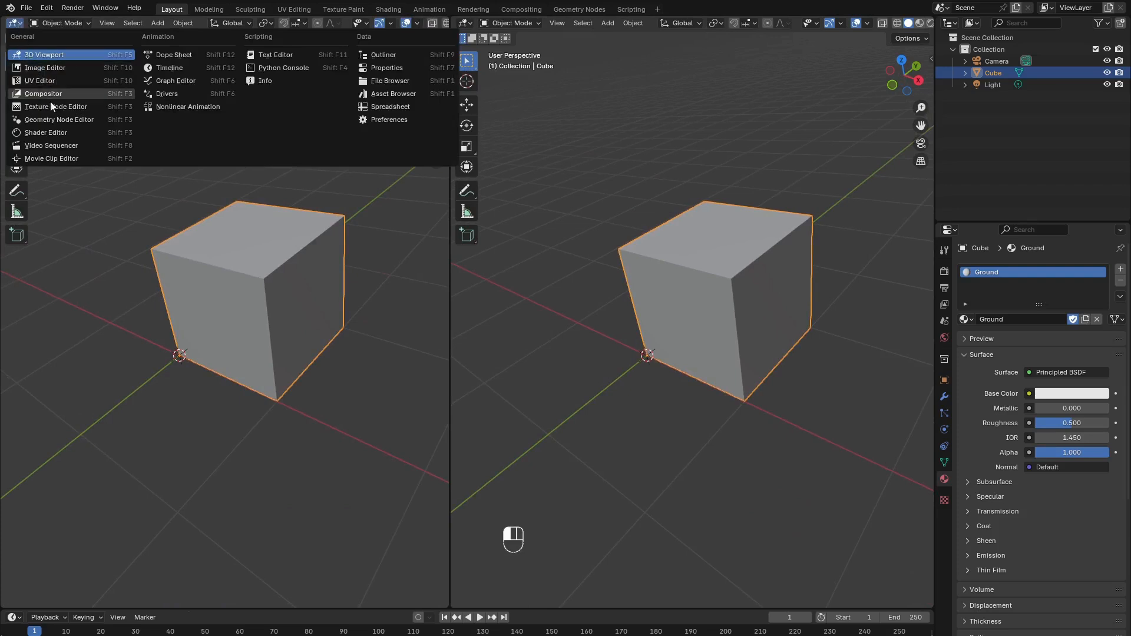
{"action": "left_click", "coordinate": [62, 134]}
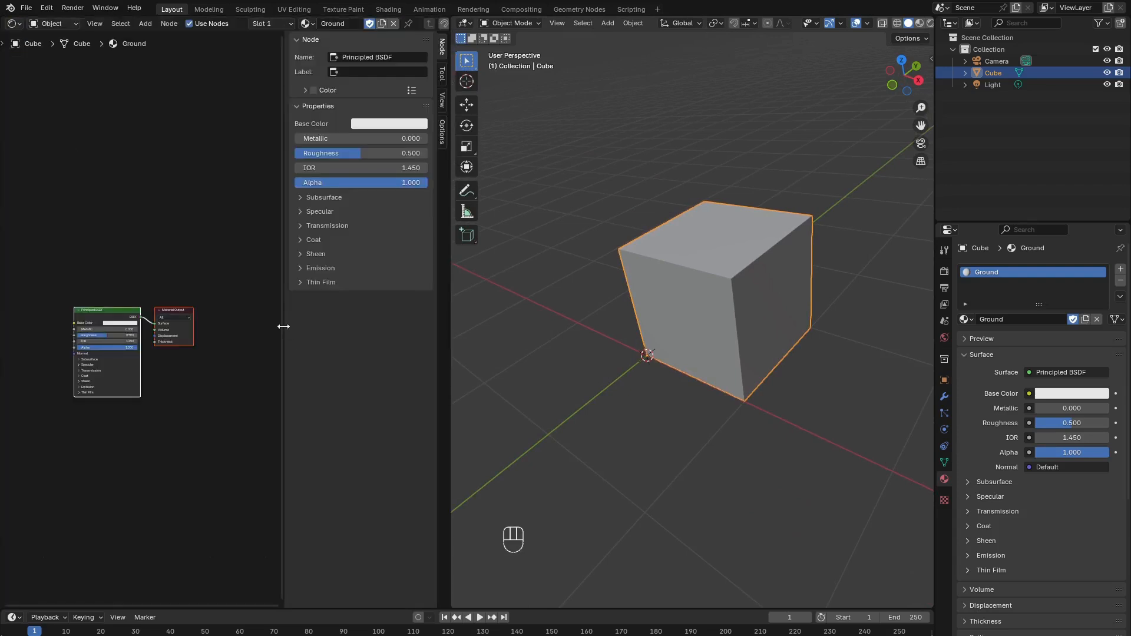
{"action": "left_click_drag", "start_coordinate": [284, 327], "coordinate": [460, 332]}
Add a Voronoi Texture node to the Ground material, placed ahead of the Principled BSDF.
{"action": "scroll", "coordinate": [258, 412], "scroll_direction": "up", "scroll_amount": 2}
{"action": "middle_click_drag", "start_coordinate": [243, 419], "coordinate": [308, 366]}
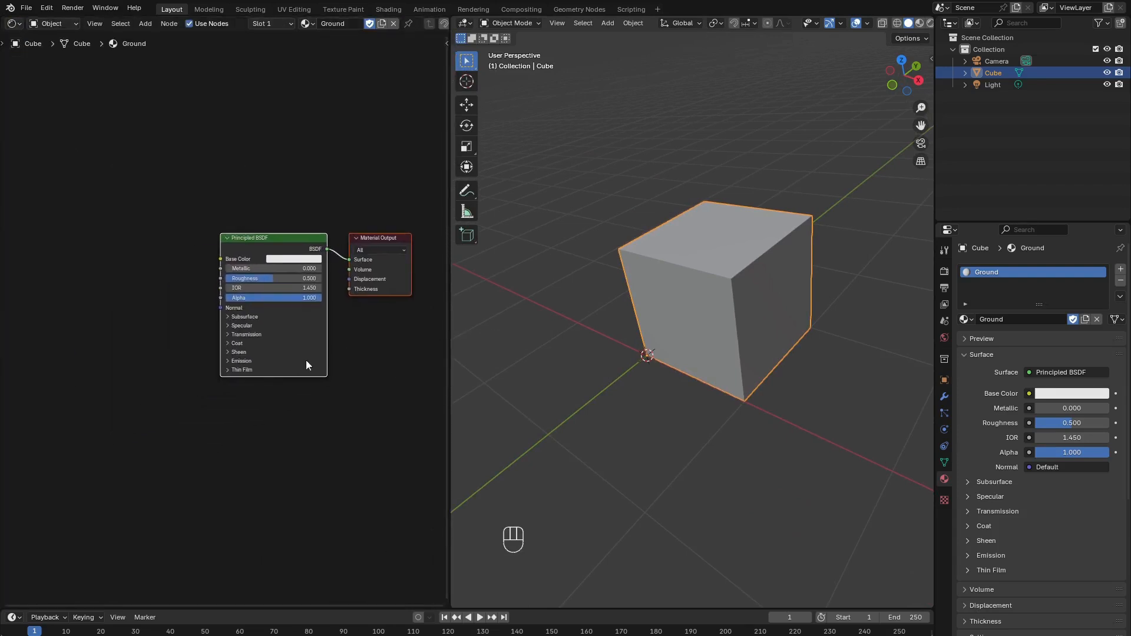
{"action": "middle_click_drag", "start_coordinate": [177, 345], "coordinate": [300, 336]}
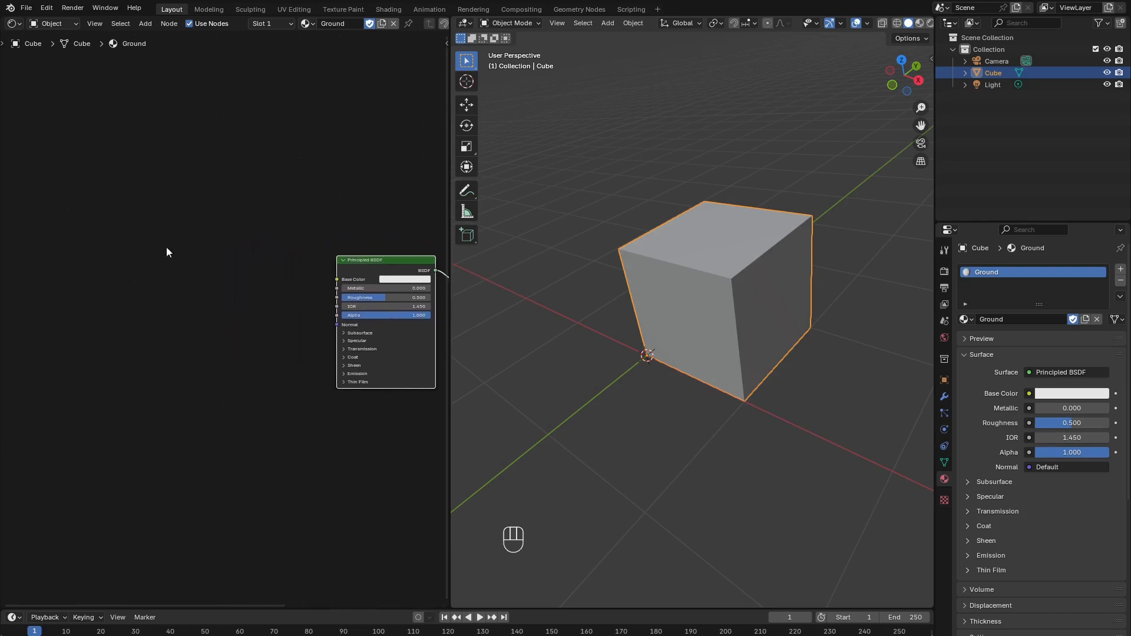
{"action": "scroll", "coordinate": [127, 219], "scroll_direction": "up", "scroll_amount": 1}
{"action": "key", "text": "shift+a"}
{"action": "mouse_move", "coordinate": [114, 211]}
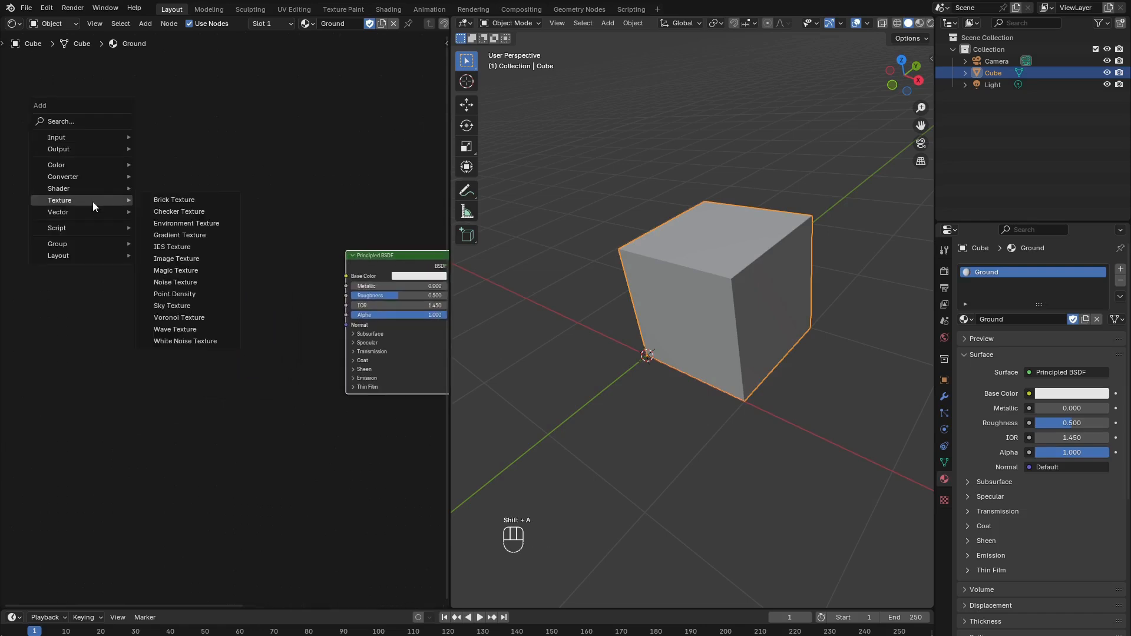
{"action": "left_click", "coordinate": [190, 318]}
{"action": "key", "text": "g"}
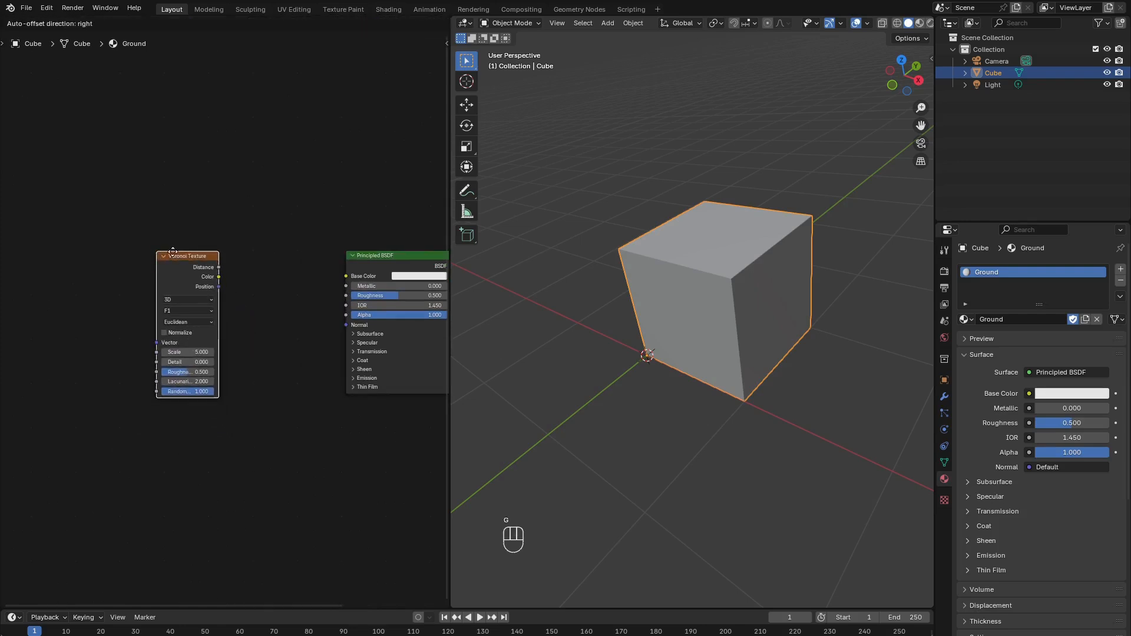
{"action": "left_click", "coordinate": [147, 248]}
Add a Color Ramp node between the Voronoi Texture and the Principled BSDF.
{"action": "key", "text": "shift+a"}
{"action": "mouse_move", "coordinate": [152, 189]}
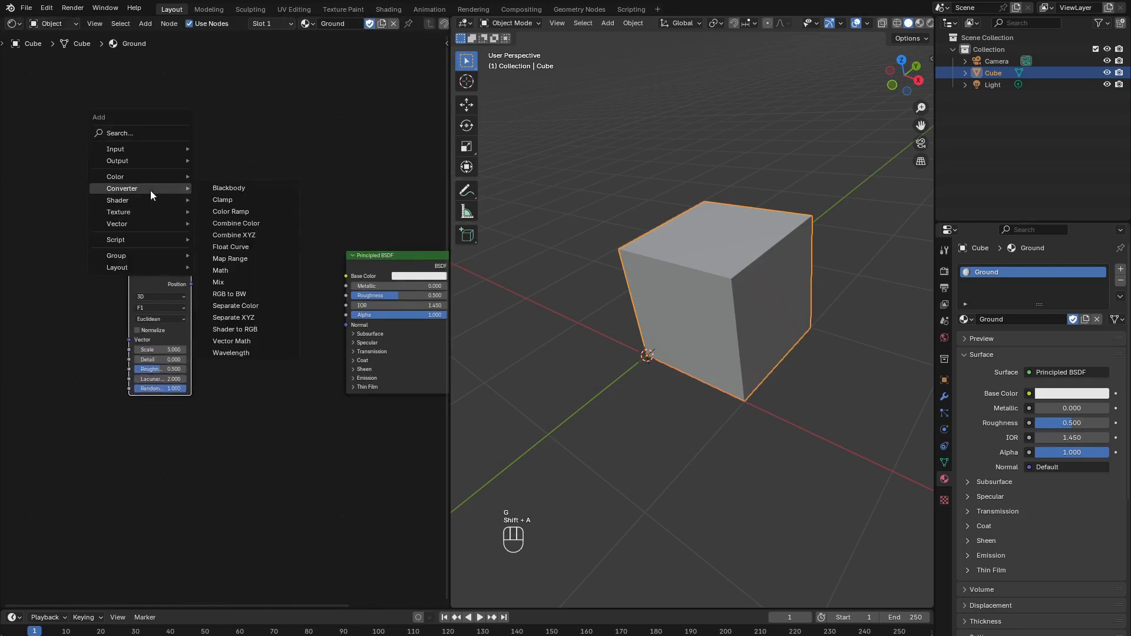
{"action": "left_click", "coordinate": [226, 220]}
{"action": "left_click", "coordinate": [215, 247]}
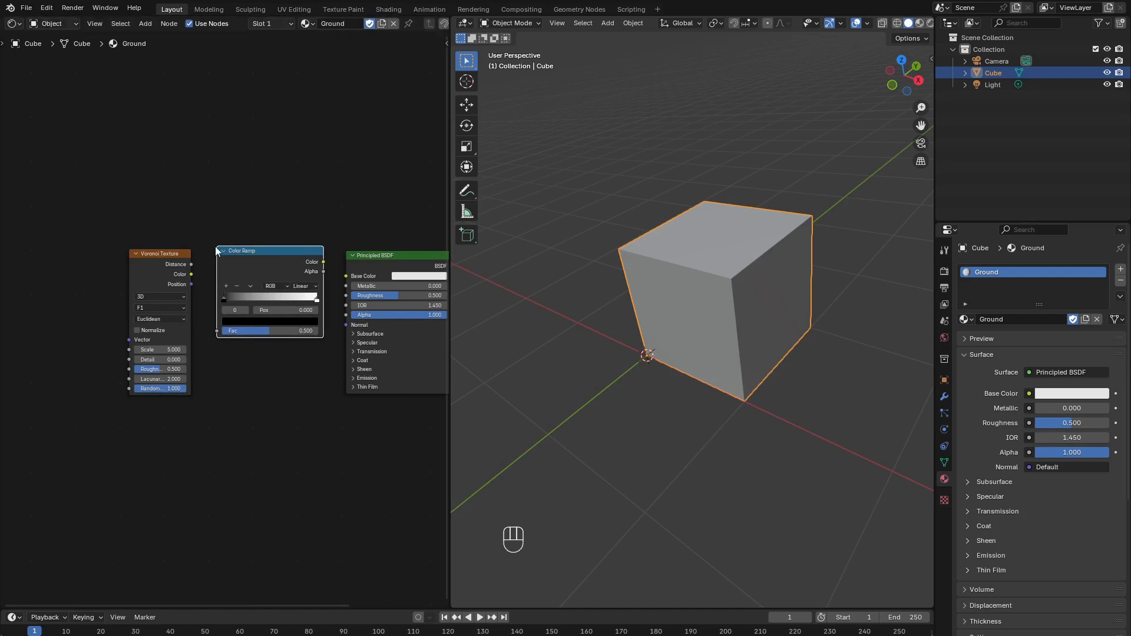
Connect the Voronoi Texture's Color output to the Color Ramp's Fac, and the ramp's Color to the Principled BSDF's Base Color.
{"action": "scroll", "coordinate": [247, 233], "scroll_direction": "up", "scroll_amount": 2}
{"action": "left_click_drag", "start_coordinate": [176, 253], "coordinate": [176, 256]}
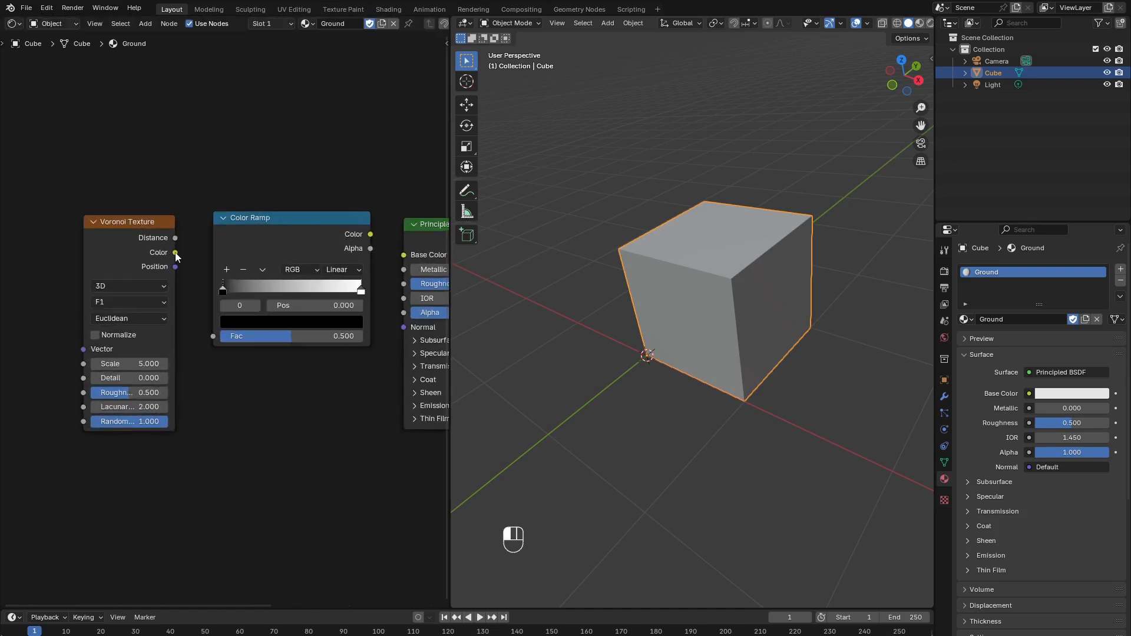
{"action": "left_click_drag", "start_coordinate": [200, 313], "coordinate": [211, 338]}
{"action": "middle_click_drag", "start_coordinate": [266, 365], "coordinate": [160, 388]}
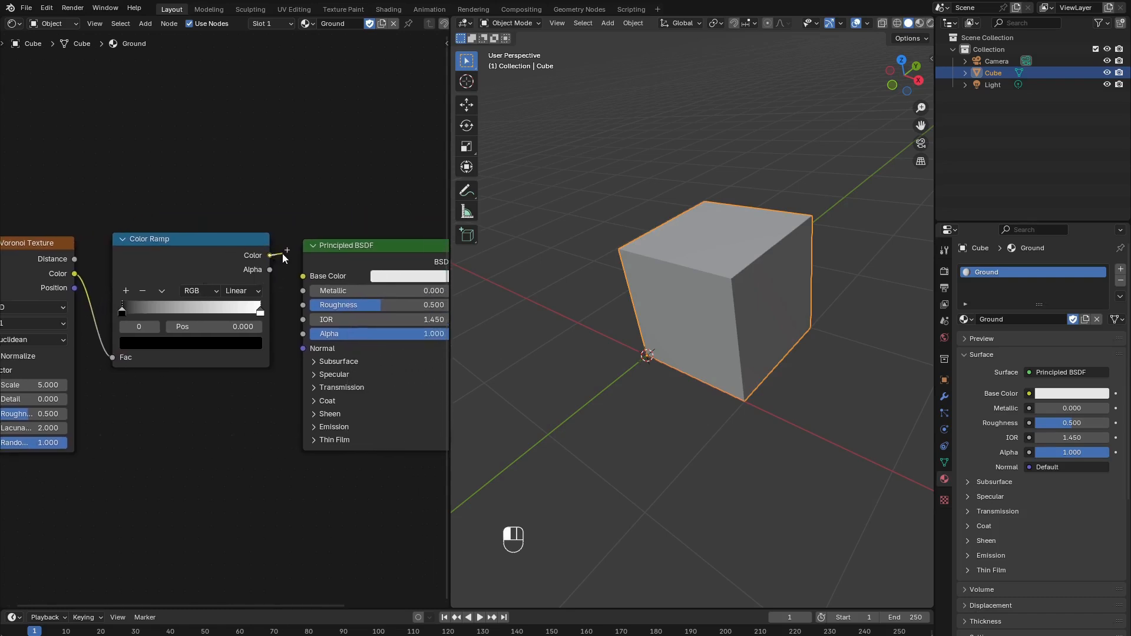
{"action": "left_click_drag", "start_coordinate": [289, 263], "coordinate": [295, 275]}
{"action": "scroll", "coordinate": [224, 324], "scroll_direction": "down", "scroll_amount": 1}
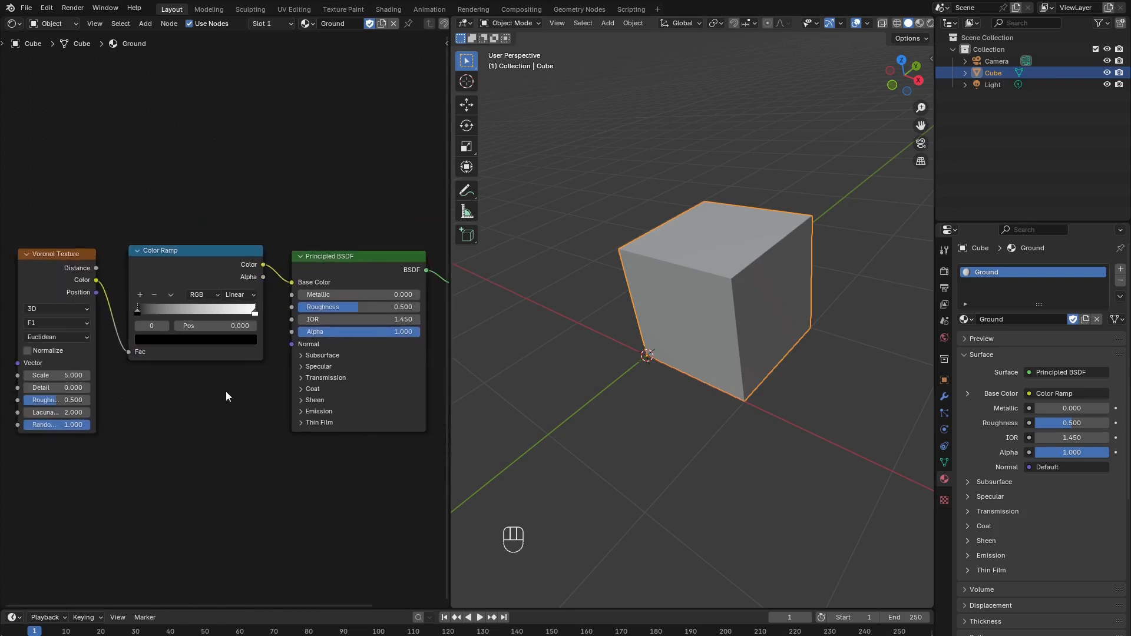
Switch the 3D viewport to Rendered shading to preview the material on the cube.
{"action": "key", "text": "z"}
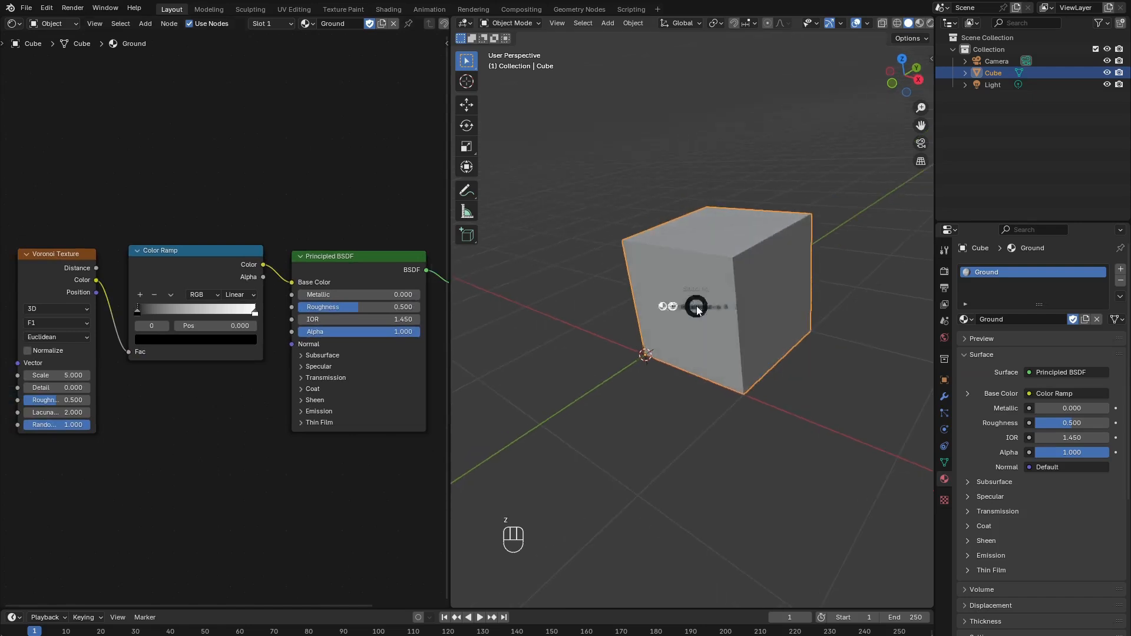
{"action": "left_click", "coordinate": [690, 237]}
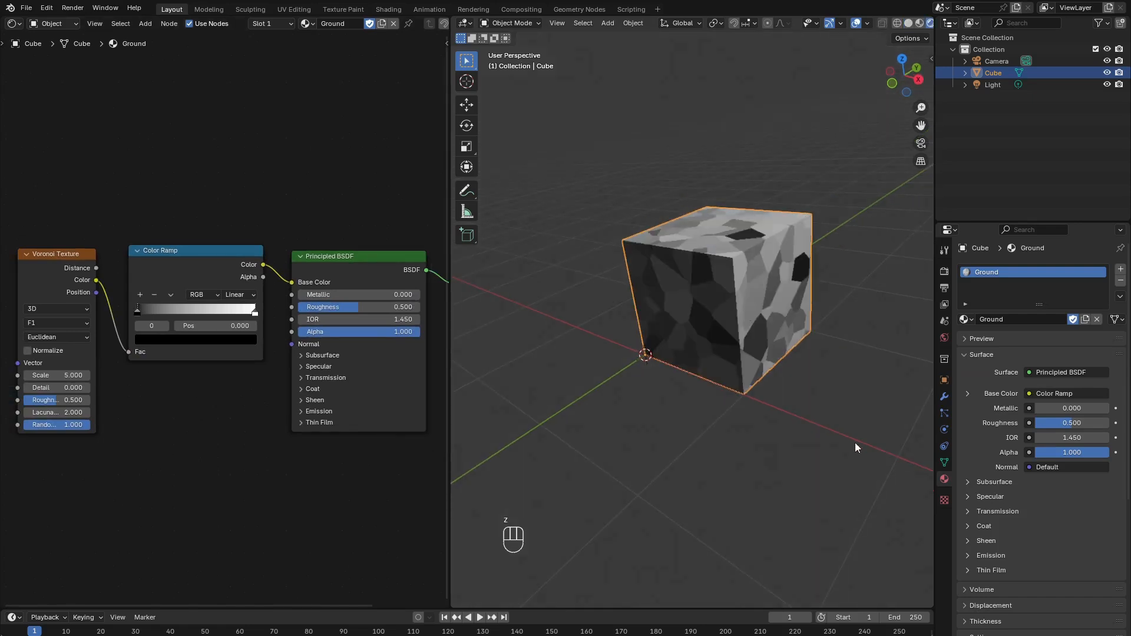
{"action": "mouse_move", "coordinate": [854, 443]}
{"action": "middle_mouse_down"}
{"action": "mouse_move", "coordinate": [787, 405]}
{"action": "mouse_move", "coordinate": [592, 433]}
{"action": "mouse_move", "coordinate": [600, 407]}
{"action": "mouse_move", "coordinate": [713, 363]}
{"action": "mouse_move", "coordinate": [712, 435]}
{"action": "mouse_move", "coordinate": [708, 363]}
{"action": "mouse_move", "coordinate": [726, 380]}
{"action": "mouse_move", "coordinate": [716, 401]}
{"action": "middle_mouse_up"}
{"action": "scroll", "coordinate": [718, 401], "scroll_direction": "up", "scroll_amount": 2}
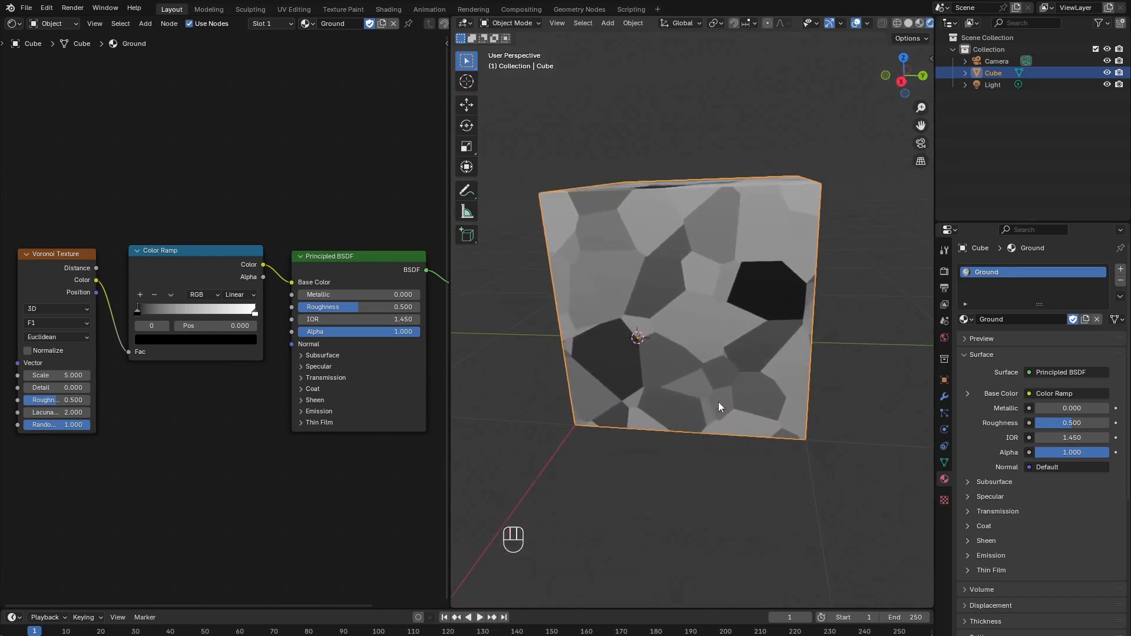
Set the Voronoi Texture's Randomness to 0.
{"action": "middle_click_drag", "start_coordinate": [82, 458], "coordinate": [277, 394]}
{"action": "scroll", "coordinate": [277, 393], "scroll_direction": "up", "scroll_amount": 2}
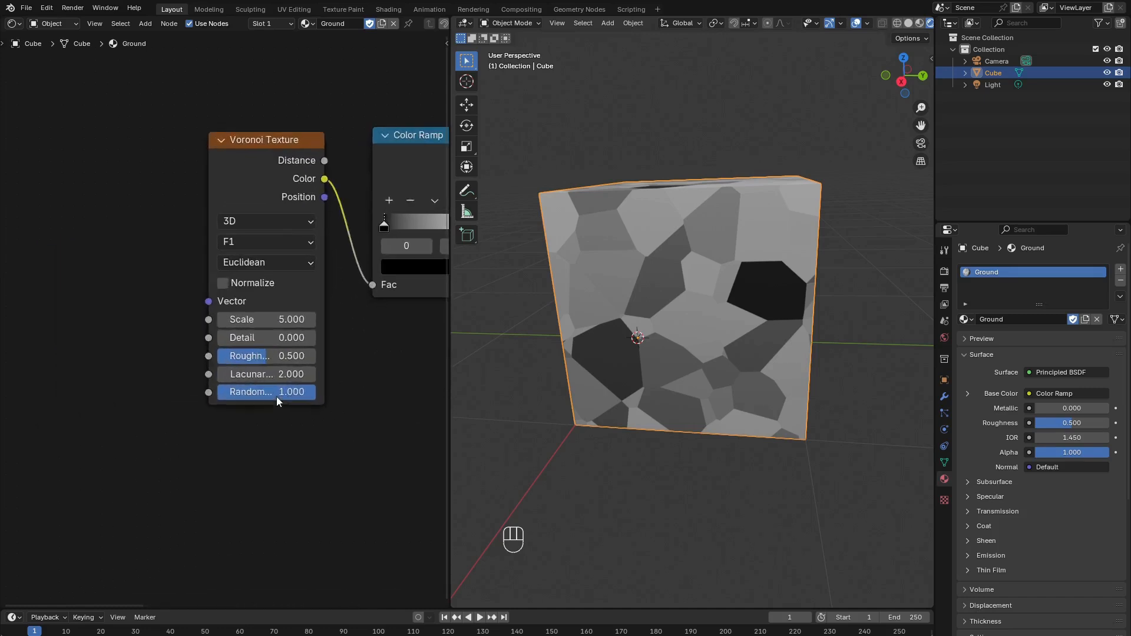
{"action": "left_click_drag", "start_coordinate": [301, 397], "coordinate": [218, 397]}
{"action": "middle_click_drag", "start_coordinate": [584, 401], "coordinate": [660, 413]}
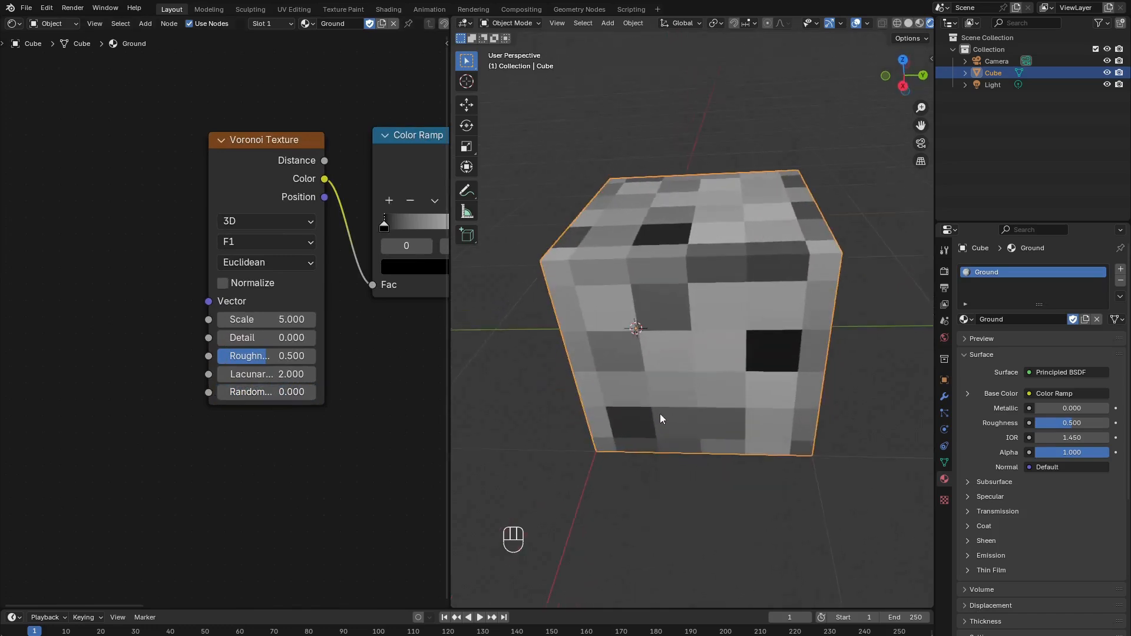
{"action": "middle_click_drag", "start_coordinate": [629, 484], "coordinate": [671, 426]}
{"action": "middle_click_drag", "start_coordinate": [677, 333], "coordinate": [687, 393]}
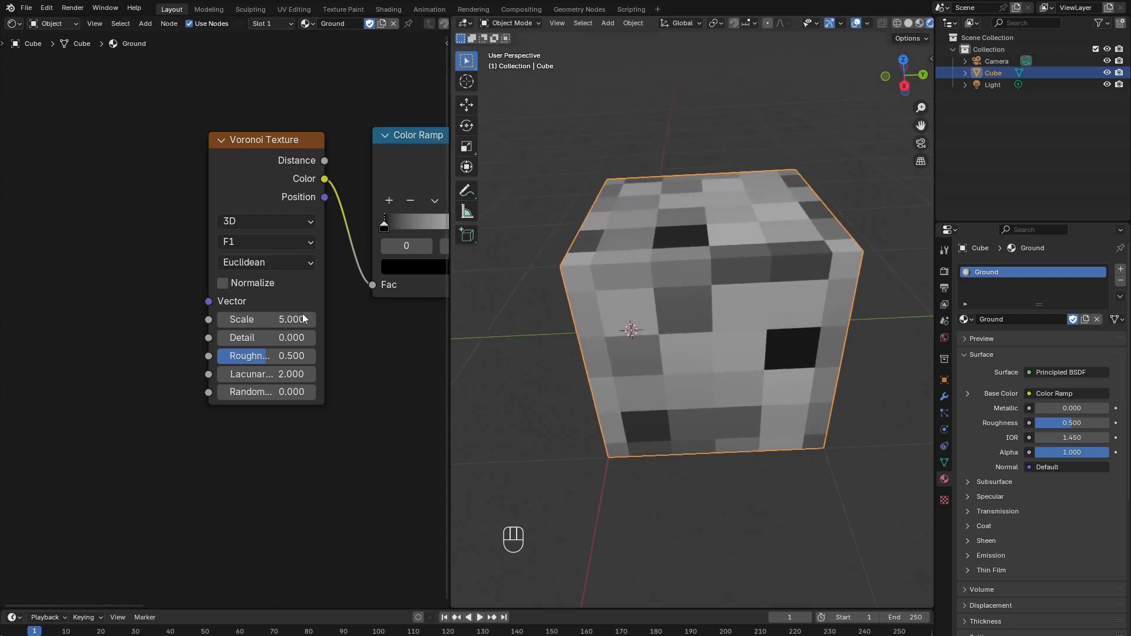
Set the Voronoi Texture's Scale to 16.
{"action": "left_click", "coordinate": [278, 317]}
{"action": "type", "text": "16"}
{"action": "key", "text": "Return"}
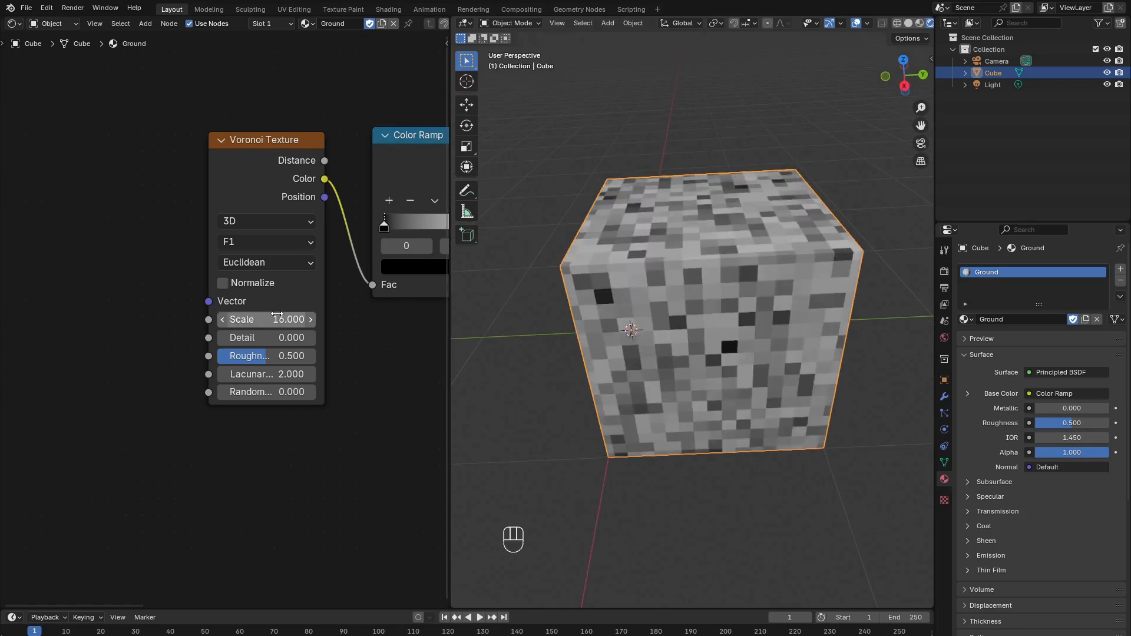
Examine how the pixel pattern meets the cube's edges and corners from several angles.
{"action": "middle_click_drag", "start_coordinate": [651, 332], "coordinate": [560, 302]}
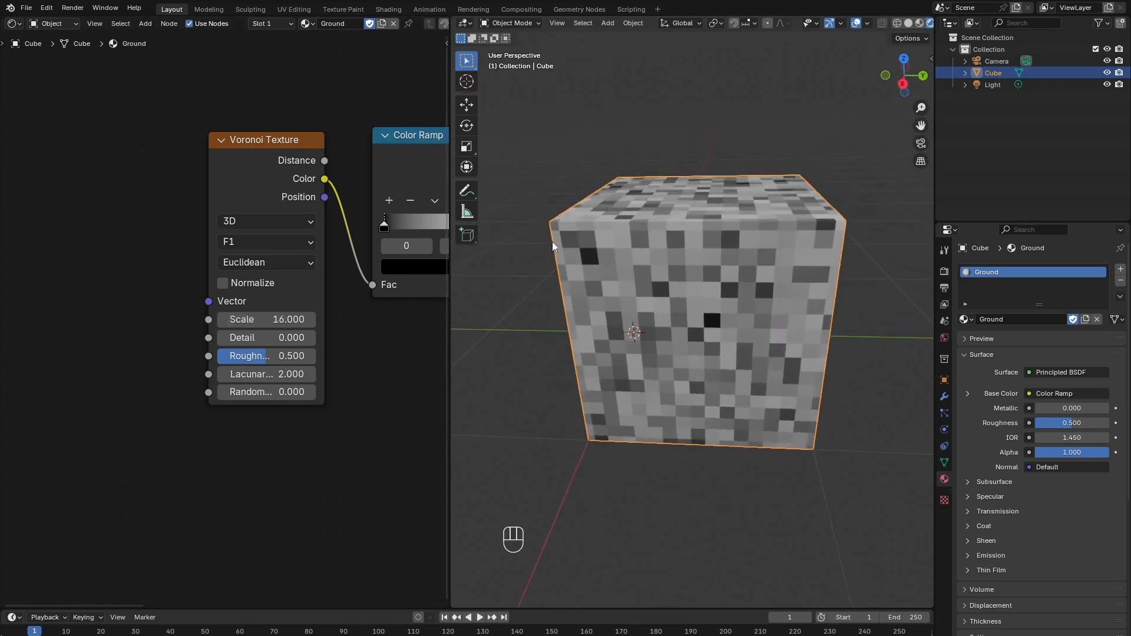
{"action": "middle_click_drag", "start_coordinate": [639, 392], "coordinate": [649, 415]}
{"action": "scroll", "coordinate": [650, 415], "scroll_direction": "up", "scroll_amount": 3}
{"action": "middle_click_drag", "start_coordinate": [613, 341], "coordinate": [707, 374], "text": "shift"}
{"action": "scroll", "coordinate": [711, 374], "scroll_direction": "up", "scroll_amount": 2}
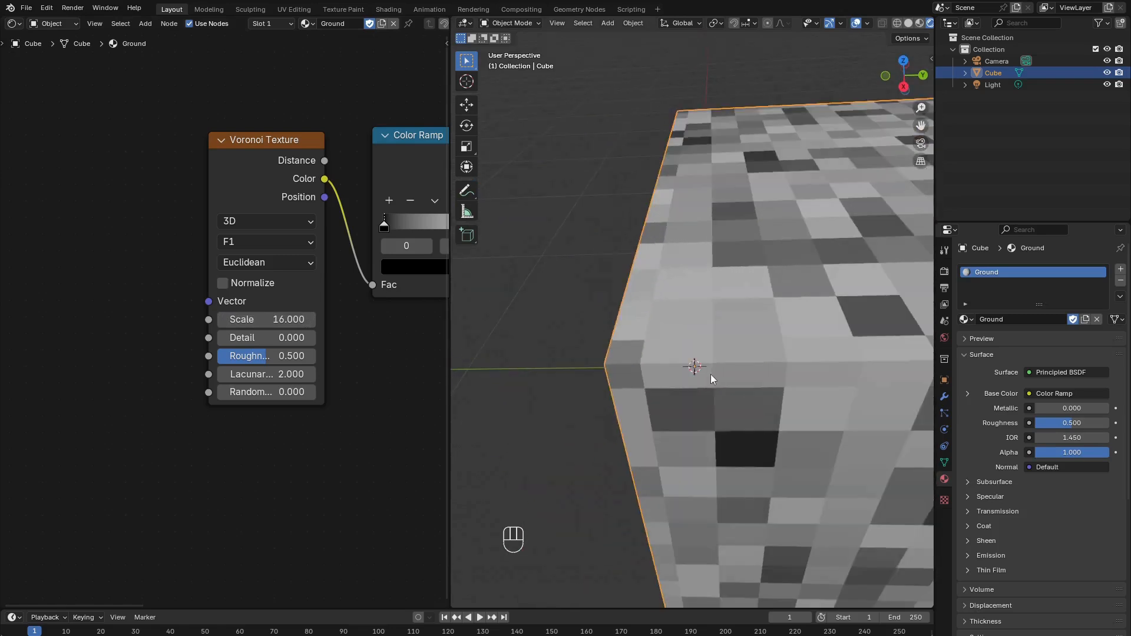
{"action": "middle_click_drag", "start_coordinate": [670, 407], "coordinate": [681, 266], "text": "shift"}
{"action": "scroll", "coordinate": [668, 334], "scroll_direction": "down", "scroll_amount": 3}
{"action": "middle_click_drag", "start_coordinate": [764, 358], "coordinate": [687, 355], "text": "shift"}
{"action": "scroll", "coordinate": [661, 352], "scroll_direction": "down", "scroll_amount": 2}
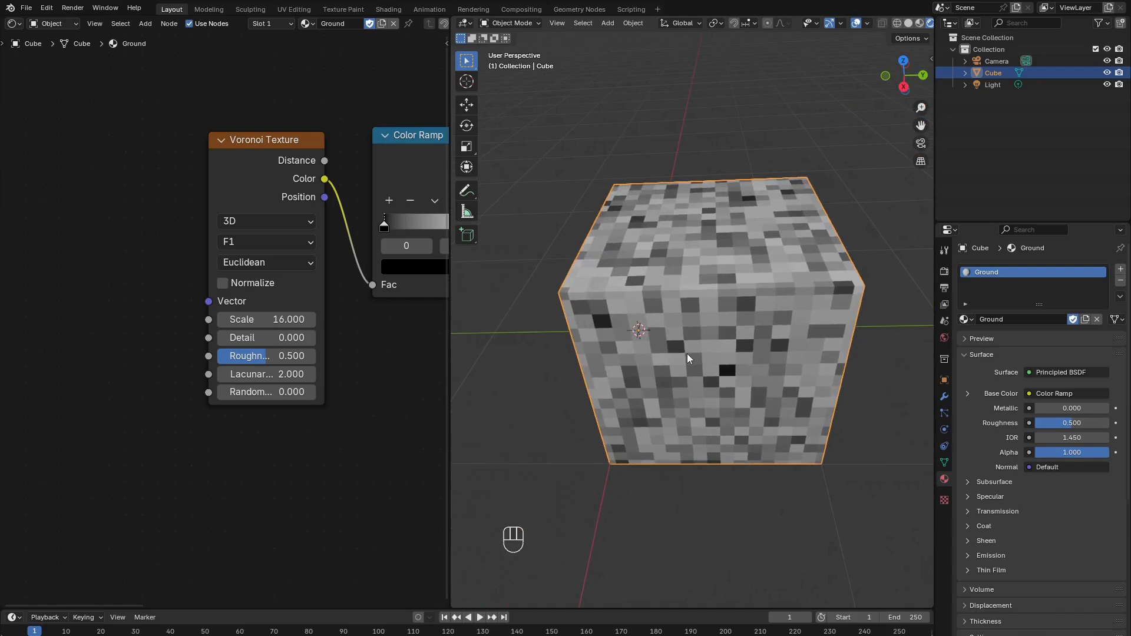
{"action": "middle_click_drag", "start_coordinate": [66, 211], "coordinate": [154, 240]}
{"action": "scroll", "coordinate": [146, 234], "scroll_direction": "down", "scroll_amount": 1}
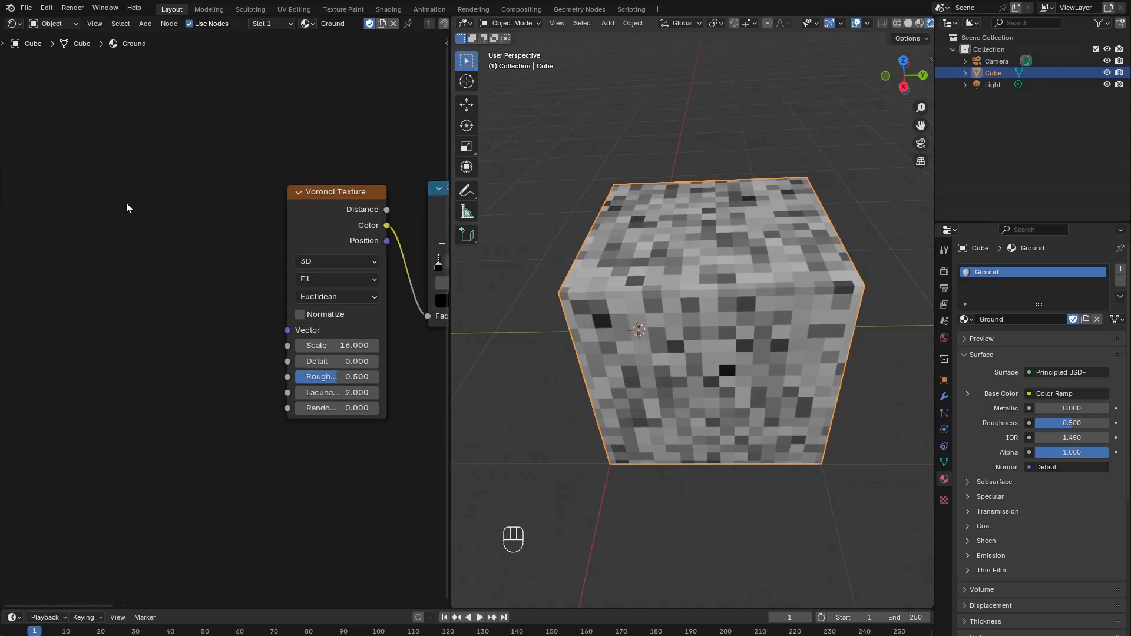
Add a Texture Coordinate node to the Ground material, ahead of the Voronoi Texture.
{"action": "scroll", "coordinate": [123, 200], "scroll_direction": "down", "scroll_amount": 1}
{"action": "middle_click_drag", "start_coordinate": [122, 201], "coordinate": [186, 206]}
{"action": "key", "text": "shift+a"}
{"action": "mouse_move", "coordinate": [181, 196]}
{"action": "mouse_move", "coordinate": [158, 161]}
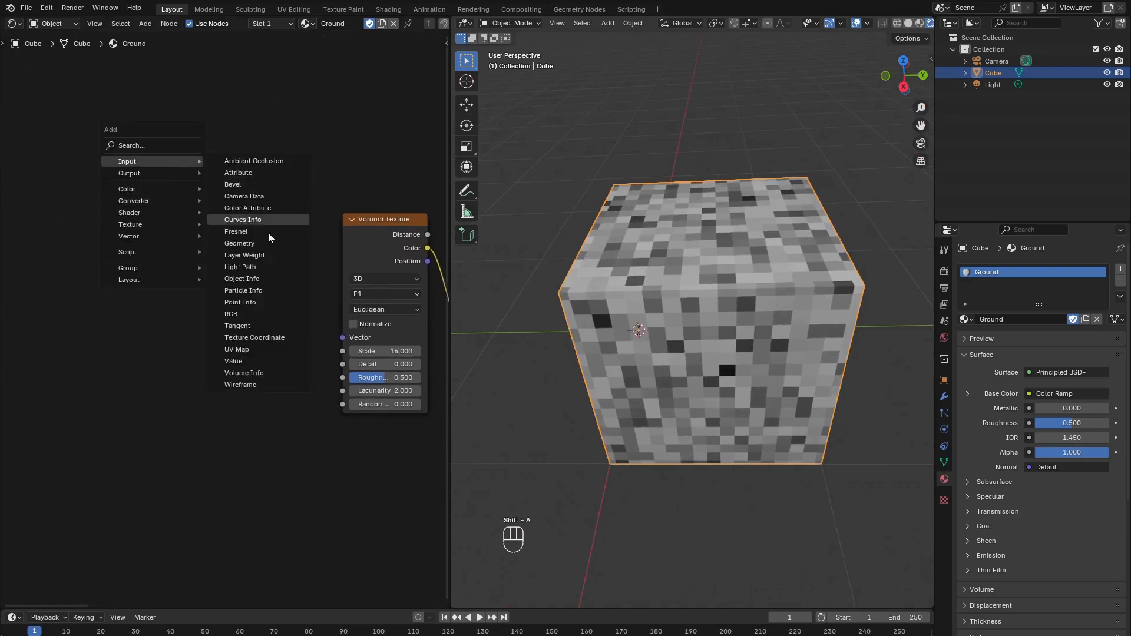
{"action": "left_click", "coordinate": [254, 337]}
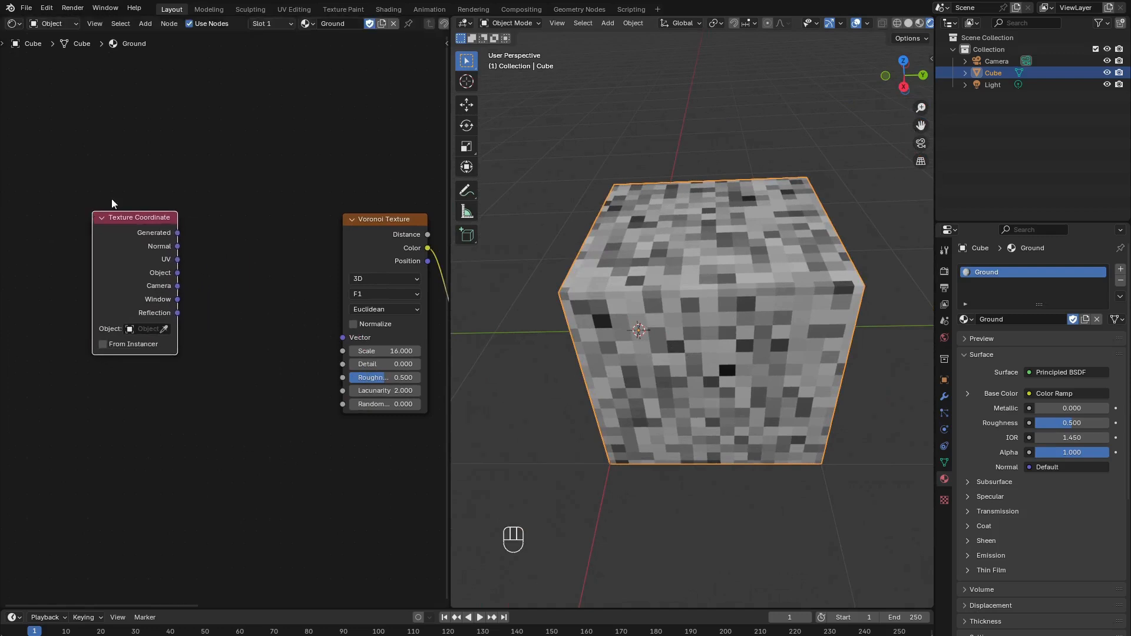
Add a Mapping node between the Texture Coordinate and Voronoi Texture nodes.
{"action": "key", "text": "shift+a"}
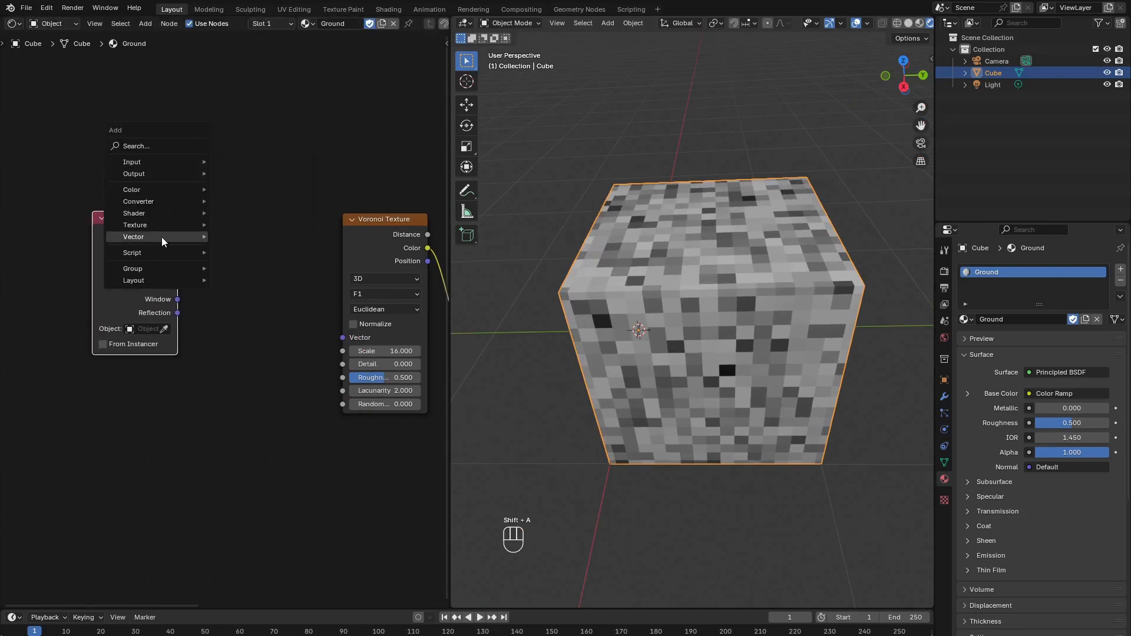
{"action": "mouse_move", "coordinate": [157, 237]}
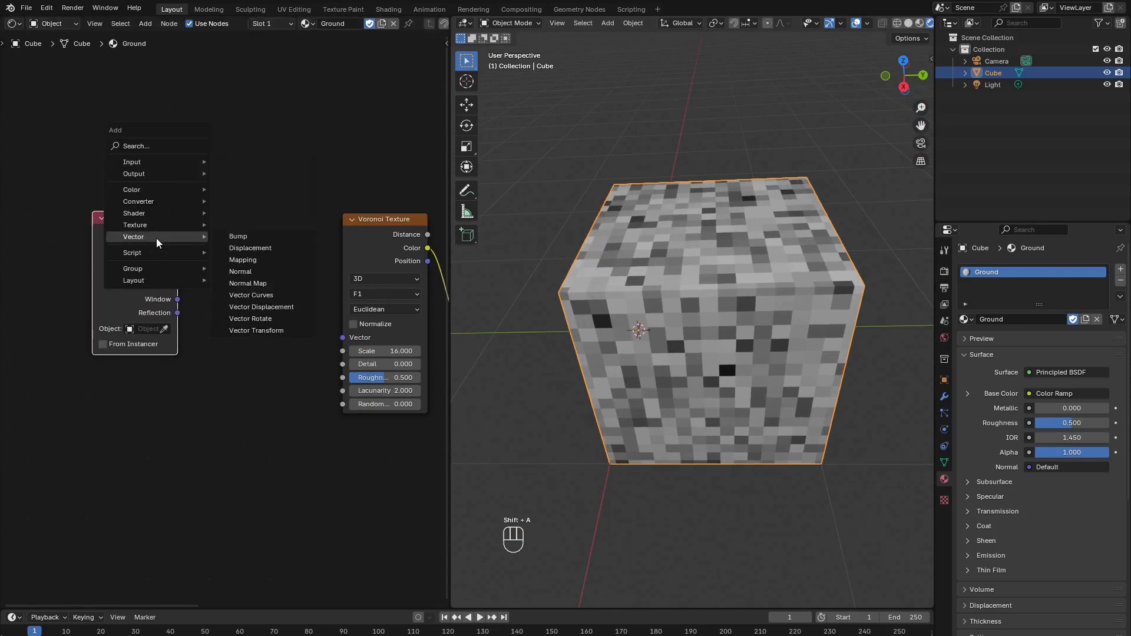
{"action": "left_click", "coordinate": [253, 262]}
{"action": "left_click", "coordinate": [208, 205]}
{"action": "scroll", "coordinate": [192, 211], "scroll_direction": "up", "scroll_amount": 1}
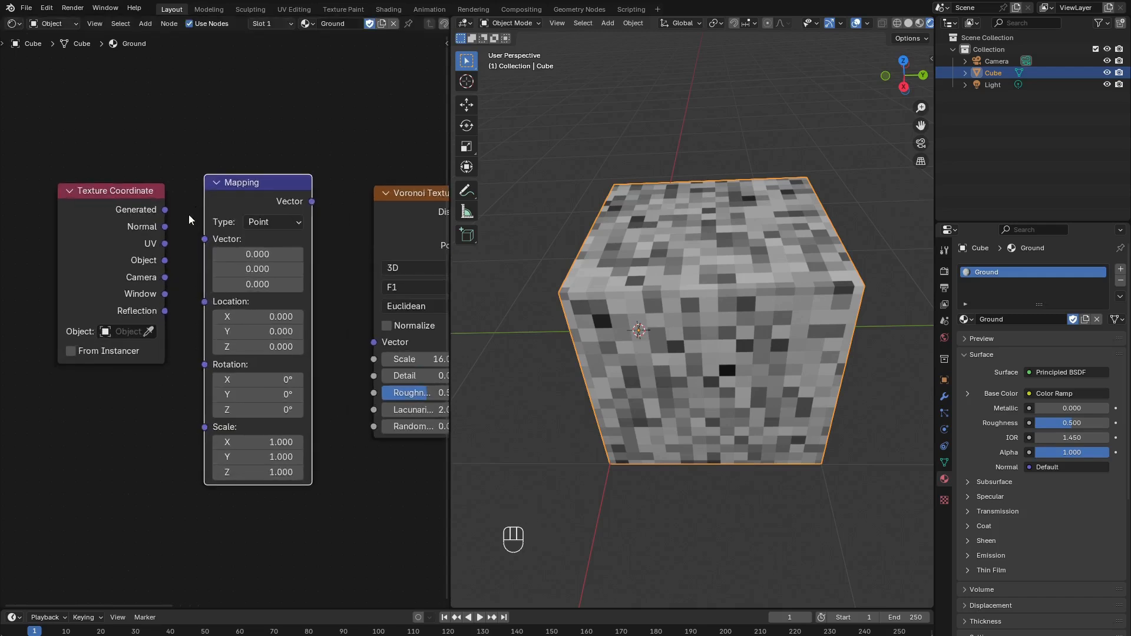
Connect the Texture Coordinate's UV output to the Mapping node's Vector input, and the Mapping output to the Voronoi Texture's Vector input.
{"action": "left_click_drag", "start_coordinate": [168, 244], "coordinate": [232, 251]}
{"action": "middle_click_drag", "start_coordinate": [319, 255], "coordinate": [237, 255]}
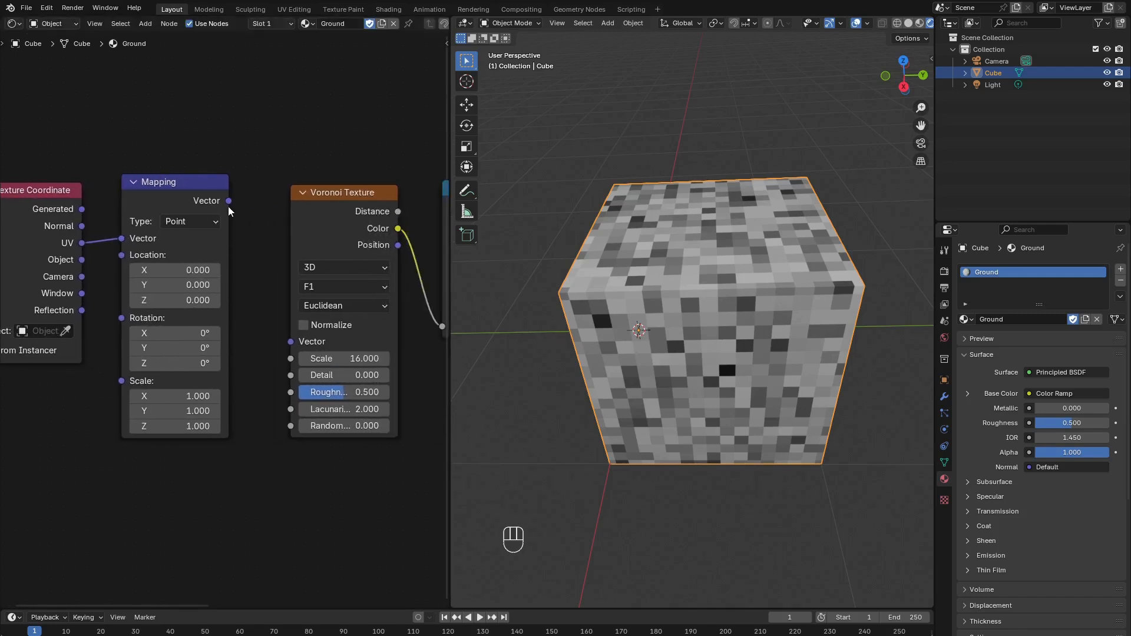
{"action": "left_click_drag", "start_coordinate": [228, 200], "coordinate": [291, 345]}
{"action": "middle_click_drag", "start_coordinate": [648, 402], "coordinate": [690, 412]}
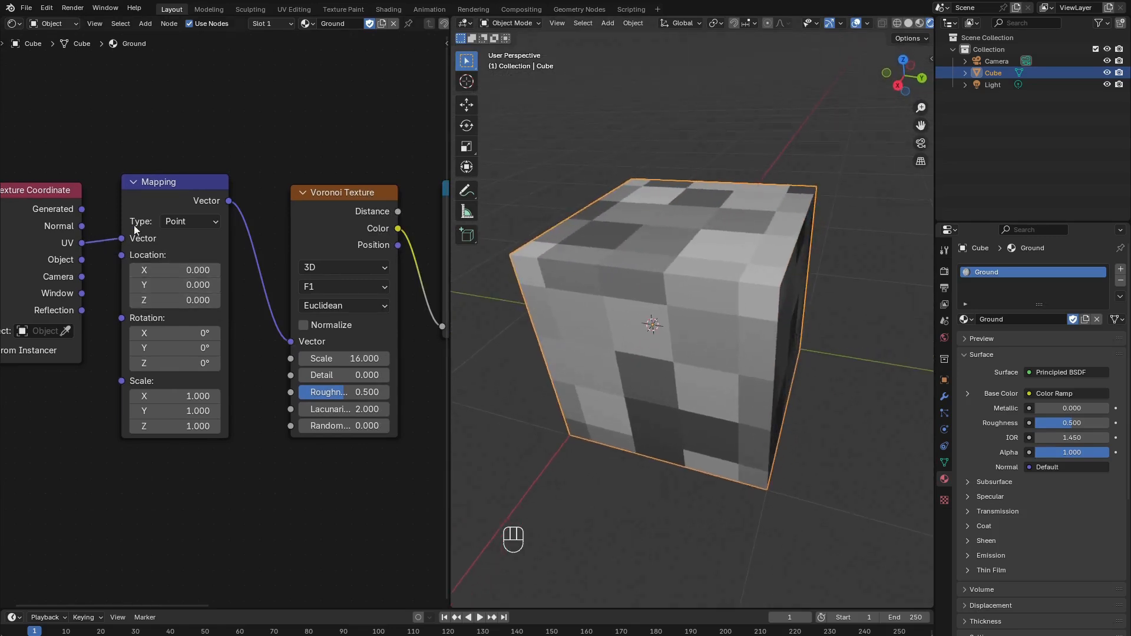
Replace the shader node view with the UV Editor and put the cube in Edit Mode to show its UV layout.
{"action": "left_click", "coordinate": [15, 23]}
{"action": "left_click", "coordinate": [48, 80]}
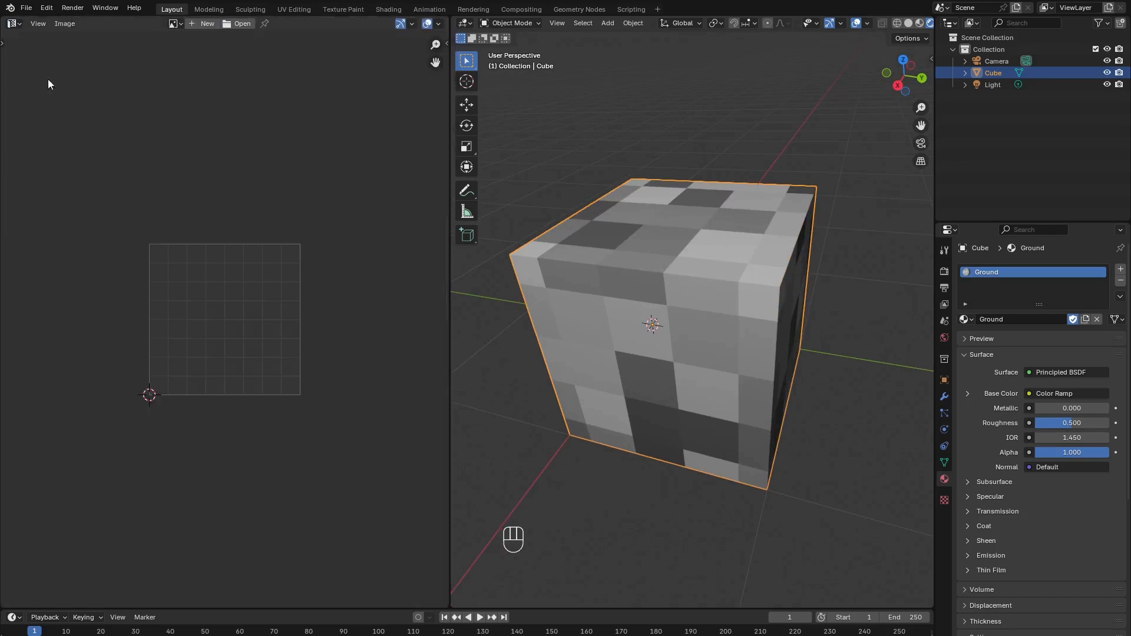
{"action": "key", "text": "Tab"}
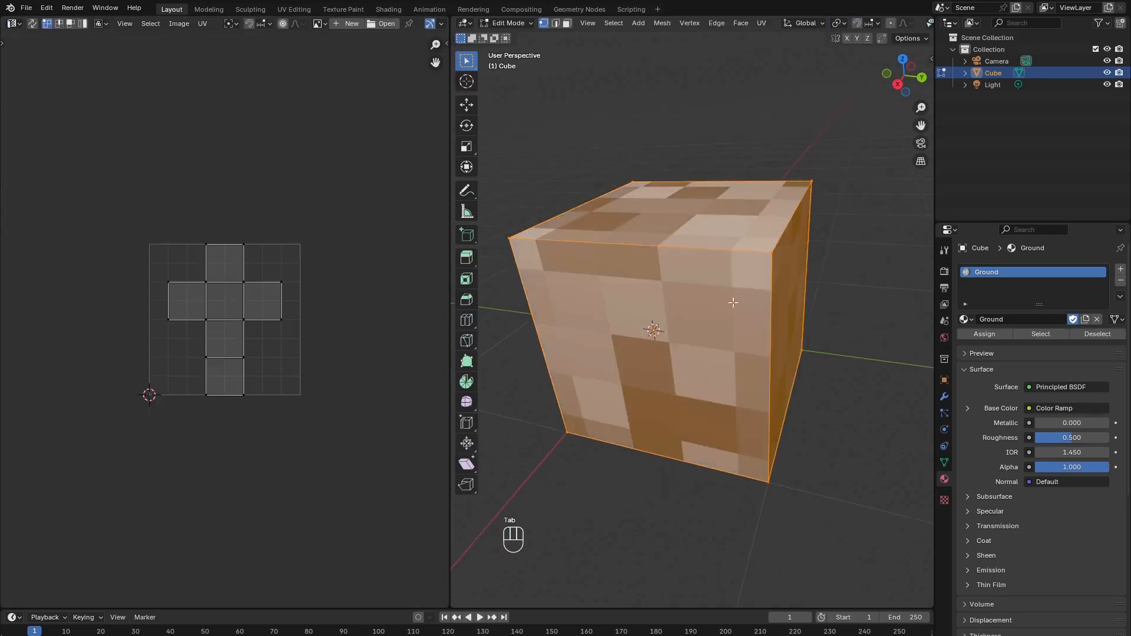
{"action": "scroll", "coordinate": [256, 309], "scroll_direction": "up", "scroll_amount": 4}
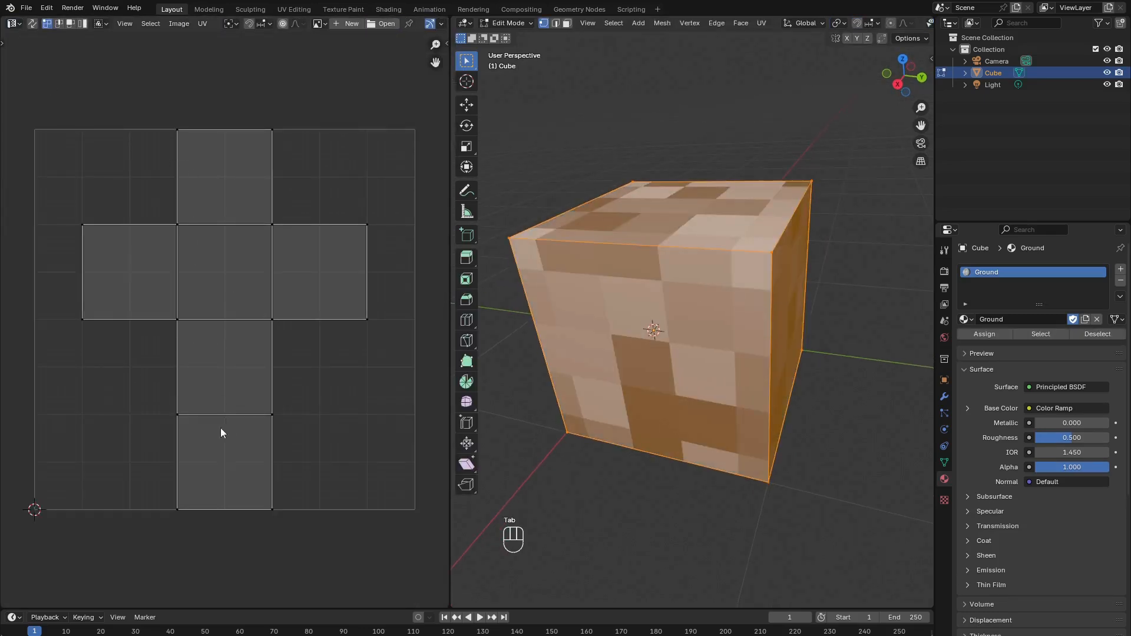
{"action": "middle_click_drag", "start_coordinate": [620, 388], "coordinate": [616, 405]}
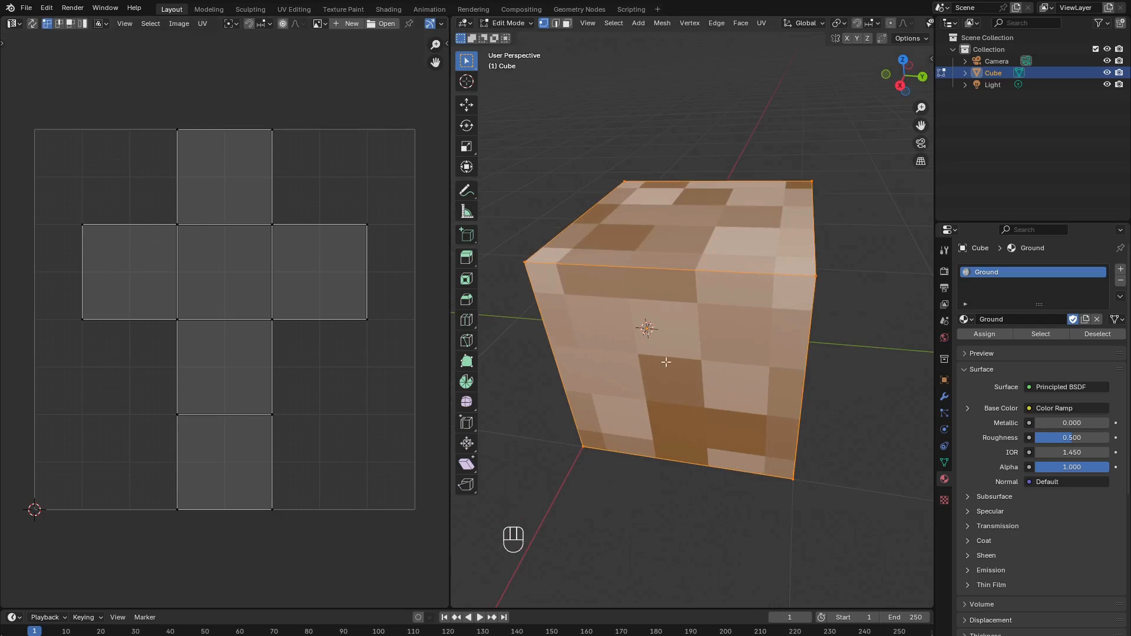
Reset the cube's UV mapping so every face fills the whole UV square, and return to Object Mode.
{"action": "middle_click_drag", "start_coordinate": [666, 362], "coordinate": [711, 301]}
{"action": "key", "text": "u"}
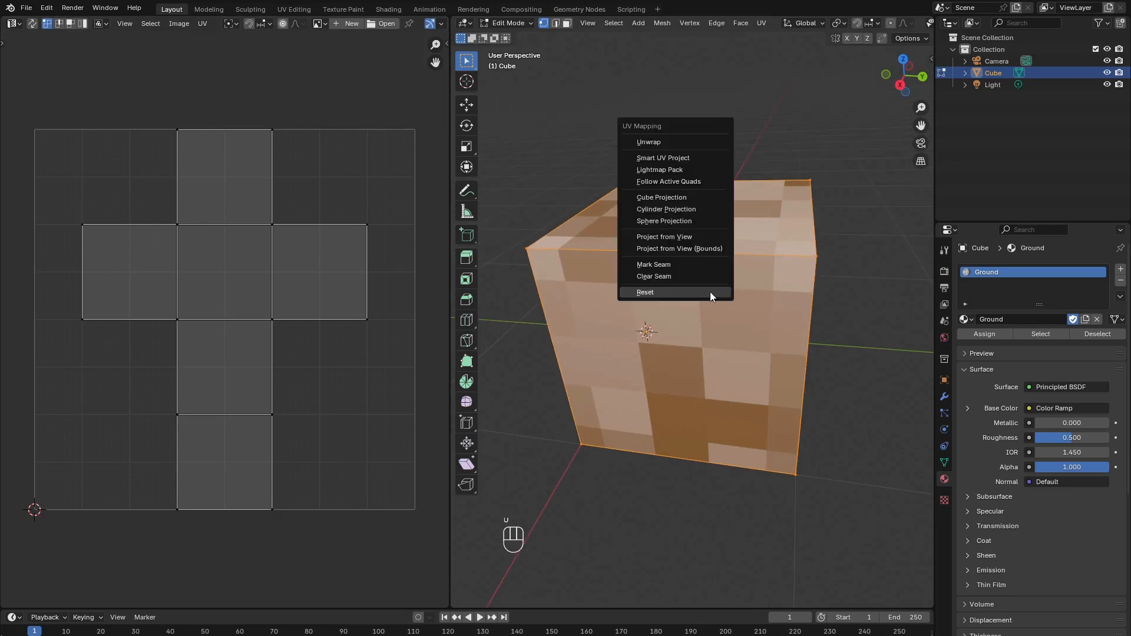
{"action": "left_click", "coordinate": [678, 294]}
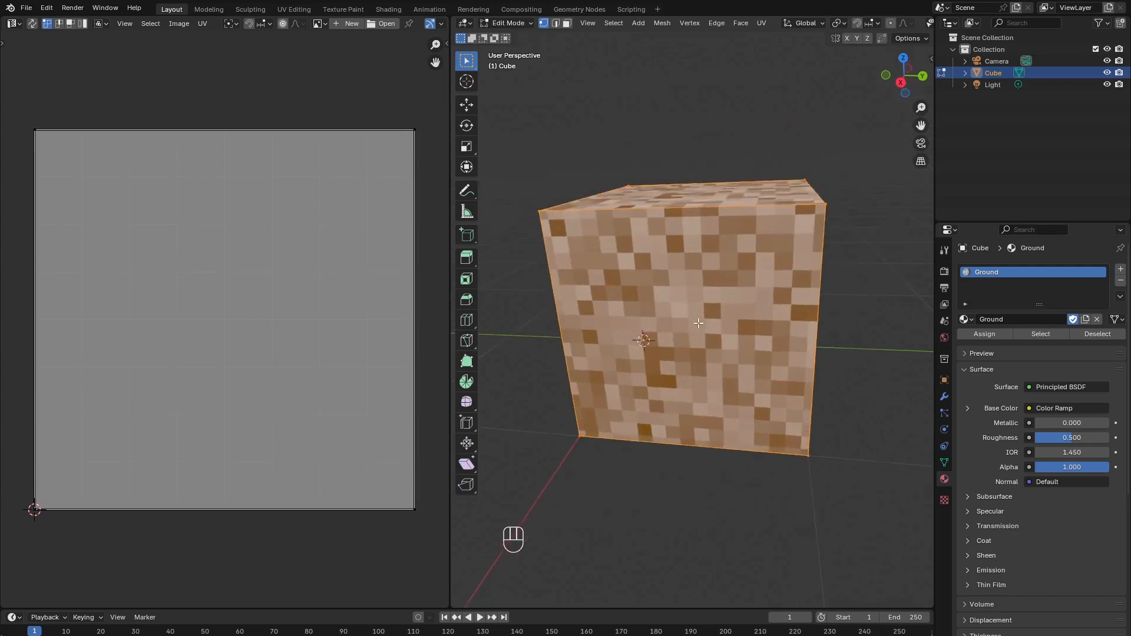
{"action": "key", "text": "Tab"}
{"action": "middle_click_drag", "start_coordinate": [671, 352], "coordinate": [594, 288]}
{"action": "scroll", "coordinate": [590, 264], "scroll_direction": "up", "scroll_amount": 3}
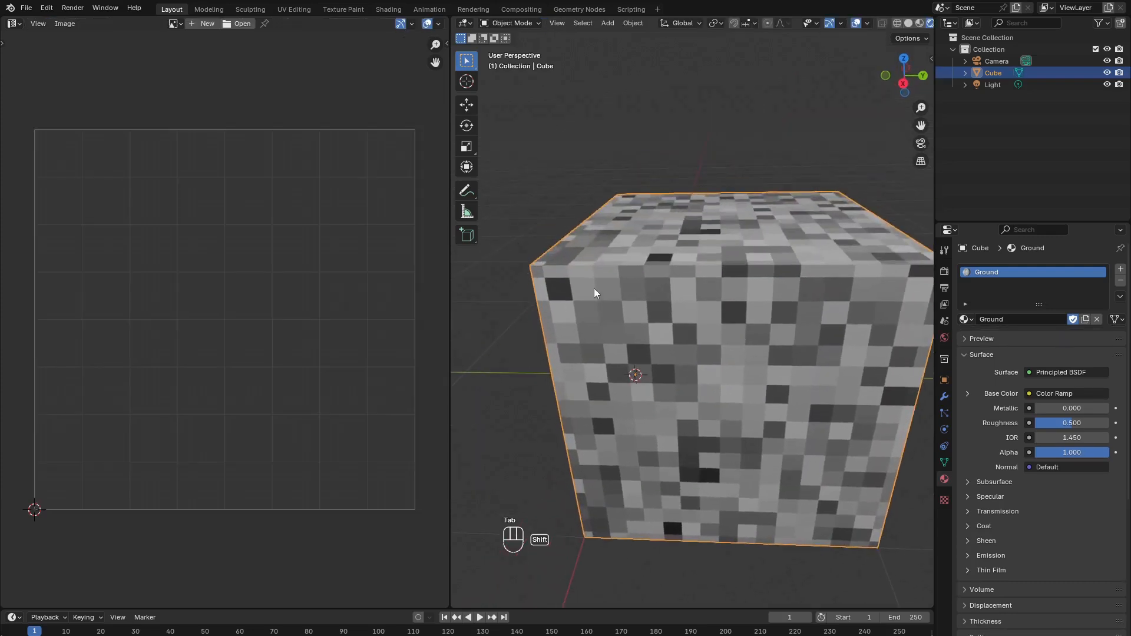
Switch back to the Shader Editor and set the Mapping node's Location X to -0.031.
{"action": "left_click", "coordinate": [13, 23]}
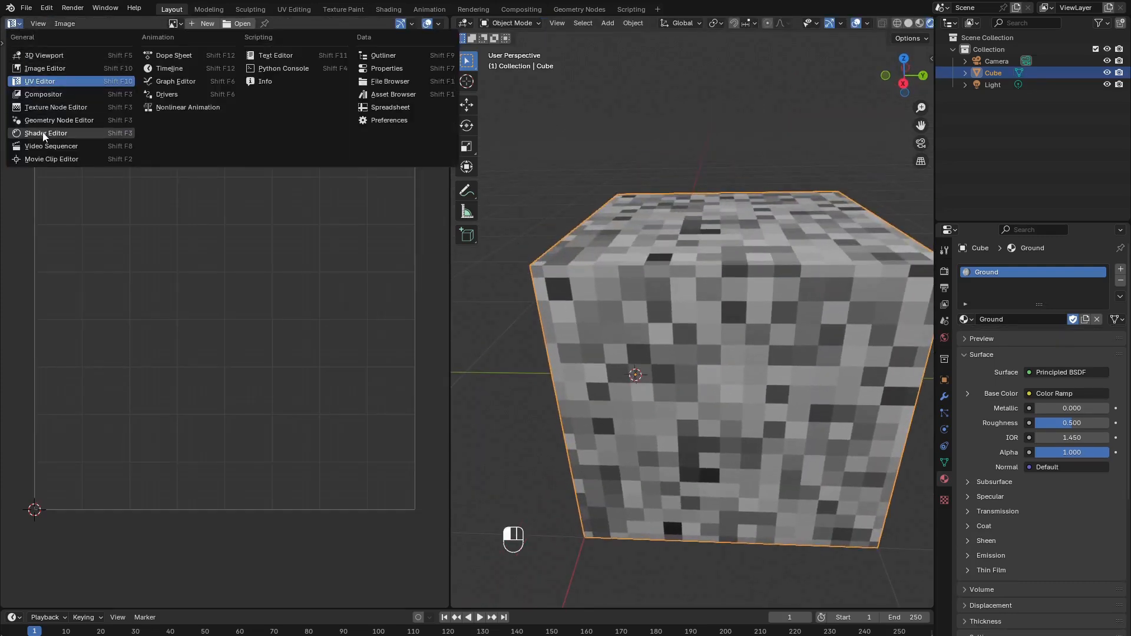
{"action": "left_click", "coordinate": [43, 133]}
{"action": "scroll", "coordinate": [235, 278], "scroll_direction": "up", "scroll_amount": 3}
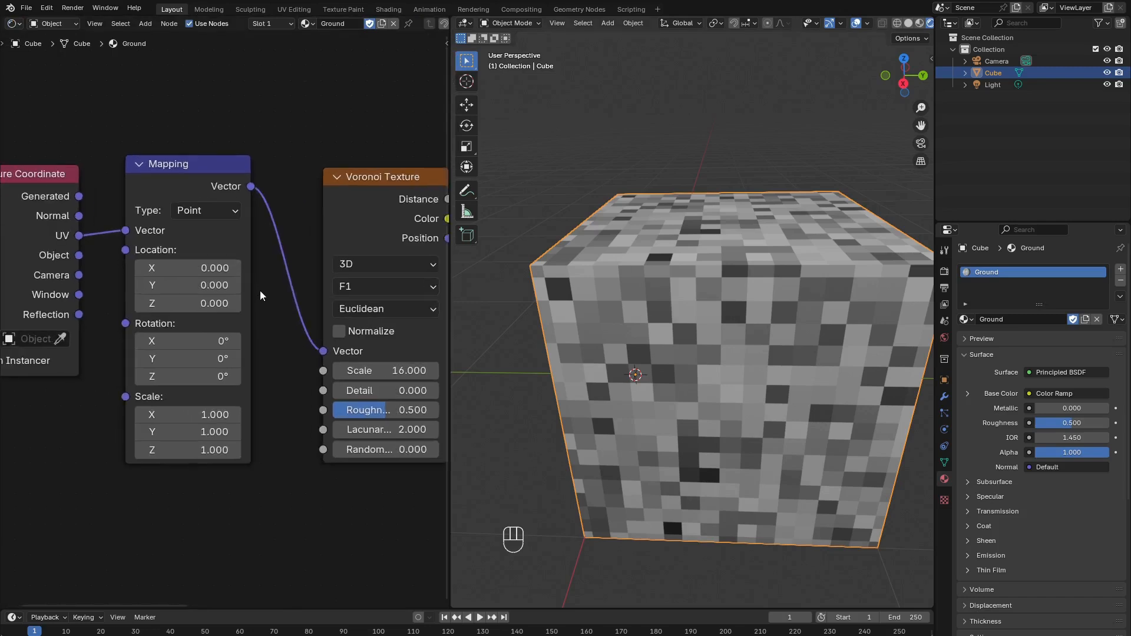
{"action": "left_click", "coordinate": [224, 264]}
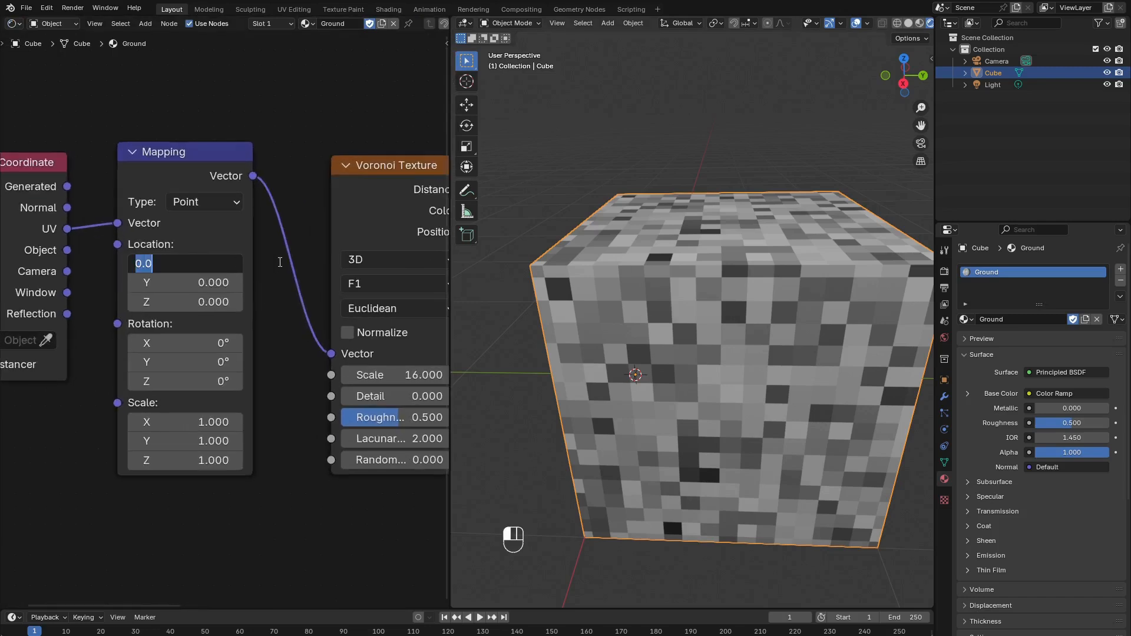
{"action": "type", "text": "-0.031"}
{"action": "key", "text": "Return"}
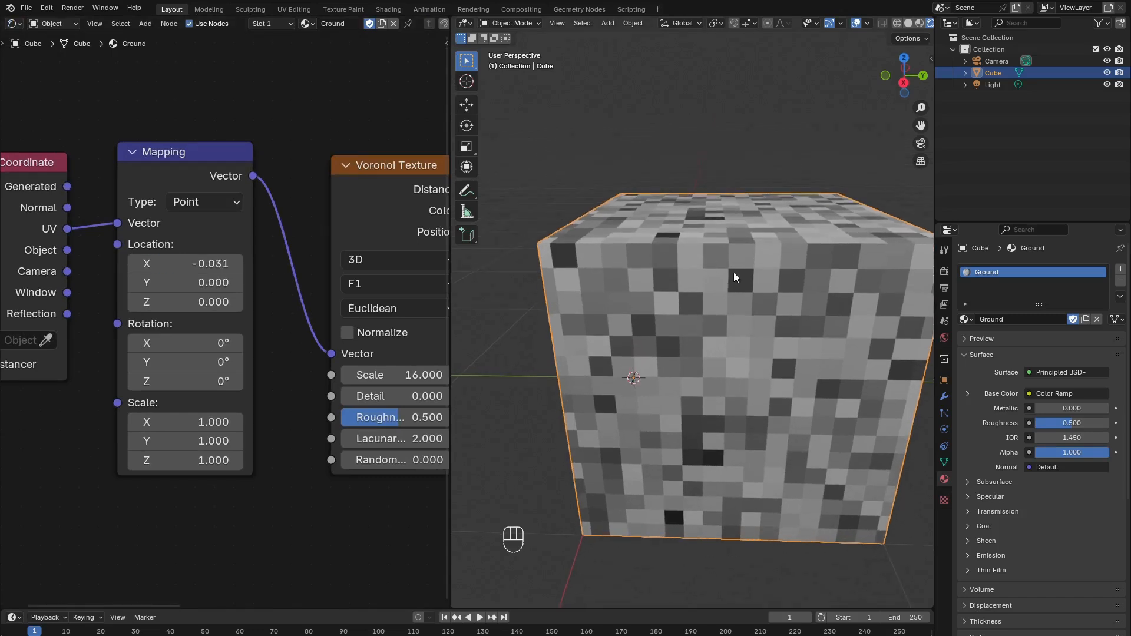
Set the Mapping node's Location Y to -0.031.
{"action": "scroll", "coordinate": [736, 262], "scroll_direction": "up", "scroll_amount": 3}
{"action": "middle_click_drag", "start_coordinate": [738, 252], "coordinate": [697, 225]}
{"action": "middle_click_drag", "start_coordinate": [692, 234], "coordinate": [649, 259]}
{"action": "left_click", "coordinate": [198, 275]}
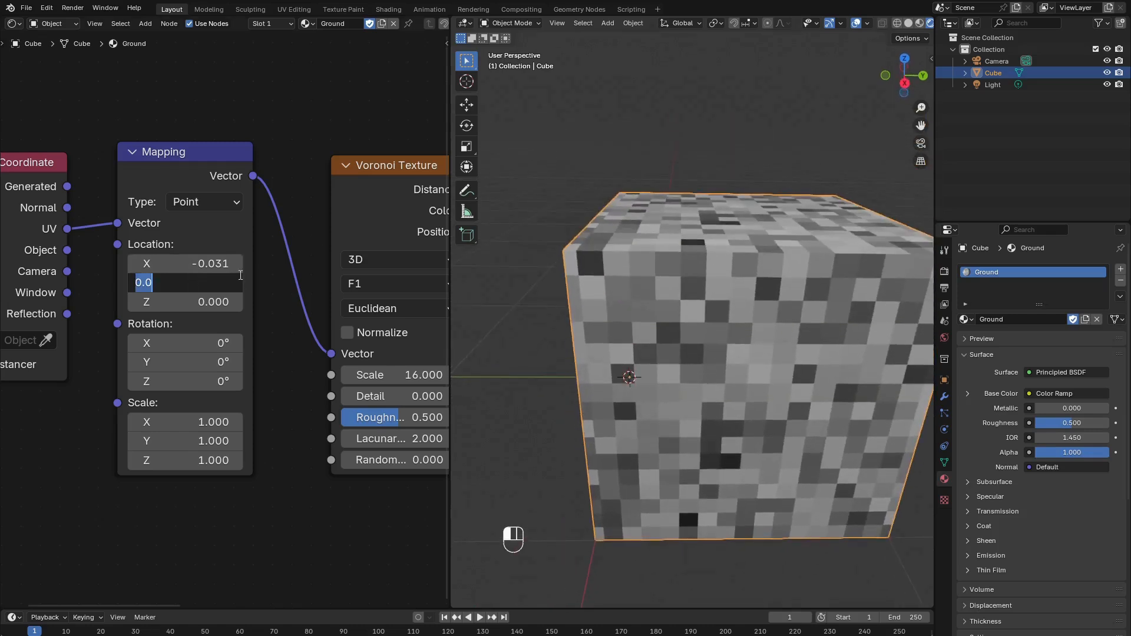
{"action": "type", "text": "-0.031"}
{"action": "key", "text": "Return"}
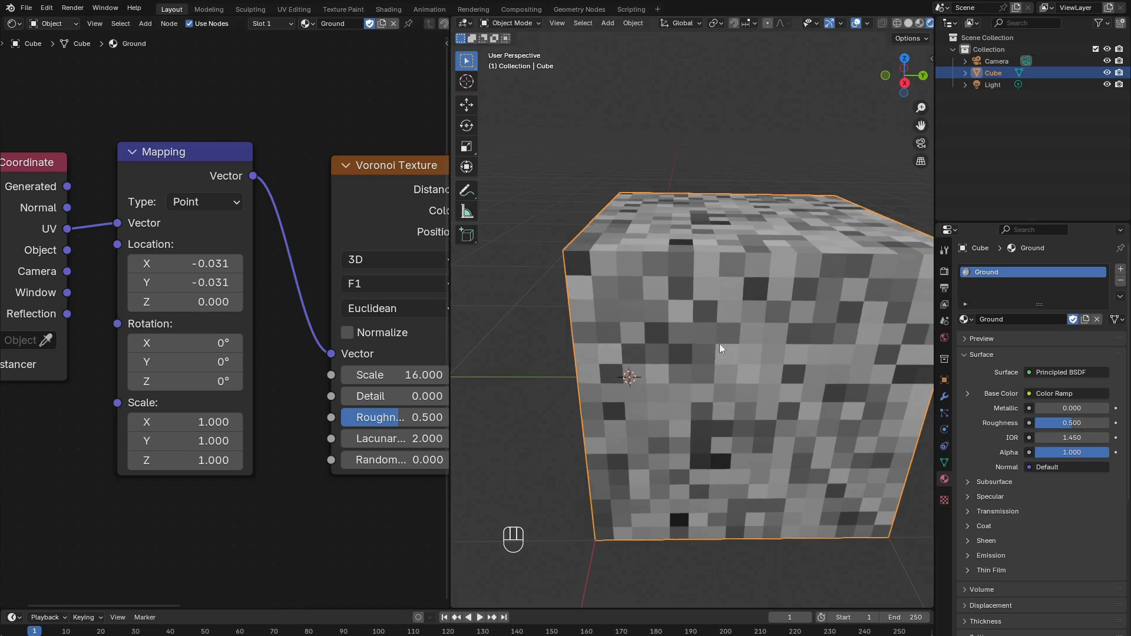
Set the Mapping node's Location Z to -0.031 and check how the pixels meet the cube's edges.
{"action": "middle_click_drag", "start_coordinate": [720, 344], "coordinate": [648, 363]}
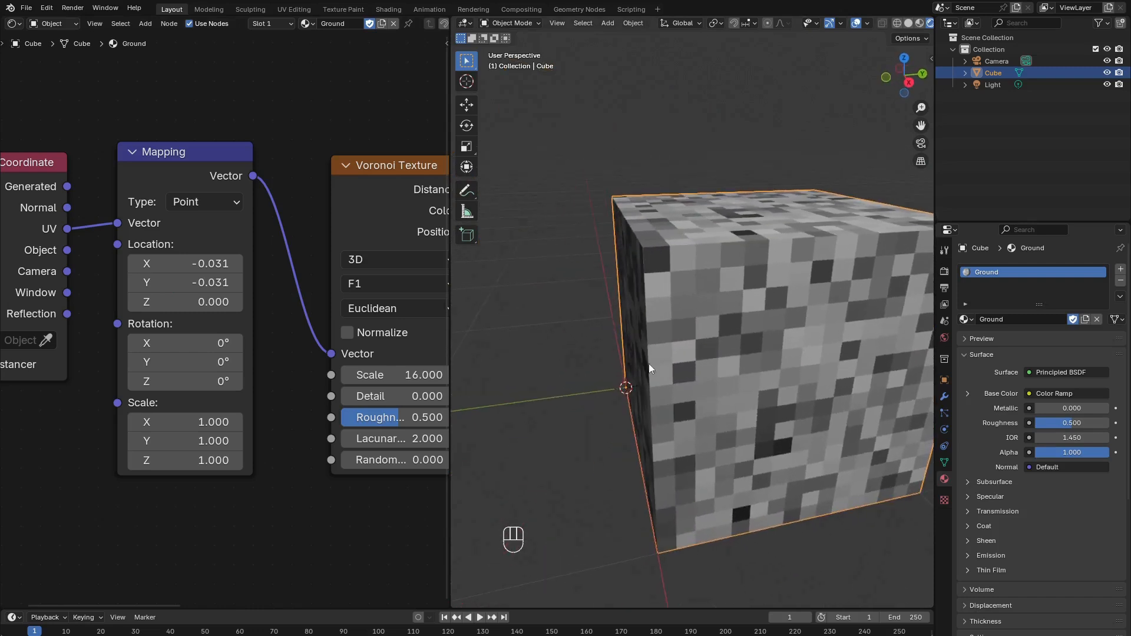
{"action": "left_click", "coordinate": [200, 295]}
{"action": "type", "text": "-0.031"}
{"action": "key", "text": "Return"}
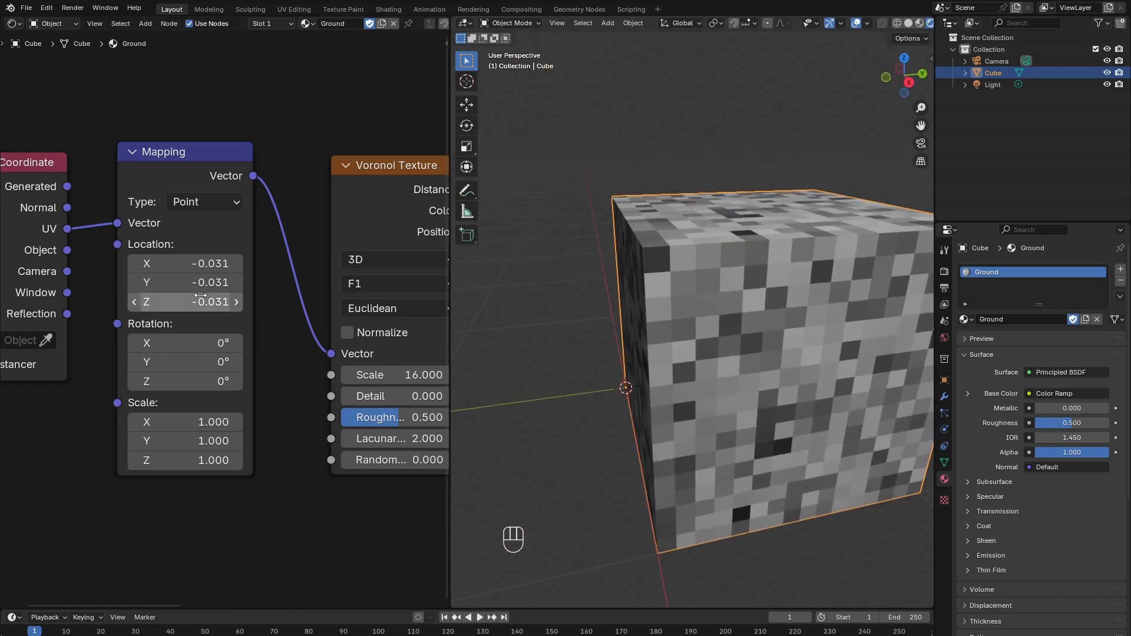
{"action": "scroll", "coordinate": [766, 379], "scroll_direction": "down", "scroll_amount": 4}
{"action": "middle_click_drag", "start_coordinate": [766, 379], "coordinate": [715, 360]}
{"action": "scroll", "coordinate": [714, 360], "scroll_direction": "up", "scroll_amount": 1}
{"action": "scroll", "coordinate": [714, 360], "scroll_direction": "up", "scroll_amount": 1}
{"action": "scroll", "coordinate": [715, 360], "scroll_direction": "down", "scroll_amount": 1}
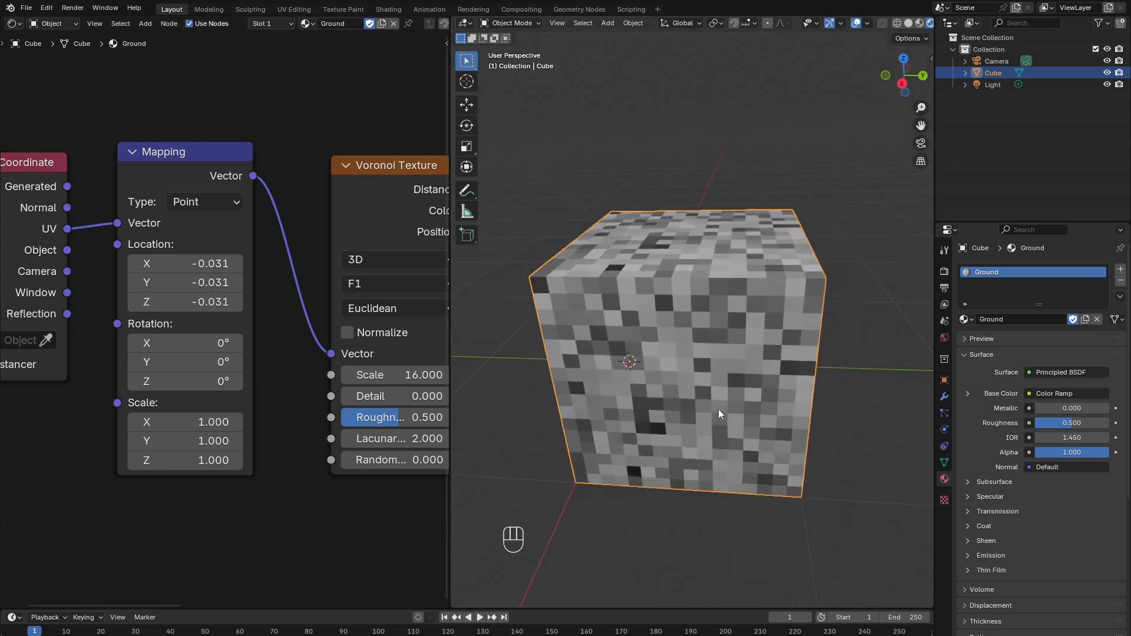
{"action": "middle_click_drag", "start_coordinate": [719, 409], "coordinate": [754, 404]}
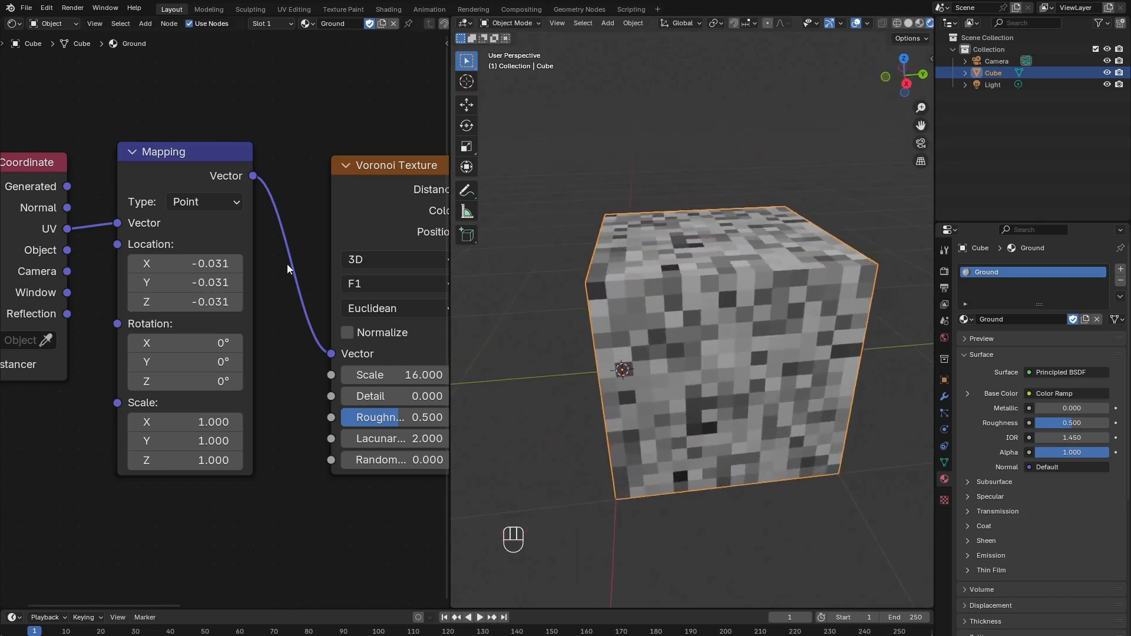
Try moving the Color Ramp's black stop over a third of the way along the gradient.
{"action": "scroll", "coordinate": [288, 264], "scroll_direction": "down", "scroll_amount": 2}
{"action": "scroll", "coordinate": [295, 271], "scroll_direction": "down", "scroll_amount": 2}
{"action": "middle_click_drag", "start_coordinate": [280, 265], "coordinate": [74, 251]}
{"action": "scroll", "coordinate": [286, 271], "scroll_direction": "up", "scroll_amount": 3}
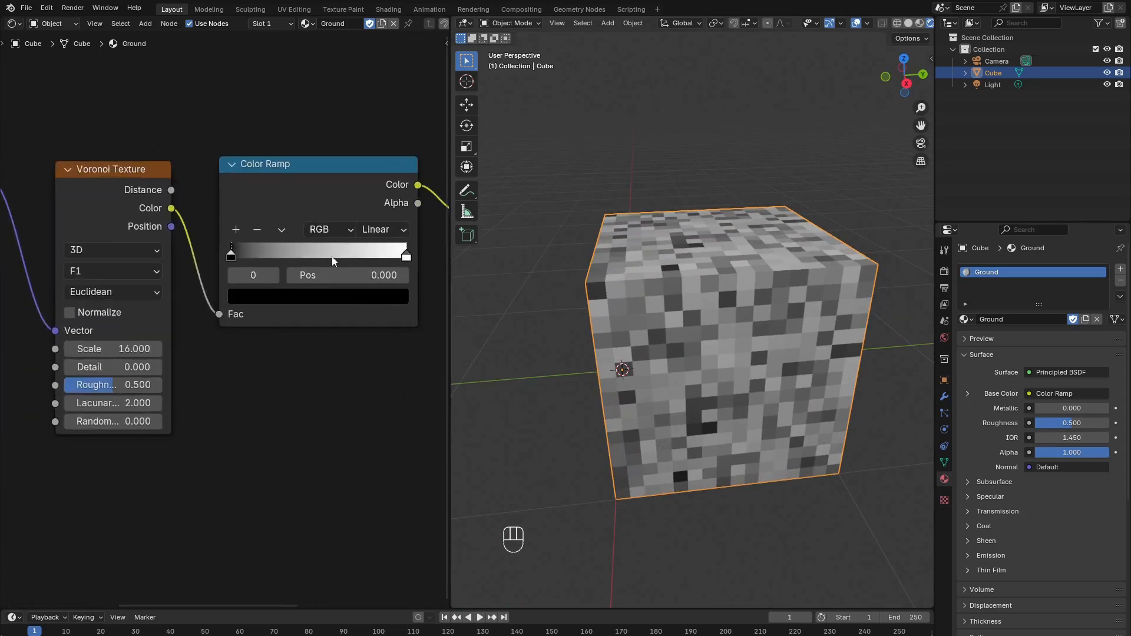
{"action": "middle_click_drag", "start_coordinate": [330, 259], "coordinate": [238, 303]}
{"action": "left_click_drag", "start_coordinate": [140, 301], "coordinate": [214, 294]}
{"action": "middle_click_drag", "start_coordinate": [668, 328], "coordinate": [682, 390]}
Set the Color Ramp's interpolation to Constant, return the black stop to position 0, and place the white stop at about 0.505.
{"action": "left_click", "coordinate": [294, 274]}
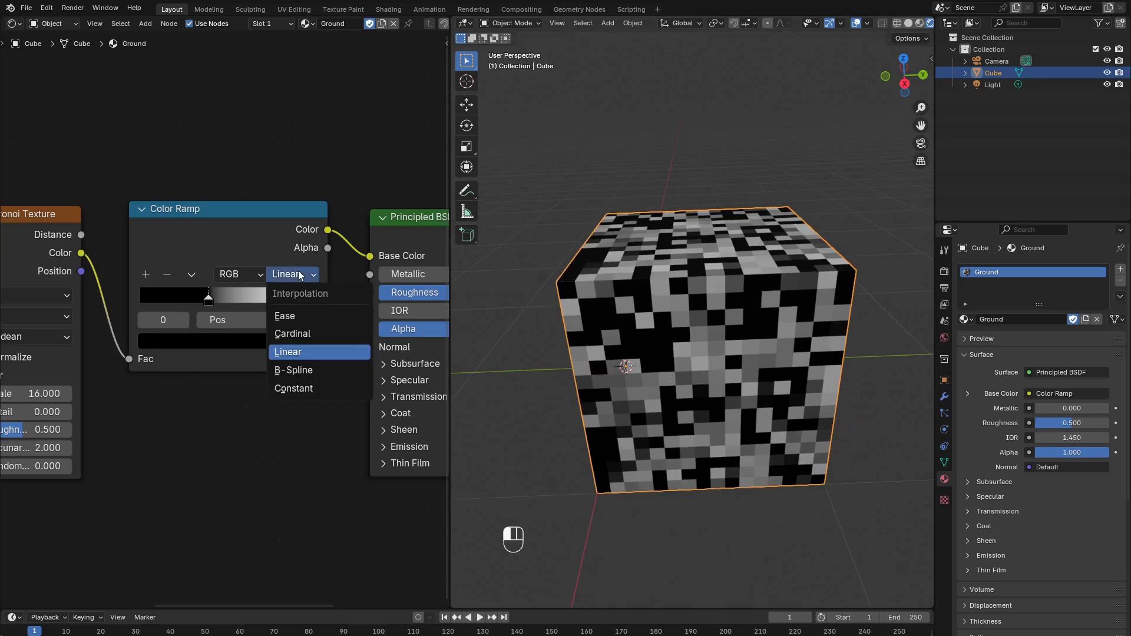
{"action": "left_click", "coordinate": [297, 390]}
{"action": "left_click_drag", "start_coordinate": [317, 301], "coordinate": [126, 299]}
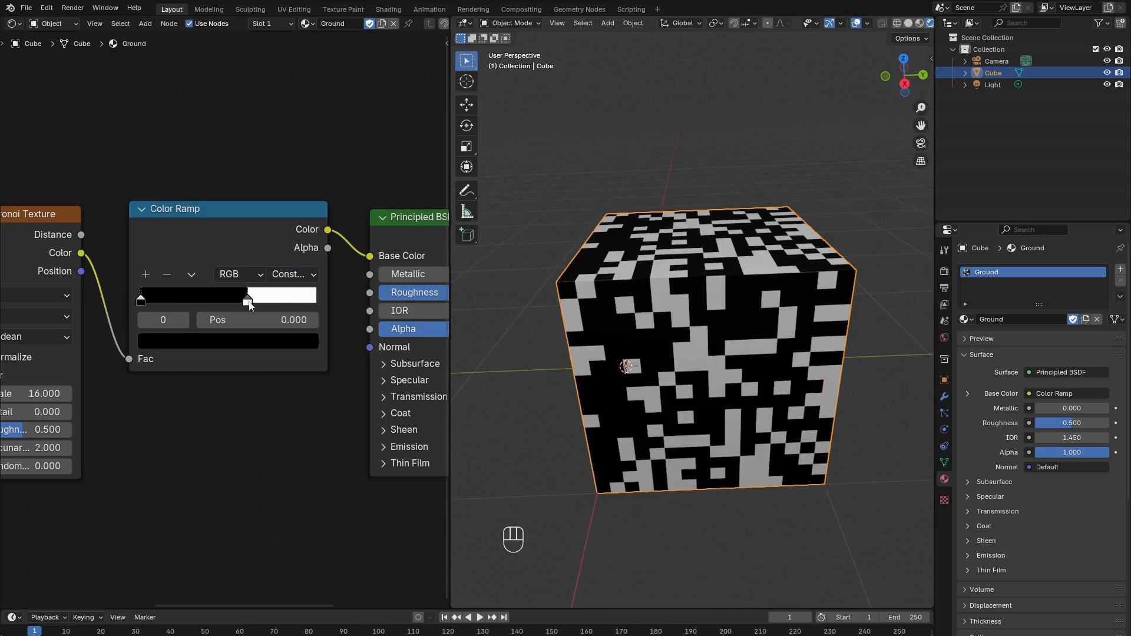
{"action": "left_click_drag", "start_coordinate": [248, 304], "coordinate": [231, 304]}
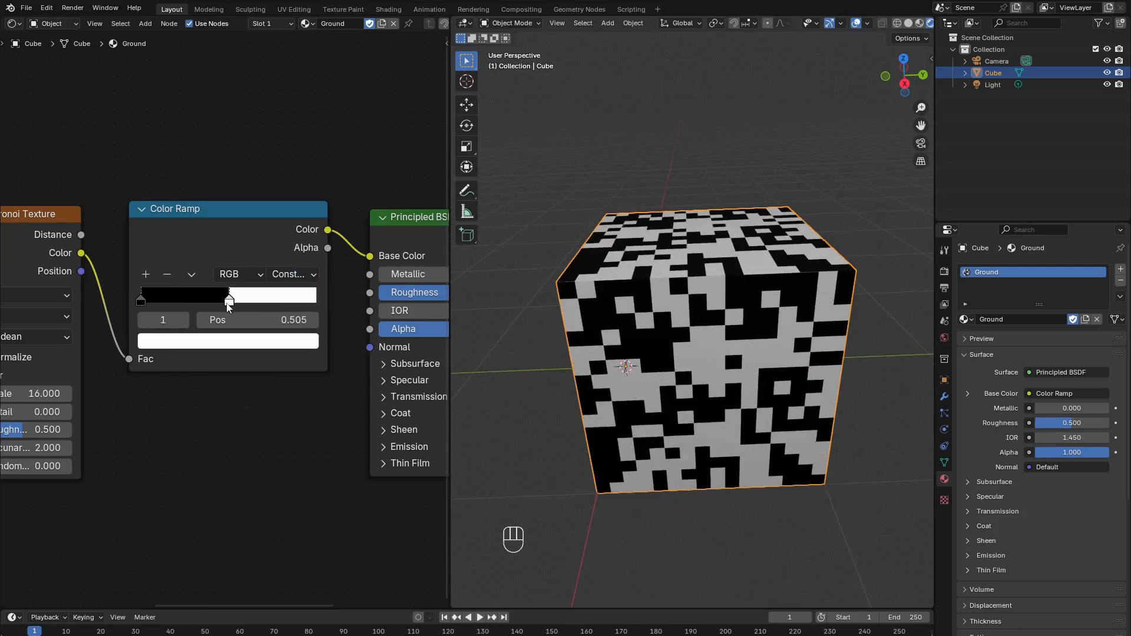
Set the color of the Color Ramp's first stop to hex 593D29.
{"action": "left_click", "coordinate": [141, 301]}
{"action": "left_click", "coordinate": [228, 341]}
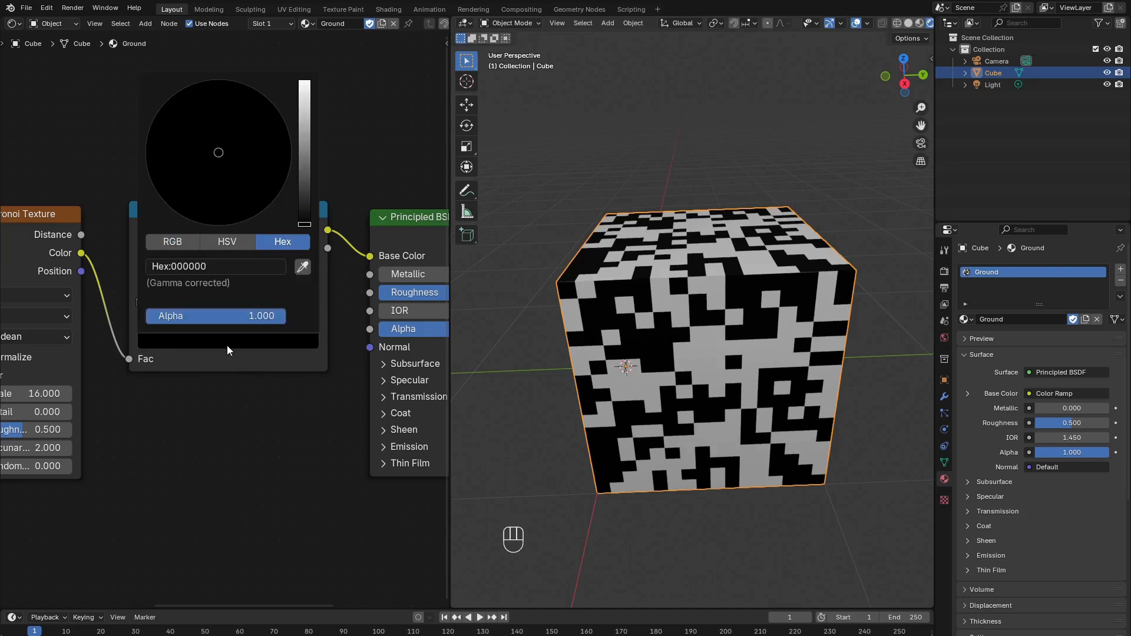
{"action": "left_click", "coordinate": [226, 260]}
{"action": "type", "text": "593d29"}
{"action": "key", "text": "Return"}
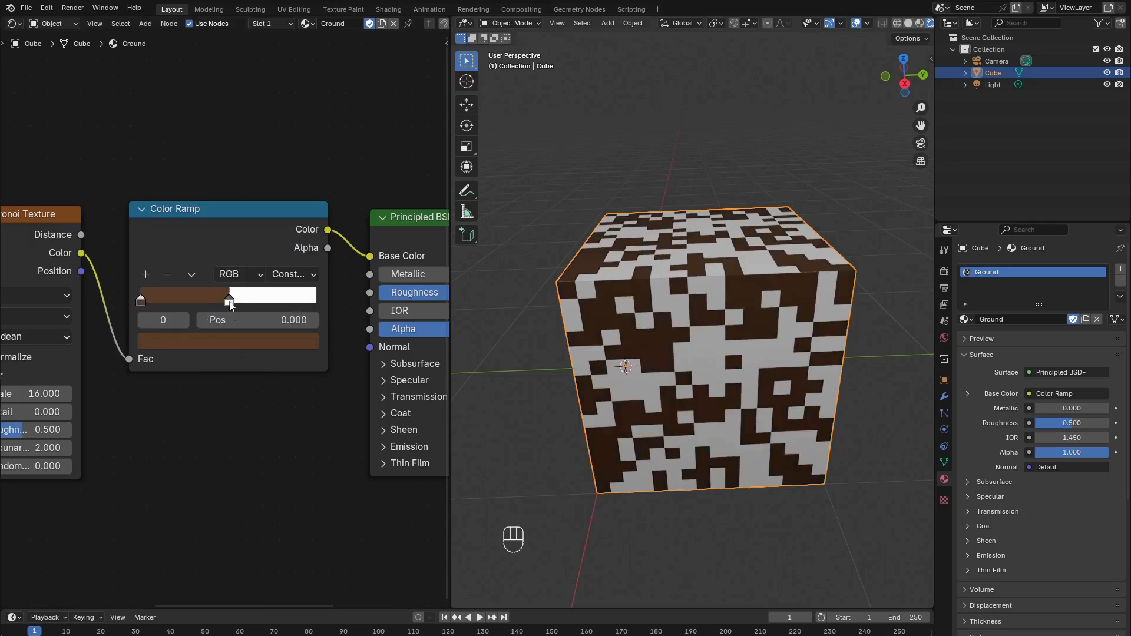
Set the Color Ramp's white stop to position 0.25 and its color to hex 79553A.
{"action": "left_click_drag", "start_coordinate": [230, 302], "coordinate": [211, 302]}
{"action": "left_click", "coordinate": [277, 323]}
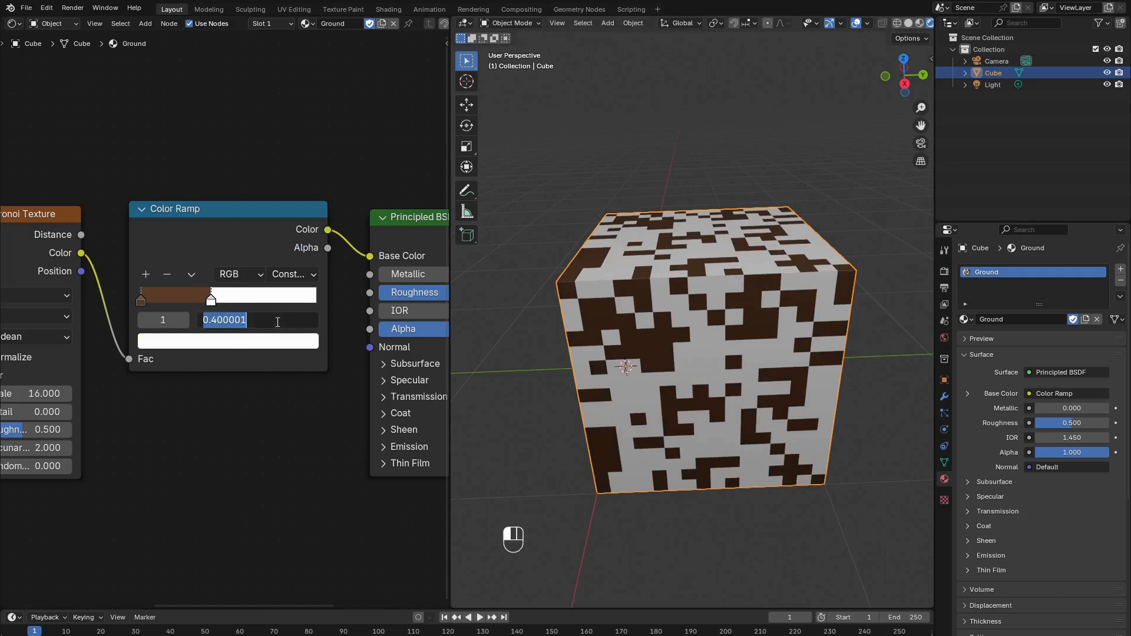
{"action": "type", "text": "0.25"}
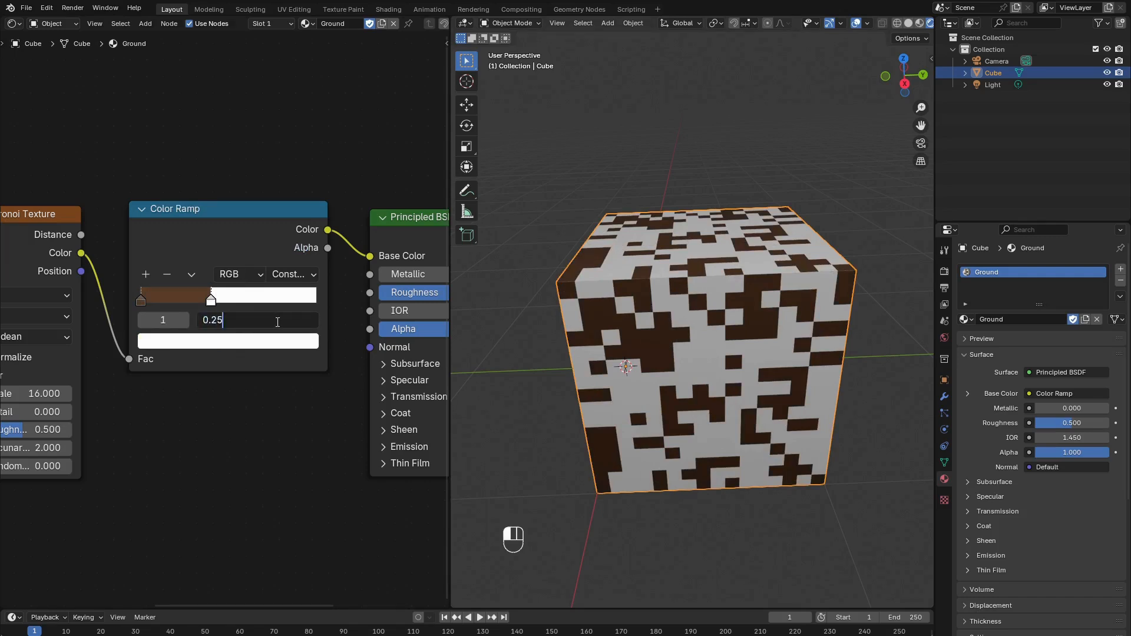
{"action": "key", "text": "Return"}
{"action": "left_click", "coordinate": [283, 347]}
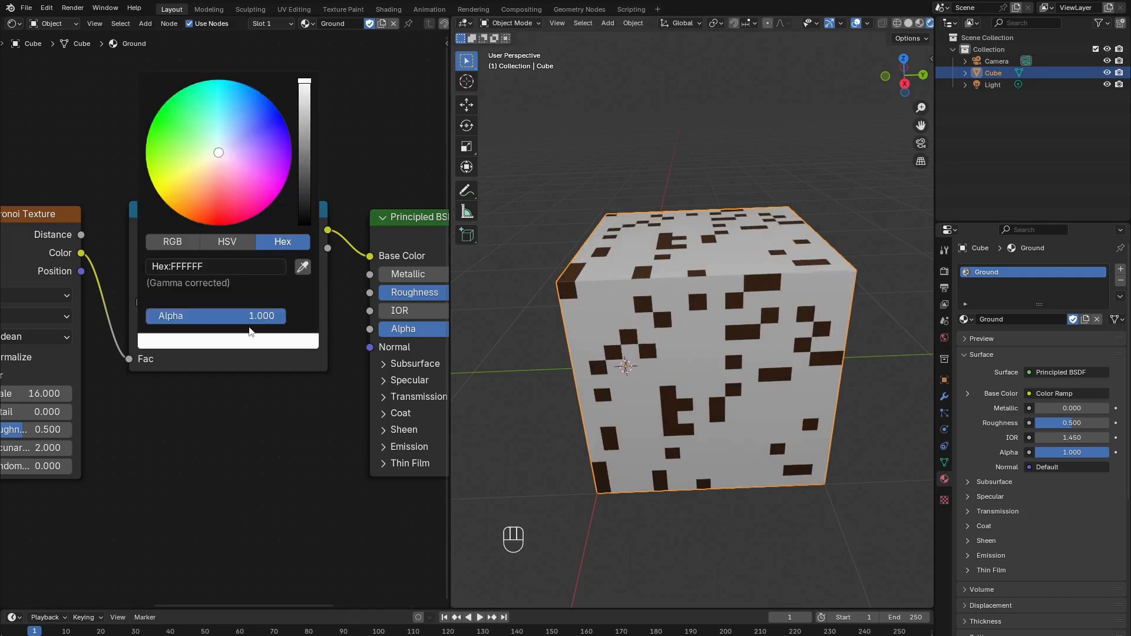
{"action": "left_click", "coordinate": [205, 268]}
{"action": "type", "text": "79553a"}
{"action": "key", "text": "Return"}
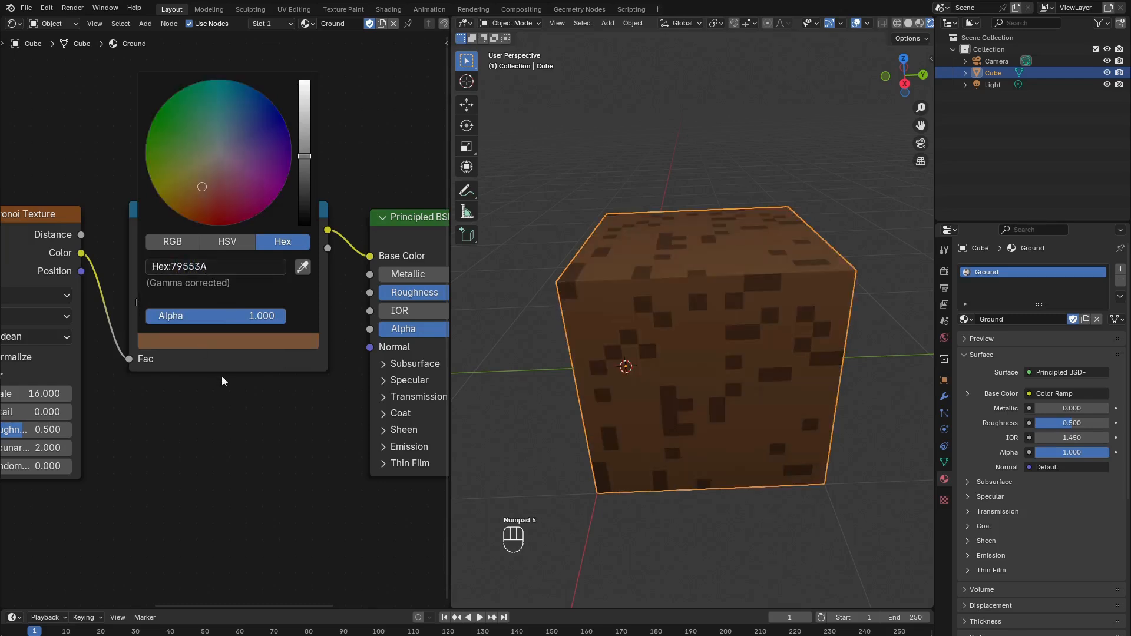
Add a stop to the Color Ramp, move it past the 79553A brown stop, and set its position to 0.5.
{"action": "left_click", "coordinate": [161, 295]}
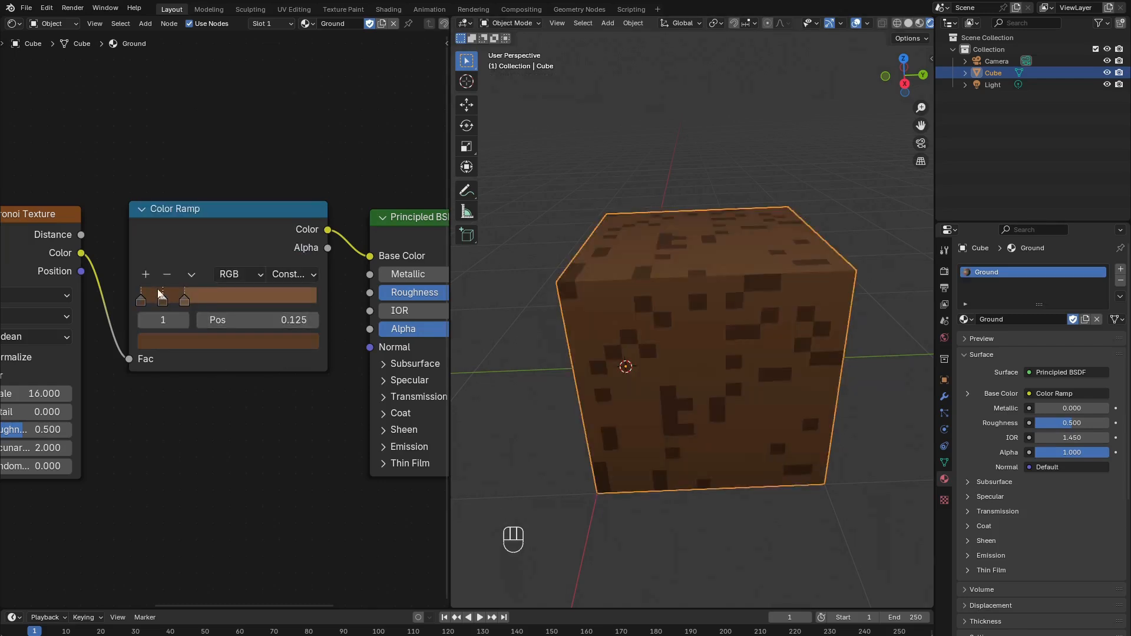
{"action": "left_click_drag", "start_coordinate": [160, 293], "coordinate": [226, 339]}
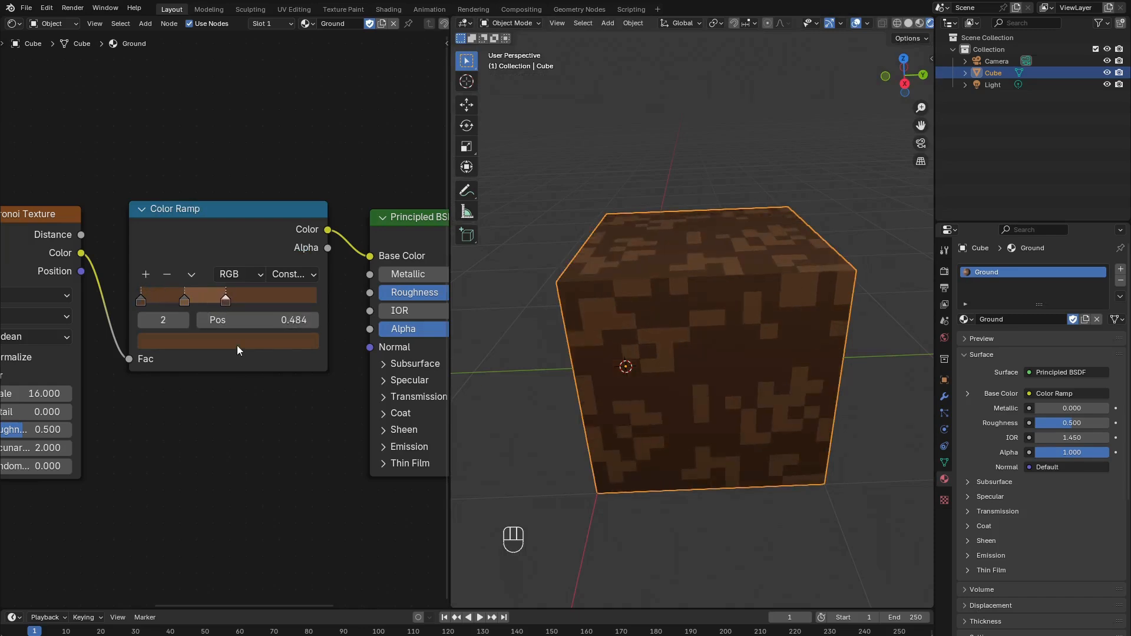
{"action": "double_click", "coordinate": [263, 320]}
{"action": "key", "text": "BackSpace"}
{"action": "type", "text": "0.5"}
{"action": "key", "text": "Return"}
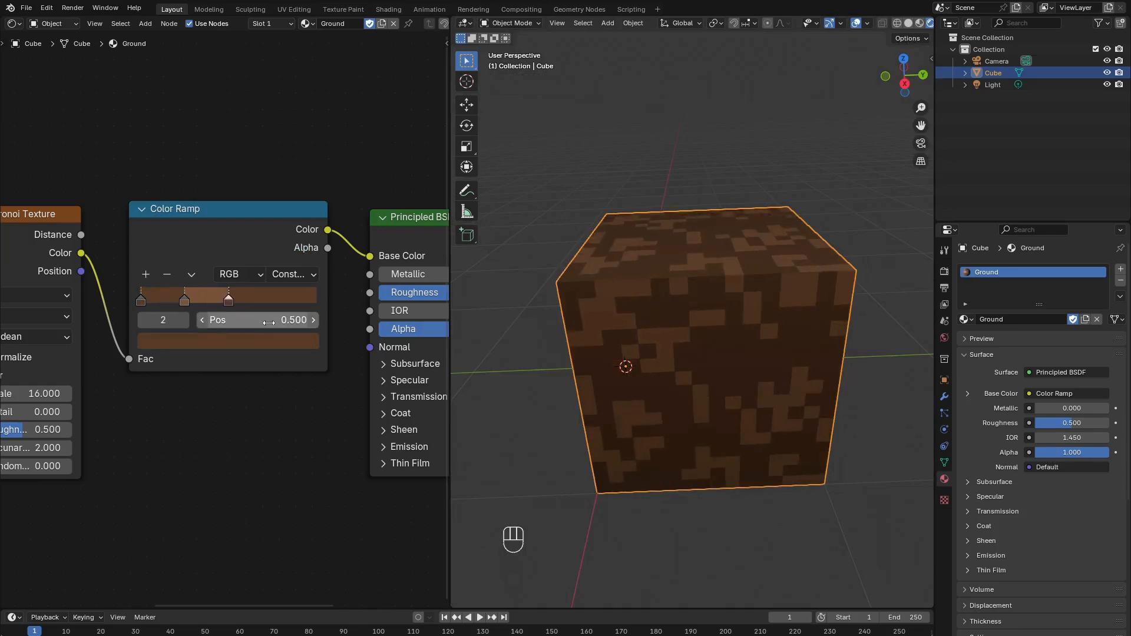
Set the color of the Color Ramp stop at position 0.5 to hex 966C4A.
{"action": "left_click", "coordinate": [256, 342]}
{"action": "left_click", "coordinate": [221, 267]}
{"action": "type", "text": "96"}
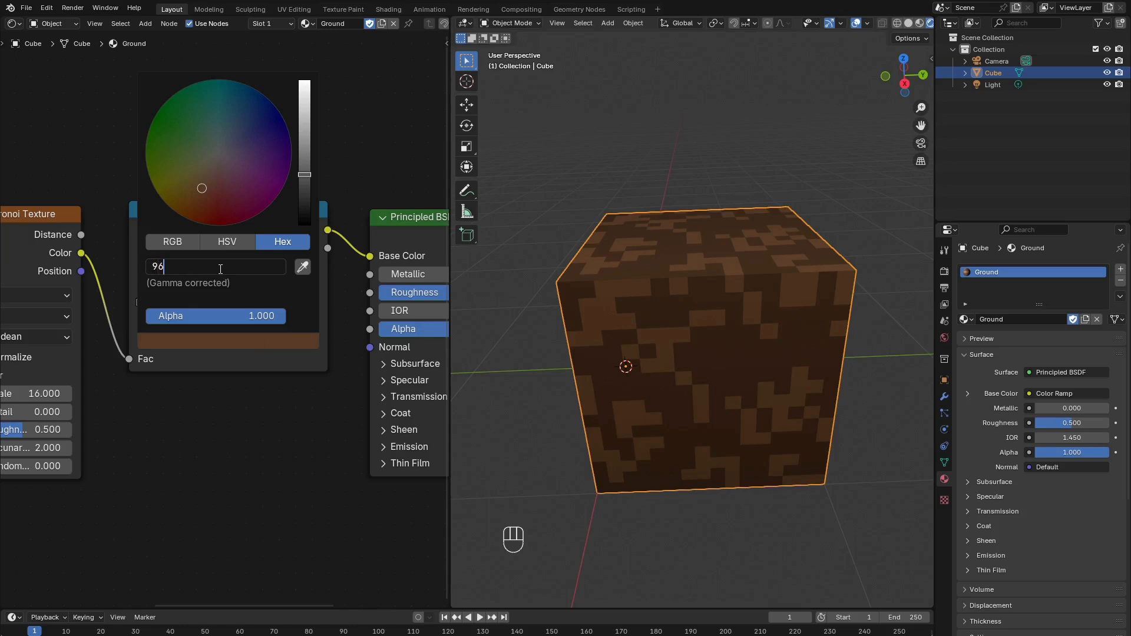
{"action": "type", "text": "6c4a"}
{"action": "key", "text": "Return"}
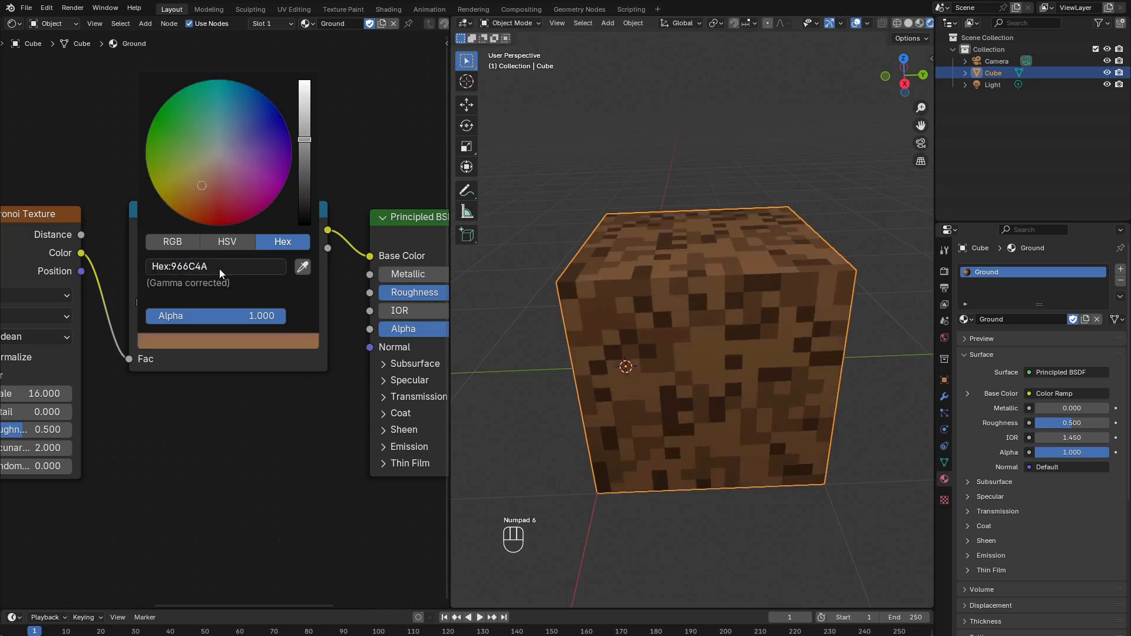
Add a fourth Color Ramp stop, move it beyond the 0.5 stop, and color it gray with hex 878787.
{"action": "left_click", "coordinate": [146, 275]}
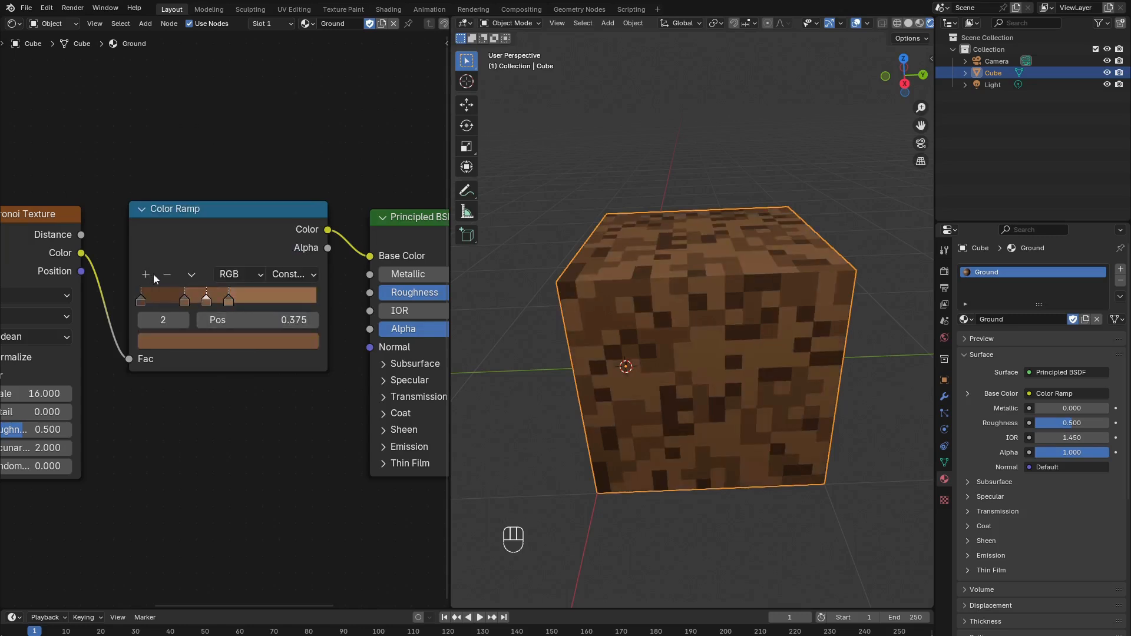
{"action": "left_click_drag", "start_coordinate": [202, 300], "coordinate": [262, 347]}
{"action": "left_click", "coordinate": [262, 343]}
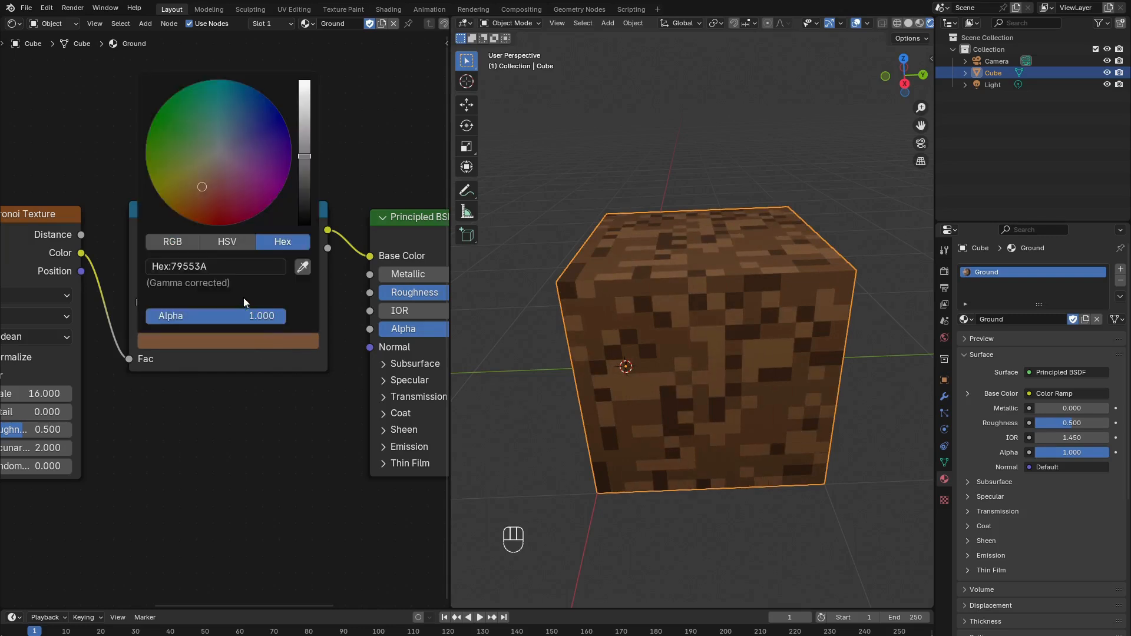
{"action": "left_click", "coordinate": [263, 266]}
{"action": "type", "text": "878787"}
{"action": "key", "text": "Return"}
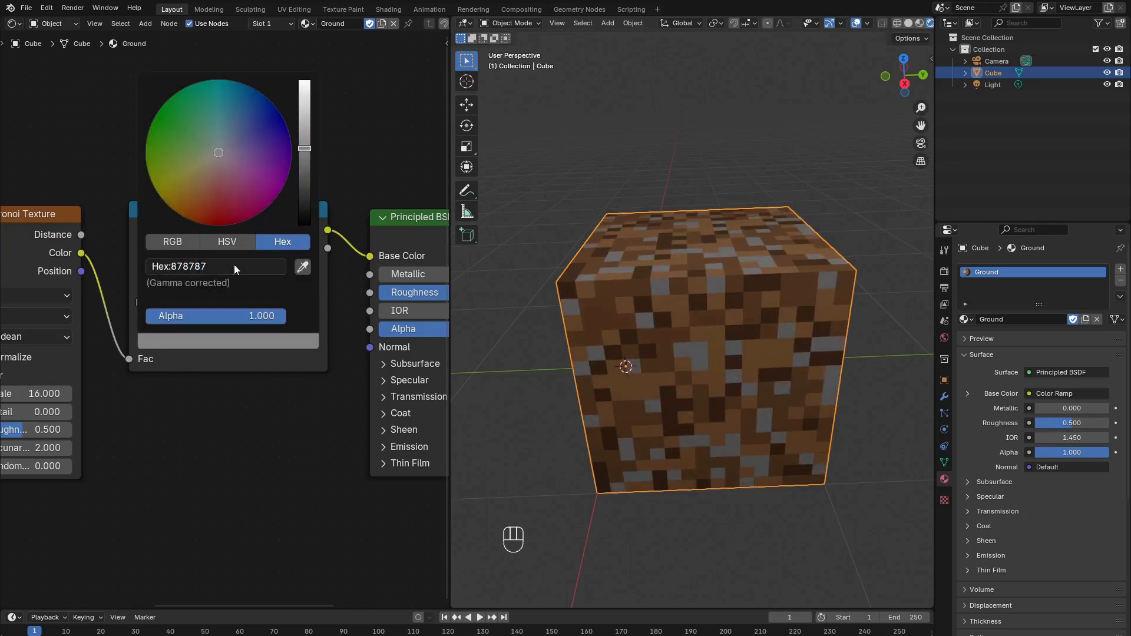
Set the position of the gray 878787 stop to 0.75.
{"action": "left_click", "coordinate": [306, 318]}
{"action": "type", "text": "0."}
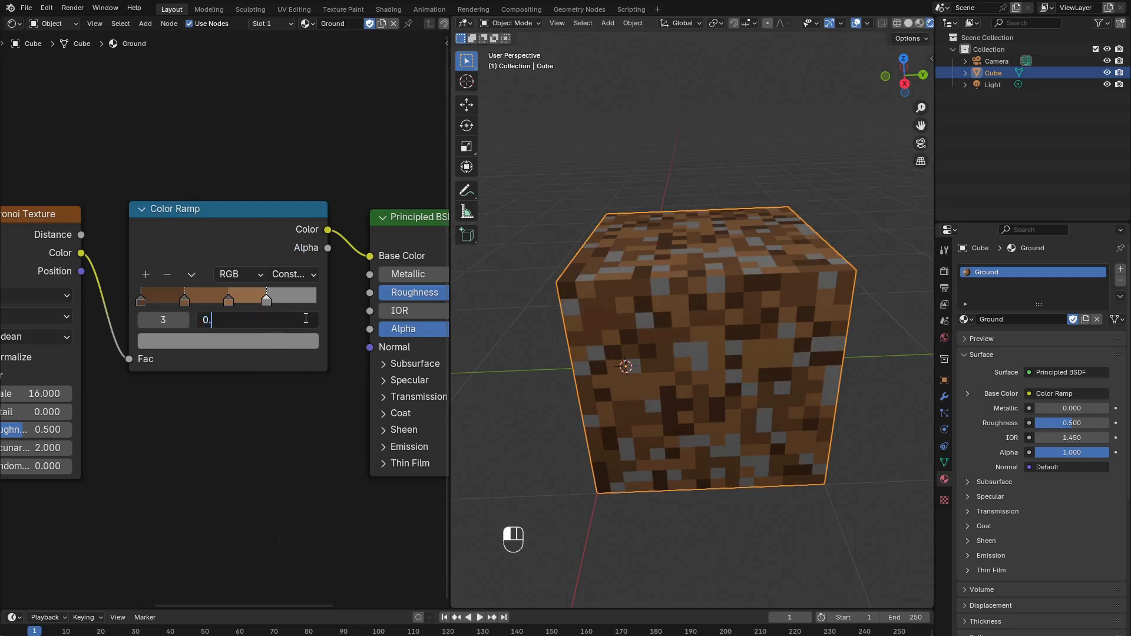
{"action": "type", "text": "75"}
{"action": "key", "text": "Return"}
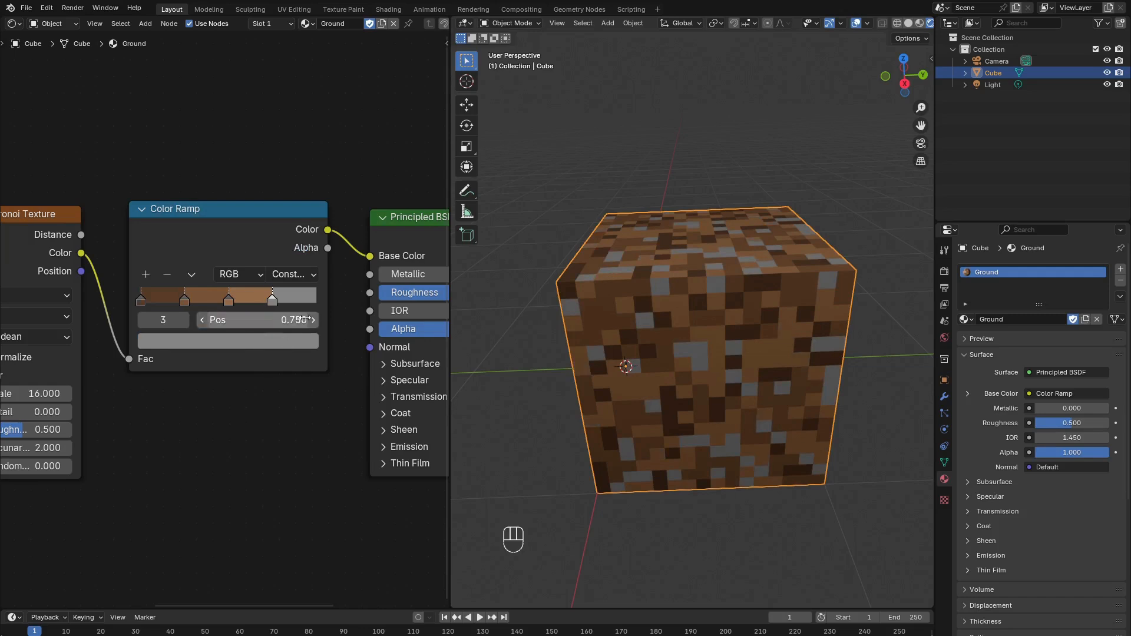
Add a fifth Color Ramp stop at about 0.88 and set its color to hex 6C6C6C.
{"action": "left_click", "coordinate": [146, 275]}
{"action": "left_click_drag", "start_coordinate": [252, 305], "coordinate": [295, 298]}
{"action": "left_click", "coordinate": [278, 341]}
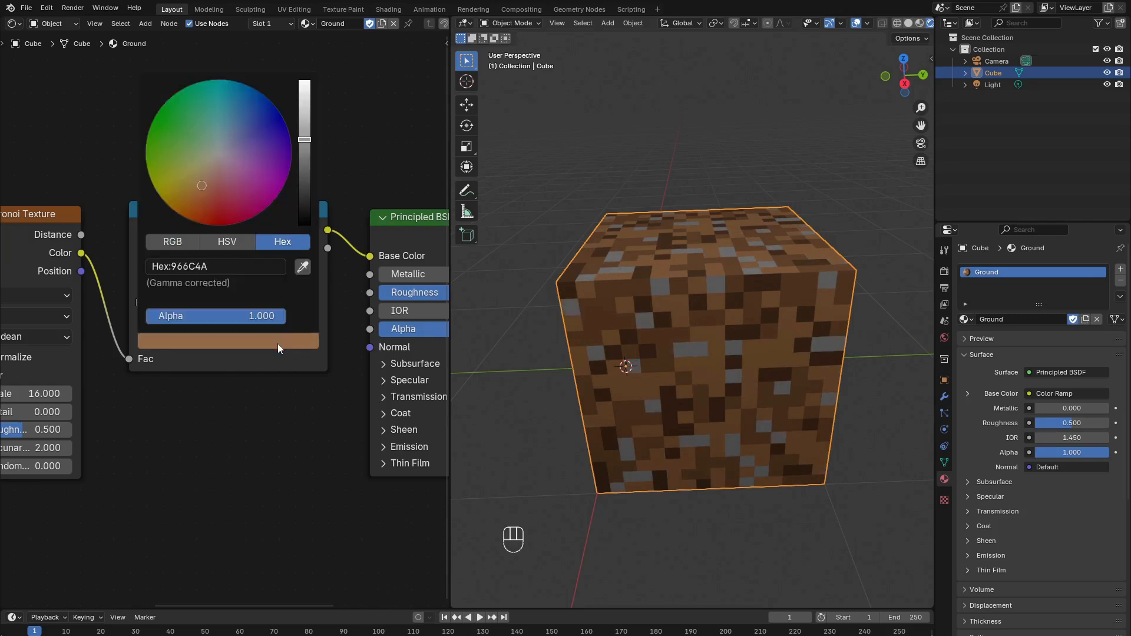
{"action": "left_click", "coordinate": [237, 259]}
{"action": "type", "text": "6c6c6c"}
{"action": "key", "text": "Return"}
Shift both gray Color Ramp stops toward the end of the gradient, keeping the lighter gray before the darker one.
{"action": "scroll", "coordinate": [677, 375], "scroll_direction": "down", "scroll_amount": 5}
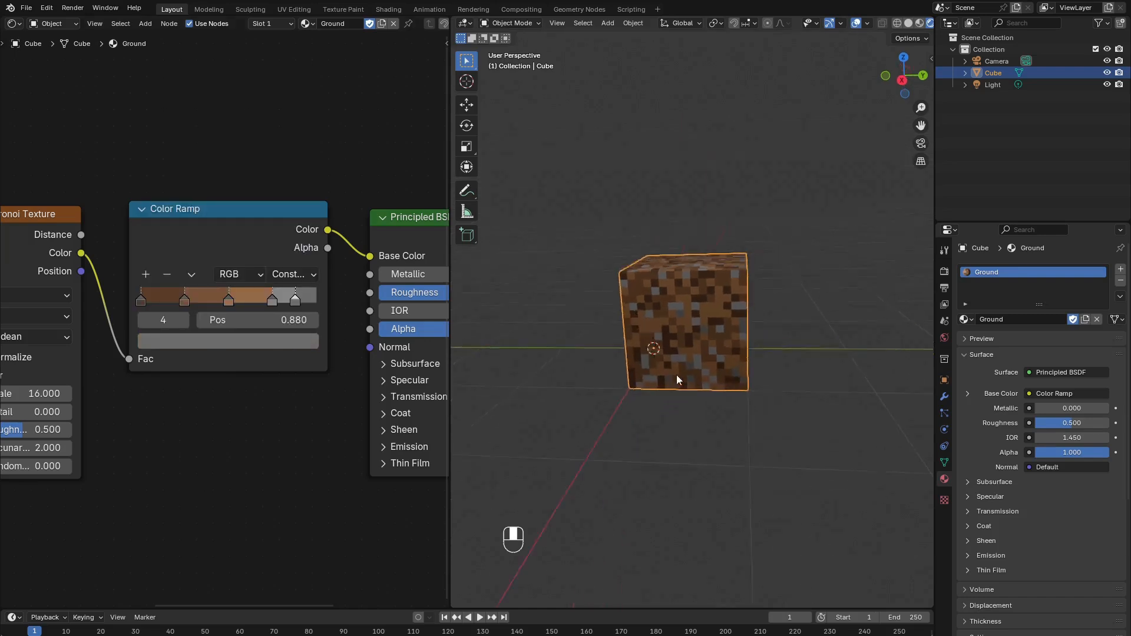
{"action": "middle_click_drag", "start_coordinate": [677, 375], "coordinate": [631, 383]}
{"action": "scroll", "coordinate": [703, 348], "scroll_direction": "up", "scroll_amount": 4}
{"action": "left_click_drag", "start_coordinate": [296, 301], "coordinate": [308, 302]}
{"action": "left_click_drag", "start_coordinate": [271, 302], "coordinate": [296, 302]}
Add a Color Ramp stop at about 0.709, before the grays, and brighten its color to a lighter brown.
{"action": "left_click", "coordinate": [145, 274]}
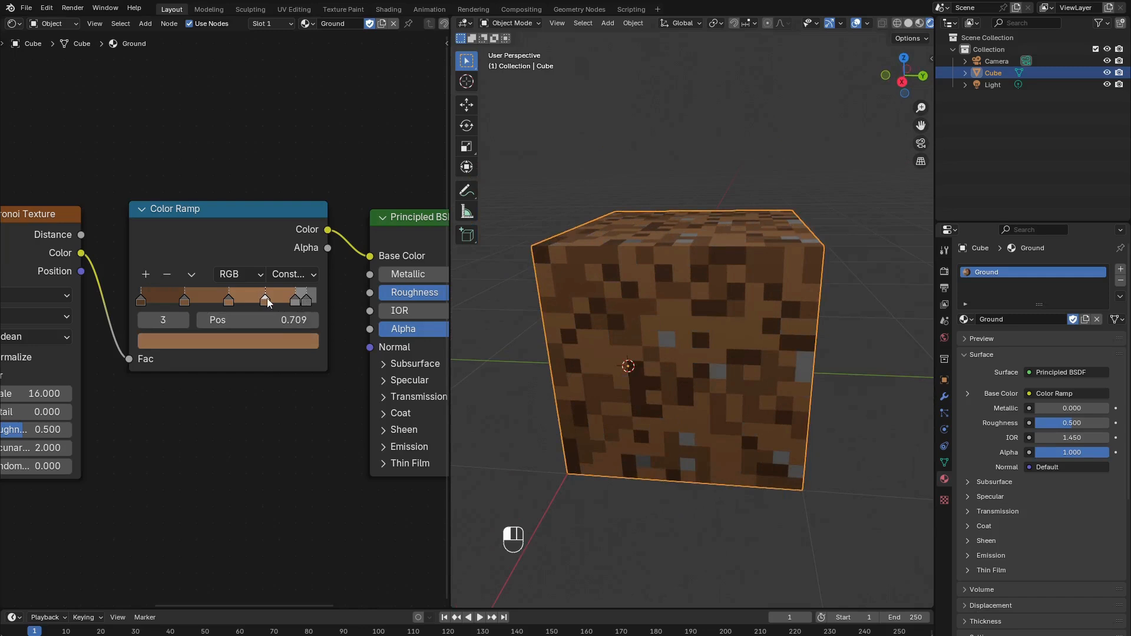
{"action": "left_click", "coordinate": [273, 342]}
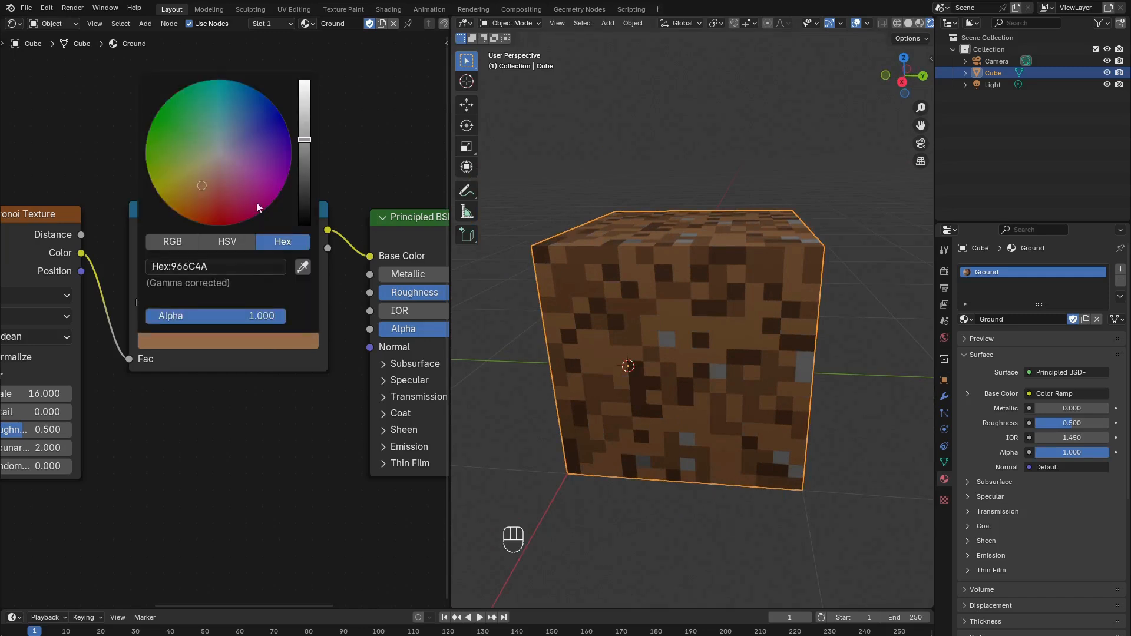
{"action": "mouse_move", "coordinate": [303, 147]}
{"action": "left_mouse_down"}
{"action": "mouse_move", "coordinate": [303, 117]}
{"action": "mouse_move", "coordinate": [302, 128]}
{"action": "left_mouse_up"}
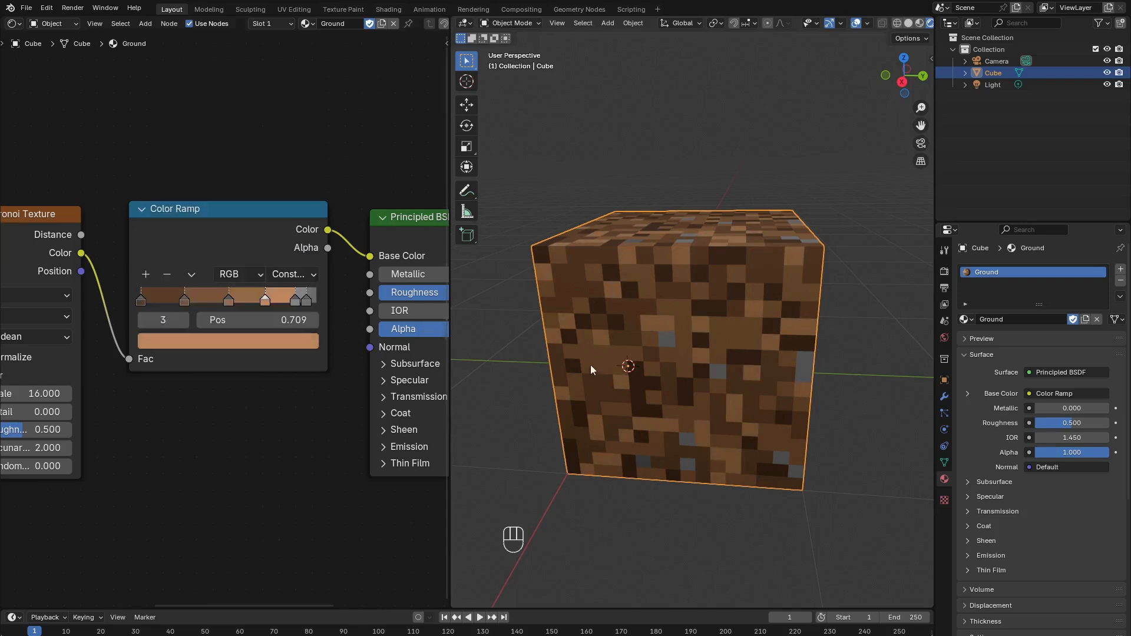
Inspect the finished dirt block from another angle and from farther away, and save the file.
{"action": "middle_click_drag", "start_coordinate": [591, 365], "coordinate": [694, 395]}
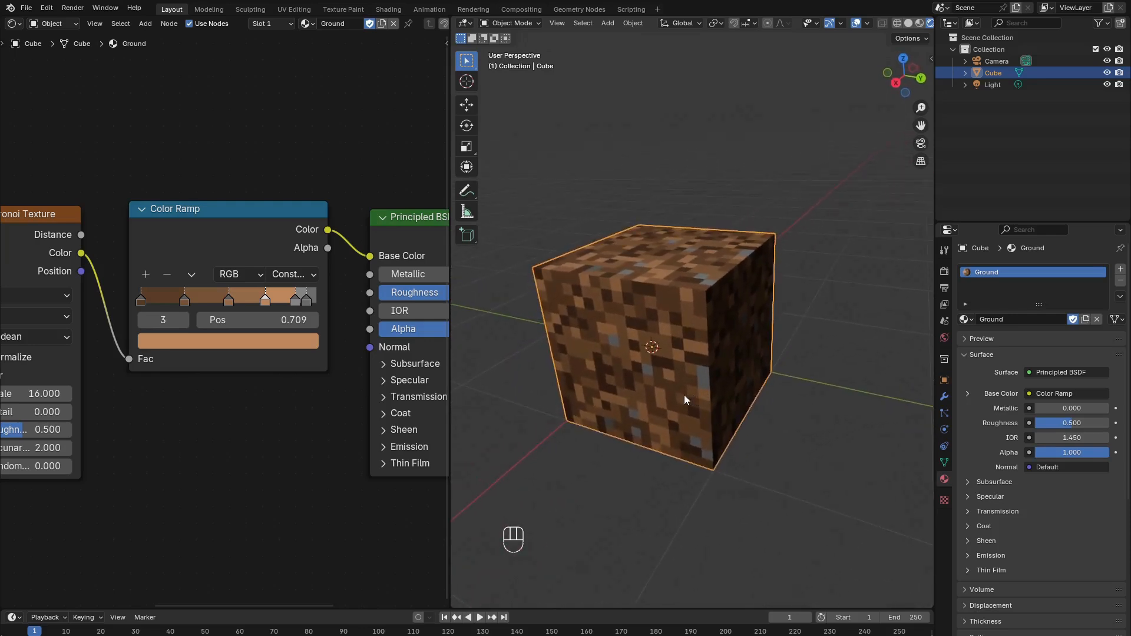
{"action": "scroll", "coordinate": [684, 395], "scroll_direction": "down", "scroll_amount": 6}
{"action": "middle_click_drag", "start_coordinate": [788, 380], "coordinate": [659, 345], "text": "shift"}
{"action": "scroll", "coordinate": [658, 345], "scroll_direction": "up", "scroll_amount": 1}
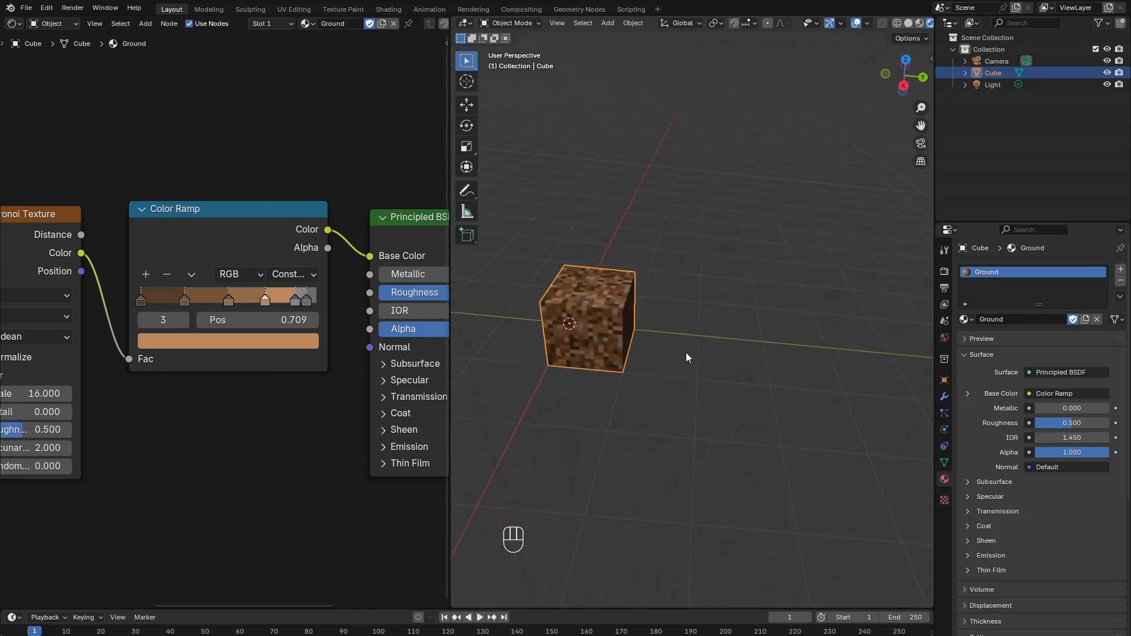
{"action": "scroll", "coordinate": [688, 353], "scroll_direction": "up", "scroll_amount": 1}
{"action": "key", "text": "ctrl+s"}
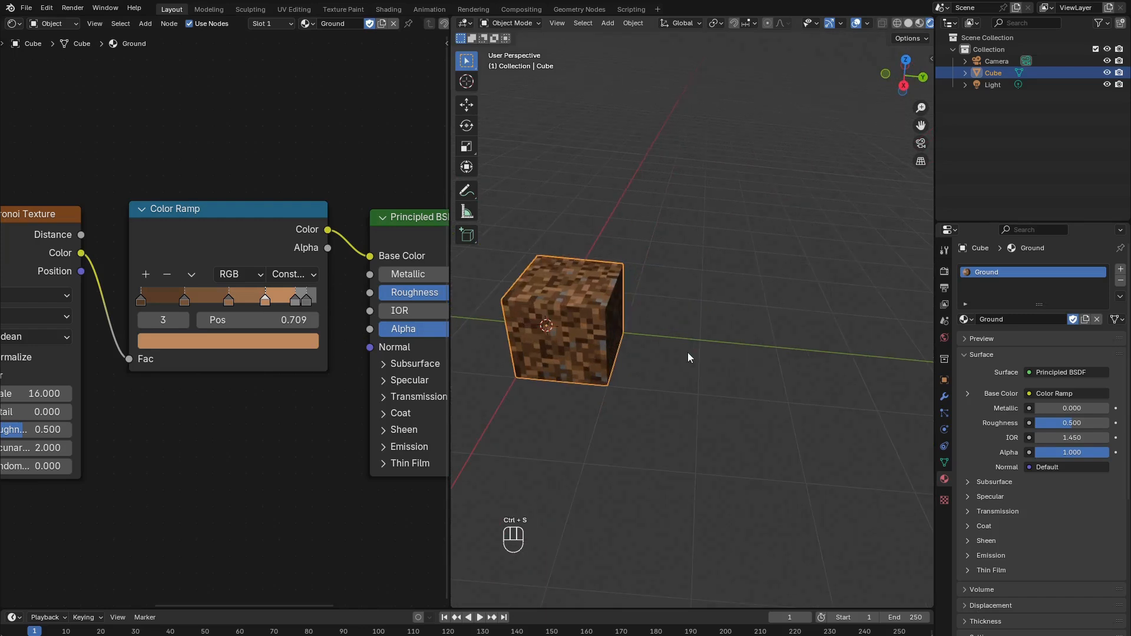
Duplicate the ground cube and move the copy along the Y axis beside the original.
{"action": "middle_click_drag", "start_coordinate": [609, 392], "coordinate": [587, 320]}
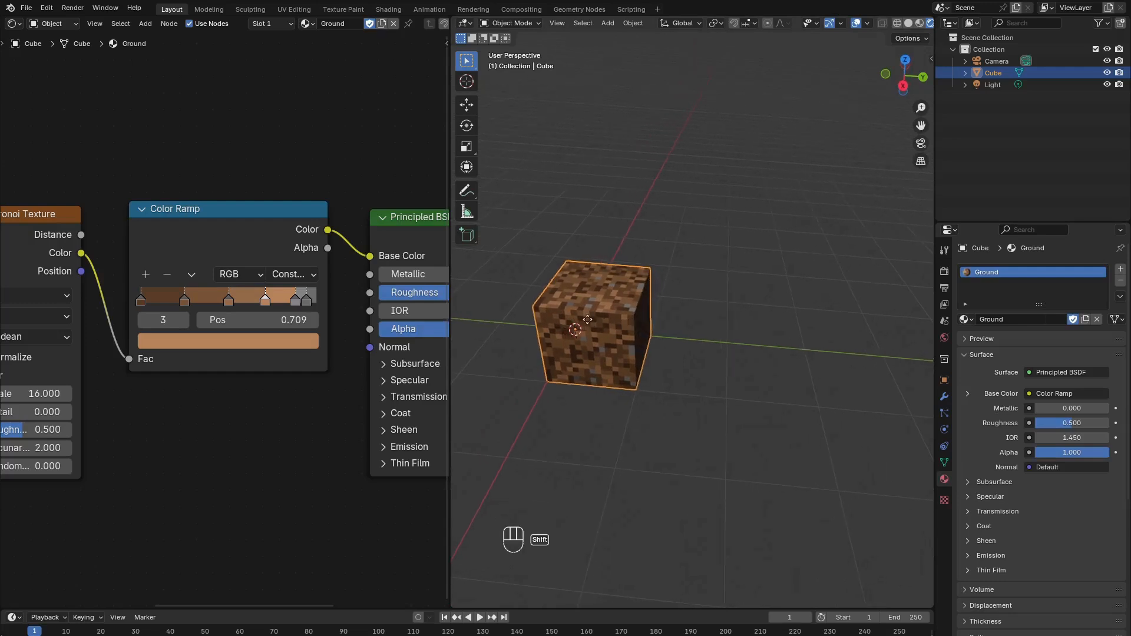
{"action": "key", "text": "shift+d"}
{"action": "key", "text": "g"}
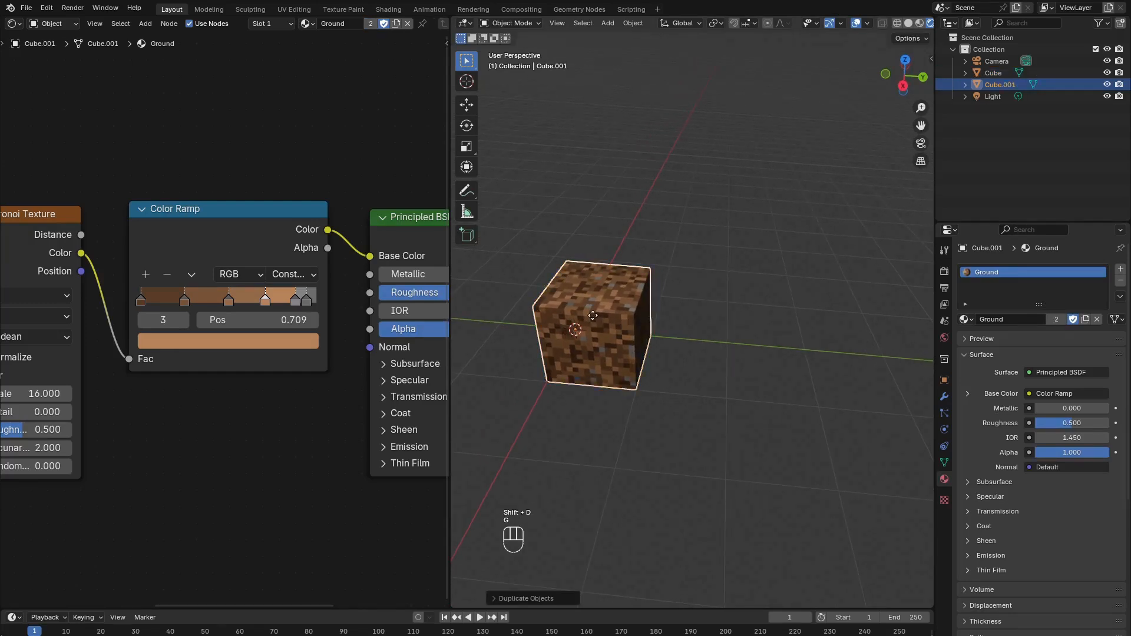
{"action": "key", "text": "x"}
{"action": "key", "text": "g"}
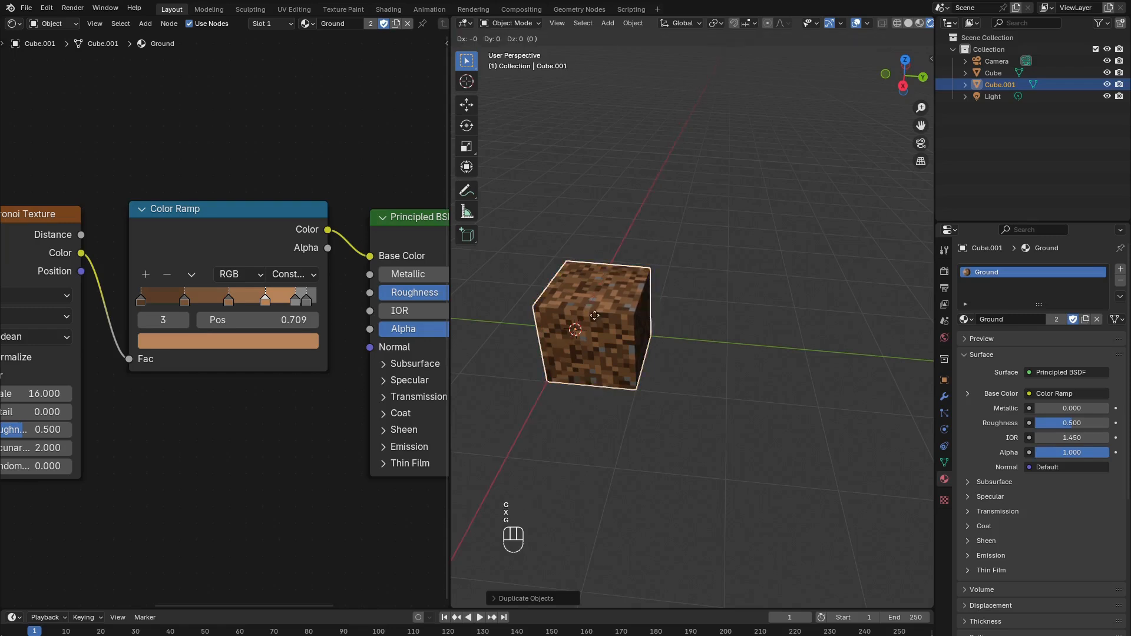
{"action": "key", "text": "y"}
{"action": "left_click", "coordinate": [751, 386]}
Make a separate copy of the Ground material for the duplicated cube, name it Grass, and enable its fake user.
{"action": "middle_click_drag", "start_coordinate": [752, 386], "coordinate": [707, 397]}
{"action": "scroll", "coordinate": [709, 397], "scroll_direction": "up", "scroll_amount": 3}
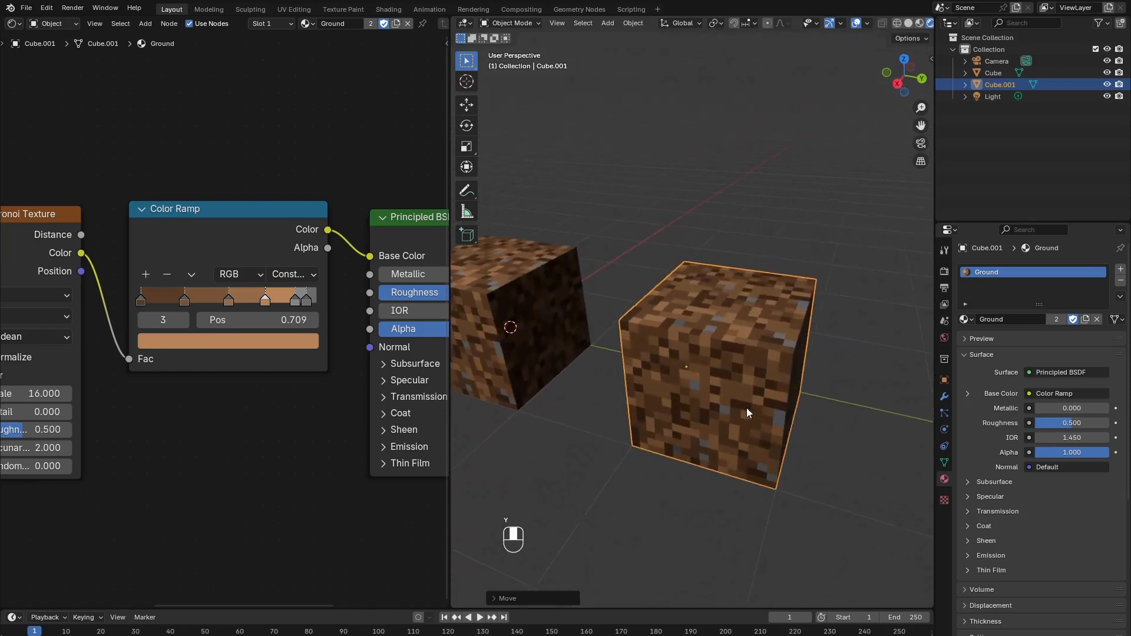
{"action": "left_click", "coordinate": [1088, 324]}
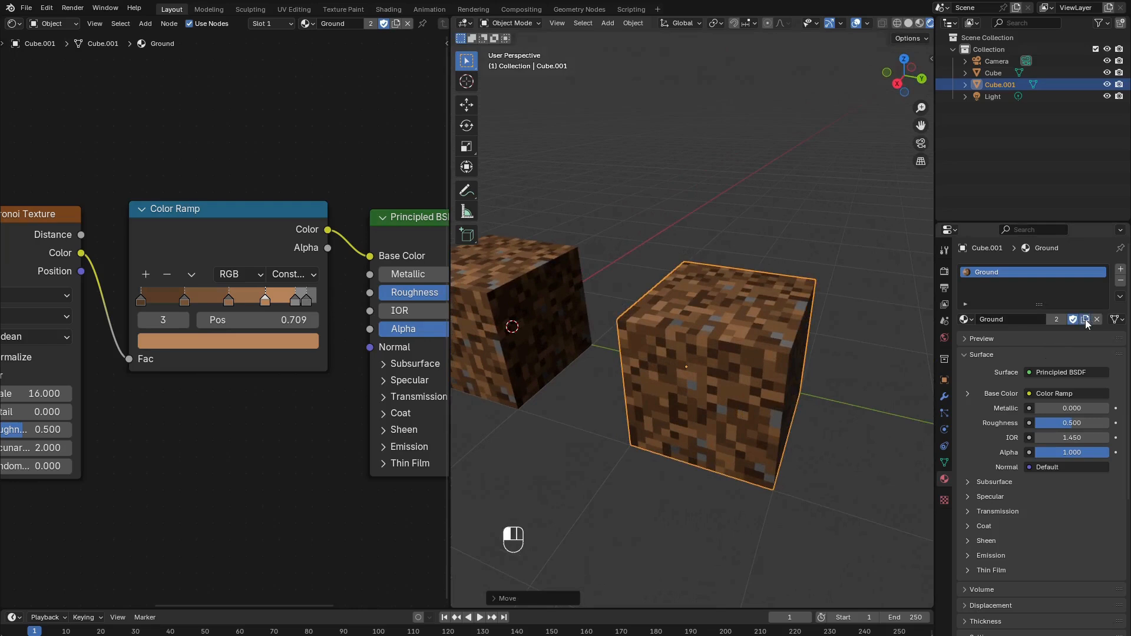
{"action": "left_click", "coordinate": [1013, 320]}
{"action": "type", "text": "Grass"}
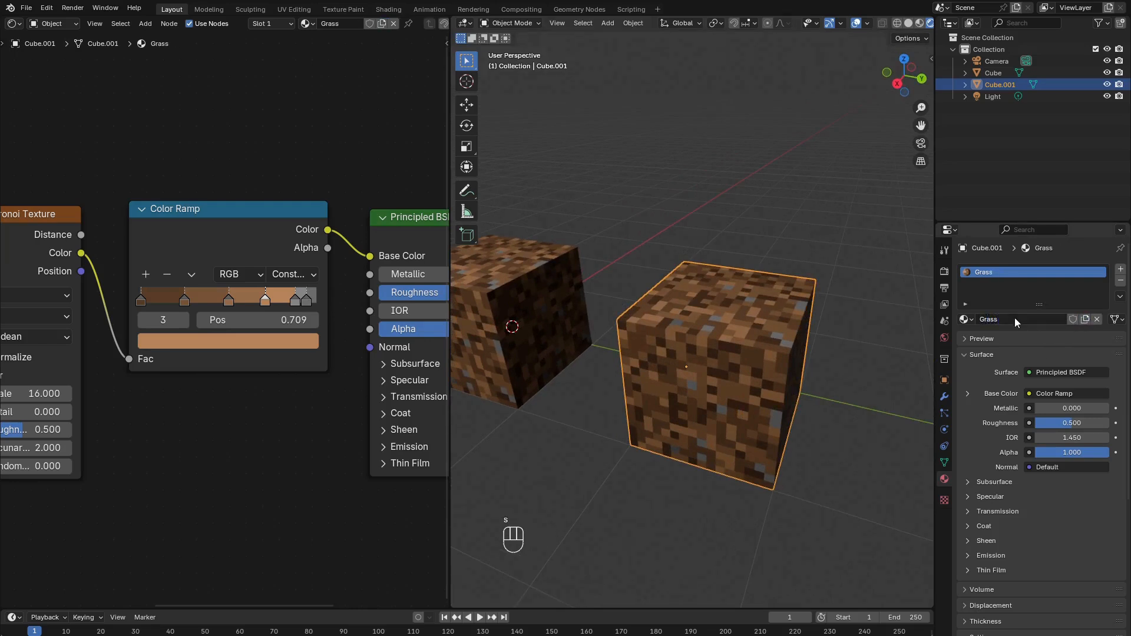
{"action": "key", "text": "Return"}
{"action": "left_click", "coordinate": [1073, 320]}
Move the second stop of the Grass material's Color Ramp to about 0.182.
{"action": "middle_click_drag", "start_coordinate": [656, 400], "coordinate": [619, 398]}
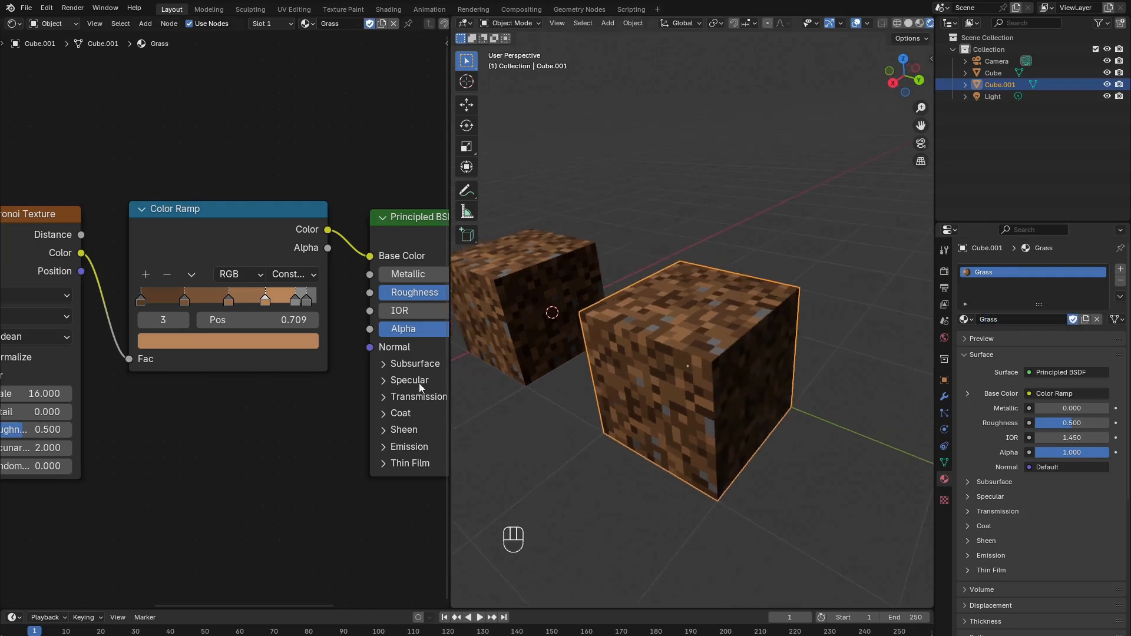
{"action": "scroll", "coordinate": [420, 387], "scroll_direction": "down", "scroll_amount": 2}
{"action": "middle_click_drag", "start_coordinate": [176, 353], "coordinate": [215, 367]}
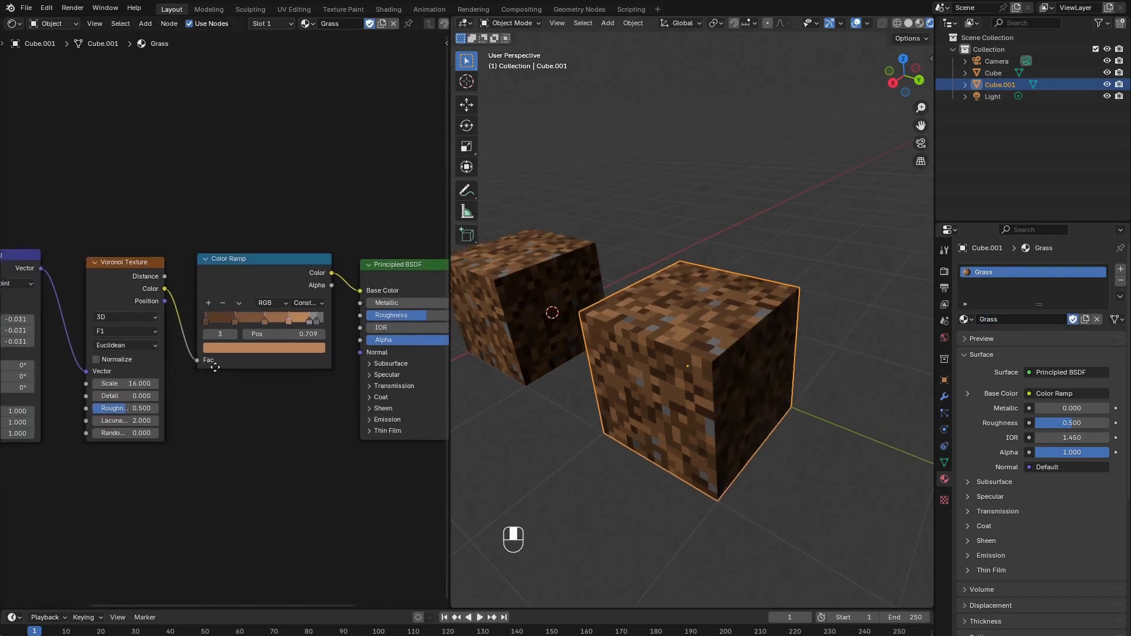
{"action": "scroll", "coordinate": [221, 354], "scroll_direction": "up", "scroll_amount": 2}
{"action": "mouse_move", "coordinate": [249, 324]}
{"action": "left_mouse_down"}
{"action": "mouse_move", "coordinate": [260, 324]}
{"action": "mouse_move", "coordinate": [232, 323]}
{"action": "mouse_move", "coordinate": [264, 328]}
{"action": "mouse_move", "coordinate": [235, 326]}
{"action": "left_mouse_up"}
{"action": "middle_click_drag", "start_coordinate": [209, 327], "coordinate": [238, 299]}
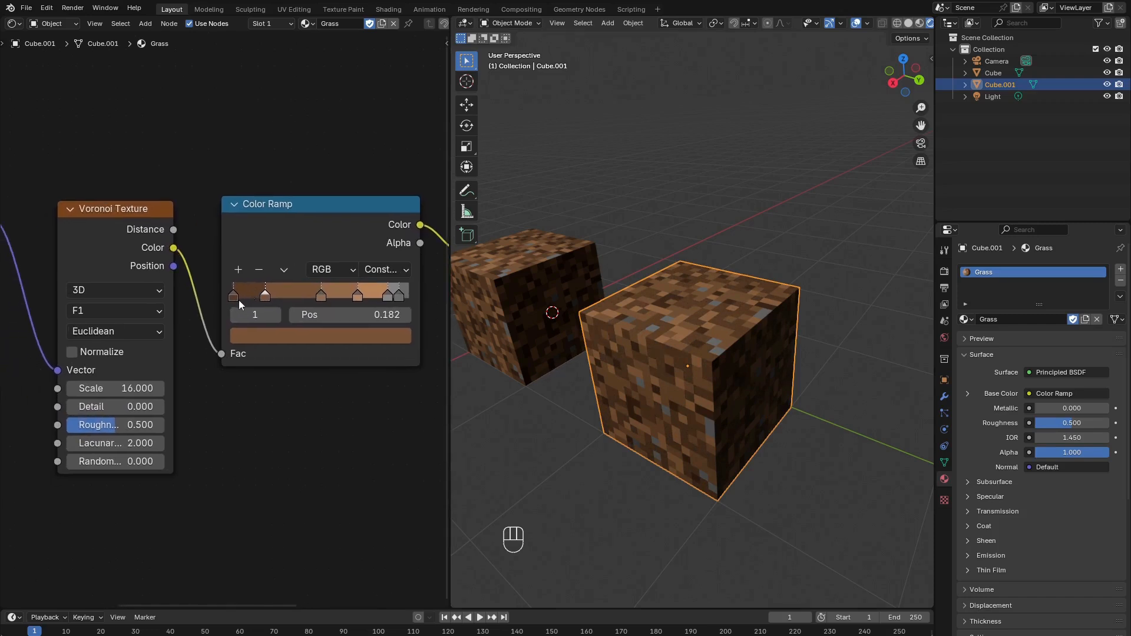
Set the color of the Grass Color Ramp's first stop to hex 509026.
{"action": "left_click", "coordinate": [233, 296]}
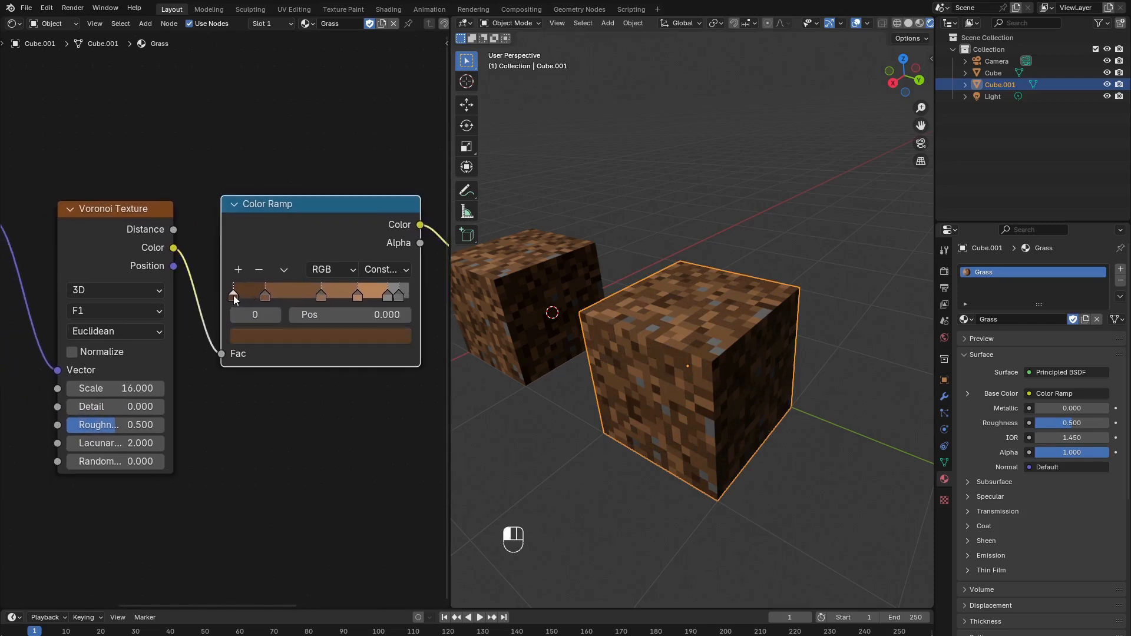
{"action": "left_click", "coordinate": [270, 333]}
{"action": "left_click", "coordinate": [298, 262]}
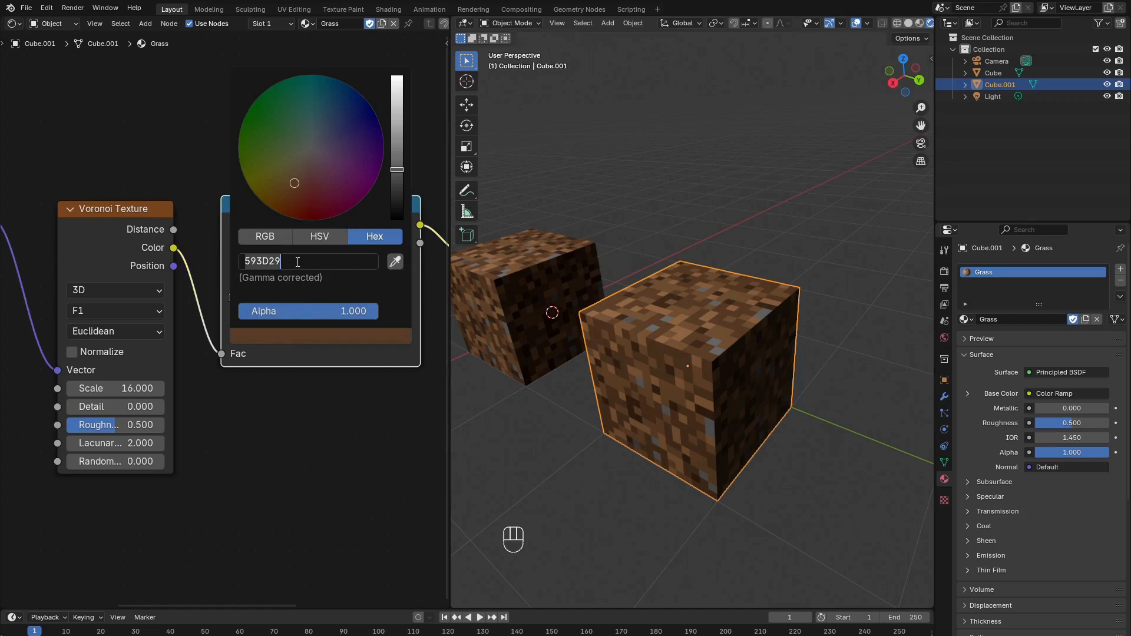
{"action": "type", "text": "509026"}
{"action": "key", "text": "Return"}
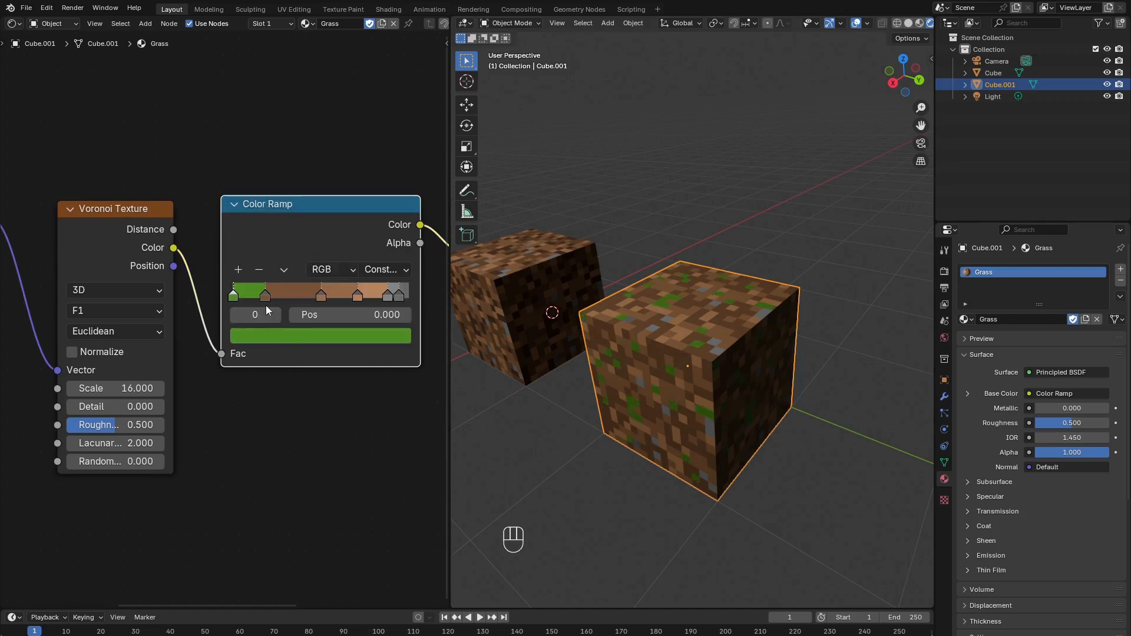
Set the position of the Grass Color Ramp's second stop to 0.1.
{"action": "left_click", "coordinate": [265, 296]}
{"action": "left_click", "coordinate": [388, 312]}
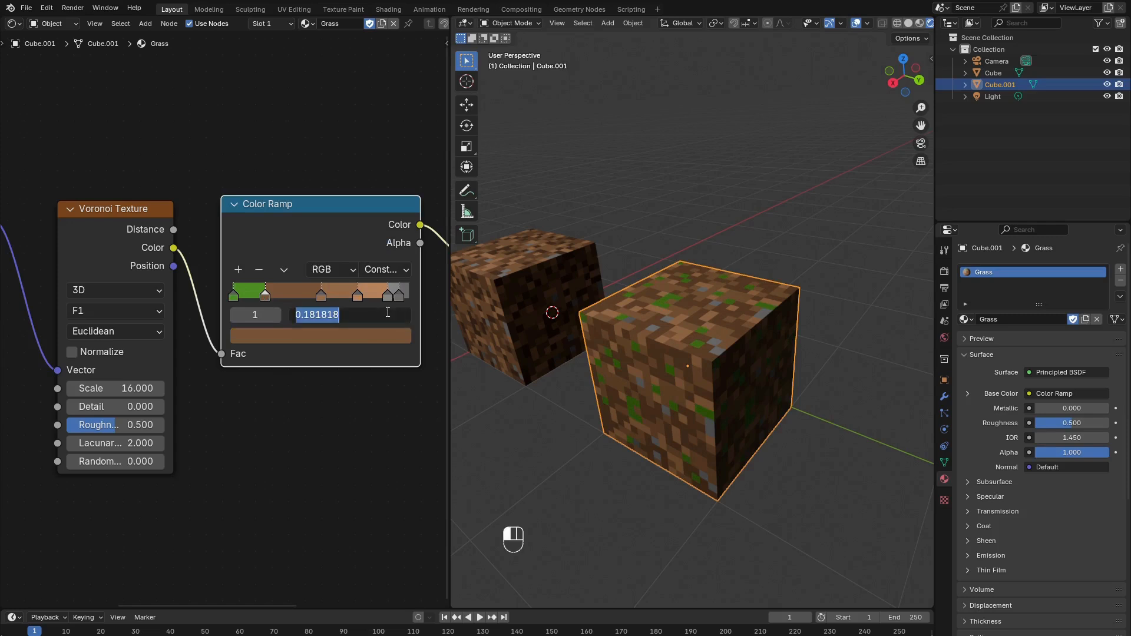
{"action": "type", "text": "0.1"}
{"action": "key", "text": "Return"}
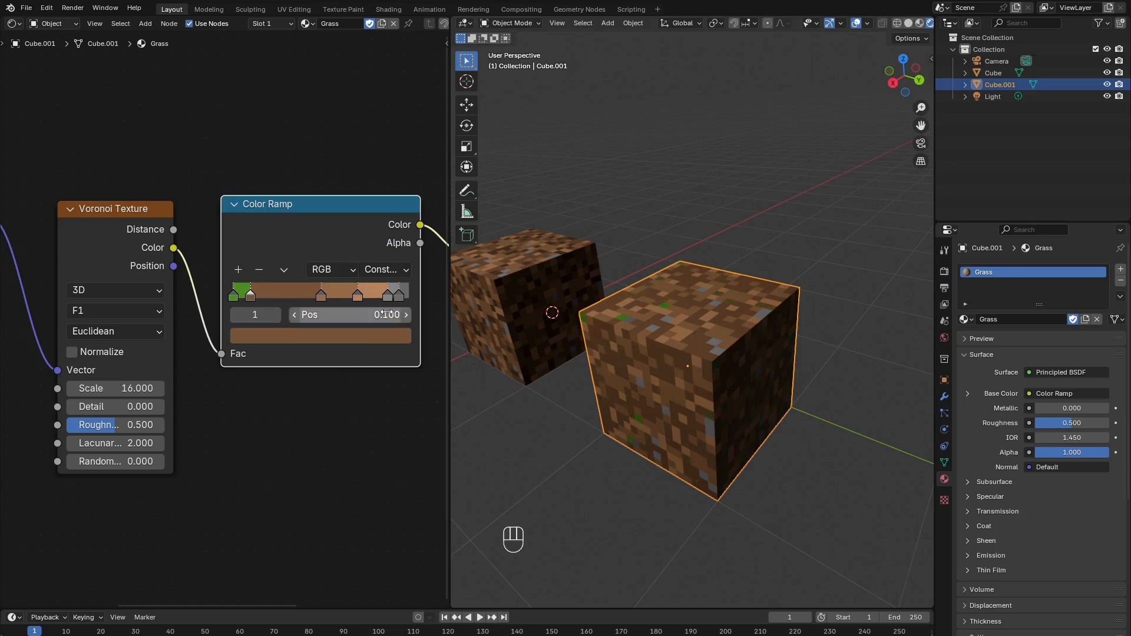
Set the color of the Grass Color Ramp's second stop to hex 5F9F35.
{"action": "left_click", "coordinate": [360, 338]}
{"action": "left_click", "coordinate": [303, 261]}
{"action": "type", "text": "5f9"}
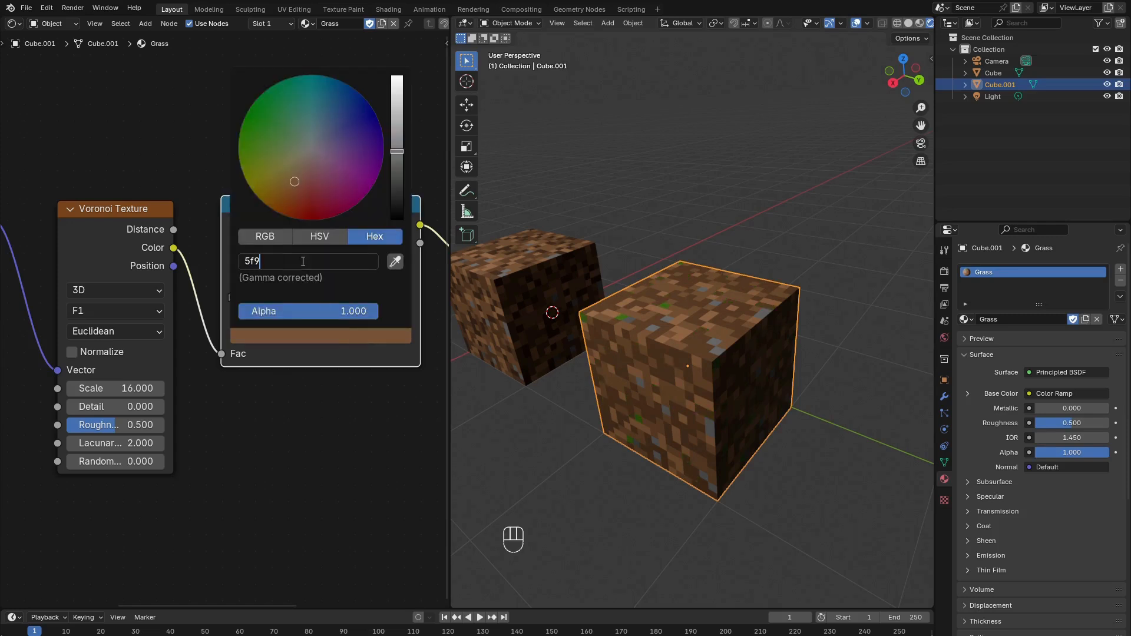
{"action": "type", "text": "f35"}
{"action": "key", "text": "Return"}
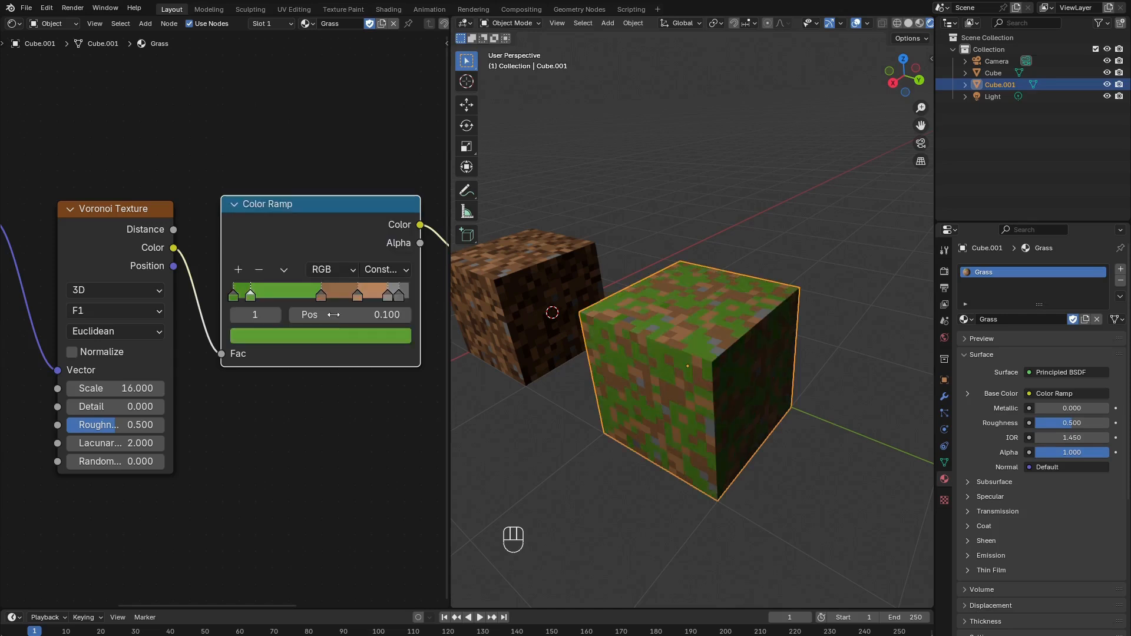
Set the third stop of the Grass Color Ramp to position 0.25 and color hex 6CAC42.
{"action": "left_click", "coordinate": [321, 296]}
{"action": "double_click", "coordinate": [359, 315]}
{"action": "type", "text": "0"}
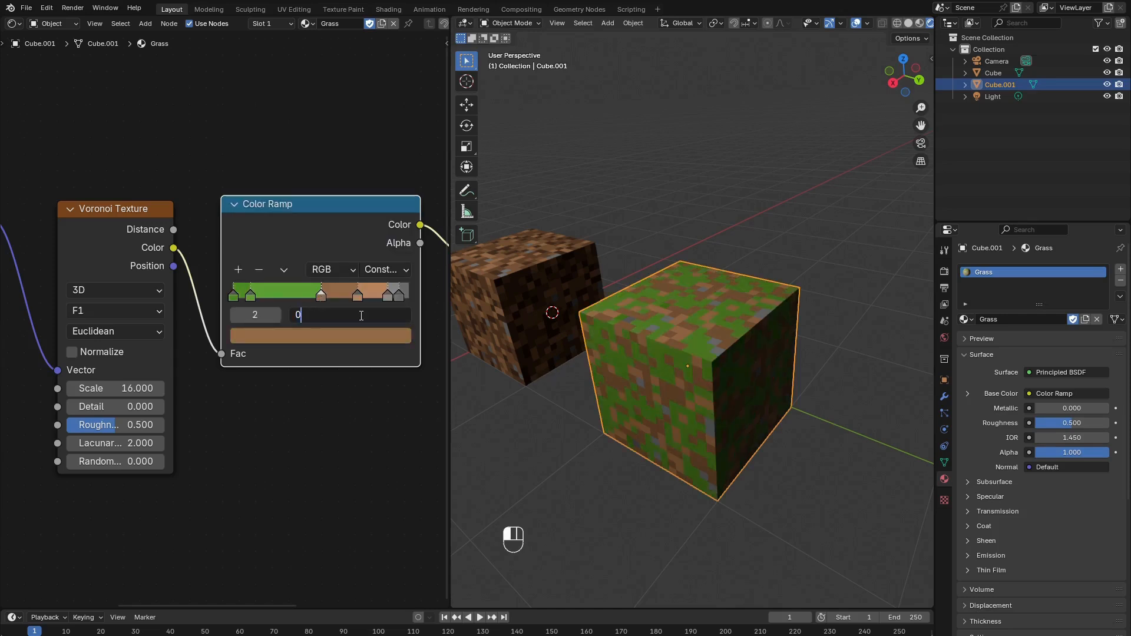
{"action": "type", "text": ".25"}
{"action": "key", "text": "Return"}
{"action": "left_click", "coordinate": [355, 336]}
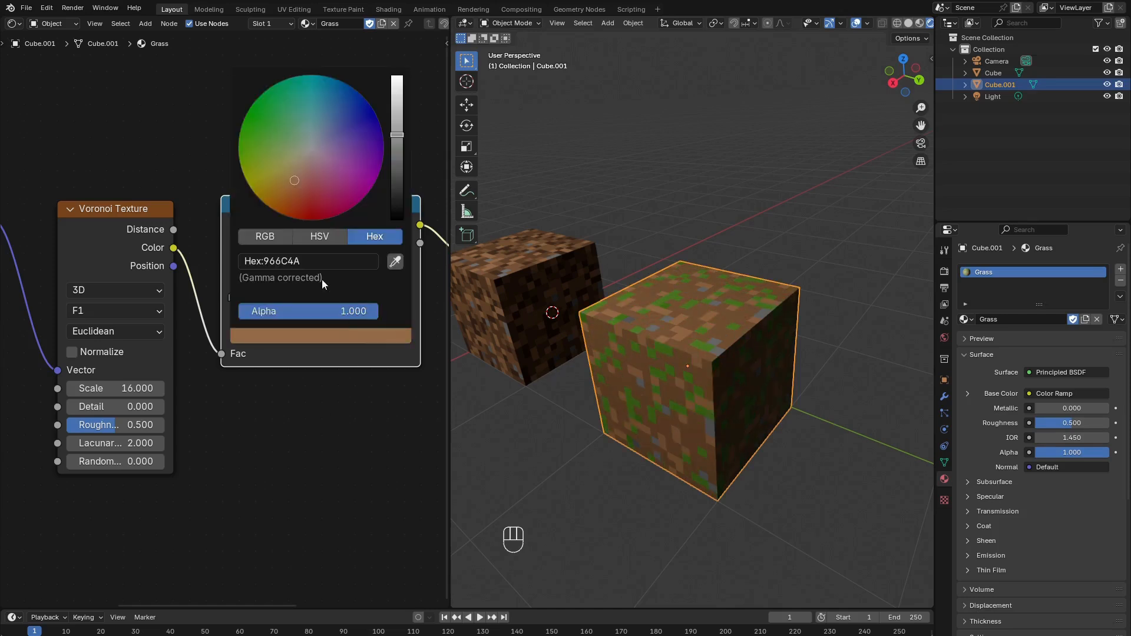
{"action": "left_click", "coordinate": [307, 258]}
{"action": "type", "text": "6cac42"}
{"action": "key", "text": "Return"}
Set the fourth stop of the Grass Color Ramp to position 0.45 and color hex 76B64C.
{"action": "left_click", "coordinate": [358, 301]}
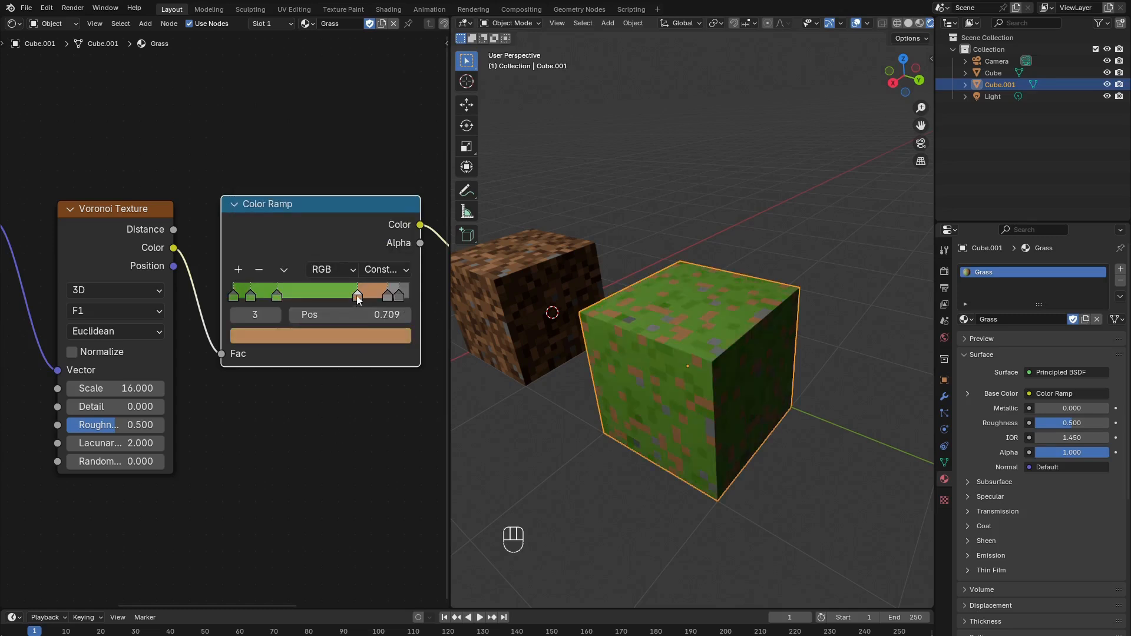
{"action": "left_click", "coordinate": [383, 314]}
{"action": "type", "text": "0."}
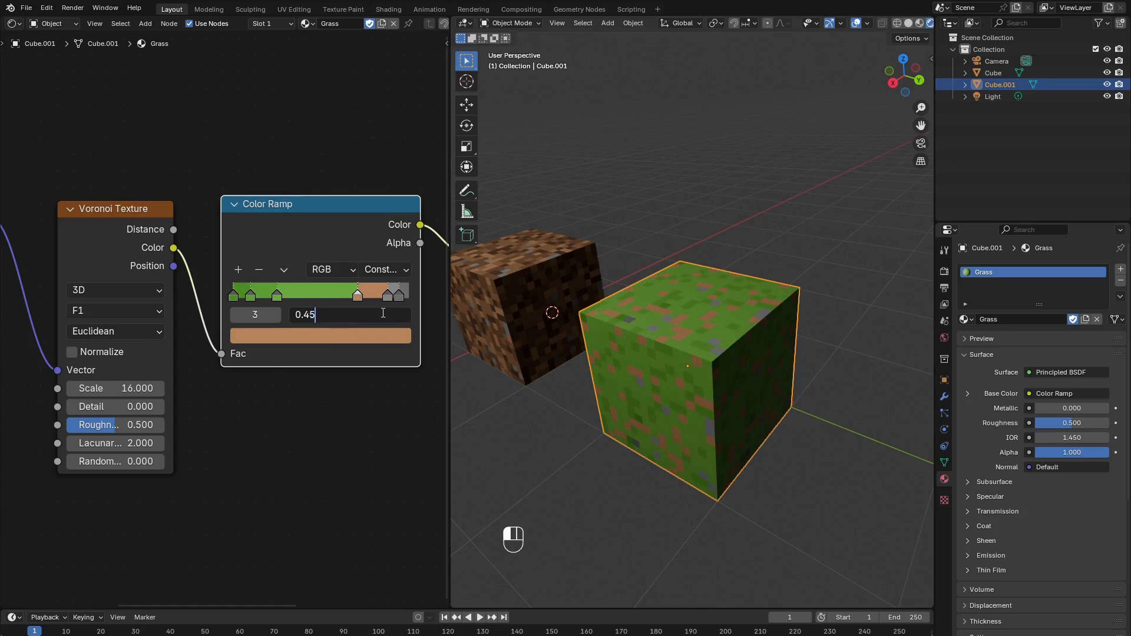
{"action": "type", "text": "45"}
{"action": "key", "text": "Return"}
{"action": "left_click", "coordinate": [343, 335]}
{"action": "left_click", "coordinate": [303, 260]}
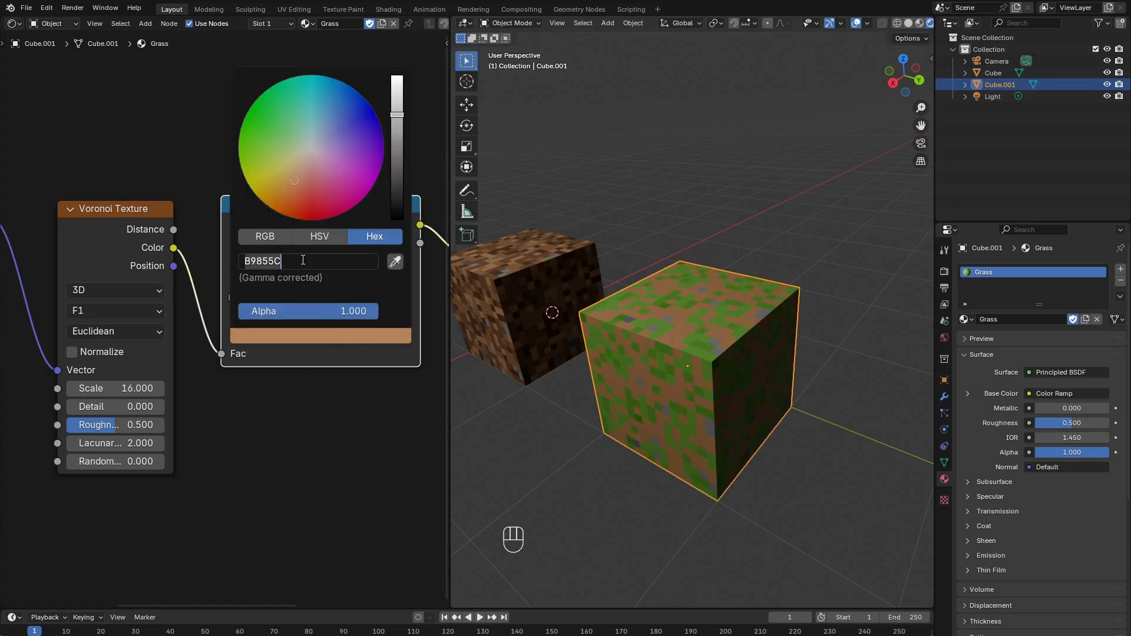
{"action": "type", "text": "76b64c"}
{"action": "key", "text": "Return"}
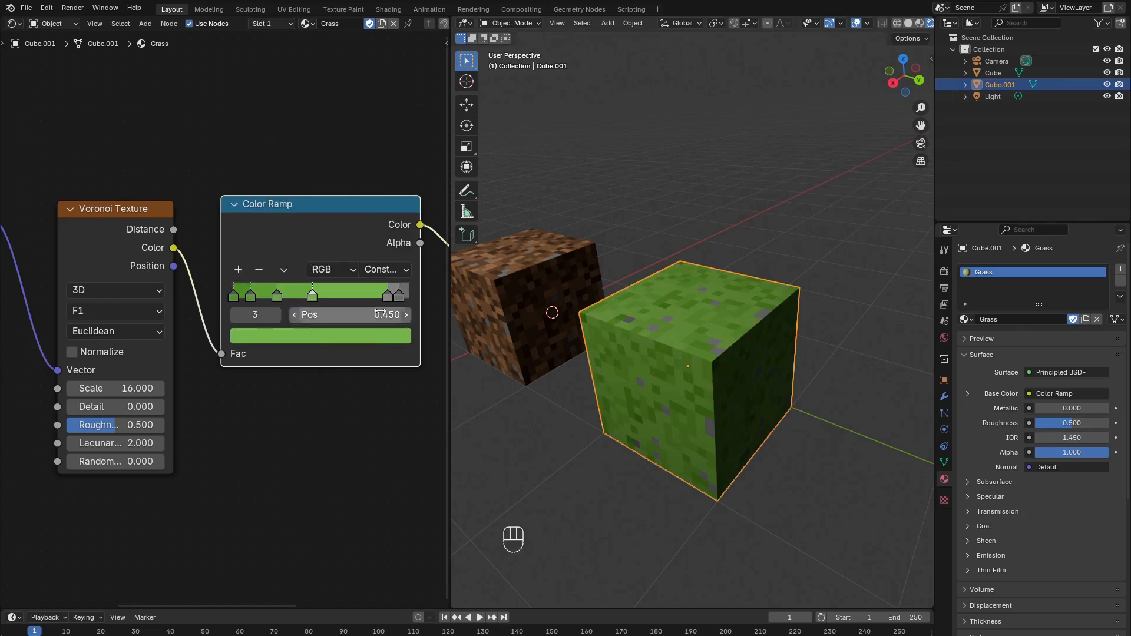
Set the fifth stop of the Grass Color Ramp to position 0.7 and color hex 7EBE54.
{"action": "left_click", "coordinate": [388, 293]}
{"action": "left_click", "coordinate": [386, 313]}
{"action": "type", "text": "0"}
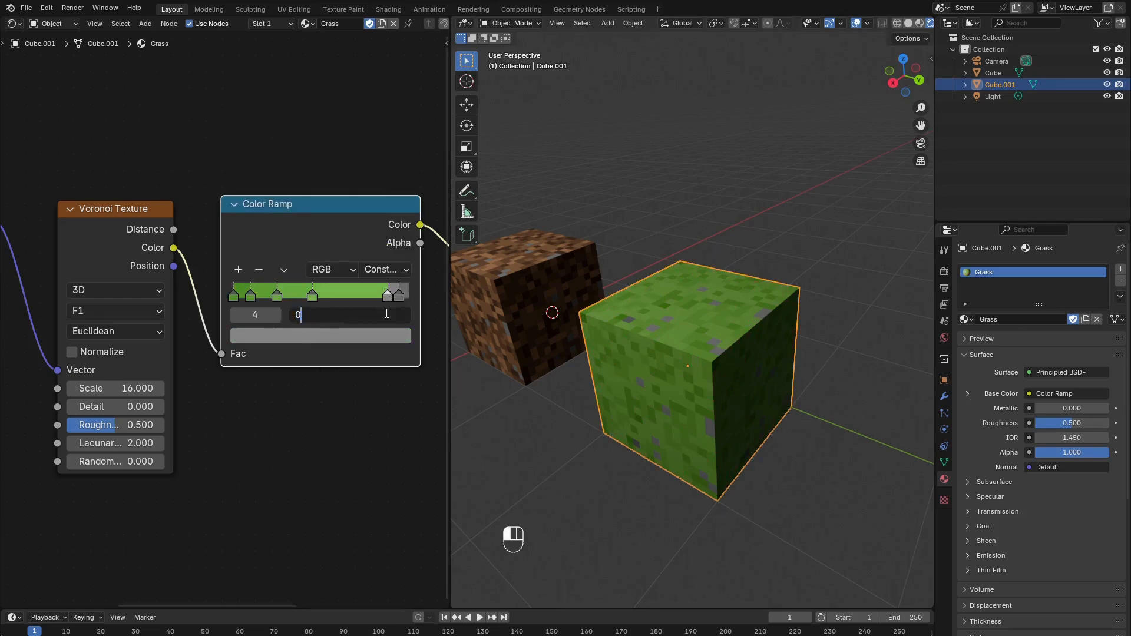
{"action": "type", "text": ".7"}
{"action": "key", "text": "Return"}
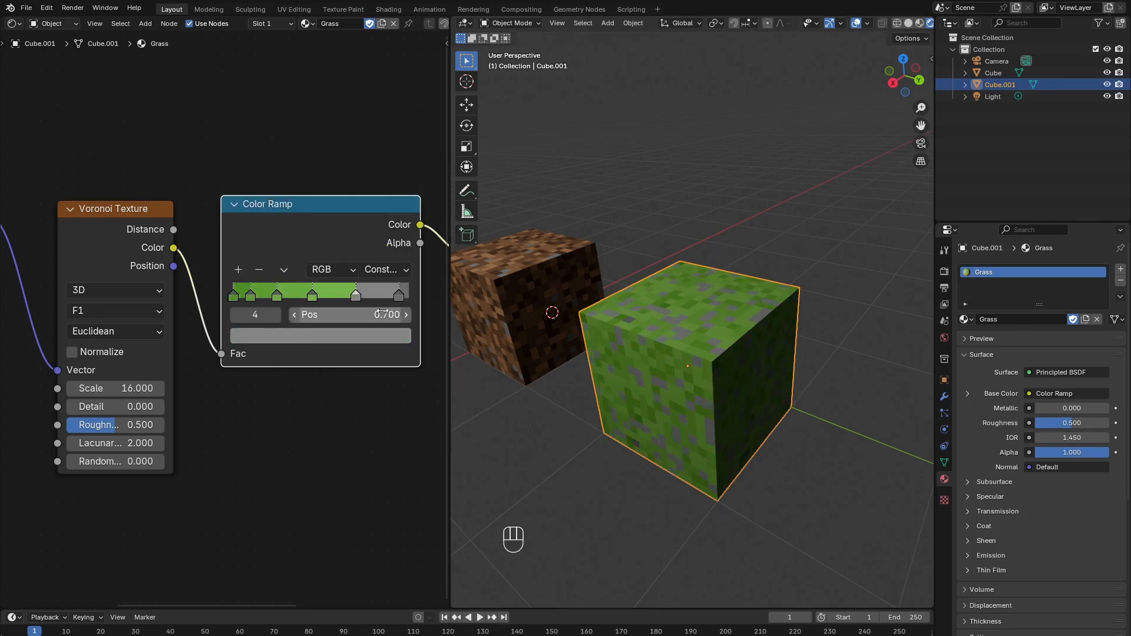
{"action": "left_click", "coordinate": [367, 339]}
{"action": "left_click", "coordinate": [306, 262]}
{"action": "type", "text": "7e"}
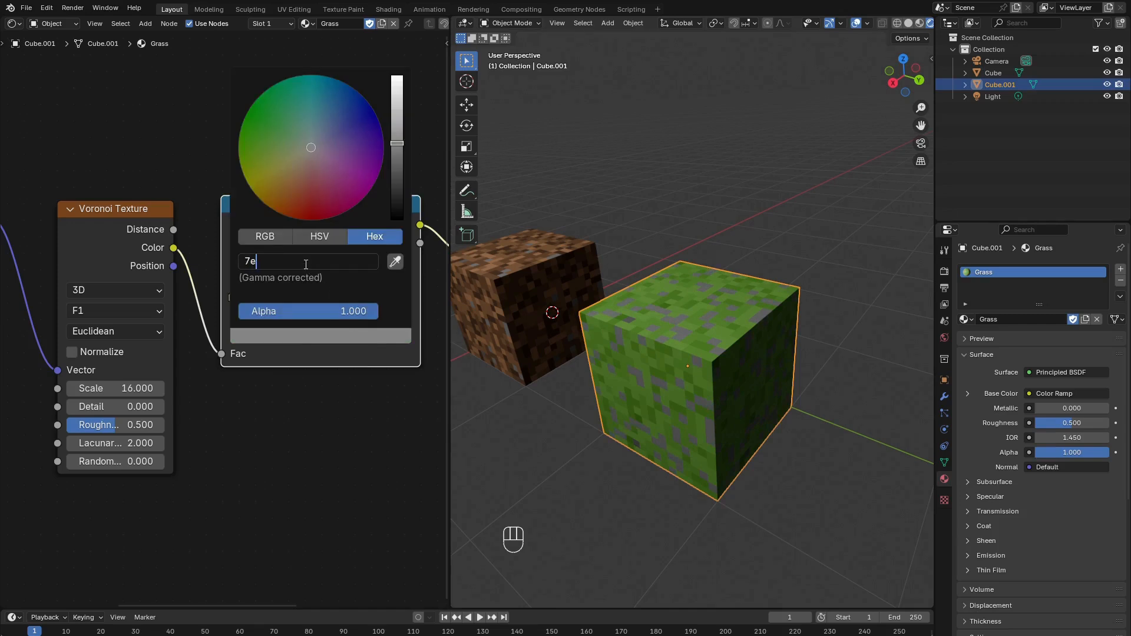
{"action": "type", "text": "be54"}
{"action": "key", "text": "Return"}
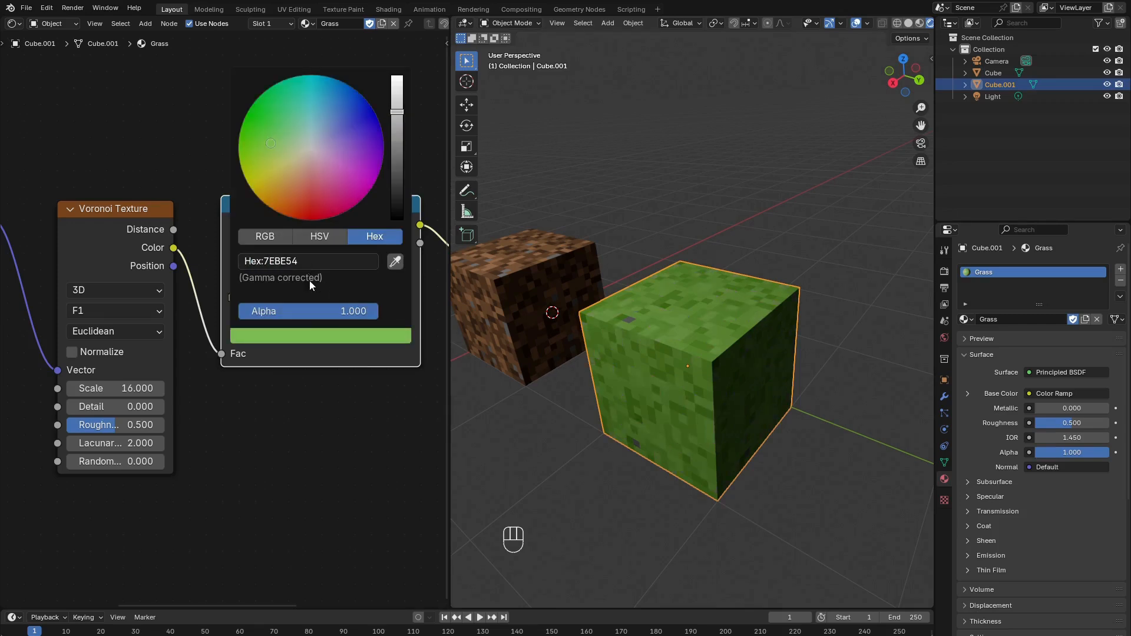
Set the last stop of the Grass Color Ramp to position 0.85 and color hex 97C667.
{"action": "left_click", "coordinate": [399, 294]}
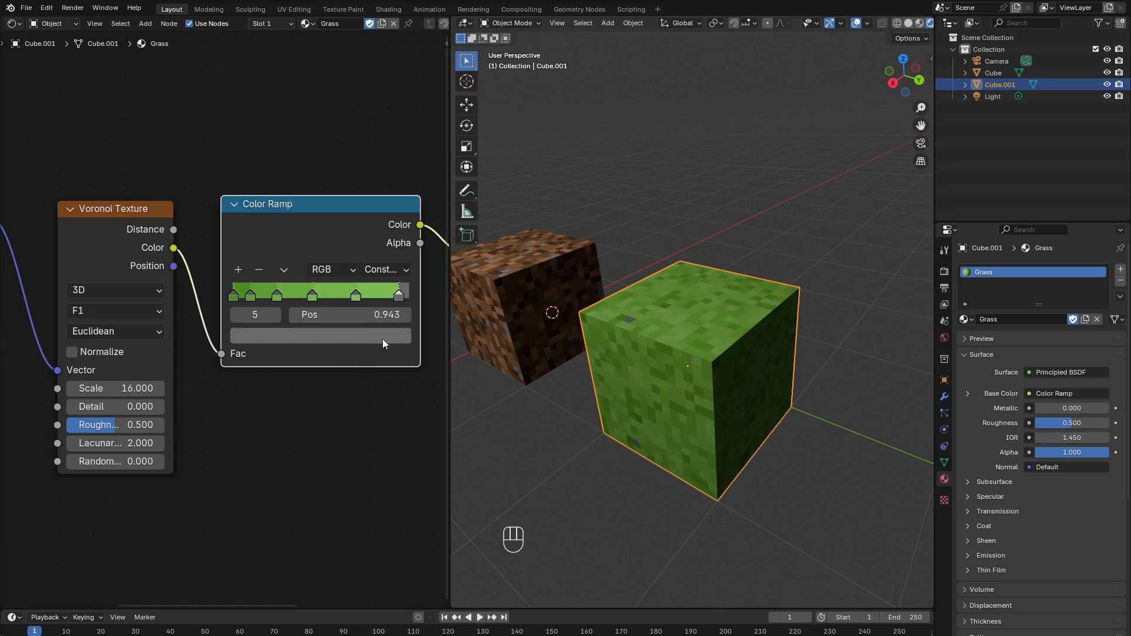
{"action": "left_click", "coordinate": [366, 315]}
{"action": "type", "text": "0.85"}
{"action": "key", "text": "Return"}
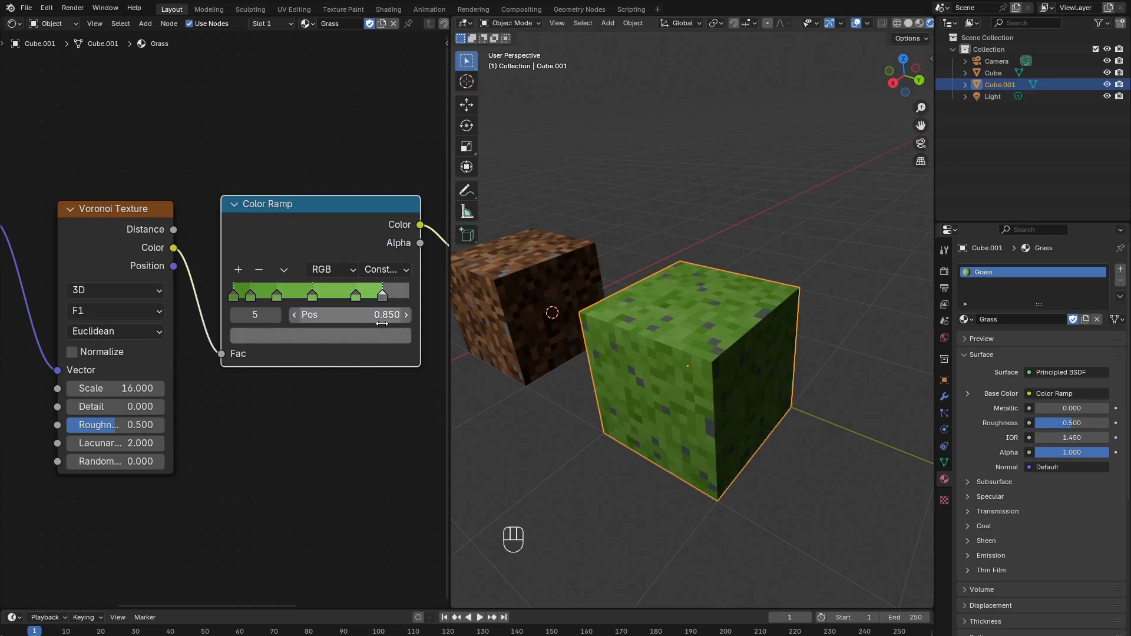
{"action": "left_click", "coordinate": [382, 336]}
{"action": "left_click", "coordinate": [310, 264]}
{"action": "type", "text": "97c66"}
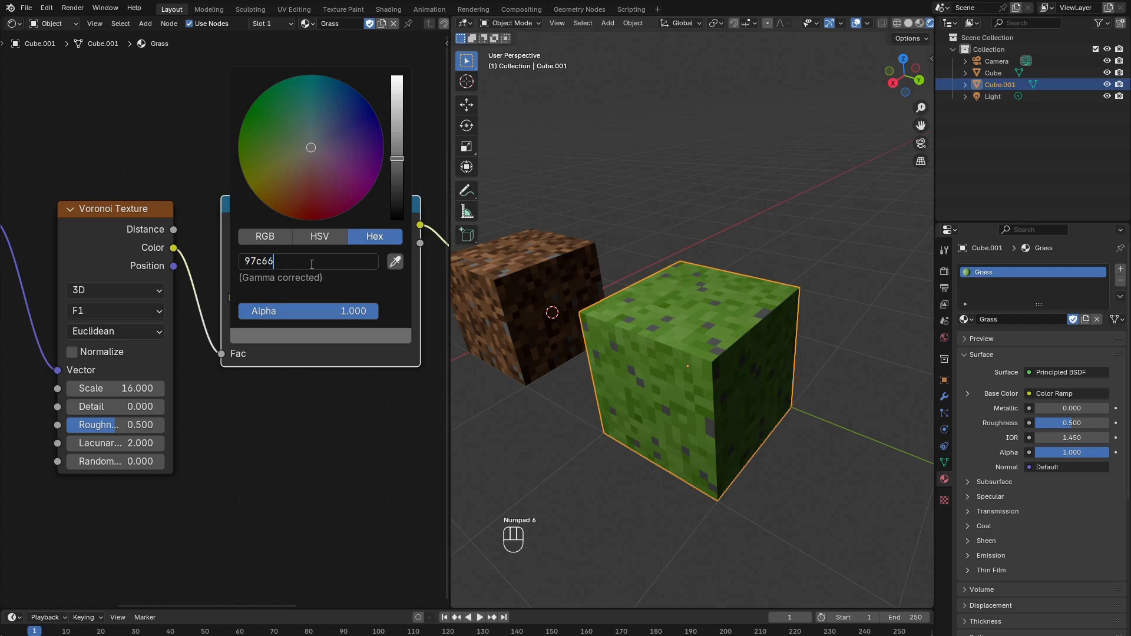
{"action": "type", "text": "7"}
{"action": "key", "text": "Return"}
Set the X rotation of the Grass material's Mapping node to 90°.
{"action": "middle_click_drag", "start_coordinate": [638, 459], "coordinate": [698, 371]}
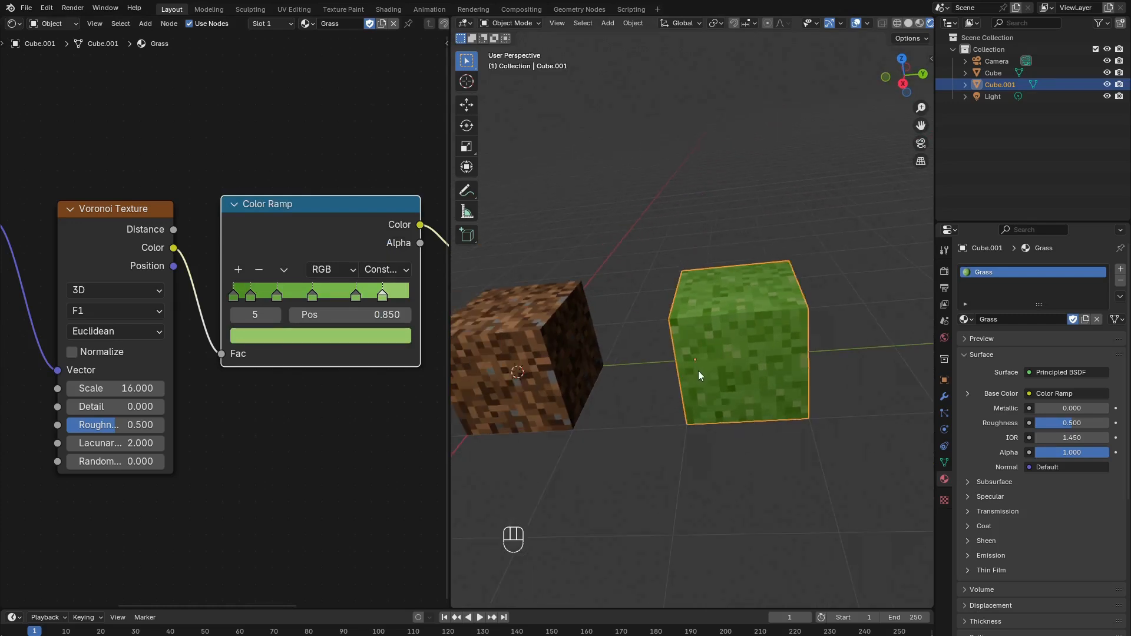
{"action": "scroll", "coordinate": [165, 372], "scroll_direction": "down", "scroll_amount": 2}
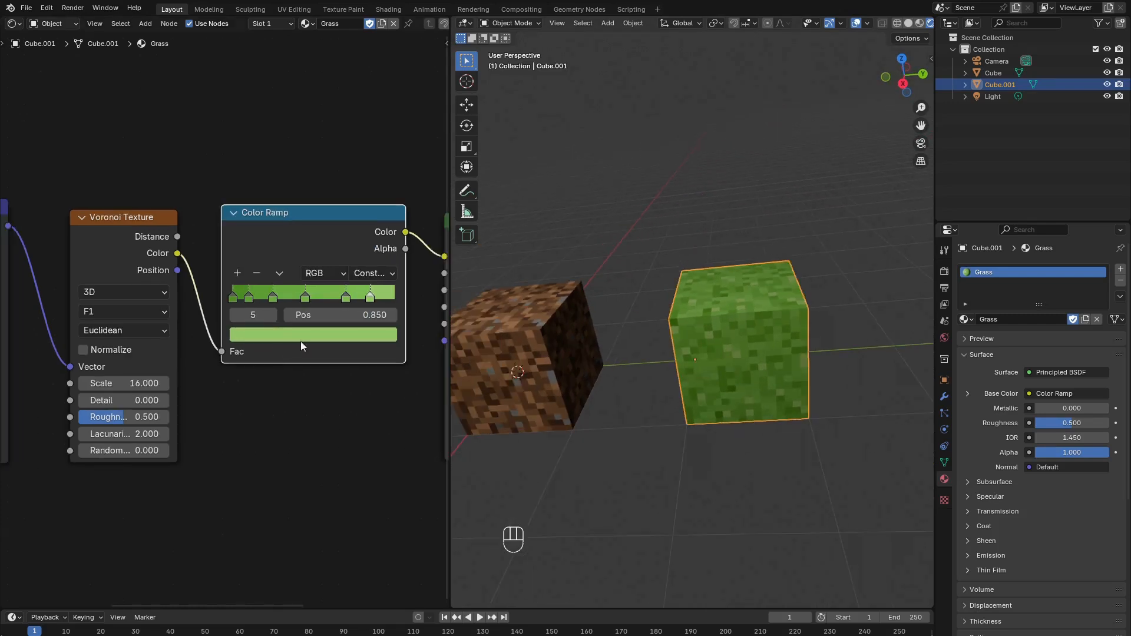
{"action": "scroll", "coordinate": [220, 331], "scroll_direction": "down", "scroll_amount": 3}
{"action": "middle_click_drag", "start_coordinate": [168, 327], "coordinate": [239, 309]}
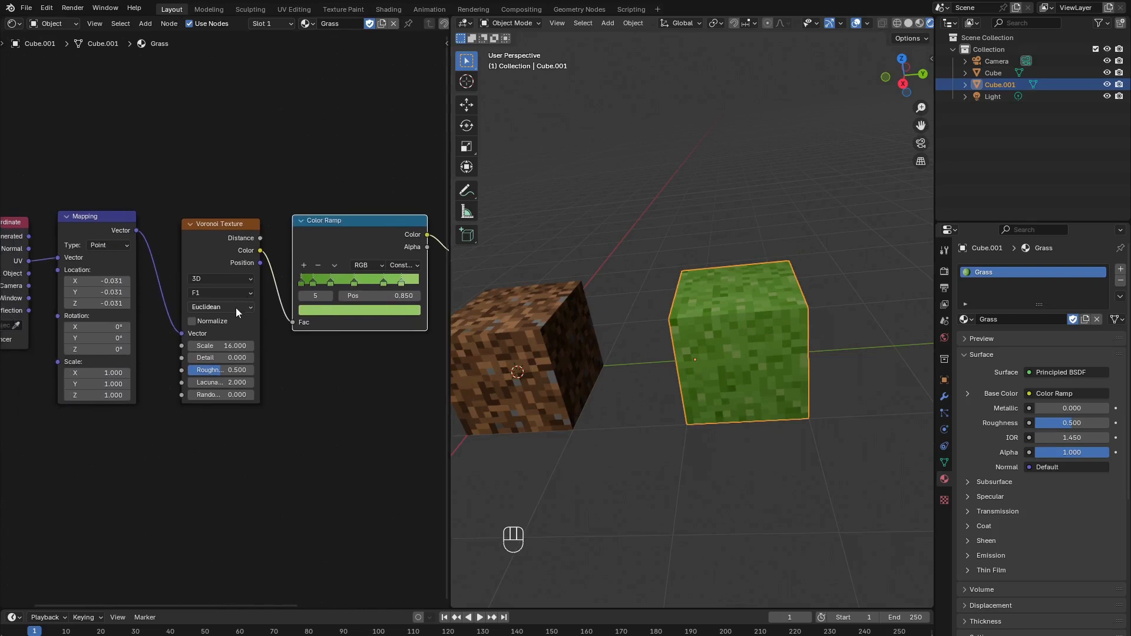
{"action": "scroll", "coordinate": [215, 325], "scroll_direction": "up", "scroll_amount": 4}
{"action": "middle_click_drag", "start_coordinate": [109, 347], "coordinate": [268, 335]}
{"action": "scroll", "coordinate": [236, 318], "scroll_direction": "up", "scroll_amount": 2}
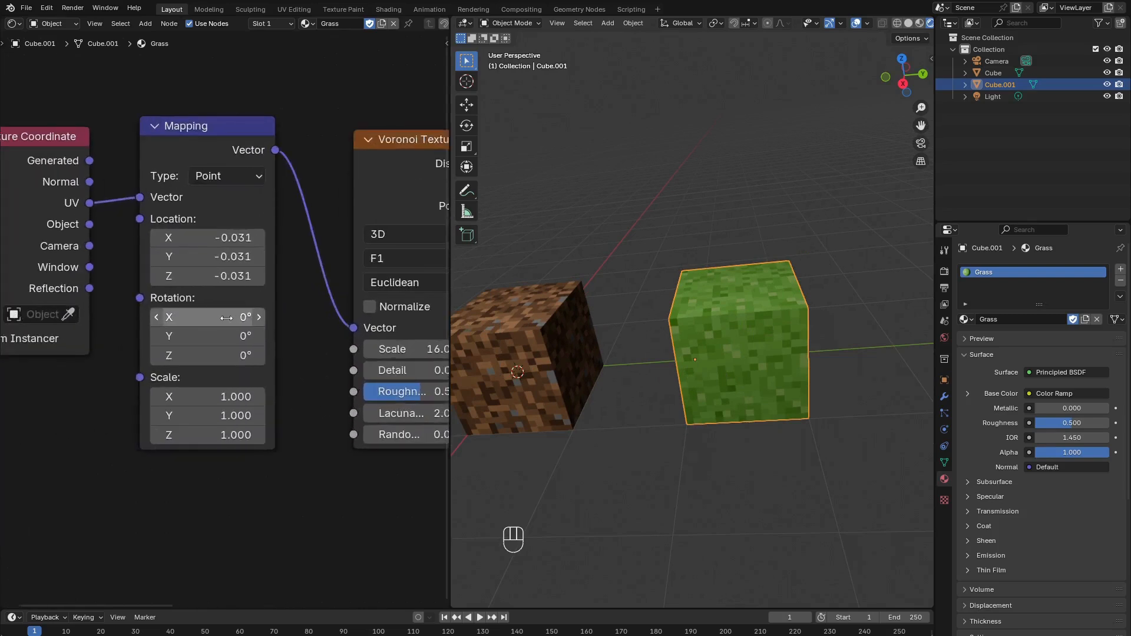
{"action": "mouse_move", "coordinate": [227, 319]}
{"action": "left_mouse_down"}
{"action": "mouse_move", "coordinate": [193, 318]}
{"action": "mouse_move", "coordinate": [242, 318]}
{"action": "mouse_move", "coordinate": [213, 319]}
{"action": "left_mouse_up"}
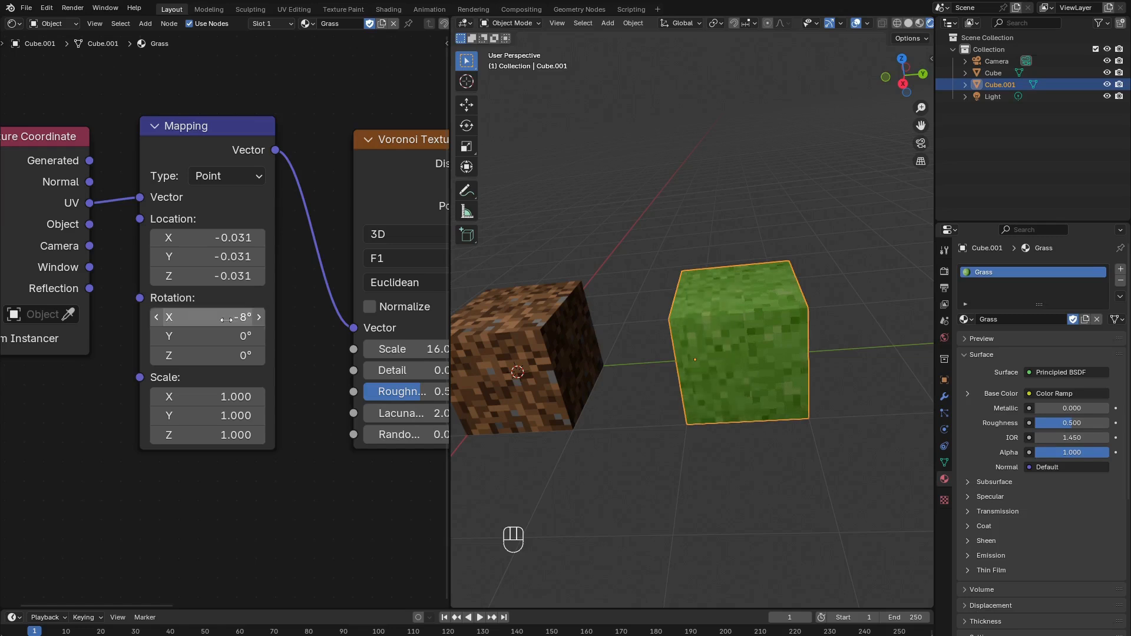
{"action": "left_click", "coordinate": [237, 321]}
{"action": "type", "text": "90"}
{"action": "key", "text": "Return"}
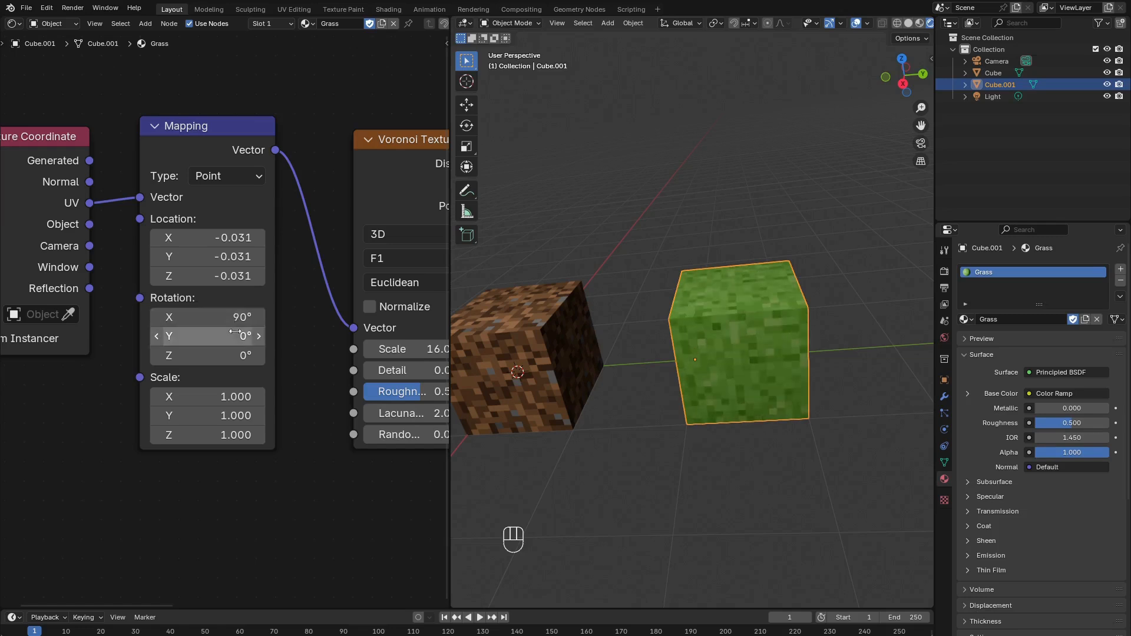
Set the Z rotation of the Grass material's Mapping node to 90° and check the pattern on the cube.
{"action": "left_click_drag", "start_coordinate": [236, 356], "coordinate": [516, 355]}
{"action": "double_click", "coordinate": [216, 355]}
{"action": "type", "text": "90"}
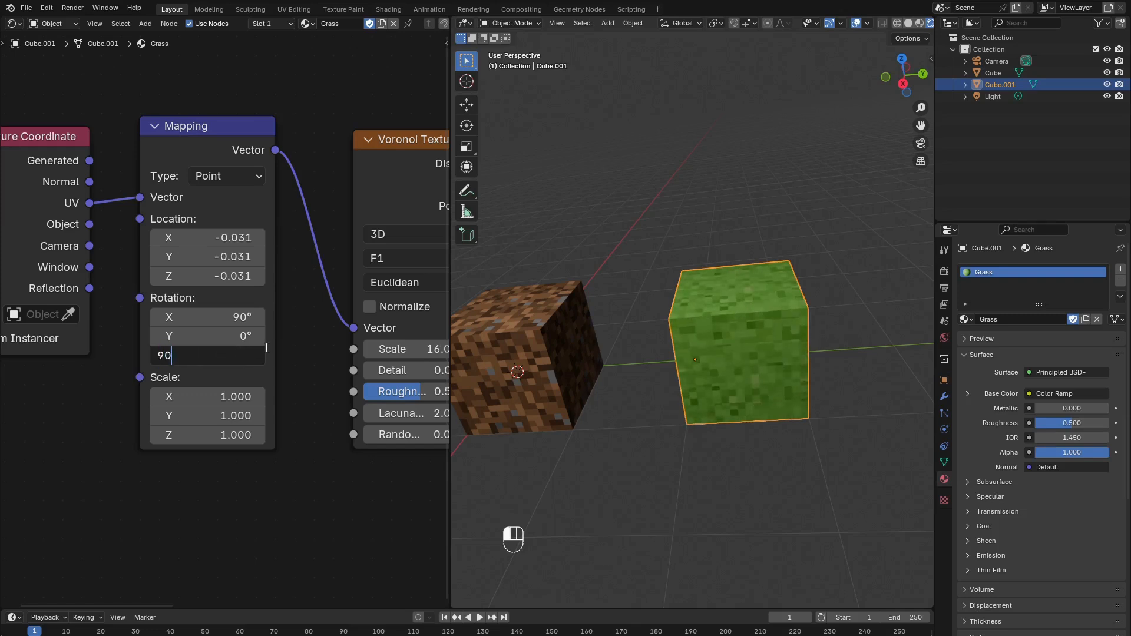
{"action": "key", "text": "Return"}
{"action": "middle_click_drag", "start_coordinate": [748, 367], "coordinate": [710, 420]}
{"action": "scroll", "coordinate": [719, 358], "scroll_direction": "up", "scroll_amount": 5}
{"action": "scroll", "coordinate": [711, 419], "scroll_direction": "down", "scroll_amount": 5}
{"action": "middle_click_drag", "start_coordinate": [733, 364], "coordinate": [722, 416], "text": "shift"}
Combine all Grass material nodes except the Material Output into one node group and return to the main node tree.
{"action": "scroll", "coordinate": [350, 274], "scroll_direction": "down", "scroll_amount": 6}
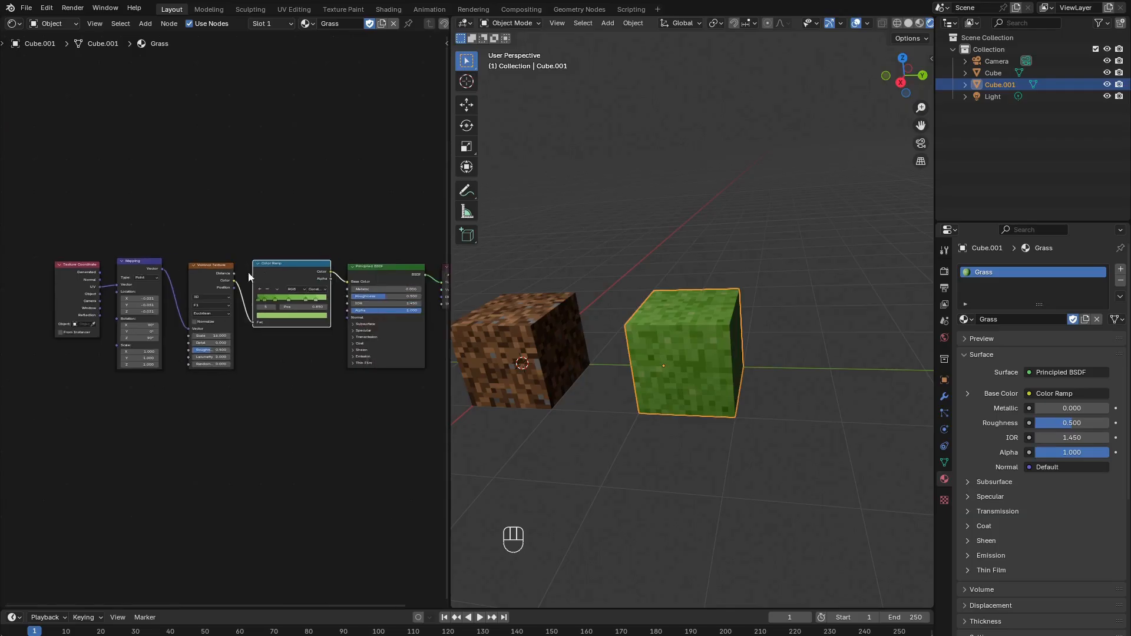
{"action": "left_click_drag", "start_coordinate": [451, 273], "coordinate": [580, 273]}
{"action": "scroll", "coordinate": [472, 323], "scroll_direction": "up", "scroll_amount": 5}
{"action": "middle_click_drag", "start_coordinate": [472, 323], "coordinate": [386, 303]}
{"action": "key", "text": "a"}
{"action": "key", "text": "a"}
{"action": "scroll", "coordinate": [386, 303], "scroll_direction": "down", "scroll_amount": 2}
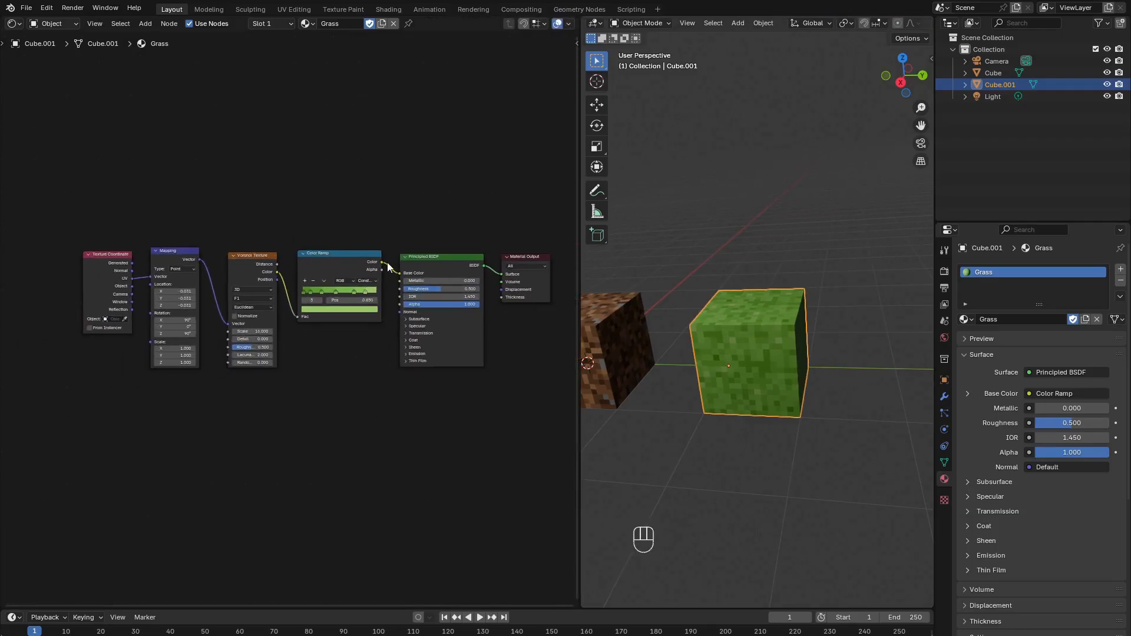
{"action": "key", "text": "b"}
{"action": "left_click_drag", "start_coordinate": [51, 186], "coordinate": [479, 434]}
{"action": "key", "text": "ctrl+g"}
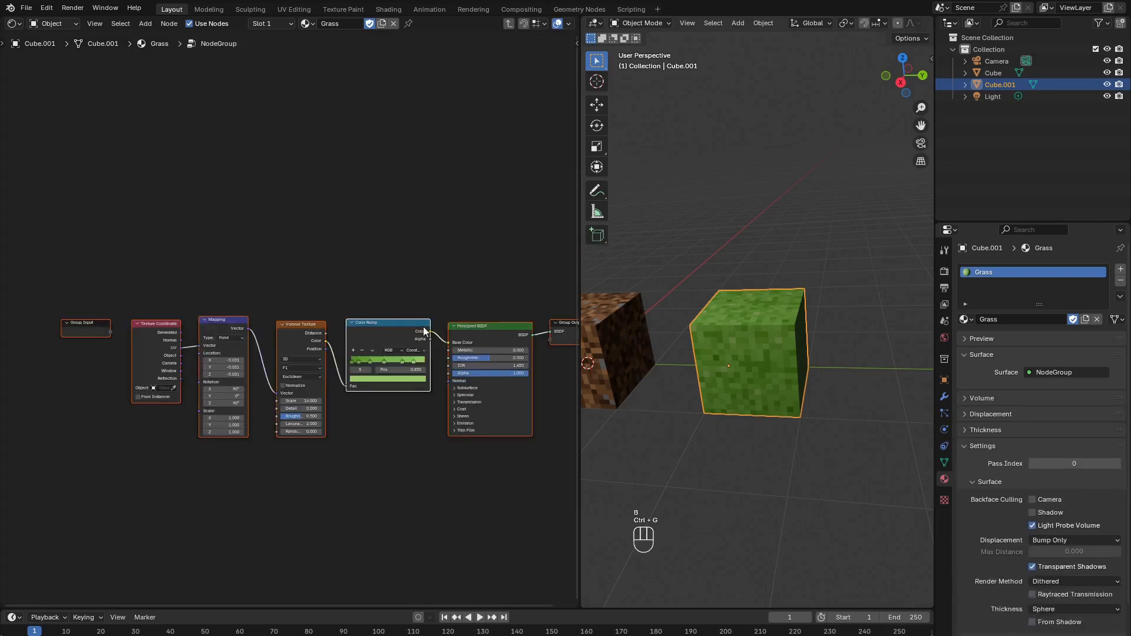
{"action": "scroll", "coordinate": [401, 266], "scroll_direction": "up", "scroll_amount": 1}
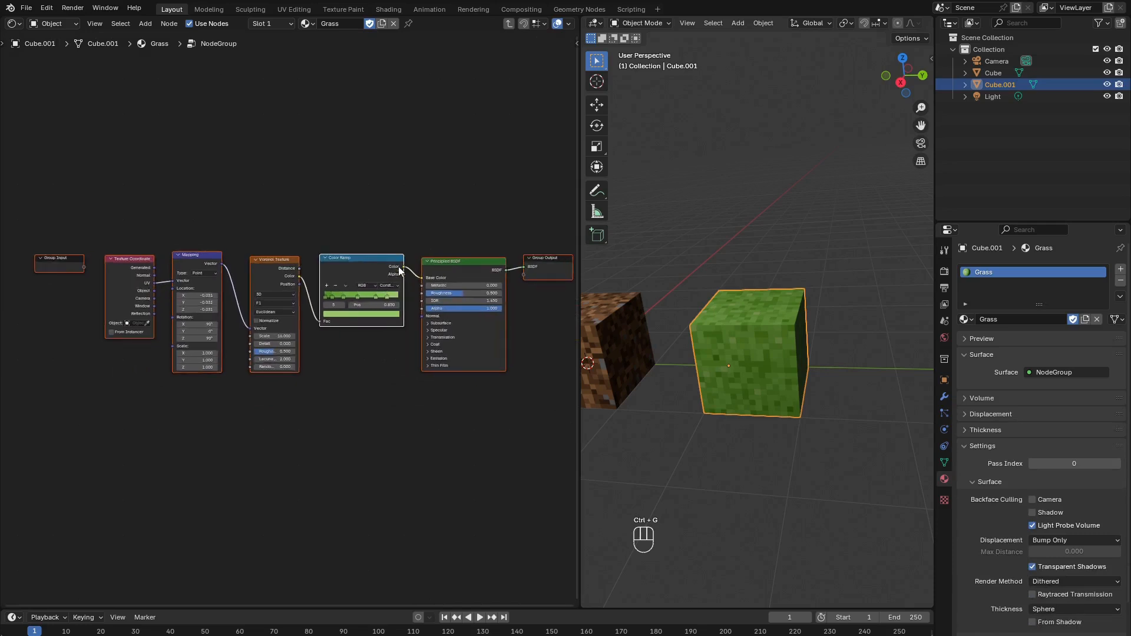
{"action": "key", "text": "Tab"}
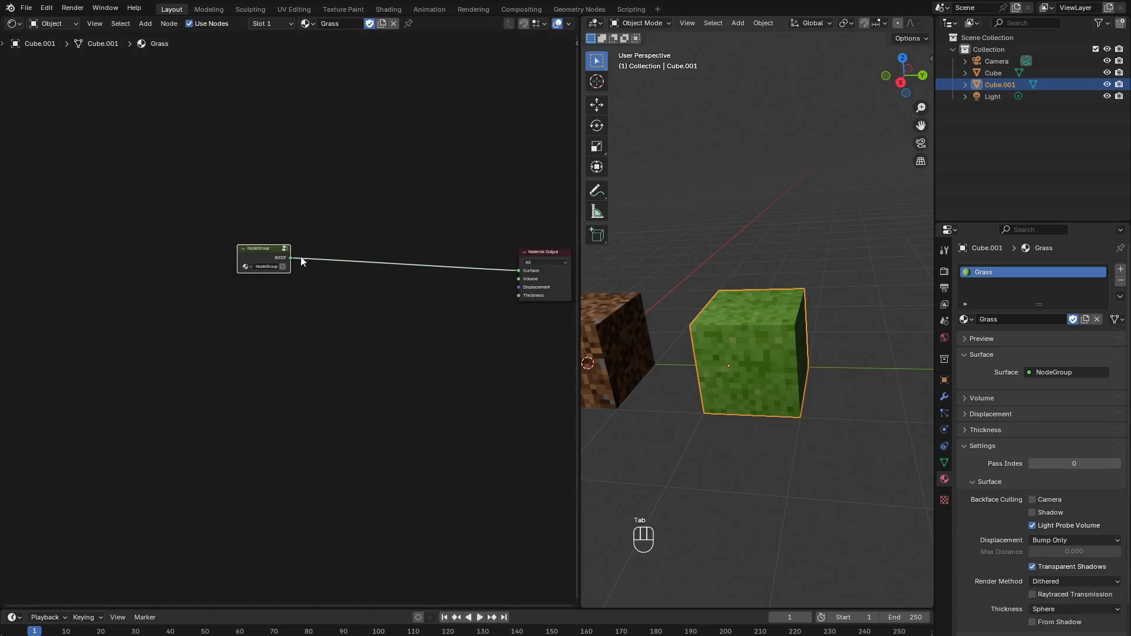
Widen the new group node, name the node group Grass and enable its fake user.
{"action": "scroll", "coordinate": [304, 261], "scroll_direction": "up", "scroll_amount": 3}
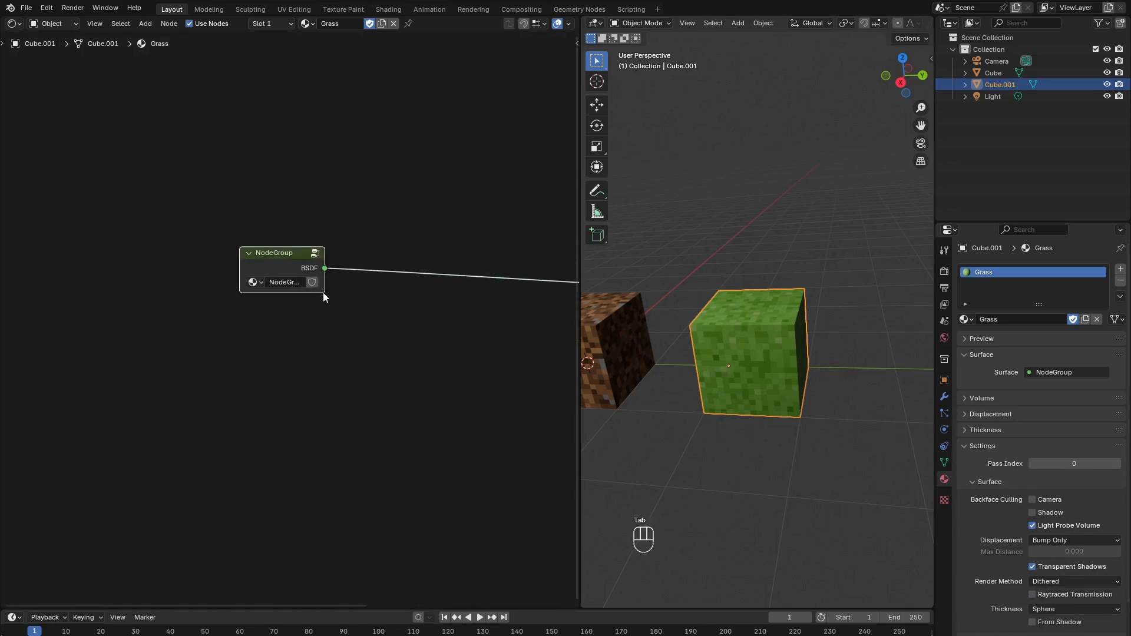
{"action": "left_click_drag", "start_coordinate": [323, 293], "coordinate": [416, 292]}
{"action": "left_click", "coordinate": [317, 282]}
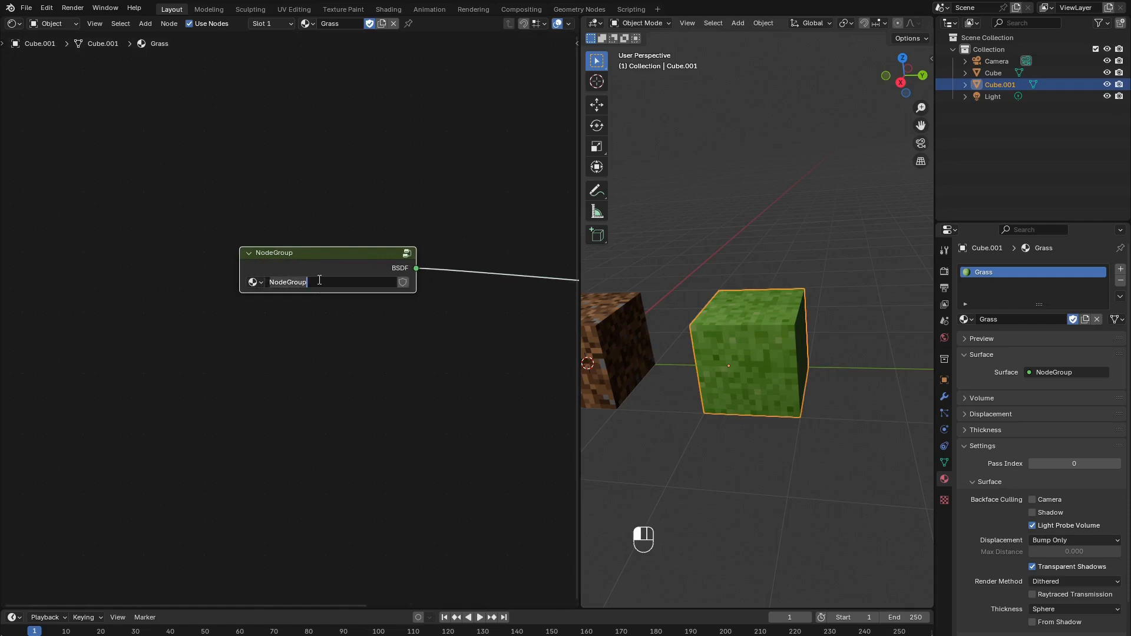
{"action": "type", "text": "Grass"}
{"action": "key", "text": "Return"}
{"action": "left_click", "coordinate": [405, 284]}
{"action": "scroll", "coordinate": [425, 312], "scroll_direction": "down", "scroll_amount": 4}
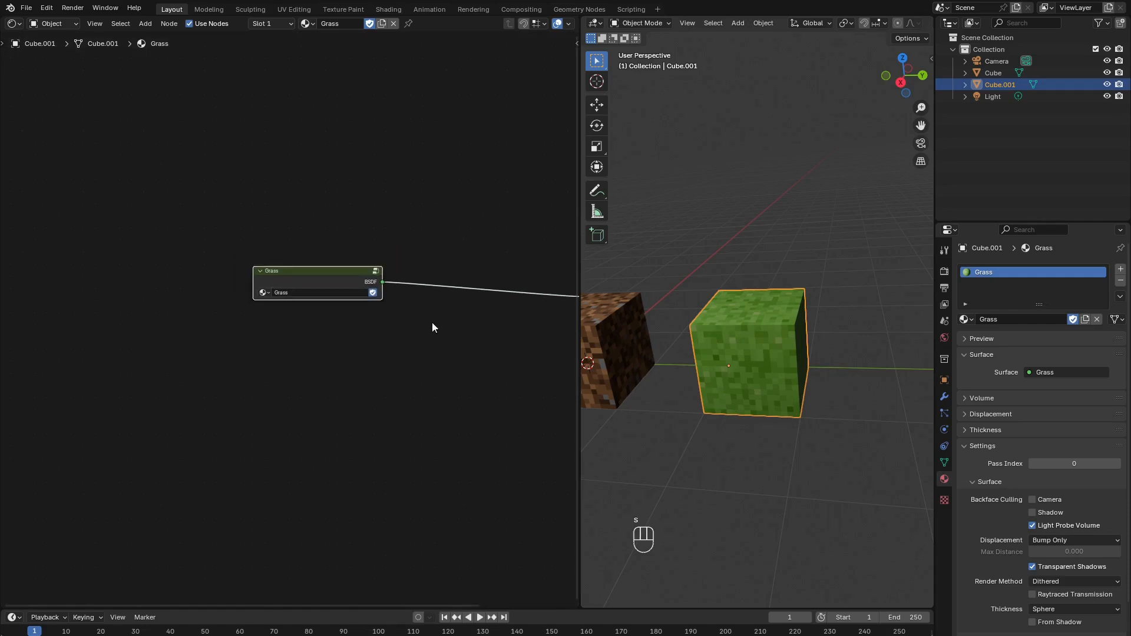
Move the Grass group node closer to the Material Output node and narrow it.
{"action": "middle_click_drag", "start_coordinate": [433, 323], "coordinate": [224, 327]}
{"action": "right_click_drag", "start_coordinate": [88, 276], "coordinate": [262, 267]}
{"action": "scroll", "coordinate": [291, 322], "scroll_direction": "up", "scroll_amount": 4}
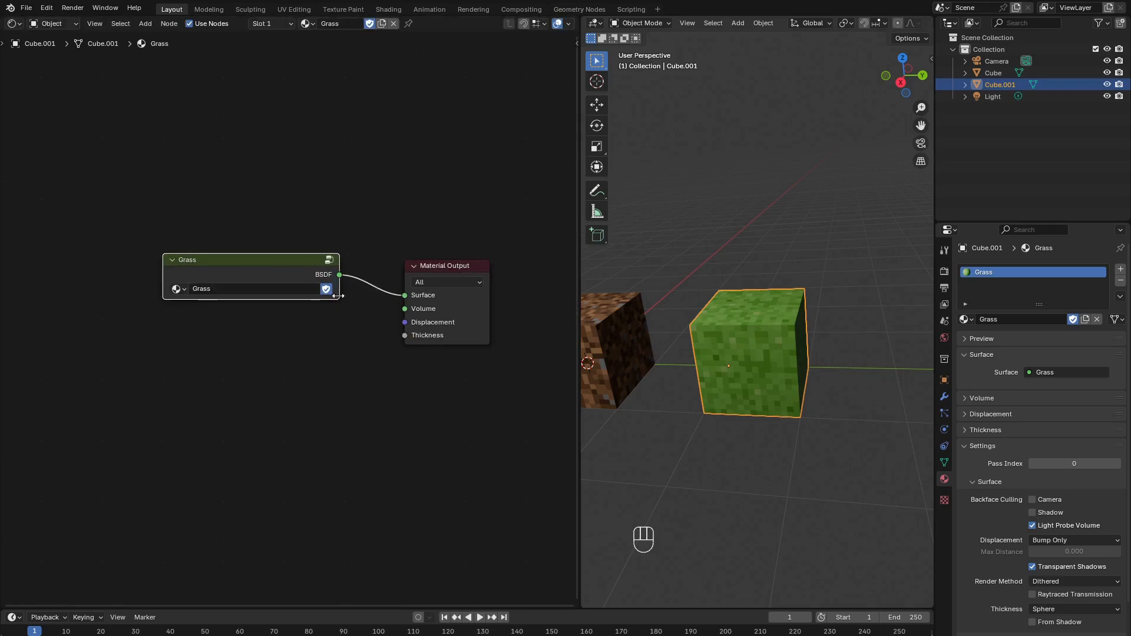
{"action": "left_click_drag", "start_coordinate": [337, 297], "coordinate": [285, 296]}
{"action": "right_click_drag", "start_coordinate": [227, 267], "coordinate": [287, 272]}
{"action": "scroll", "coordinate": [645, 369], "scroll_direction": "down", "scroll_amount": 2}
On the dirt cube, combine all Ground material nodes except the Material Output into a node group and return to the main tree.
{"action": "left_click", "coordinate": [649, 355]}
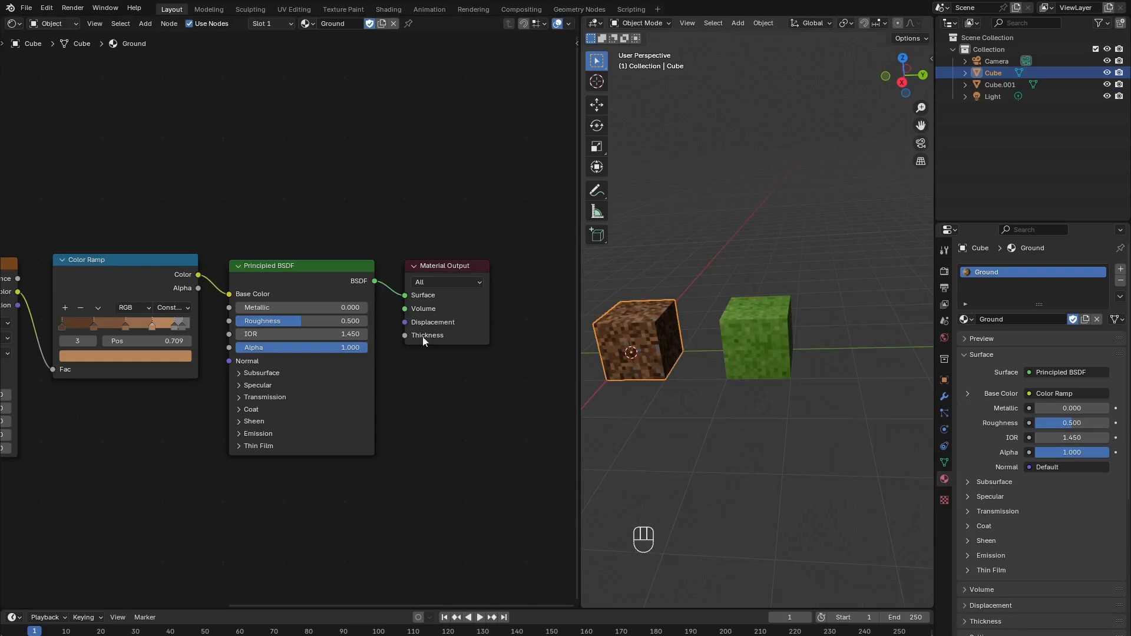
{"action": "scroll", "coordinate": [272, 305], "scroll_direction": "down", "scroll_amount": 1}
{"action": "key", "text": "Home"}
{"action": "key", "text": "b"}
{"action": "left_click_drag", "start_coordinate": [60, 225], "coordinate": [430, 432]}
{"action": "key", "text": "ctrl+g"}
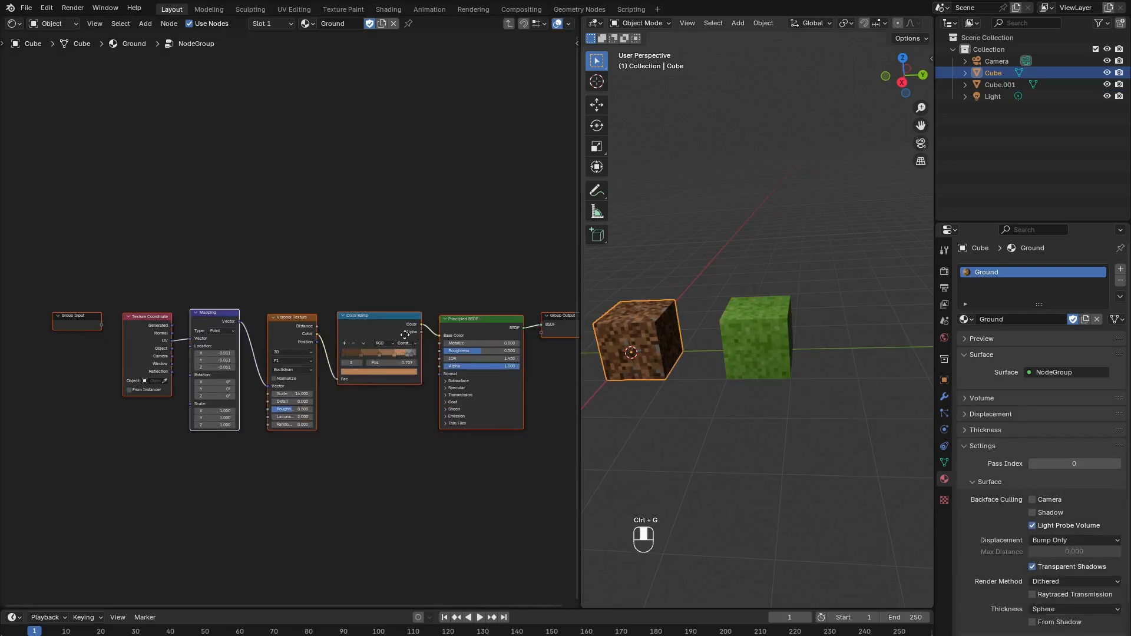
{"action": "key", "text": "Tab"}
Move the dirt cube's new group node closer to the Material Output node.
{"action": "scroll", "coordinate": [384, 293], "scroll_direction": "up", "scroll_amount": 5}
{"action": "middle_click_drag", "start_coordinate": [321, 254], "coordinate": [174, 271]}
{"action": "left_click_drag", "start_coordinate": [86, 272], "coordinate": [318, 264]}
Name the dirt material's node group Ground and enable its fake user.
{"action": "scroll", "coordinate": [365, 279], "scroll_direction": "up", "scroll_amount": 3}
{"action": "double_click", "coordinate": [342, 268]}
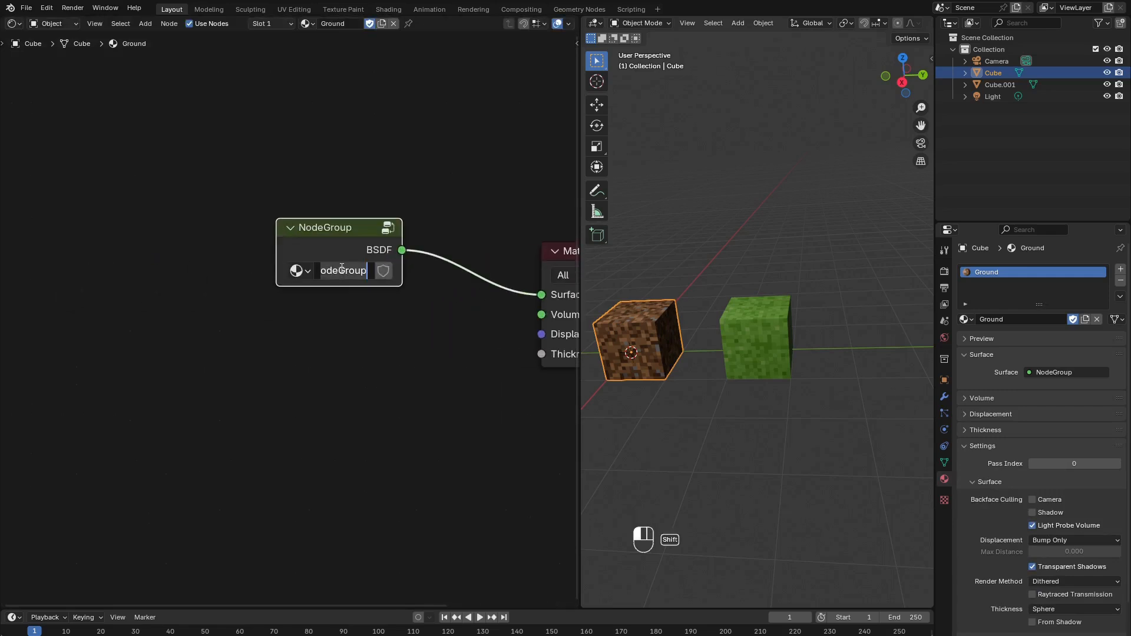
{"action": "type", "text": "Ground"}
{"action": "key", "text": "Return"}
{"action": "left_click", "coordinate": [383, 272]}
{"action": "scroll", "coordinate": [392, 304], "scroll_direction": "down", "scroll_amount": 2}
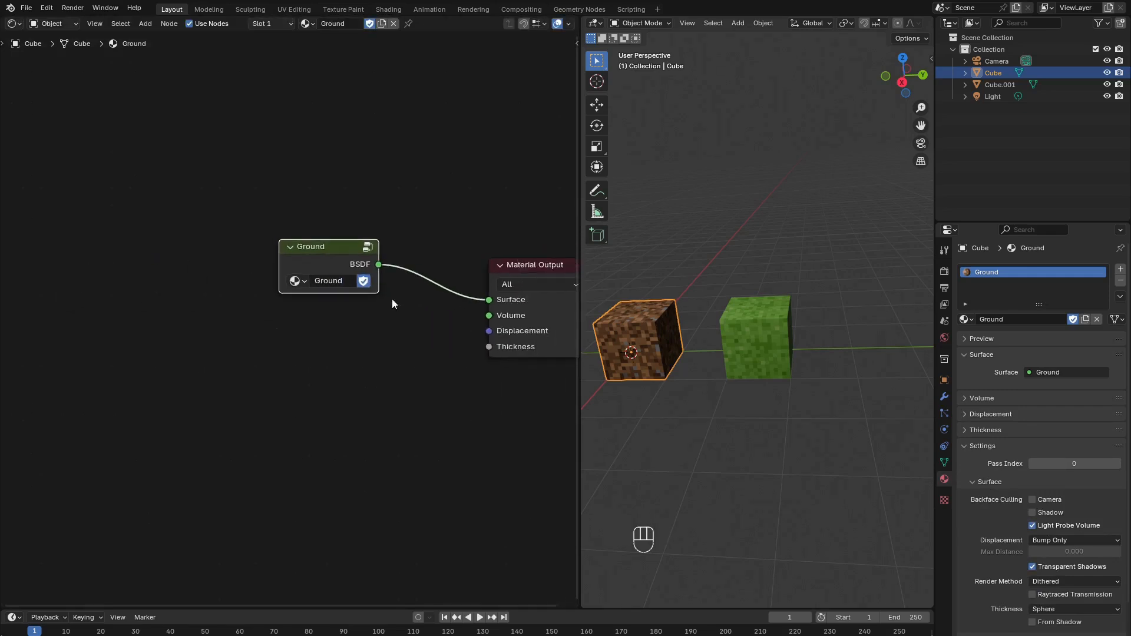
Shrink the node editor to enlarge the 3D viewport and select the grass cube.
{"action": "scroll", "coordinate": [441, 330], "scroll_direction": "down", "scroll_amount": 1}
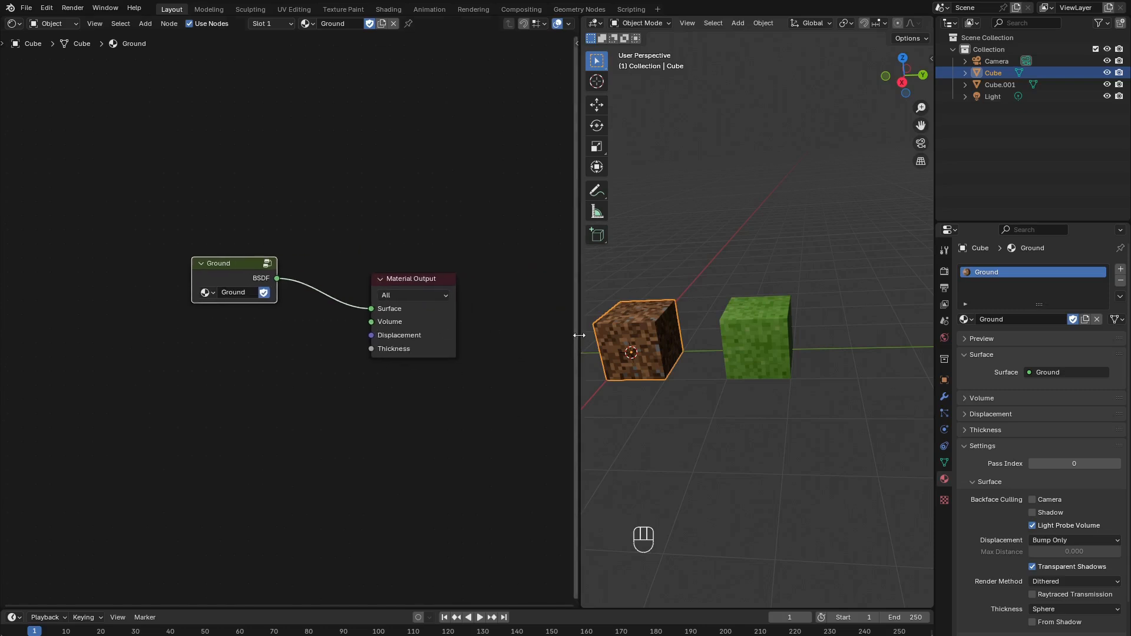
{"action": "left_click_drag", "start_coordinate": [575, 334], "coordinate": [344, 334]}
{"action": "left_click", "coordinate": [628, 353]}
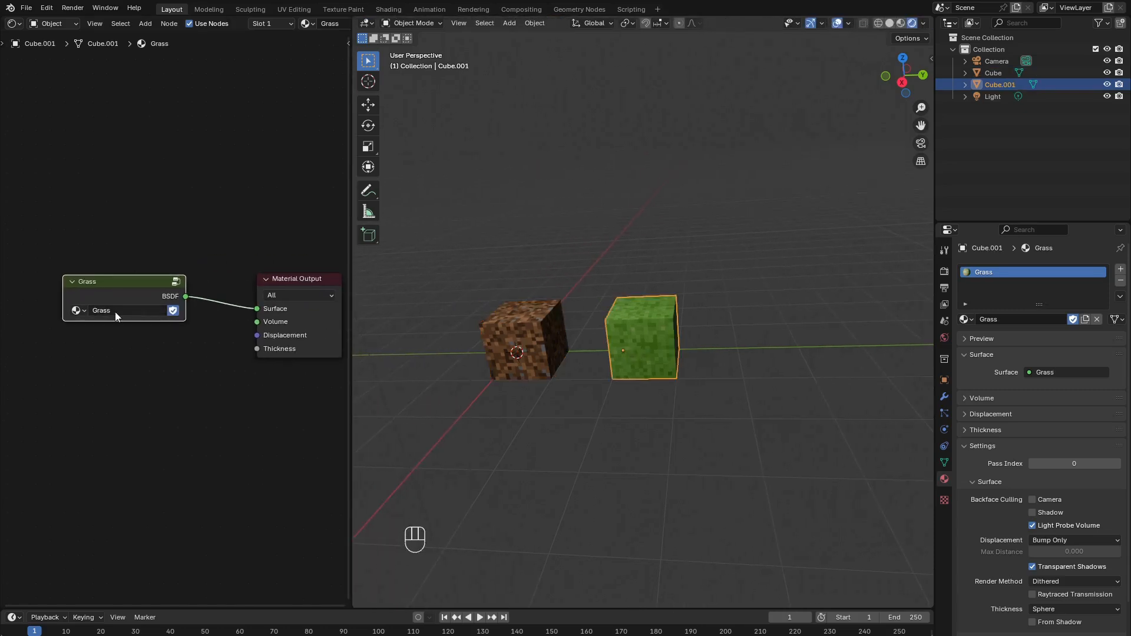
Move the grass cube's Grass group node closer to the Material Output node and save the file.
{"action": "middle_click_drag", "start_coordinate": [116, 313], "coordinate": [106, 298]}
{"action": "left_click_drag", "start_coordinate": [54, 284], "coordinate": [83, 284]}
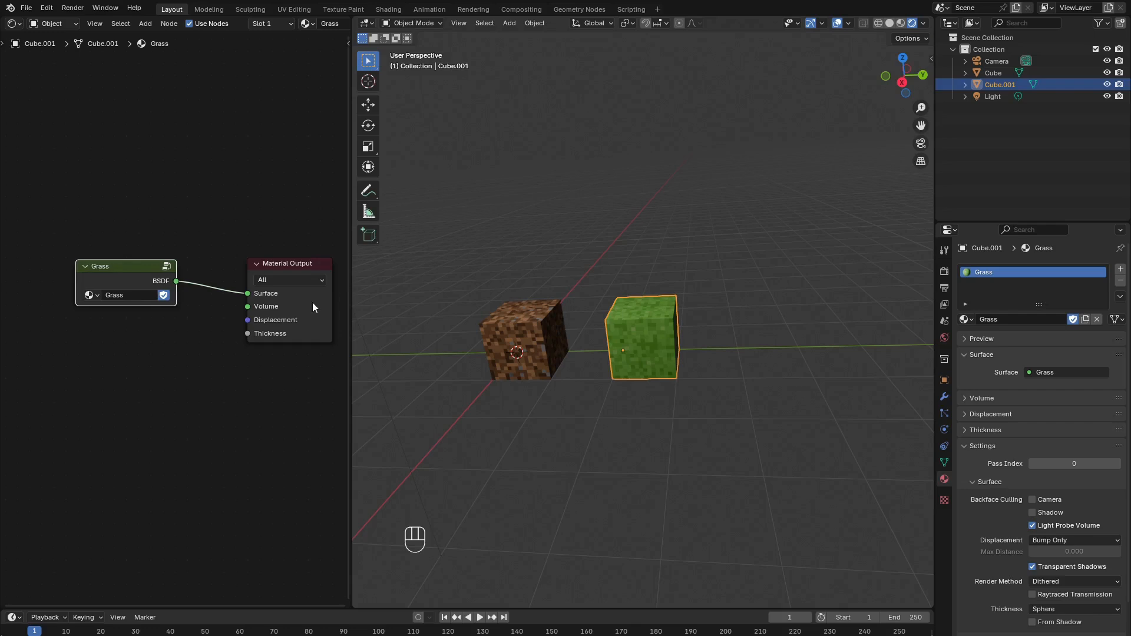
{"action": "left_click", "coordinate": [528, 335]}
{"action": "left_click", "coordinate": [639, 334]}
{"action": "middle_click_drag", "start_coordinate": [657, 380], "coordinate": [680, 373]}
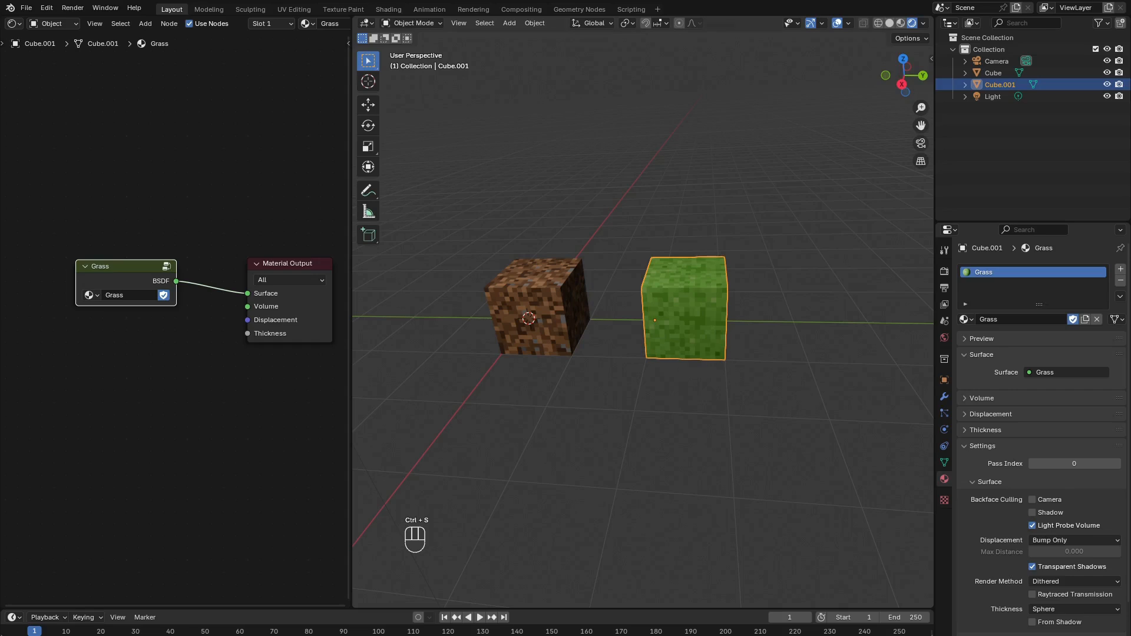
Duplicate the dirt cube and move the copy along the Y axis to the far side of the grass cube.
{"action": "left_click", "coordinate": [541, 335]}
{"action": "middle_click_drag", "start_coordinate": [535, 317], "coordinate": [485, 329]}
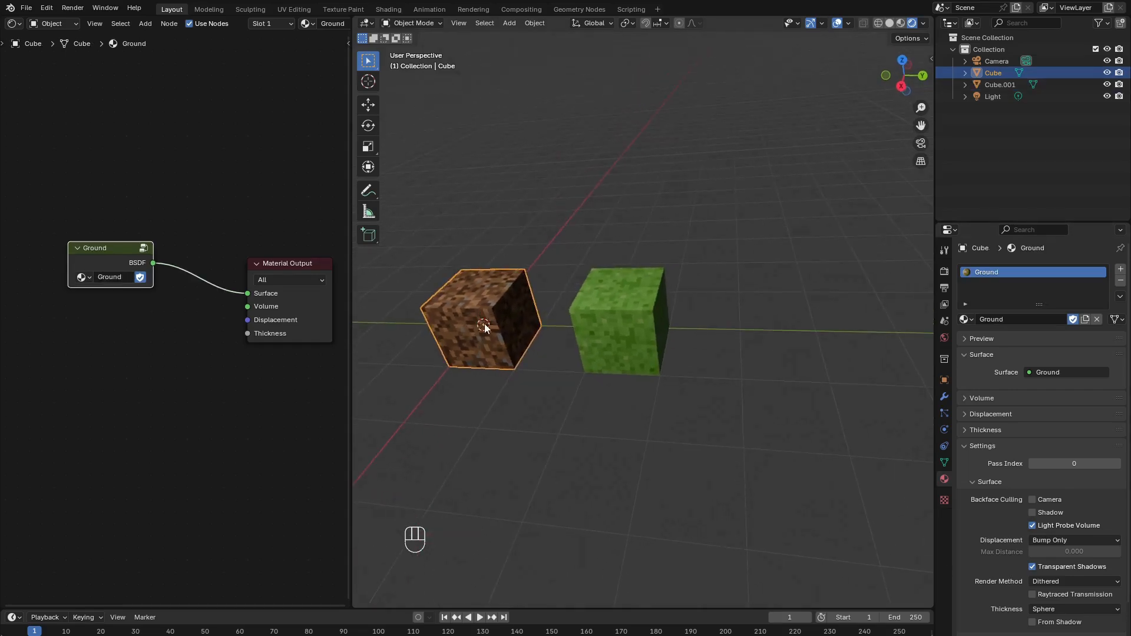
{"action": "key", "text": "shift+d"}
{"action": "key", "text": "g"}
{"action": "key", "text": "y"}
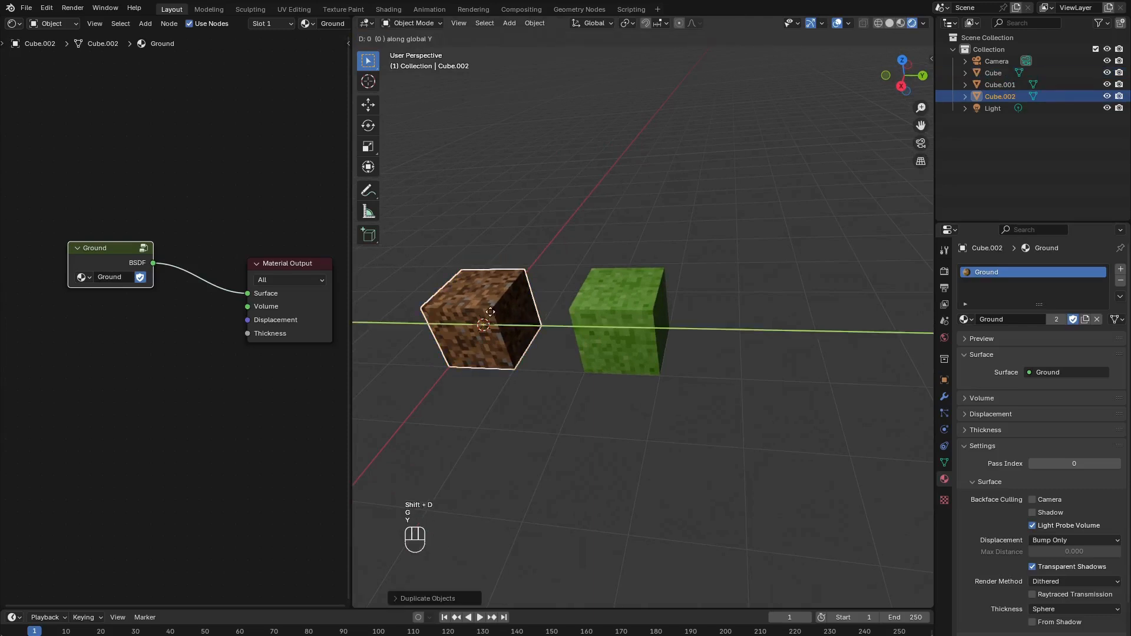
{"action": "left_click", "coordinate": [769, 331]}
Add a second material slot to the duplicated dirt cube and give it the Grass material.
{"action": "middle_click_drag", "start_coordinate": [766, 351], "coordinate": [586, 380], "text": "shift"}
{"action": "scroll", "coordinate": [597, 377], "scroll_direction": "up", "scroll_amount": 3}
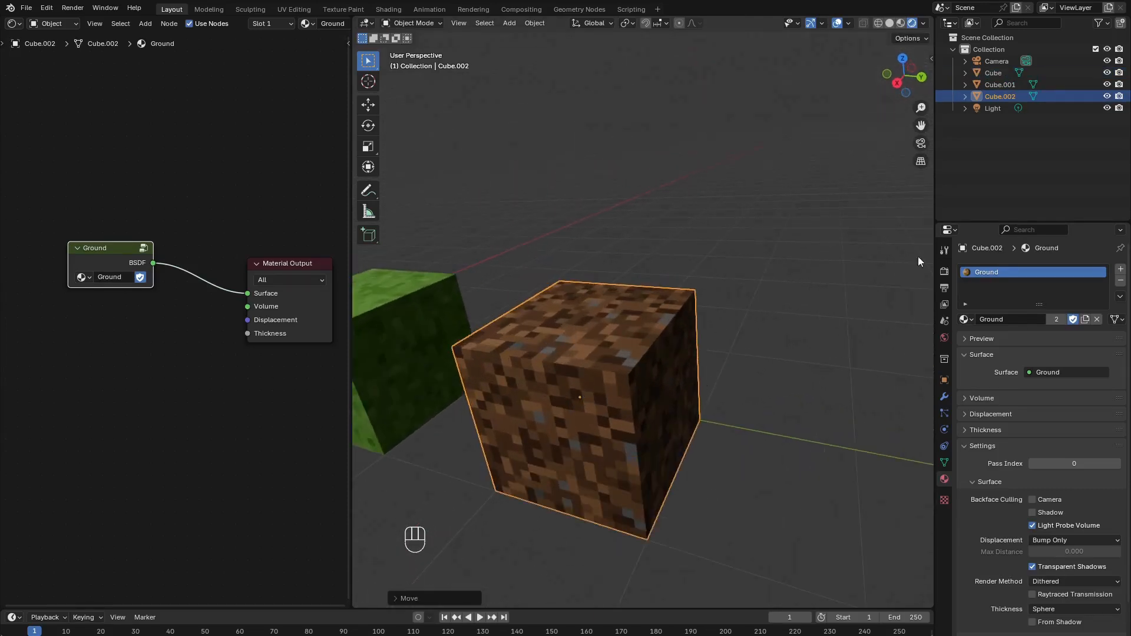
{"action": "left_click", "coordinate": [1119, 270]}
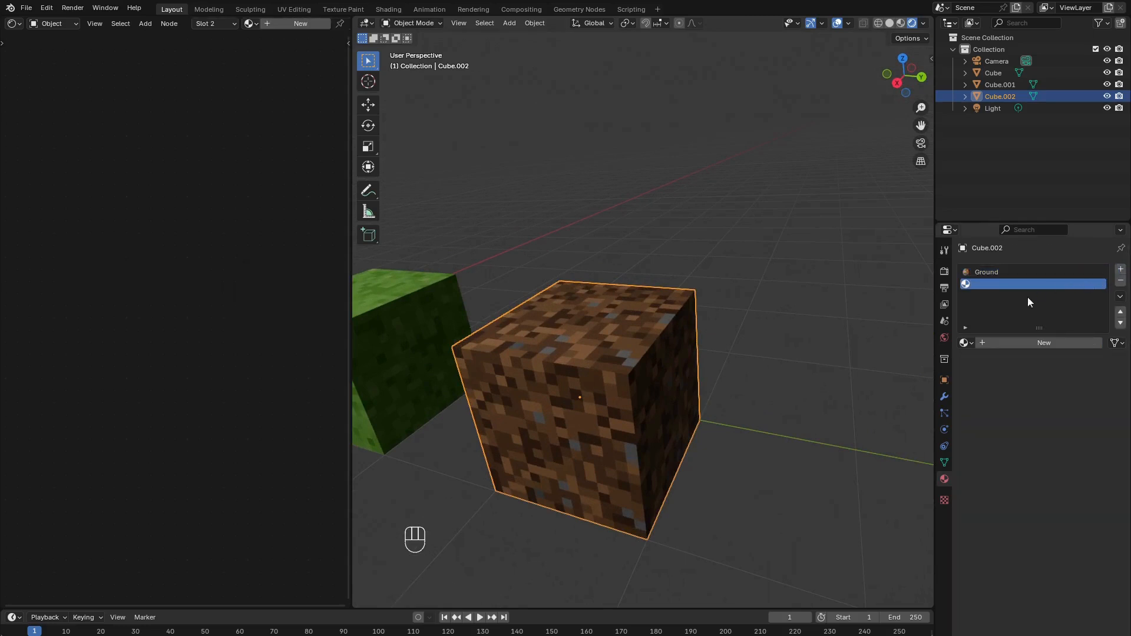
{"action": "left_click", "coordinate": [965, 343]}
{"action": "left_click", "coordinate": [987, 360]}
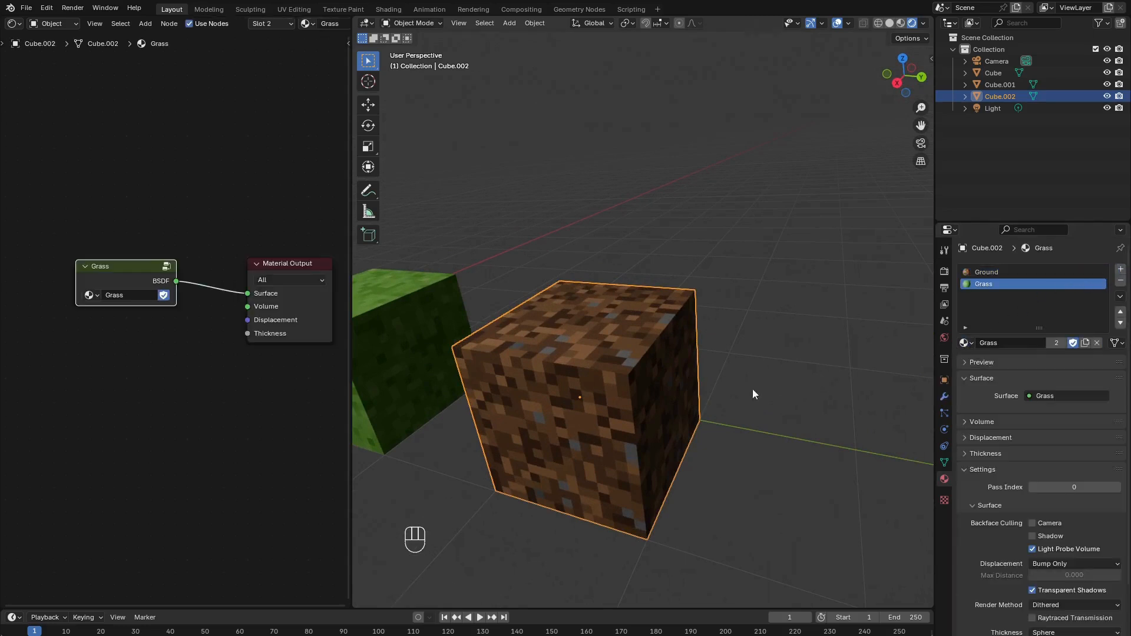
Assign the Grass material to the top face of the duplicated cube and return to Object Mode.
{"action": "middle_click_drag", "start_coordinate": [752, 389], "coordinate": [589, 389]}
{"action": "key", "text": "Tab"}
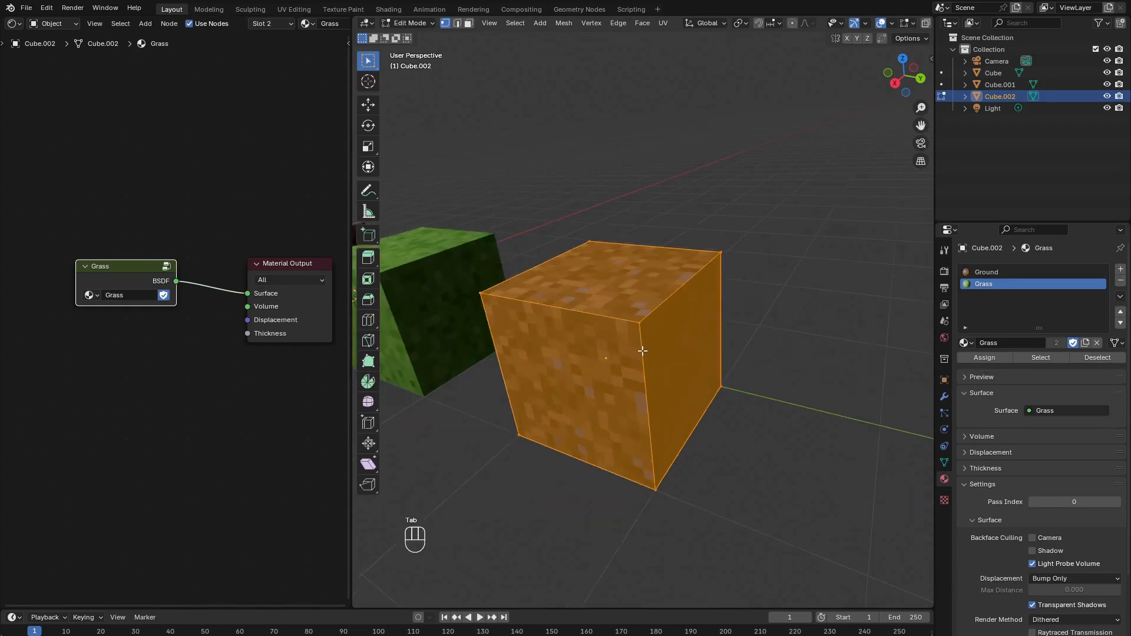
{"action": "scroll", "coordinate": [642, 356], "scroll_direction": "up", "scroll_amount": 3}
{"action": "scroll", "coordinate": [504, 105], "scroll_direction": "down", "scroll_amount": 3}
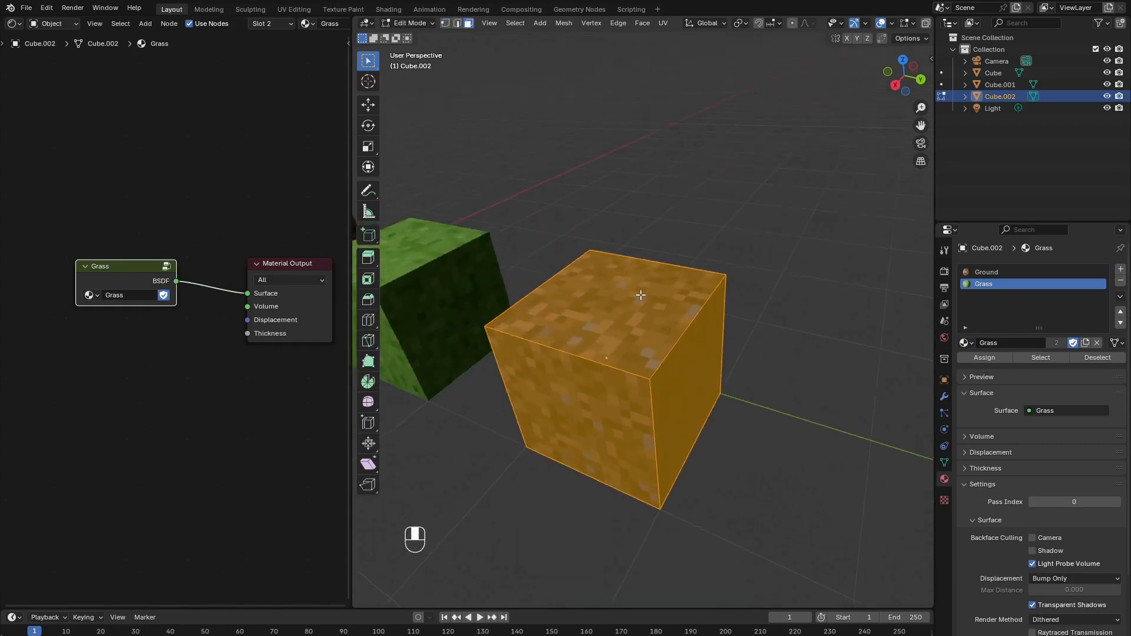
{"action": "left_click", "coordinate": [573, 352]}
{"action": "middle_click_drag", "start_coordinate": [572, 352], "coordinate": [561, 353]}
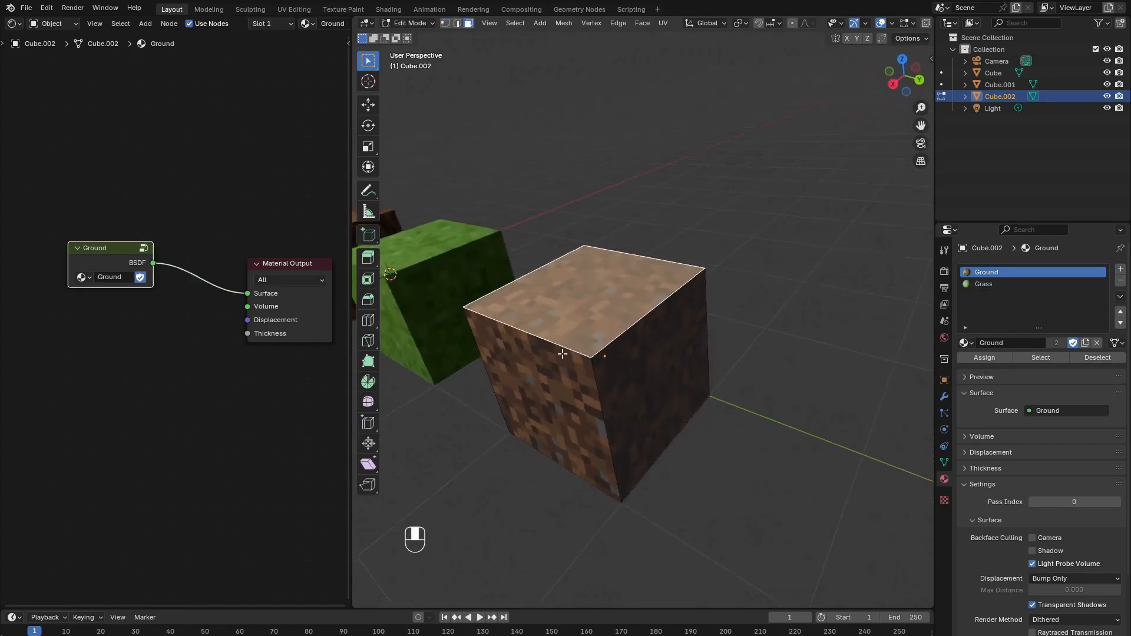
{"action": "scroll", "coordinate": [561, 354], "scroll_direction": "up", "scroll_amount": 1}
{"action": "left_click", "coordinate": [989, 284]}
{"action": "left_click", "coordinate": [997, 358]}
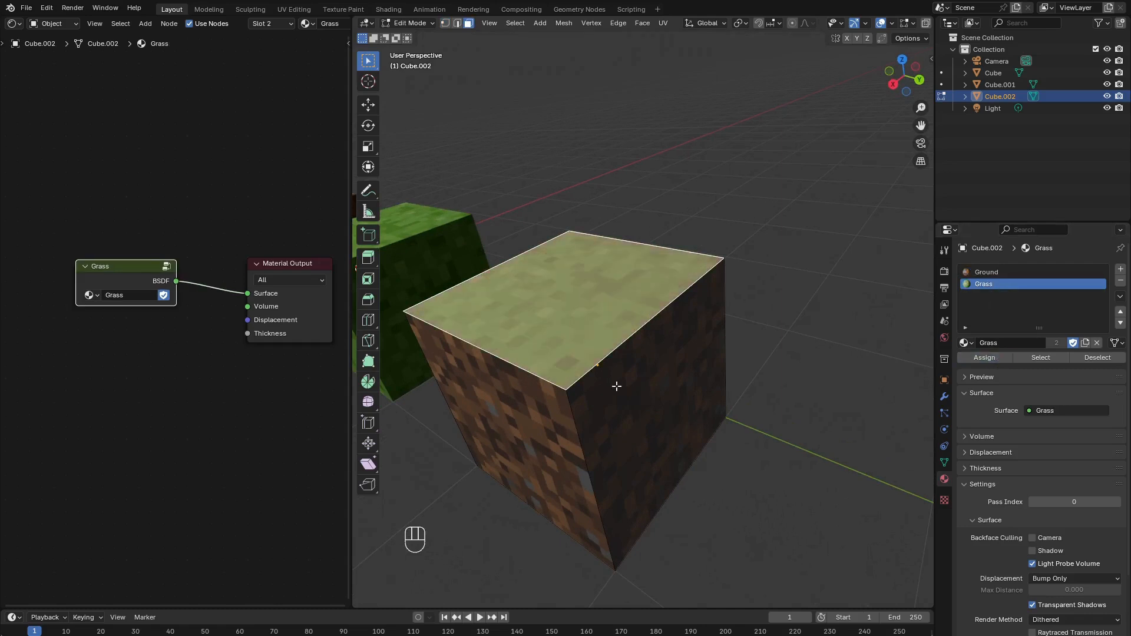
{"action": "key", "text": "a"}
{"action": "key", "text": "a"}
{"action": "key", "text": "Tab"}
Inside the Ground node group, set the Principled BSDF Roughness to 1.
{"action": "middle_click_drag", "start_coordinate": [682, 404], "coordinate": [610, 194]}
{"action": "left_click", "coordinate": [610, 194]}
{"action": "left_click", "coordinate": [988, 272]}
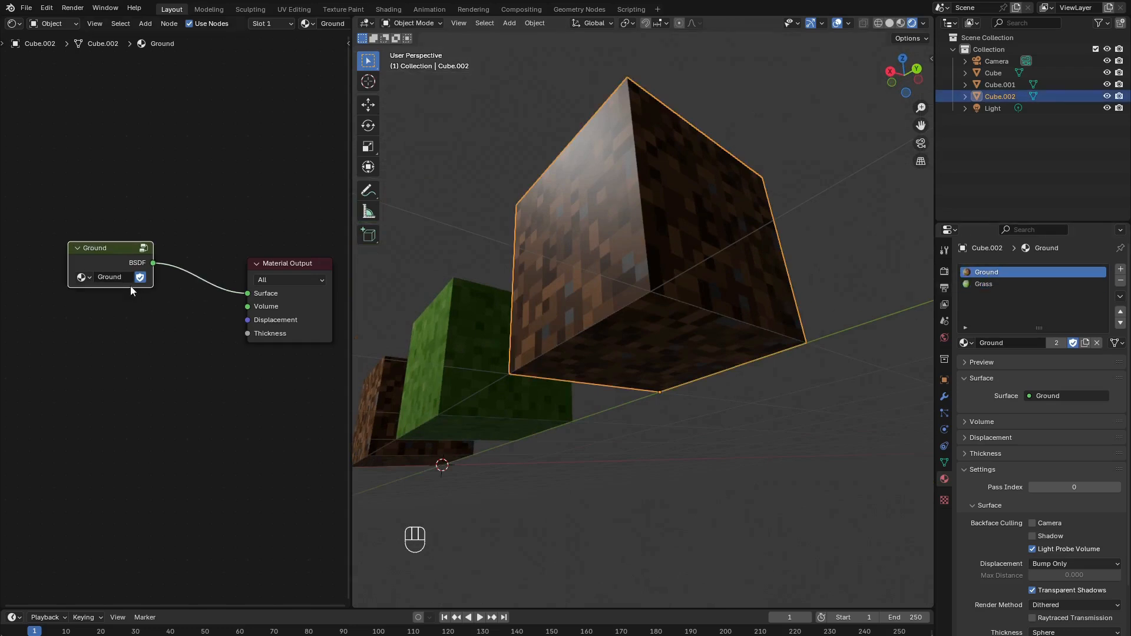
{"action": "key", "text": "Tab"}
{"action": "scroll", "coordinate": [230, 283], "scroll_direction": "right", "scroll_amount": 6, "text": "ctrl"}
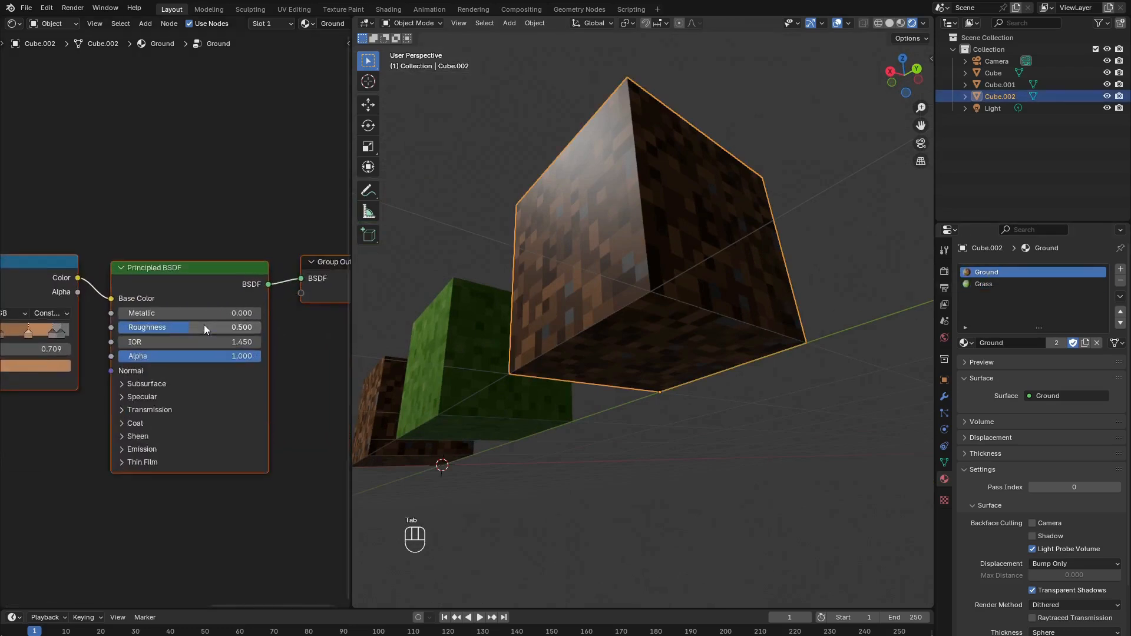
{"action": "left_click", "coordinate": [227, 324]}
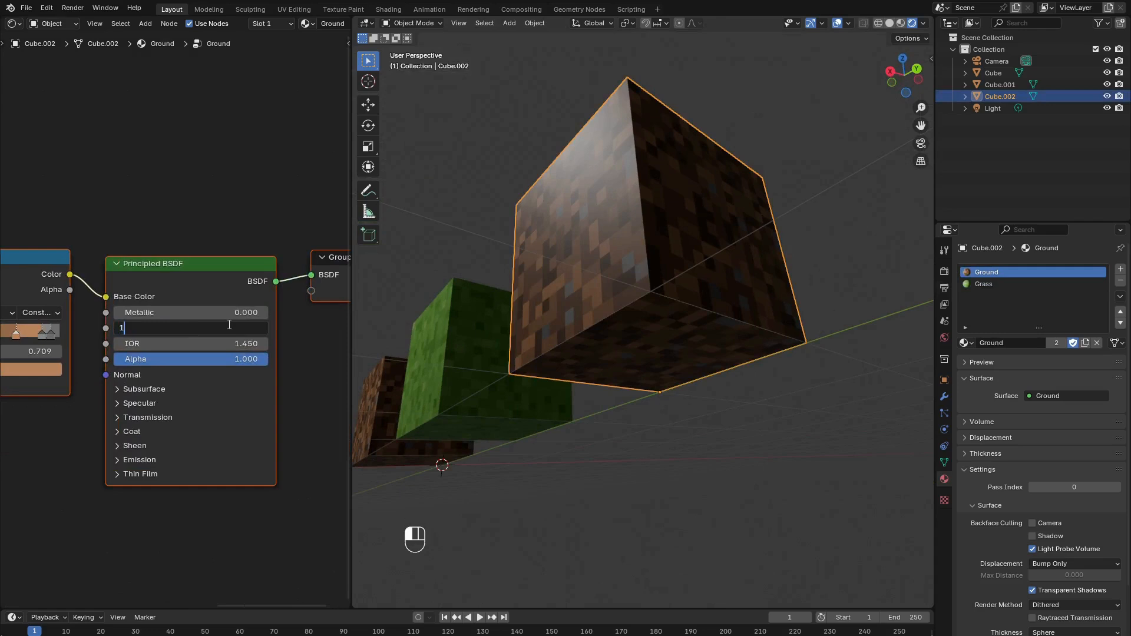
{"action": "type", "text": "1"}
{"action": "key", "text": "Return"}
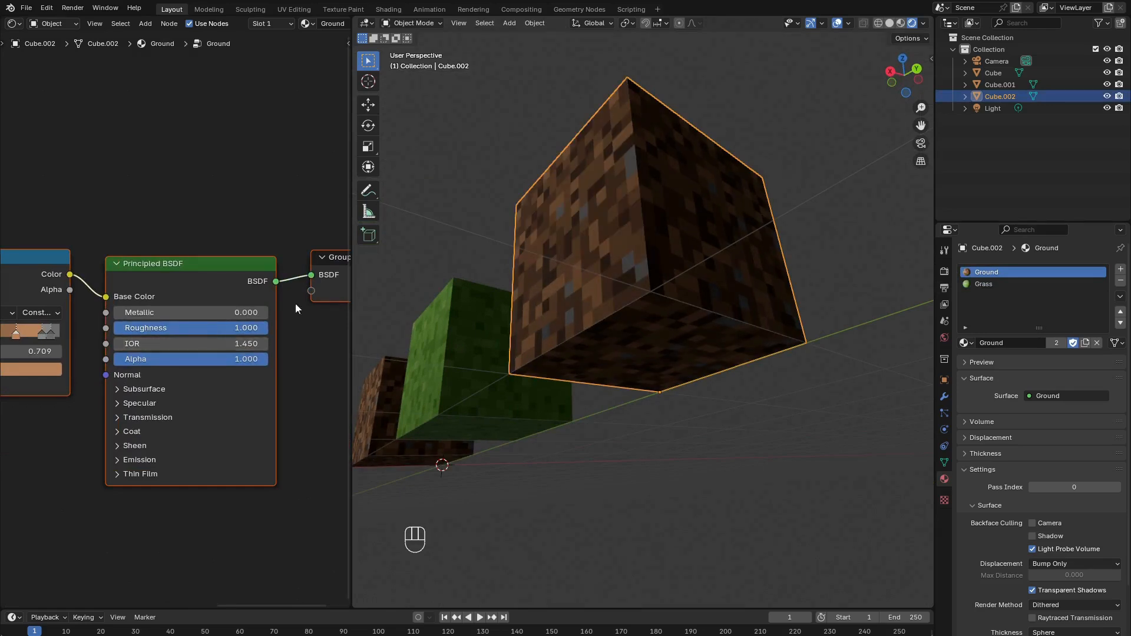
{"action": "middle_click_drag", "start_coordinate": [412, 271], "coordinate": [615, 238]}
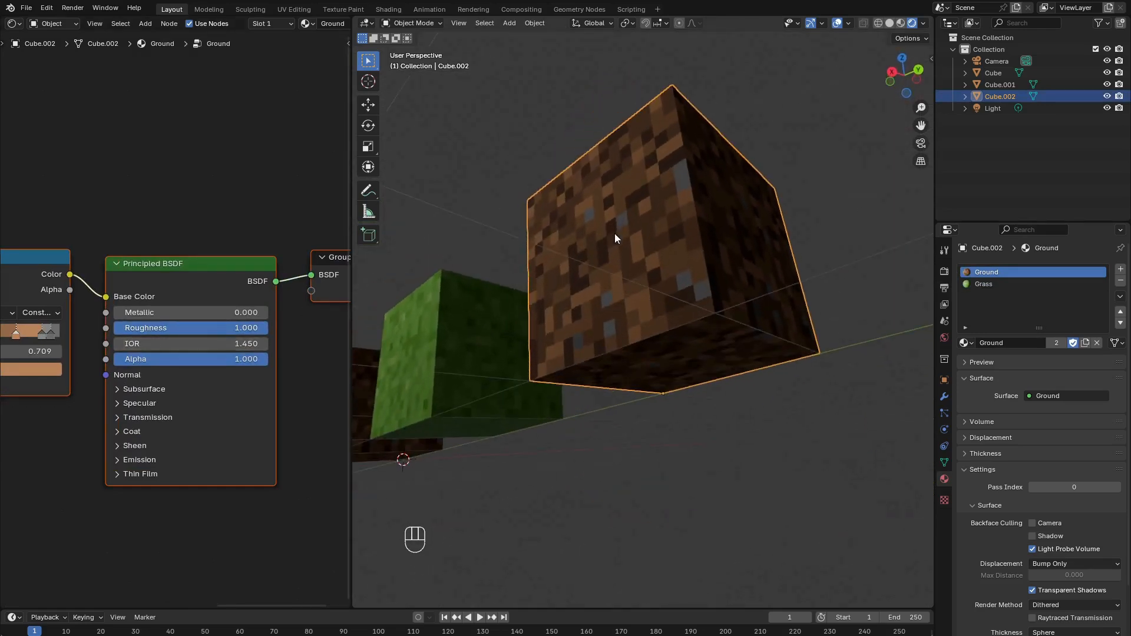
Inside the Grass node group, set the Principled BSDF Roughness to 1 and return to the main node tree.
{"action": "left_click", "coordinate": [975, 284]}
{"action": "scroll", "coordinate": [134, 223], "scroll_direction": "down", "scroll_amount": 3}
{"action": "middle_click_drag", "start_coordinate": [53, 171], "coordinate": [232, 304]}
{"action": "right_click", "coordinate": [155, 237]}
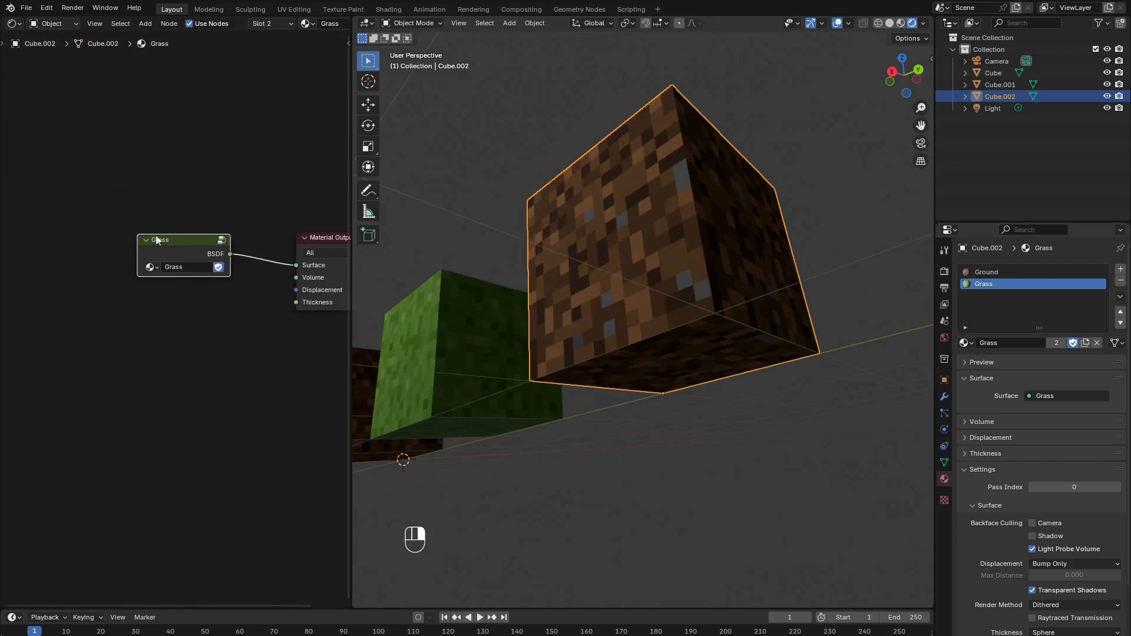
{"action": "key", "text": "Tab"}
{"action": "middle_click_drag", "start_coordinate": [206, 257], "coordinate": [66, 250]}
{"action": "middle_click_drag", "start_coordinate": [287, 281], "coordinate": [168, 278]}
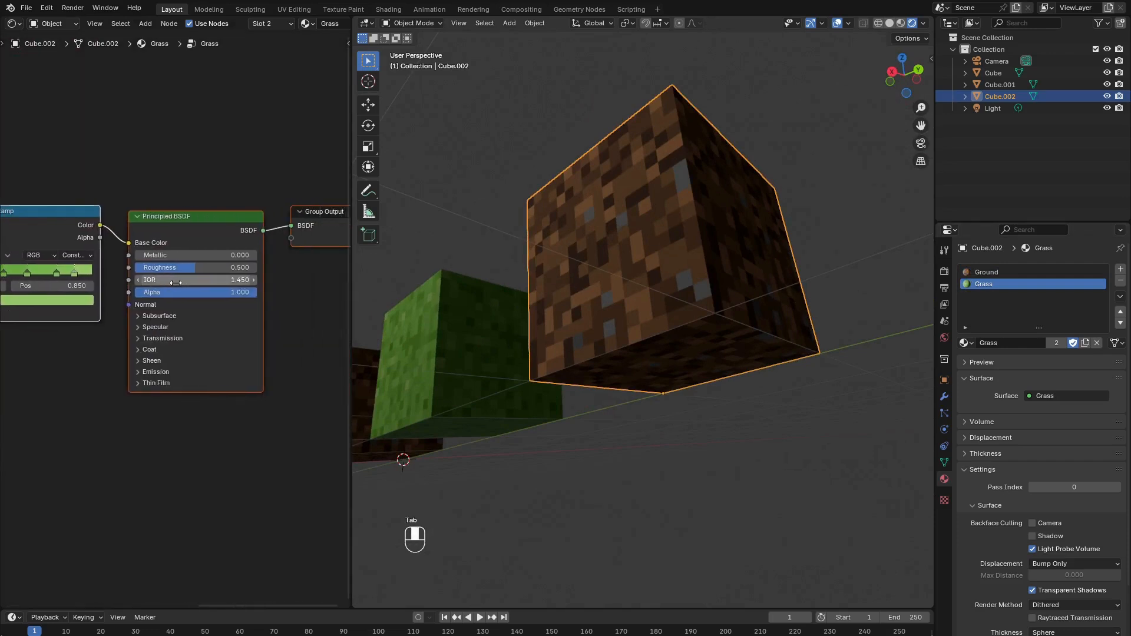
{"action": "left_click", "coordinate": [249, 265]}
{"action": "type", "text": "1"}
{"action": "key", "text": "Return"}
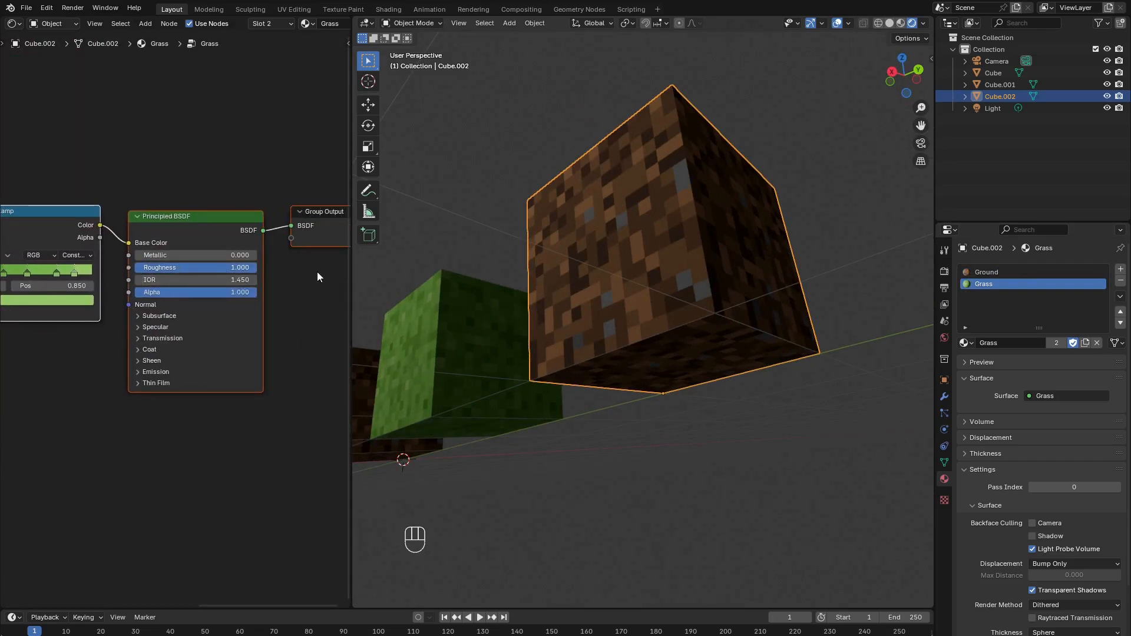
{"action": "middle_click_drag", "start_coordinate": [252, 255], "coordinate": [244, 253]}
{"action": "key", "text": "Tab"}
{"action": "key", "text": "a"}
{"action": "key", "text": "a"}
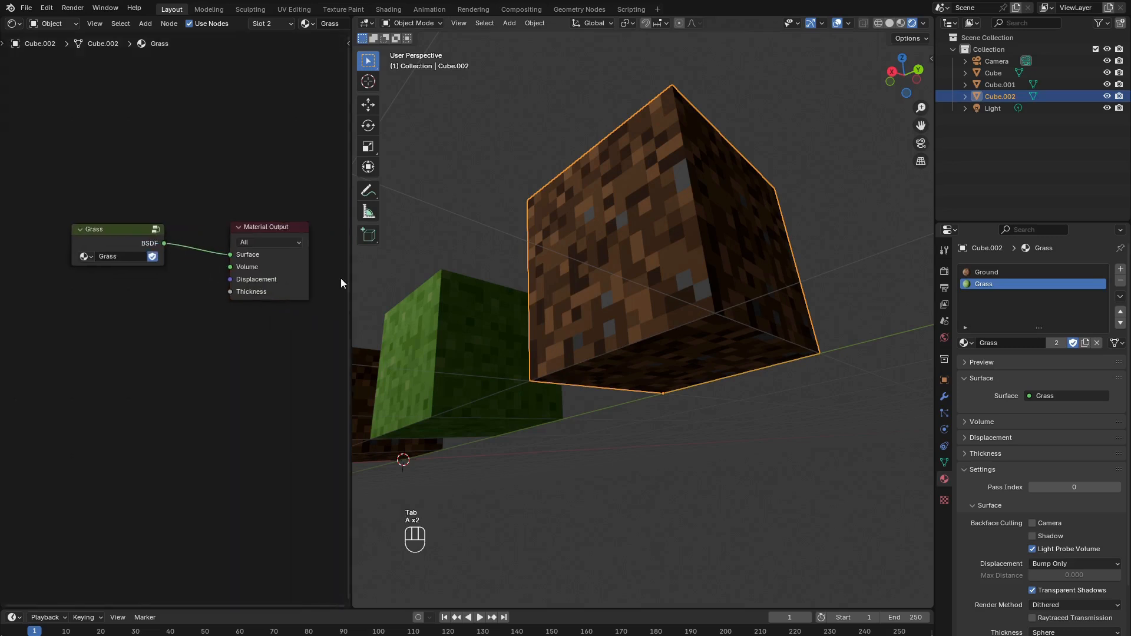
Add a third material slot to the grass-topped cube and give it the Ground material.
{"action": "middle_click_drag", "start_coordinate": [688, 199], "coordinate": [836, 342]}
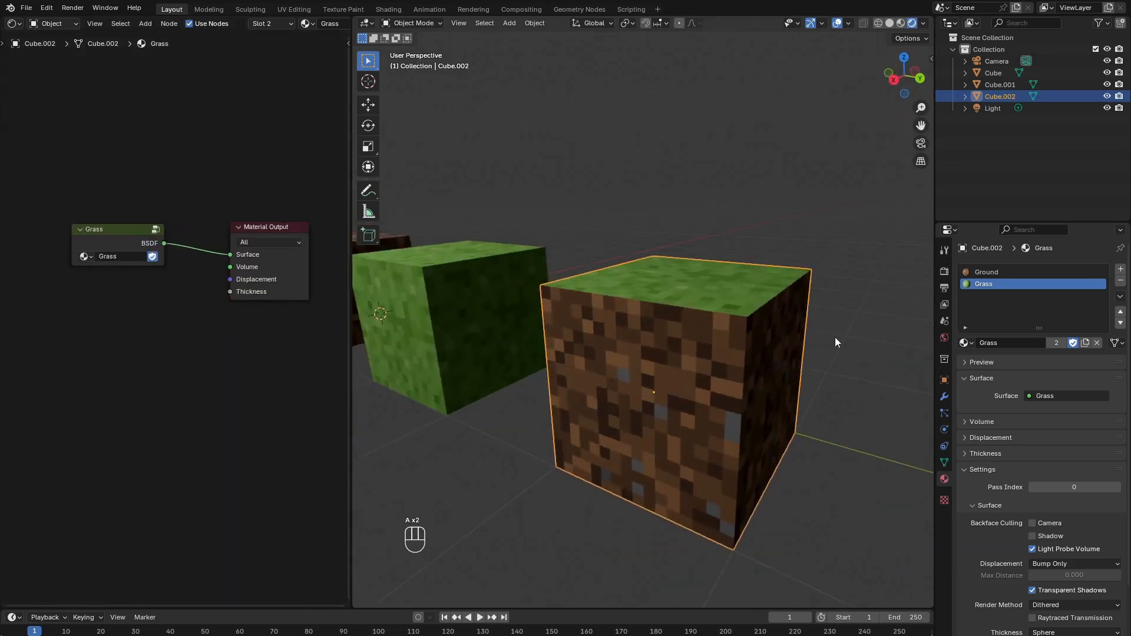
{"action": "left_click", "coordinate": [1119, 270]}
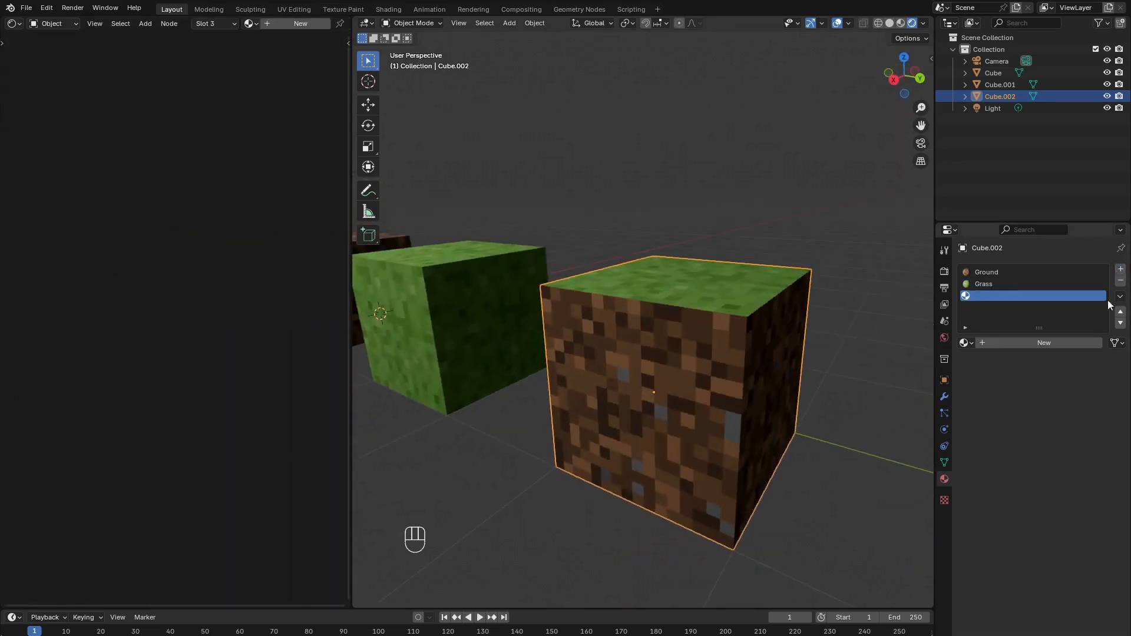
{"action": "left_click", "coordinate": [972, 344]}
{"action": "left_click", "coordinate": [990, 372]}
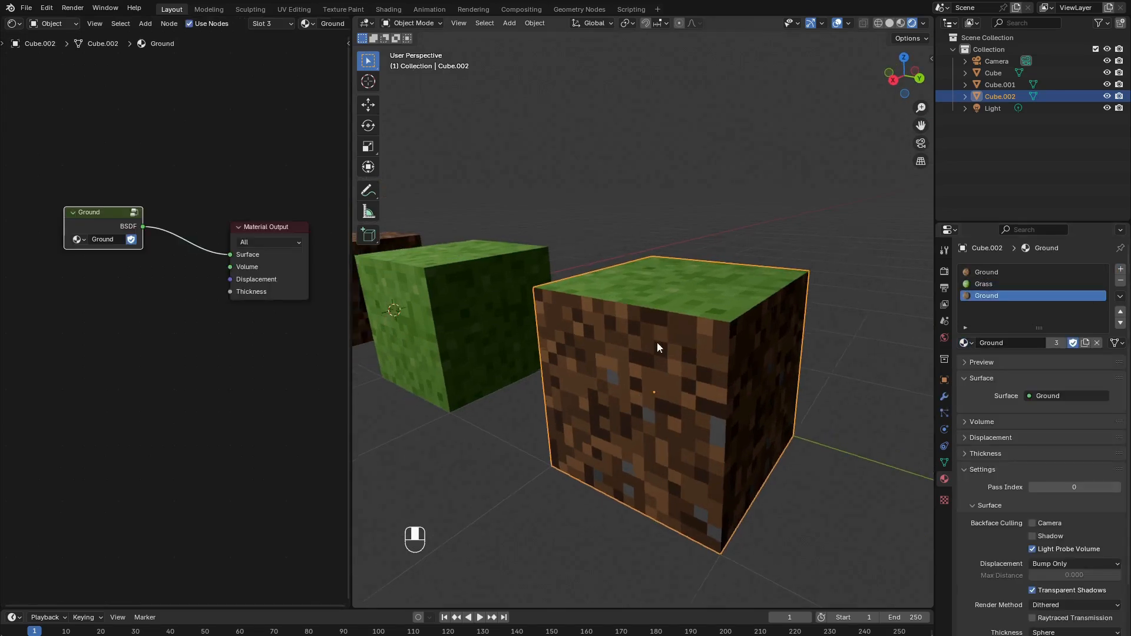
Make the third slot's Ground material an independent copy, name it Ground+Grass and enable its fake user.
{"action": "key", "text": "Tab"}
{"action": "key", "text": "a"}
{"action": "key", "text": "a"}
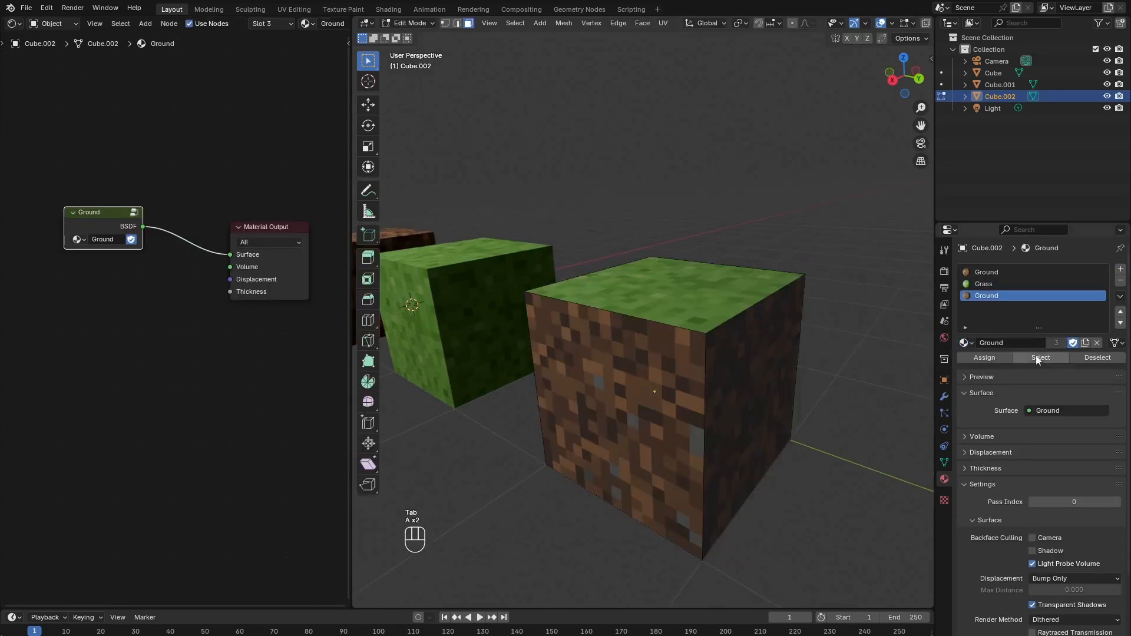
{"action": "left_click", "coordinate": [1085, 343]}
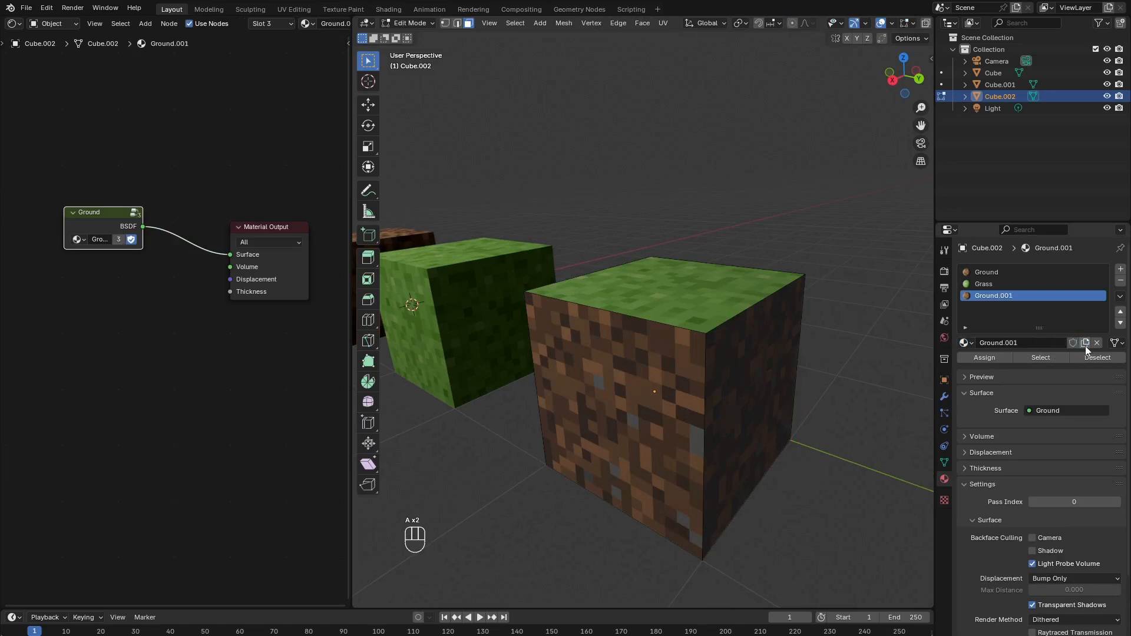
{"action": "left_click", "coordinate": [1014, 345]}
{"action": "left_click", "coordinate": [1073, 345]}
{"action": "middle_click_drag", "start_coordinate": [712, 322], "coordinate": [723, 345]}
{"action": "key", "text": "Tab"}
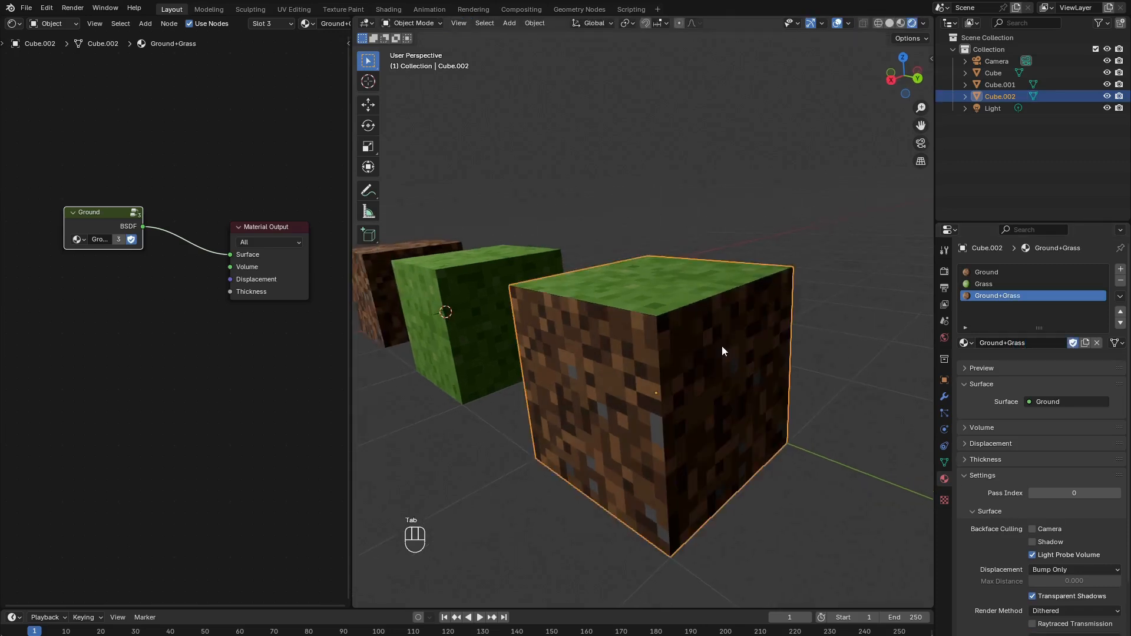
Select the loop of side faces on the grass-topped cube and assign them the Ground+Grass material.
{"action": "key", "text": "Tab"}
{"action": "key", "text": "a"}
{"action": "key", "text": "a"}
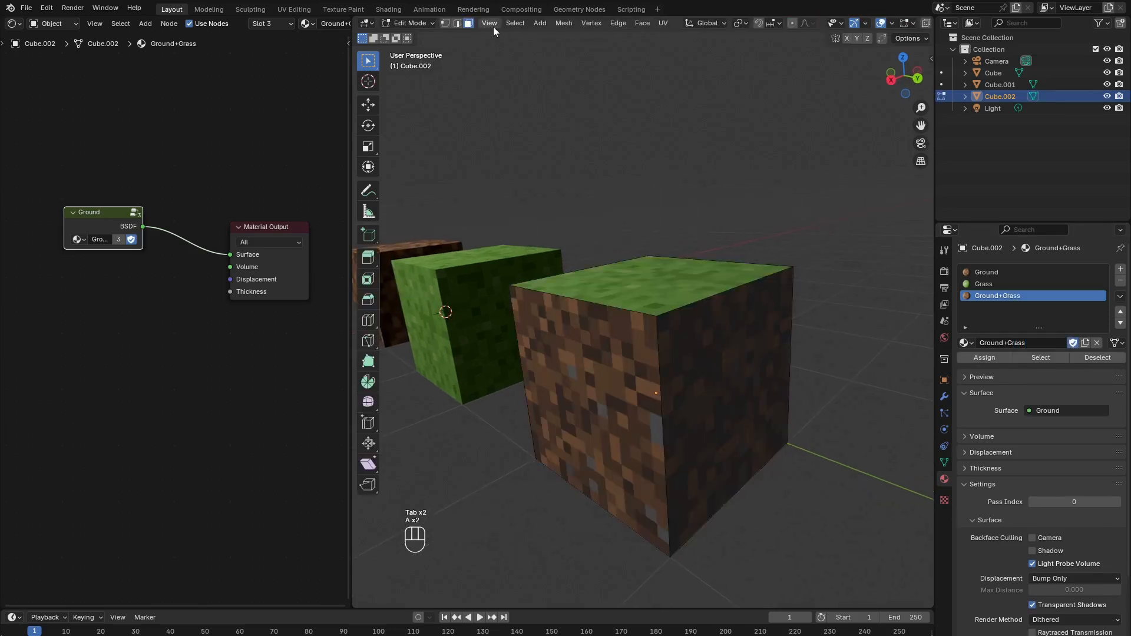
{"action": "left_click", "coordinate": [676, 394], "text": "alt"}
{"action": "middle_click_drag", "start_coordinate": [817, 360], "coordinate": [749, 362]}
{"action": "middle_click_drag", "start_coordinate": [619, 359], "coordinate": [650, 367]}
{"action": "left_click", "coordinate": [980, 362]}
{"action": "key", "text": "Tab"}
{"action": "key", "text": "a"}
{"action": "key", "text": "a"}
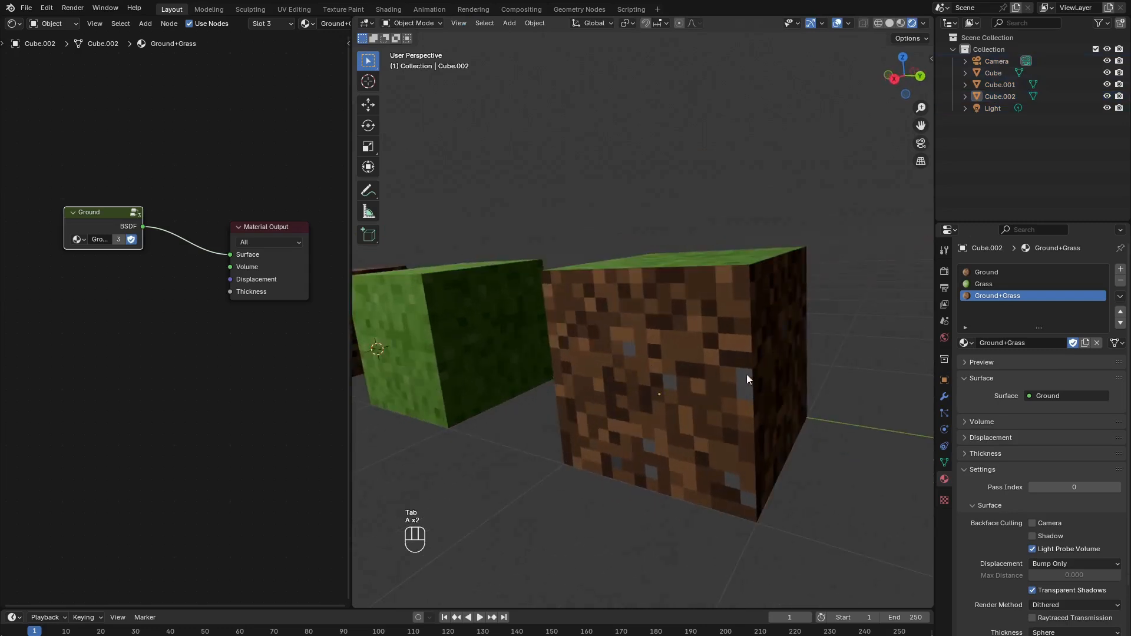
Move the Material Output node farther from the Ground group node and widen the node editor.
{"action": "middle_click_drag", "start_coordinate": [748, 373], "coordinate": [766, 375]}
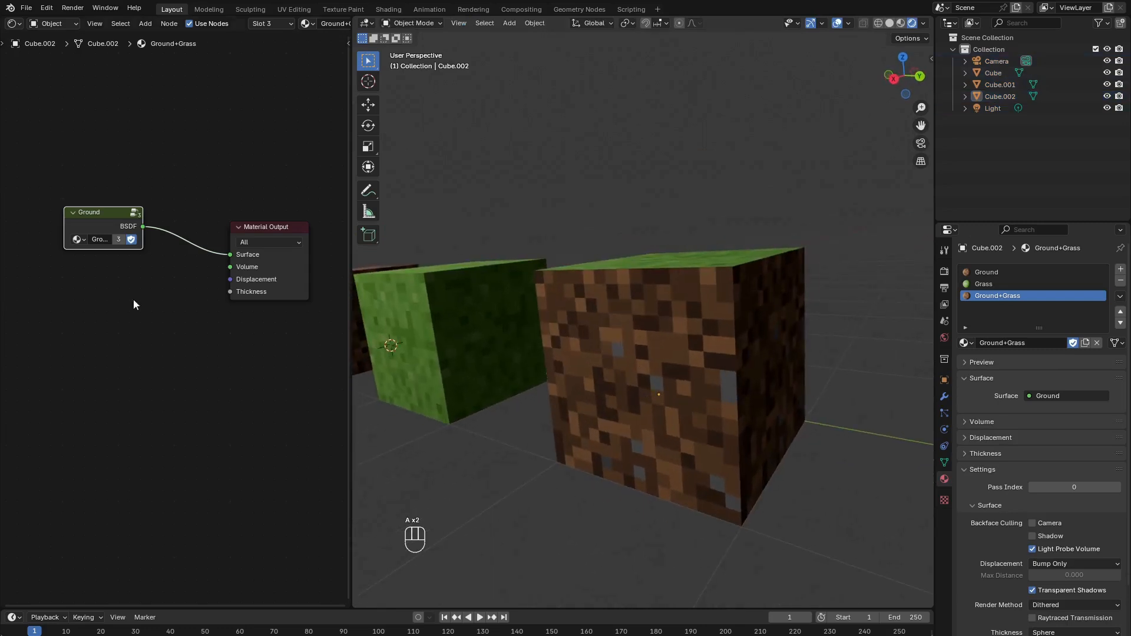
{"action": "left_click", "coordinate": [236, 231]}
{"action": "key", "text": "g"}
{"action": "left_click_drag", "start_coordinate": [347, 251], "coordinate": [558, 256]}
{"action": "scroll", "coordinate": [400, 269], "scroll_direction": "up", "scroll_amount": 2}
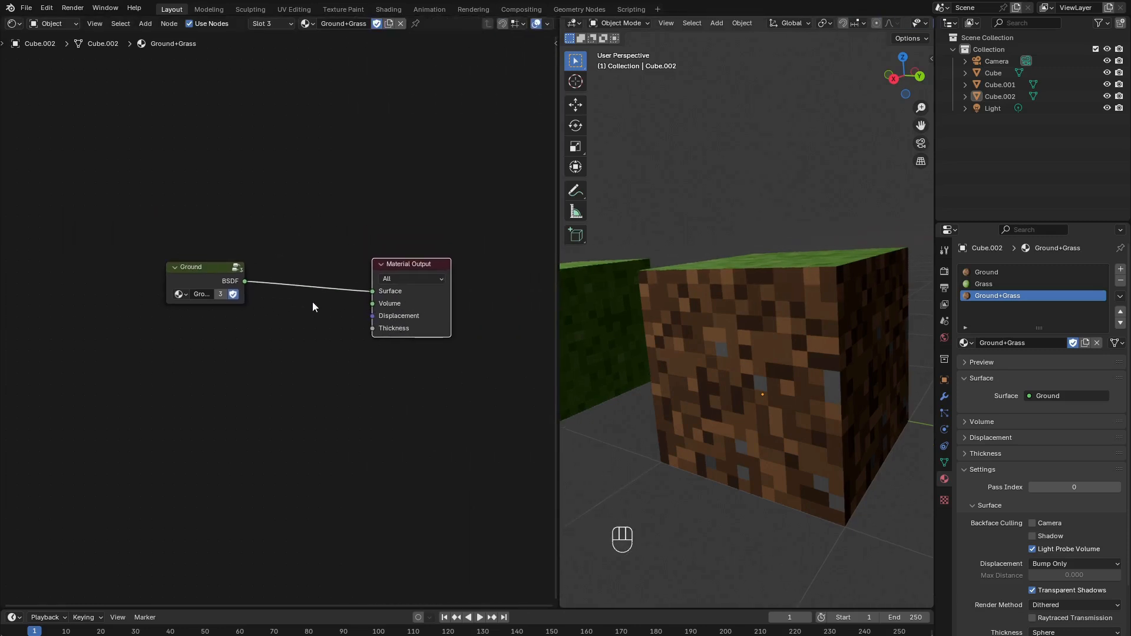
Inside the Ground group, move the Principled BSDF lower and link the Color Ramp's Color to a new Group Output socket.
{"action": "left_click", "coordinate": [185, 259]}
{"action": "key", "text": "Tab"}
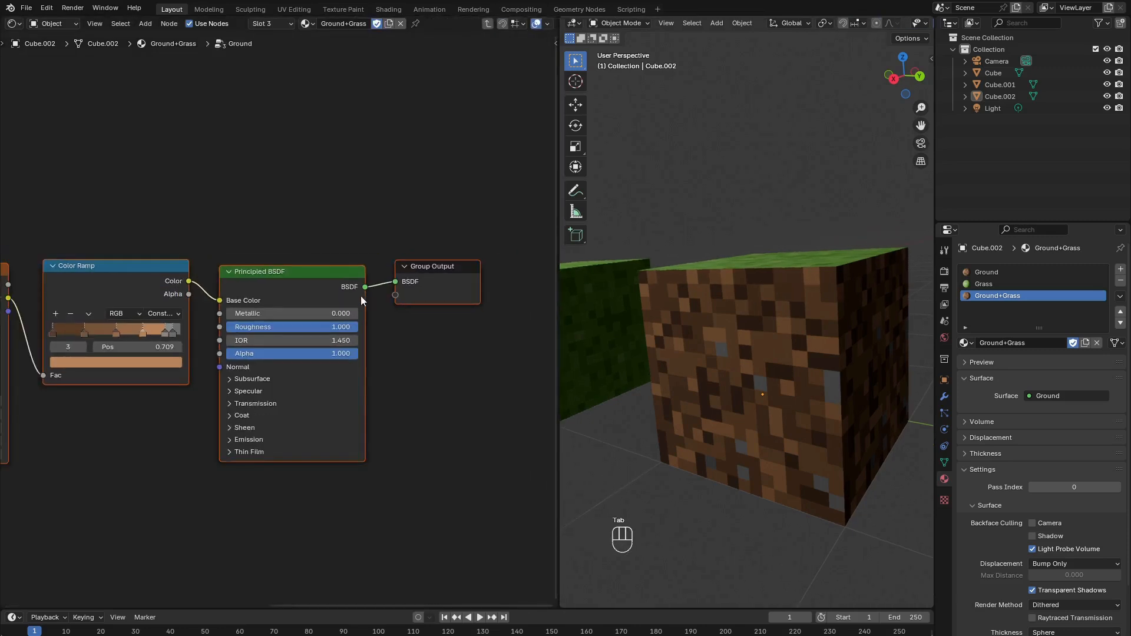
{"action": "left_click", "coordinate": [264, 270]}
{"action": "key", "text": "g"}
{"action": "left_click", "coordinate": [271, 338]}
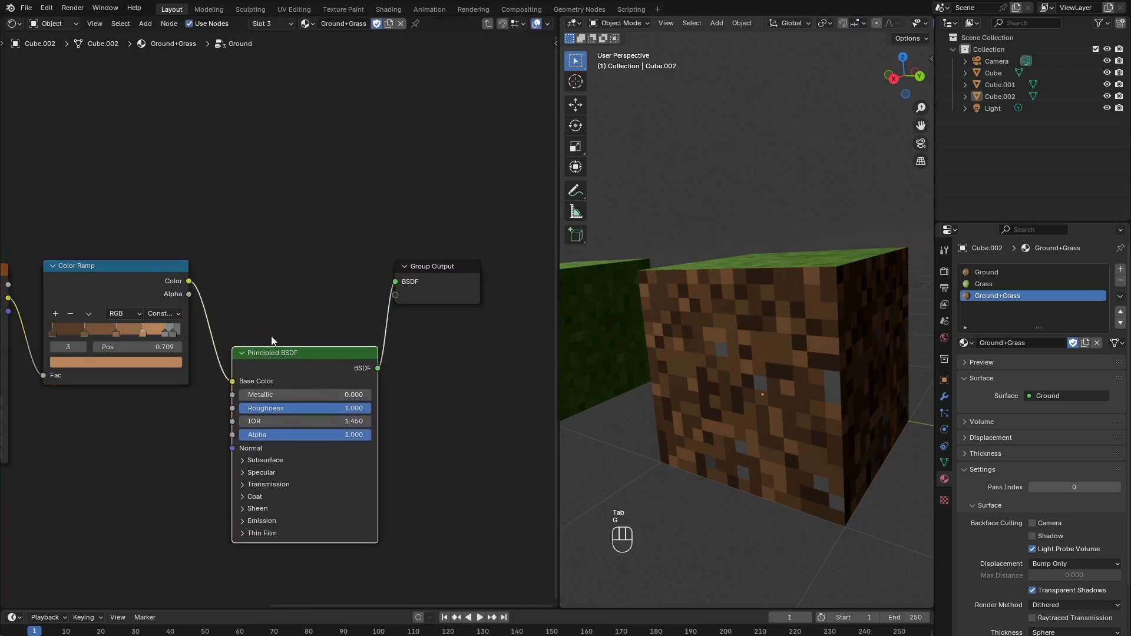
{"action": "left_click_drag", "start_coordinate": [189, 282], "coordinate": [396, 295]}
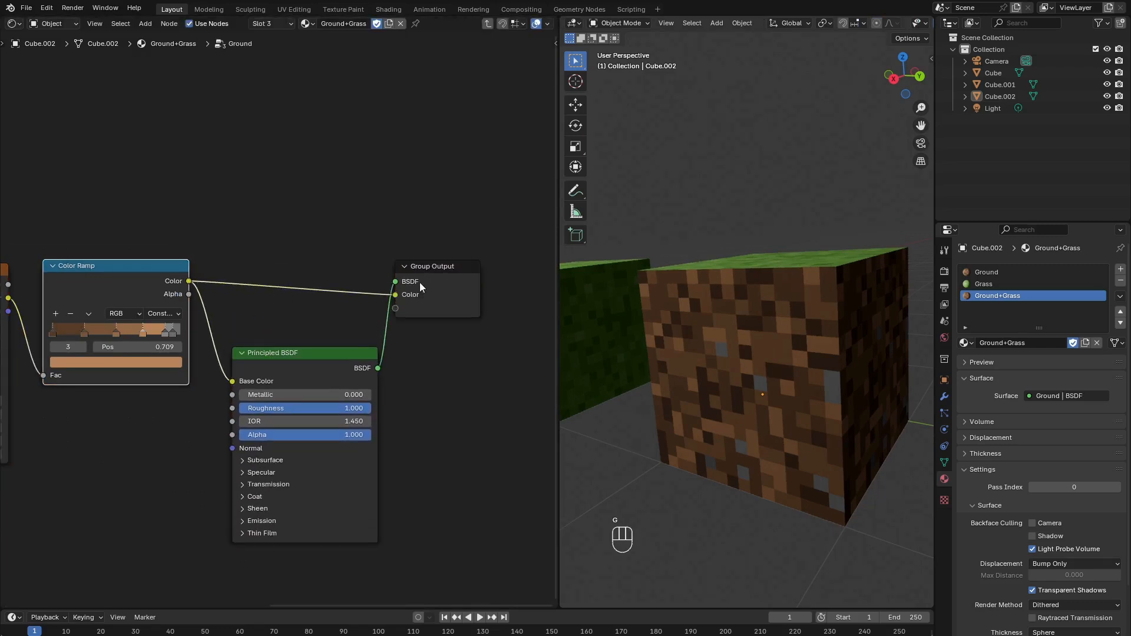
Remove the BSDF output socket from the Ground group so its outputs keep only Color.
{"action": "left_click", "coordinate": [420, 282]}
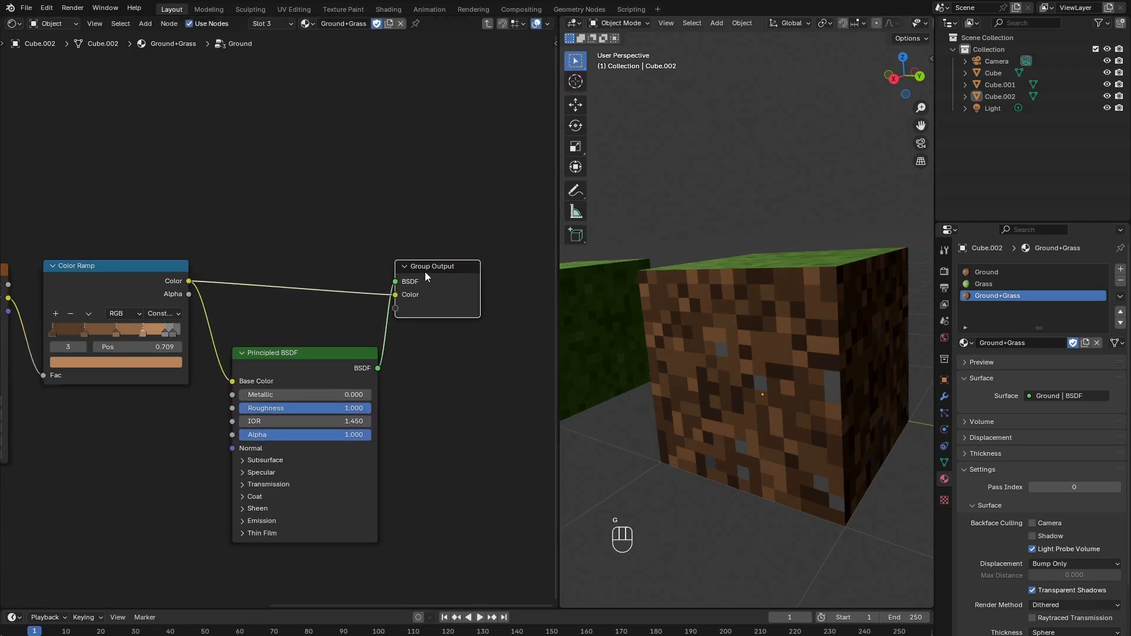
{"action": "left_click", "coordinate": [554, 44]}
{"action": "left_click", "coordinate": [552, 50]}
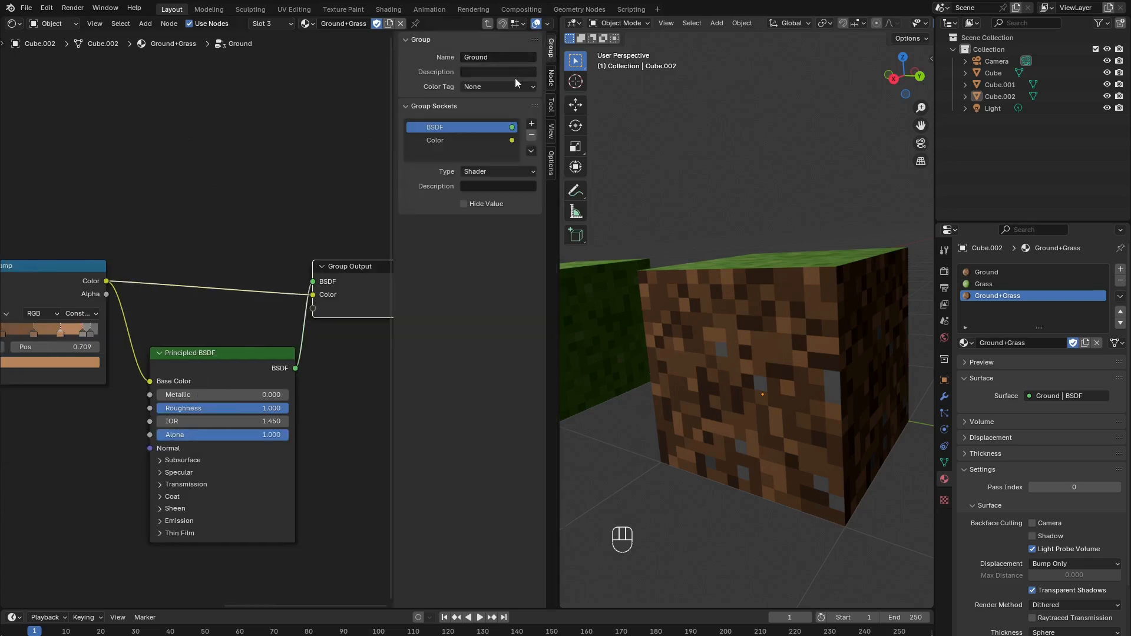
{"action": "left_click", "coordinate": [531, 137]}
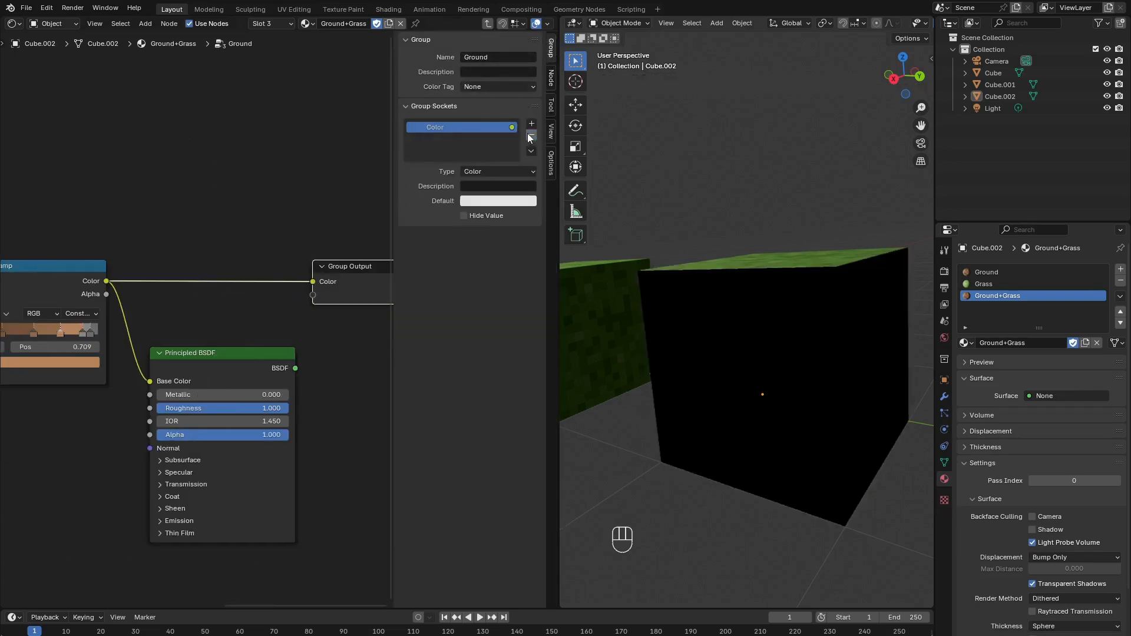
Delete the Principled BSDF inside the Ground group, move the Group Output closer to the Color Ramp and exit the group.
{"action": "left_click", "coordinate": [189, 353]}
{"action": "key", "text": "Delete"}
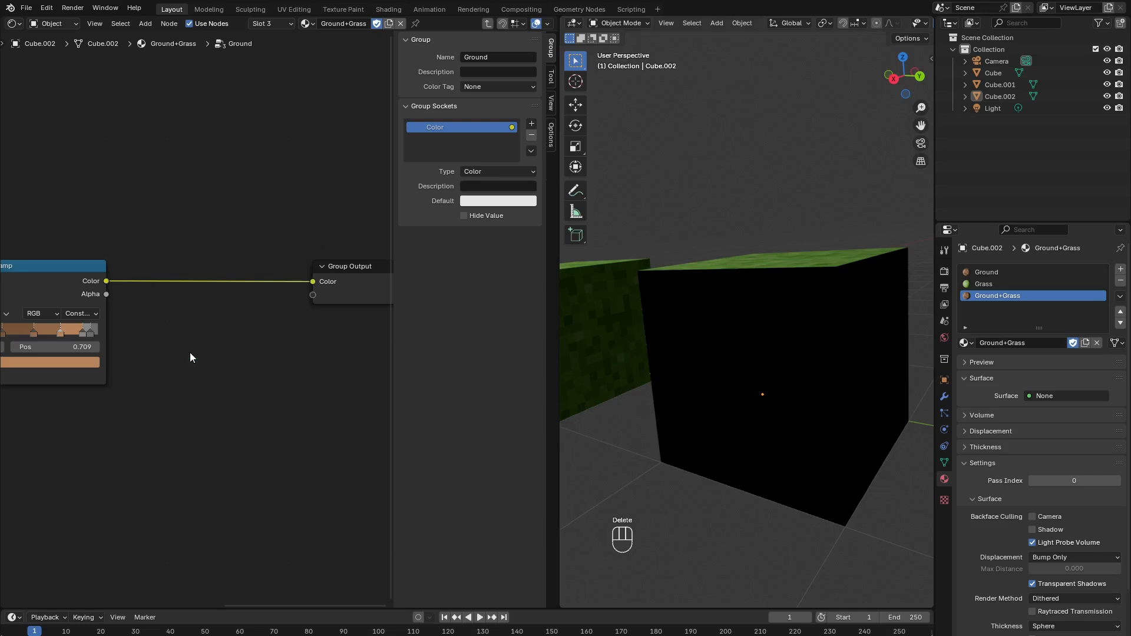
{"action": "left_click", "coordinate": [324, 274]}
{"action": "key", "text": "g"}
{"action": "left_click", "coordinate": [216, 295]}
{"action": "key", "text": "Tab"}
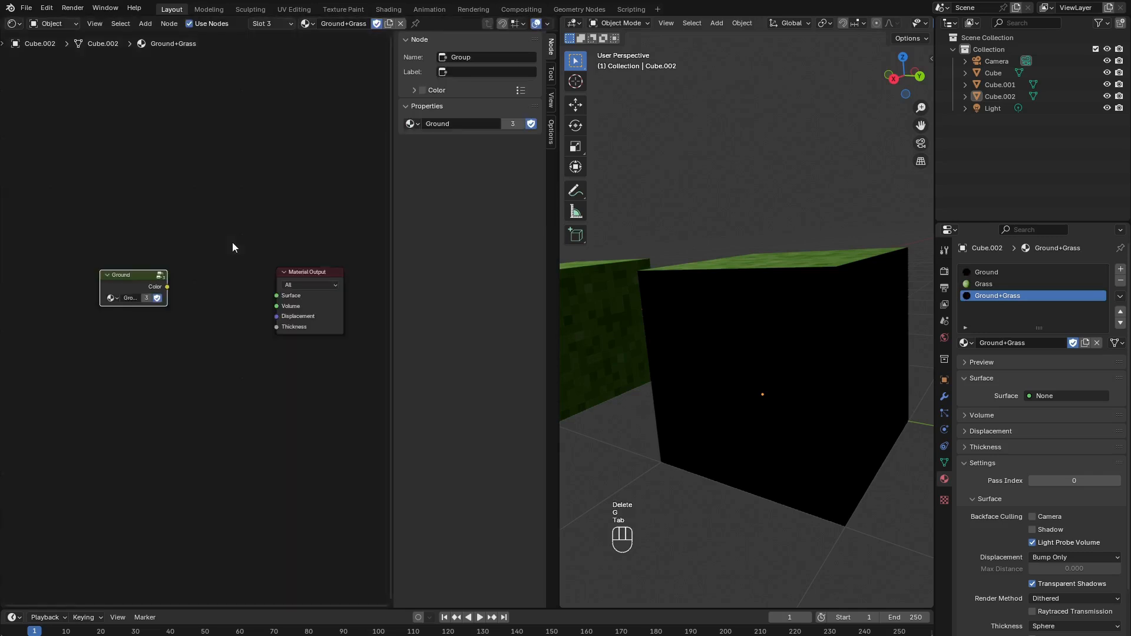
Add a Principled BSDF to the Ground+Grass material, linked from the Ground group's Color to Base Color and out to the Material Output's Surface.
{"action": "scroll", "coordinate": [212, 254], "scroll_direction": "up", "scroll_amount": 3}
{"action": "key", "text": "shift+a"}
{"action": "mouse_move", "coordinate": [165, 273]}
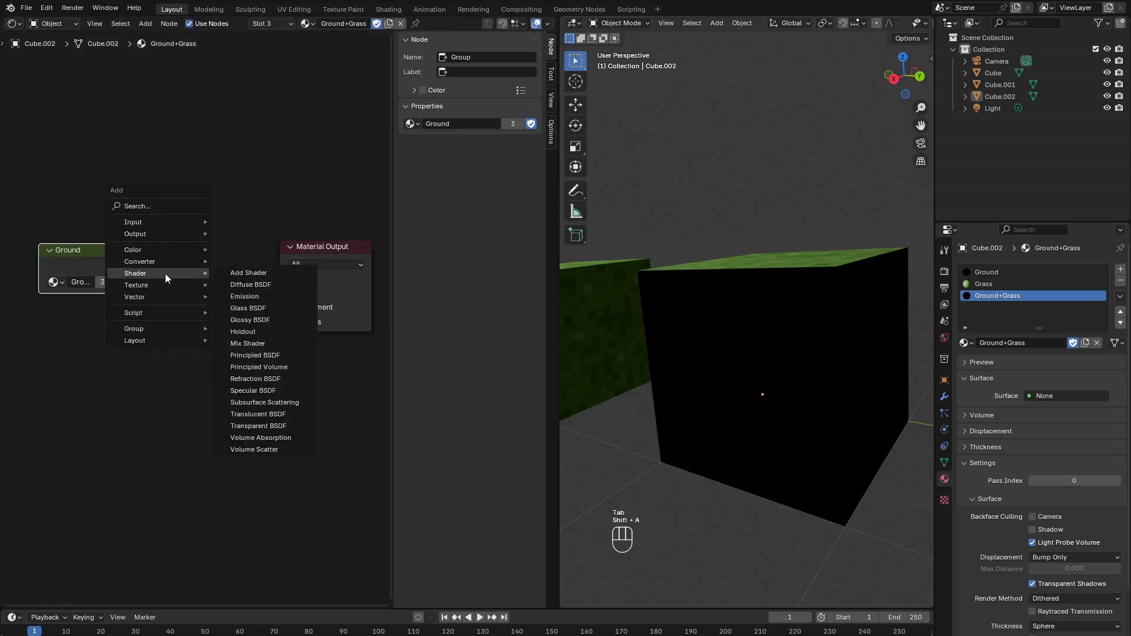
{"action": "left_click", "coordinate": [283, 357]}
{"action": "left_click", "coordinate": [165, 240]}
{"action": "middle_click_drag", "start_coordinate": [298, 248], "coordinate": [230, 248]}
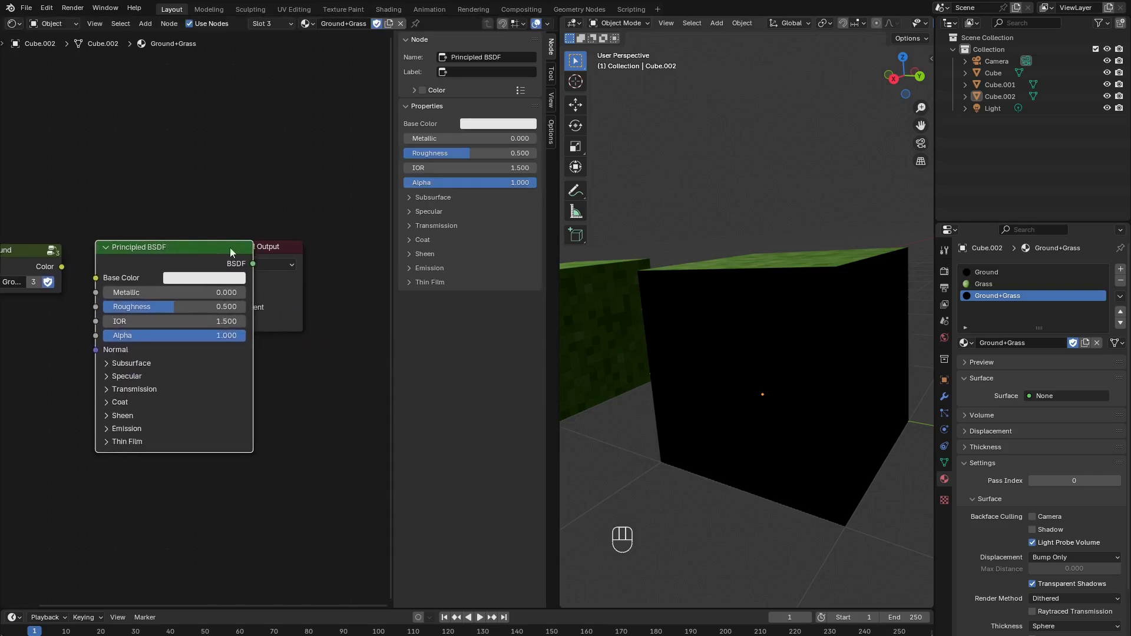
{"action": "left_click", "coordinate": [257, 245]}
{"action": "key", "text": "g"}
{"action": "left_click_drag", "start_coordinate": [253, 264], "coordinate": [278, 260]}
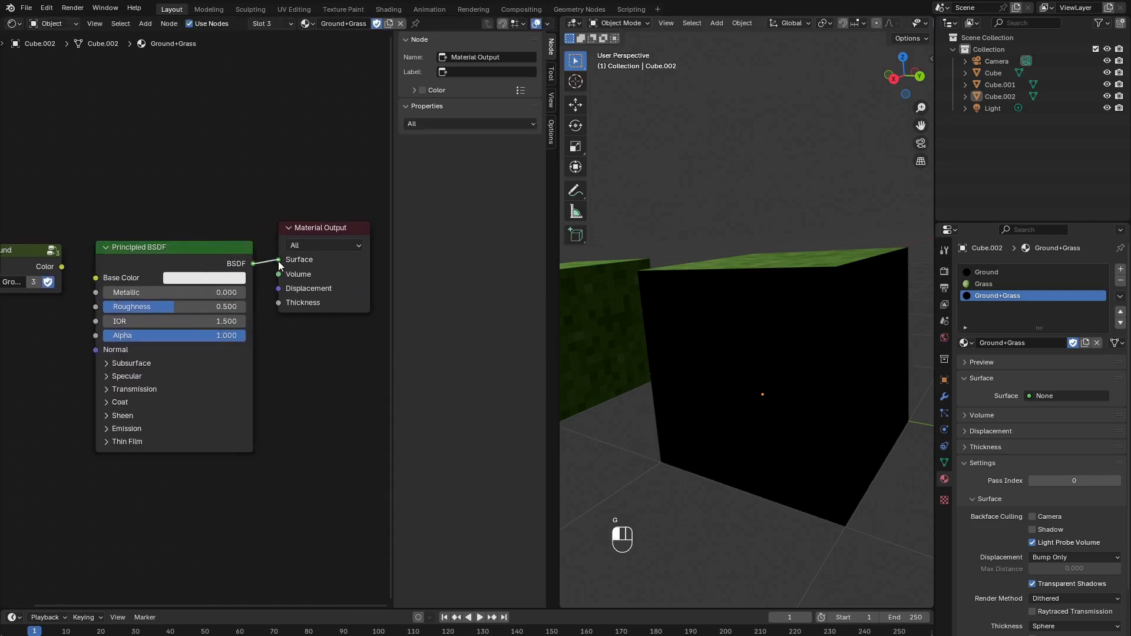
{"action": "left_click_drag", "start_coordinate": [92, 287], "coordinate": [95, 278]}
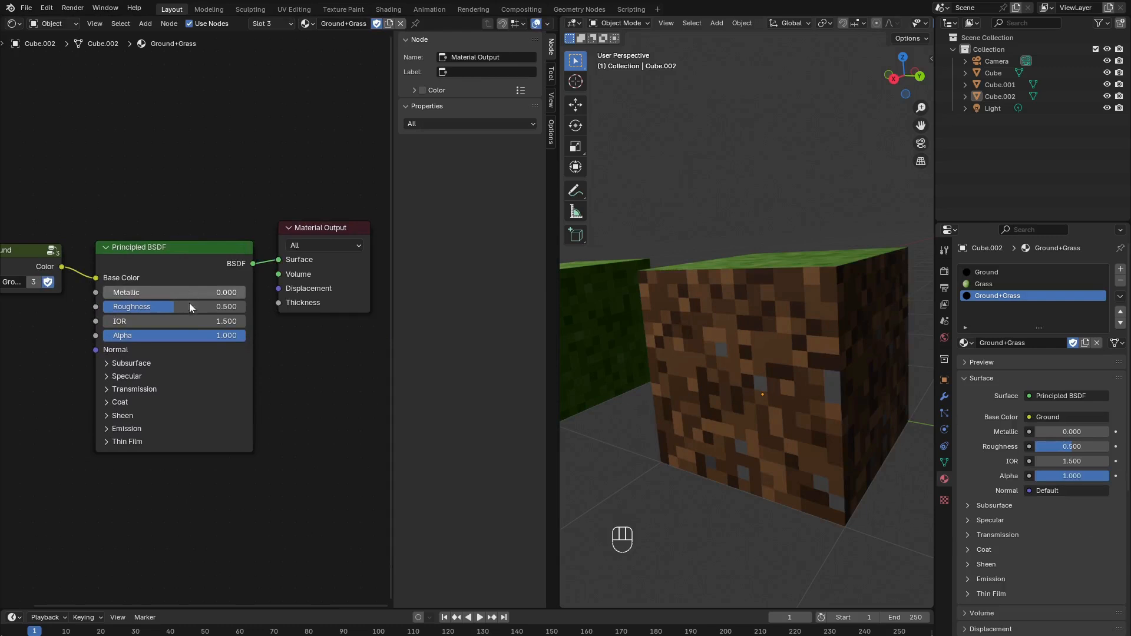
Set the roughness of the Ground+Grass material's Principled BSDF to 1.
{"action": "left_click", "coordinate": [178, 306]}
{"action": "type", "text": "1"}
{"action": "key", "text": "Return"}
Move the Ground group node and the Material Output farther away from the Principled BSDF.
{"action": "scroll", "coordinate": [144, 281], "scroll_direction": "down", "scroll_amount": 2}
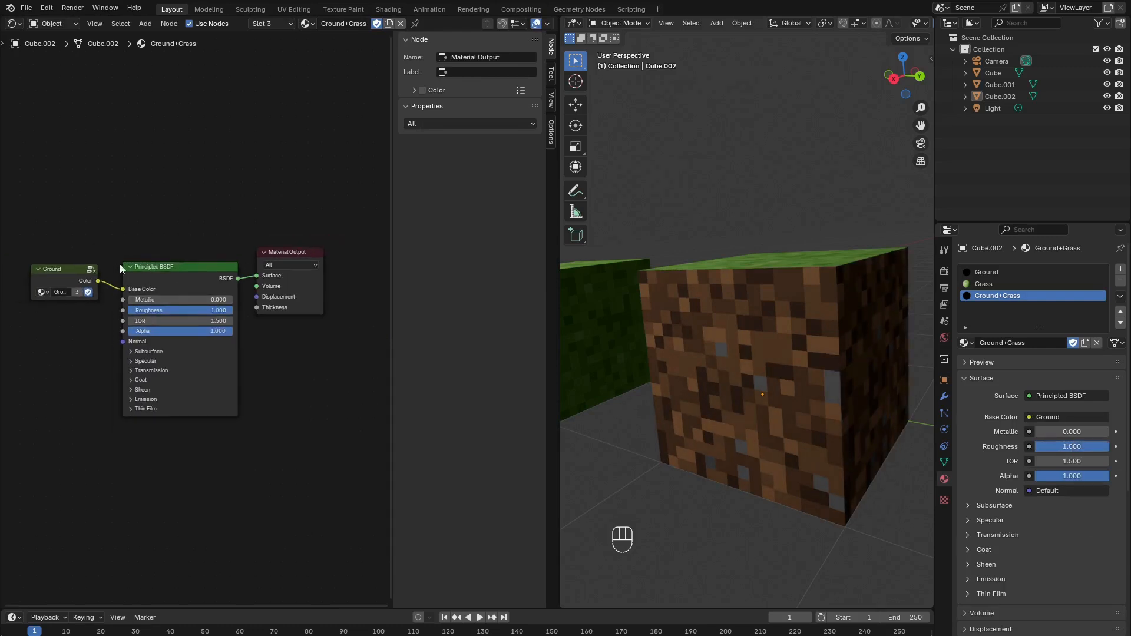
{"action": "left_click", "coordinate": [143, 275]}
{"action": "middle_click_drag", "start_coordinate": [119, 264], "coordinate": [154, 263]}
{"action": "key", "text": "g"}
{"action": "left_click", "coordinate": [101, 245]}
{"action": "left_click", "coordinate": [292, 260]}
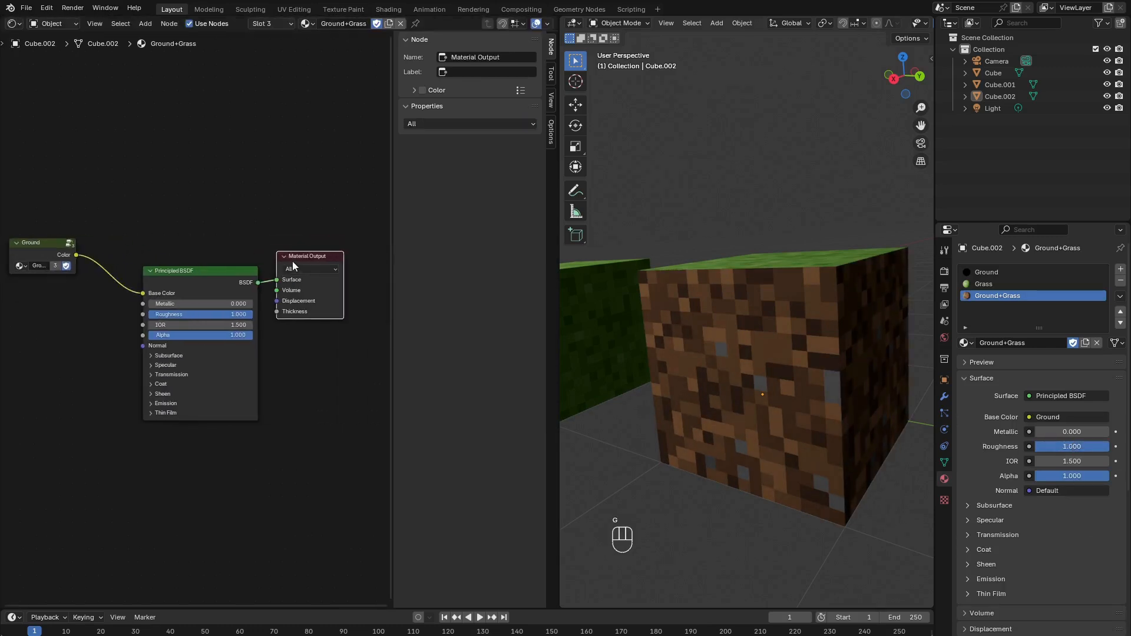
{"action": "key", "text": "g"}
{"action": "left_click", "coordinate": [311, 248]}
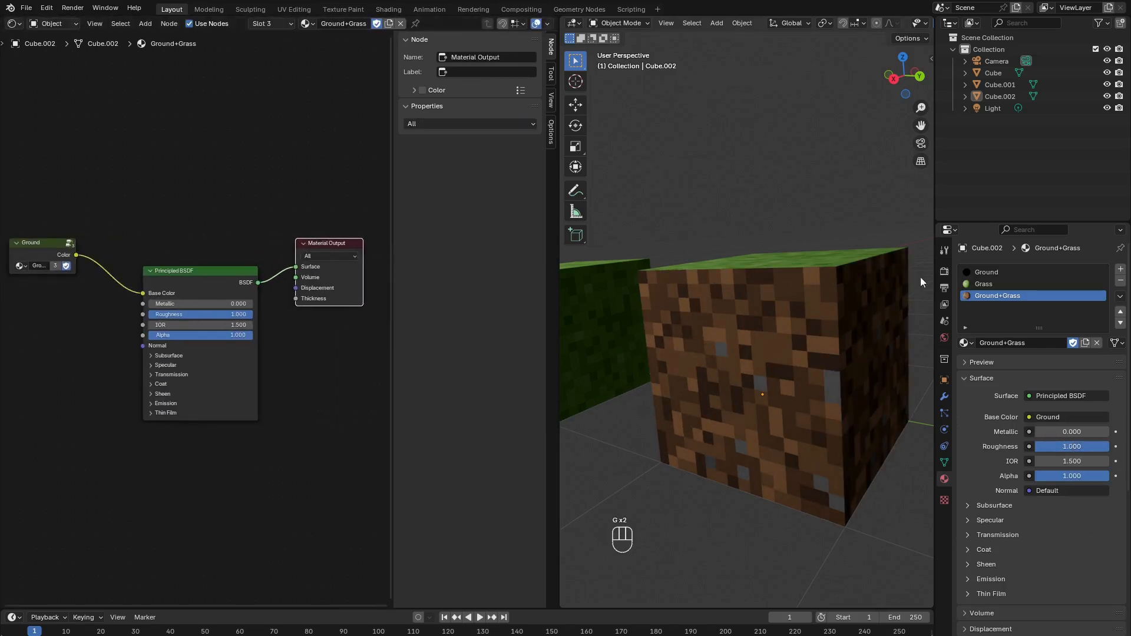
Enter the Grass group of the Grass material and link the Color Ramp's Color to a new Group Output socket.
{"action": "left_click", "coordinate": [984, 285]}
{"action": "middle_click_drag", "start_coordinate": [145, 334], "coordinate": [202, 322]}
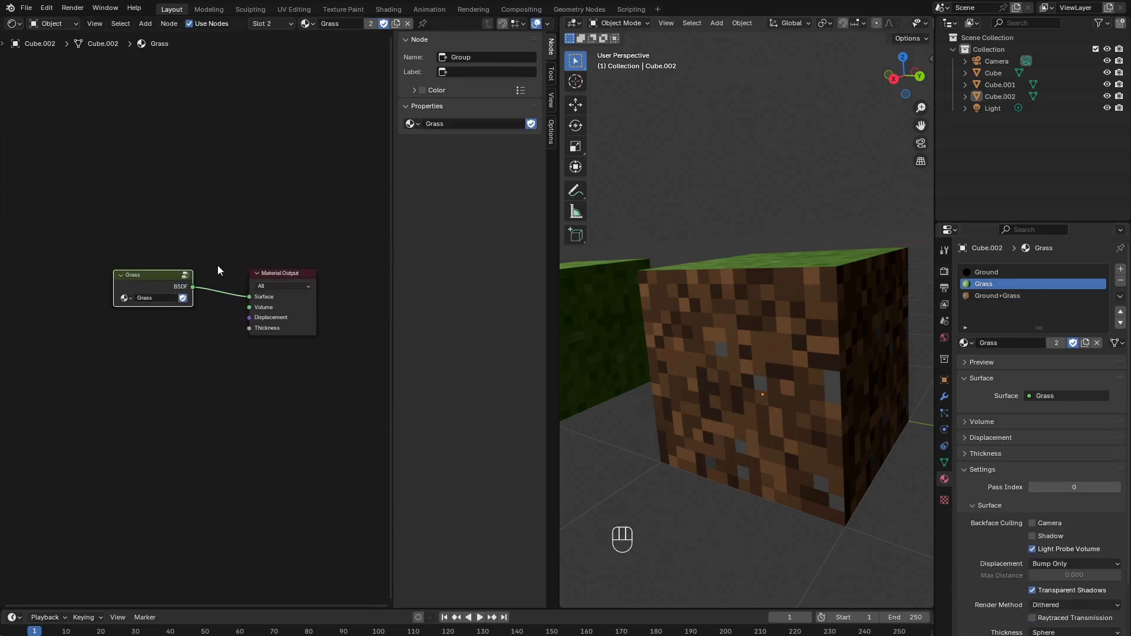
{"action": "key", "text": "Tab"}
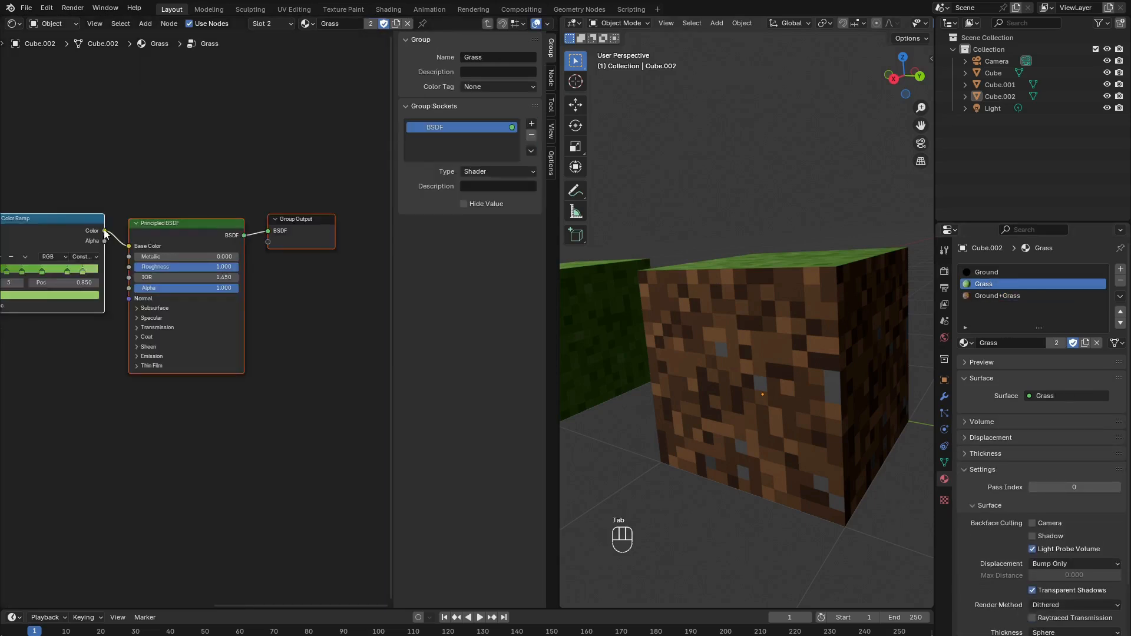
{"action": "left_click_drag", "start_coordinate": [228, 236], "coordinate": [261, 248]}
Delete the Principled BSDF inside the Grass group and remove the group's BSDF output socket.
{"action": "left_click", "coordinate": [210, 227]}
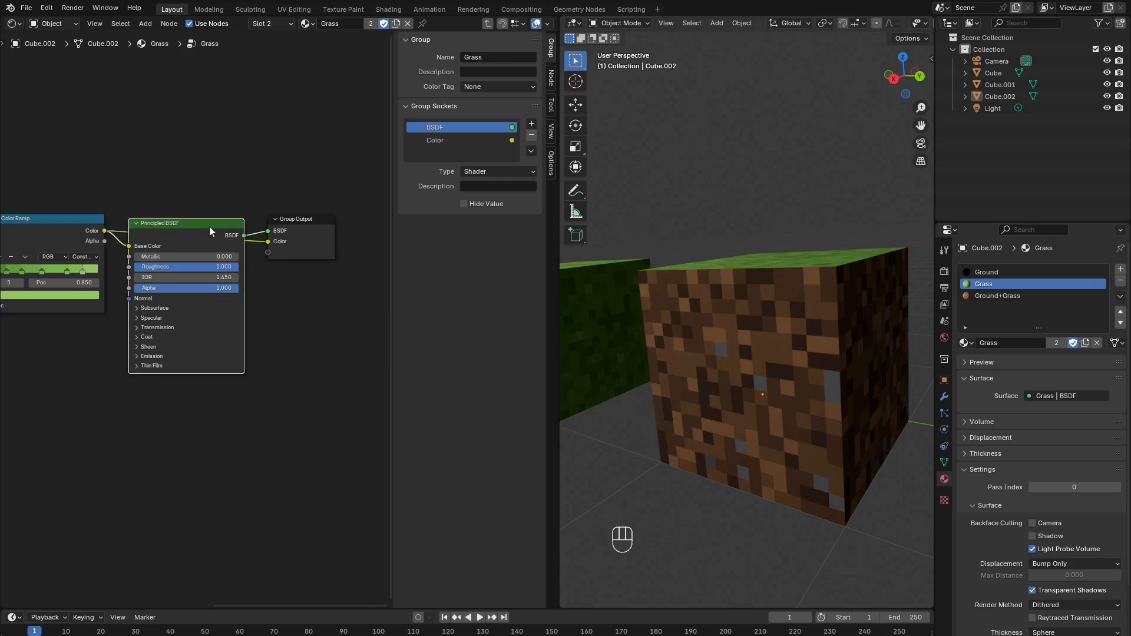
{"action": "key", "text": "Delete"}
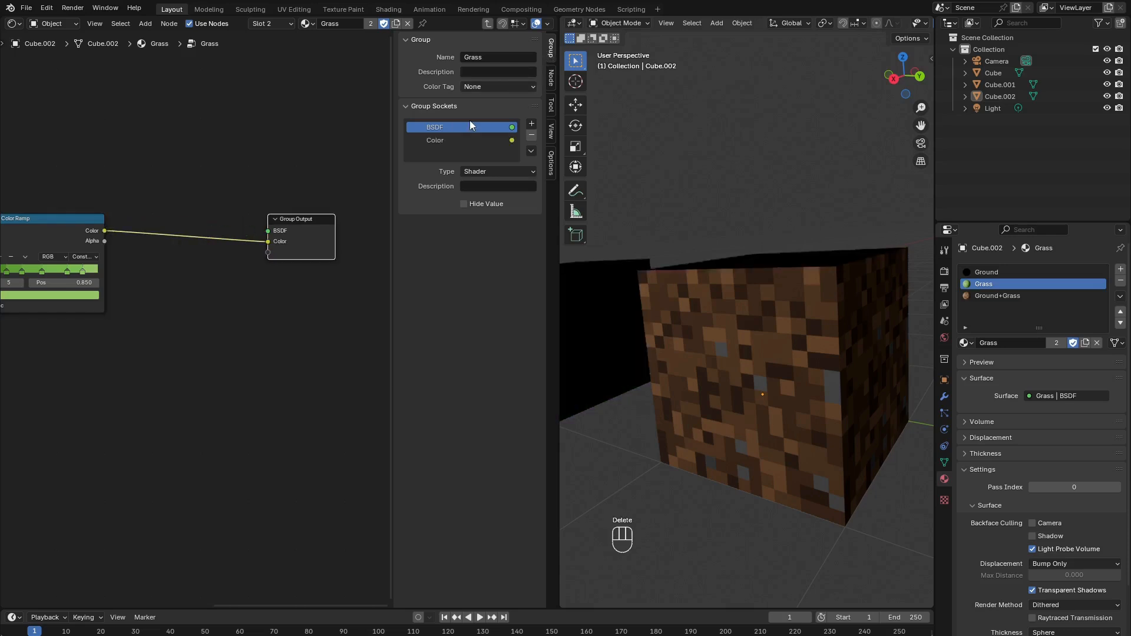
{"action": "left_click", "coordinate": [531, 135]}
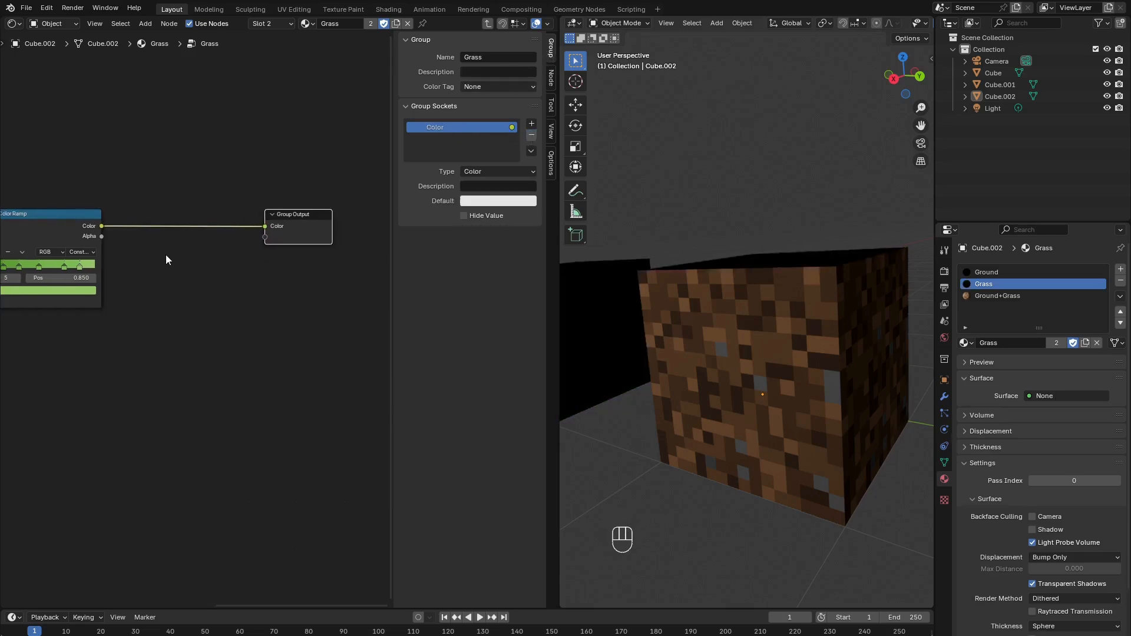
Exit the Grass group, move the Material Output away and place a new Principled BSDF between the two nodes.
{"action": "key", "text": "Tab"}
{"action": "key", "text": "g"}
{"action": "left_click", "coordinate": [319, 278]}
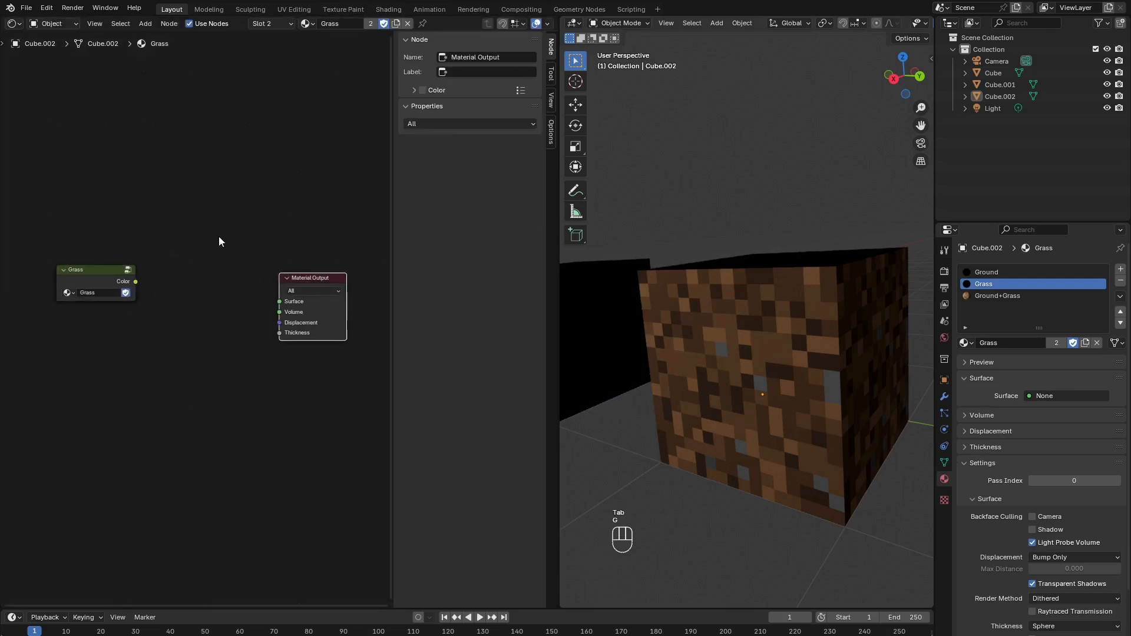
{"action": "key", "text": "shift+a"}
{"action": "mouse_move", "coordinate": [218, 236]}
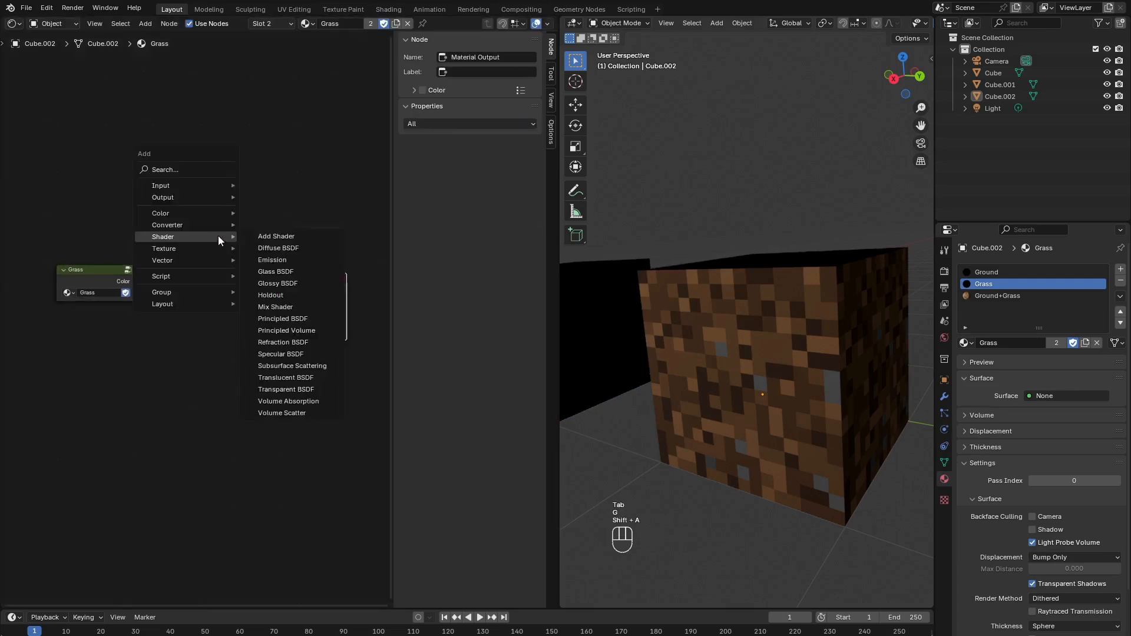
{"action": "left_click", "coordinate": [293, 319]}
{"action": "left_click", "coordinate": [157, 251]}
Set the new Principled BSDF's roughness to 1, linking Grass Color to its Base Color and its BSDF to the Material Output's Surface.
{"action": "scroll", "coordinate": [250, 291], "scroll_direction": "up", "scroll_amount": 2}
{"action": "left_click", "coordinate": [250, 292]}
{"action": "type", "text": "1"}
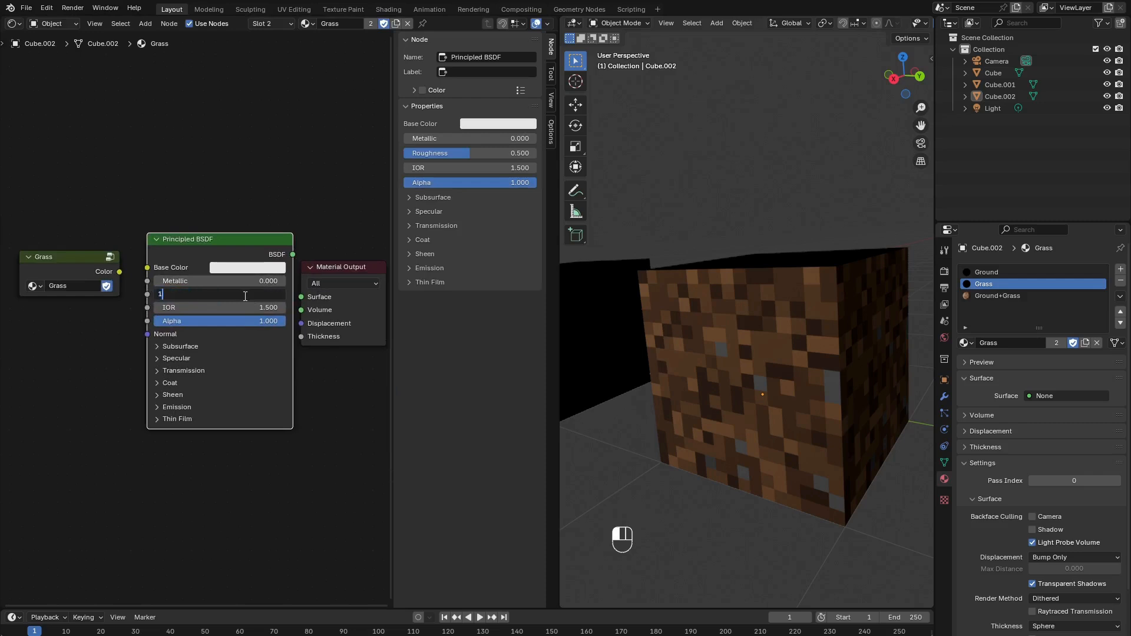
{"action": "key", "text": "Return"}
{"action": "left_click_drag", "start_coordinate": [127, 274], "coordinate": [147, 267]}
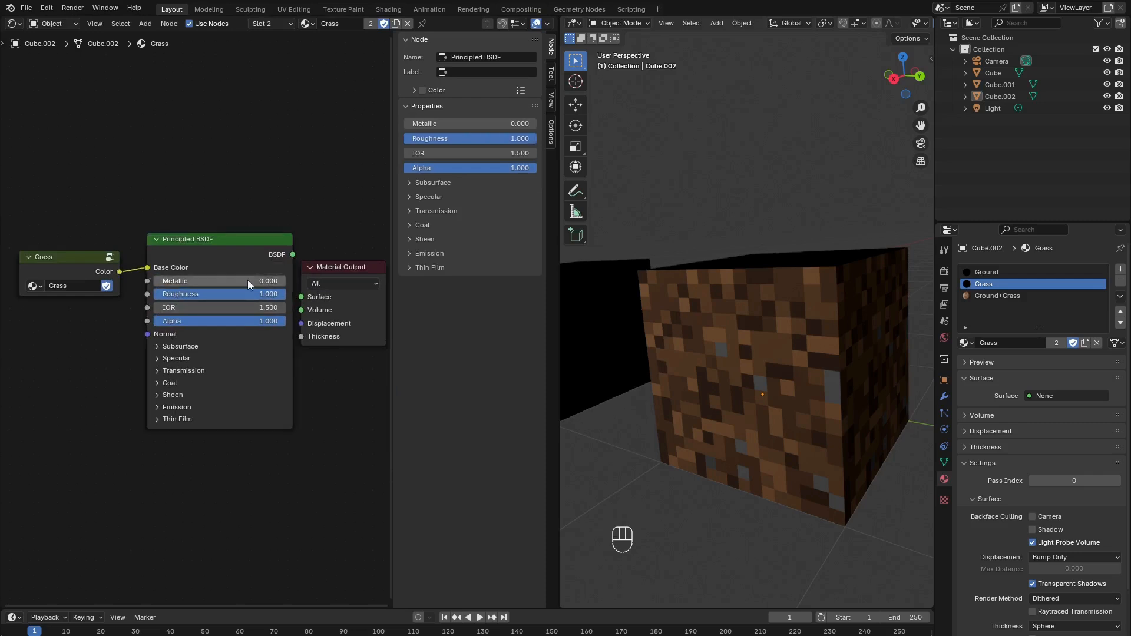
{"action": "left_click", "coordinate": [324, 270]}
{"action": "key", "text": "g"}
{"action": "left_click_drag", "start_coordinate": [293, 255], "coordinate": [335, 263]}
On the first cube's Ground material, add a Principled BSDF before the Material Output and link the Ground group's Color to its Base Color.
{"action": "middle_click_drag", "start_coordinate": [749, 330], "coordinate": [846, 443]}
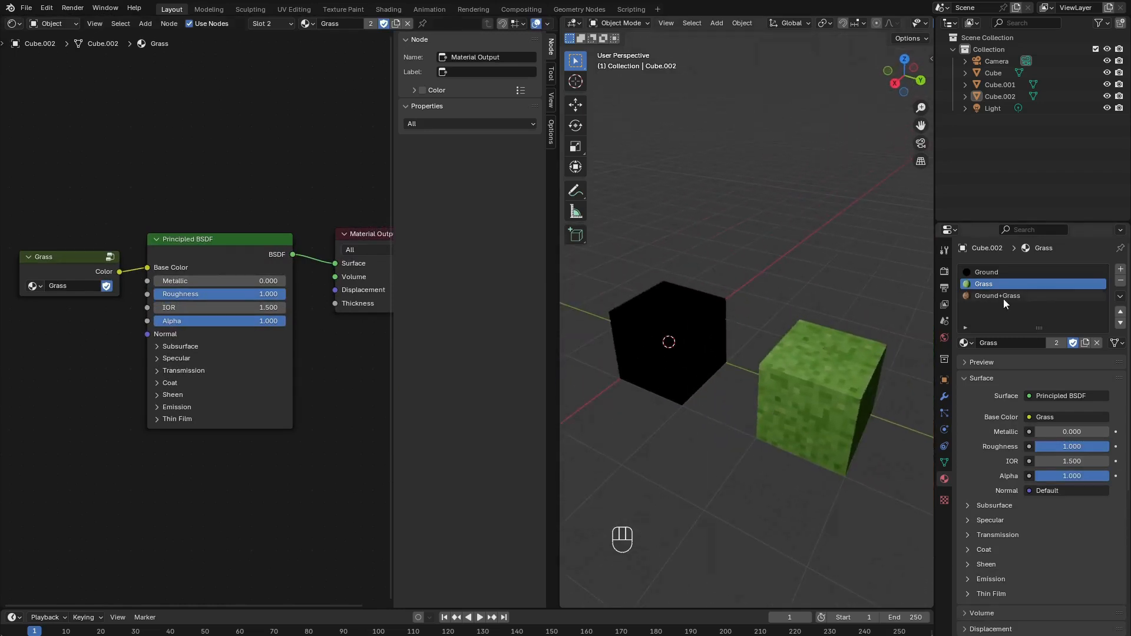
{"action": "left_click", "coordinate": [988, 272]}
{"action": "left_click", "coordinate": [613, 321]}
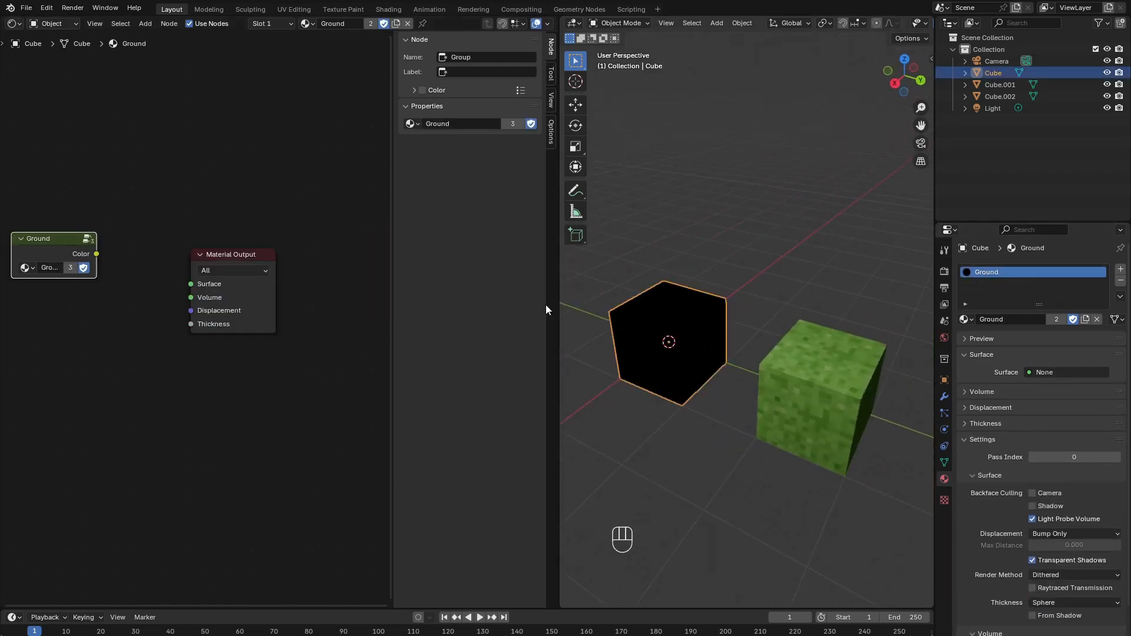
{"action": "left_click", "coordinate": [210, 258]}
{"action": "key", "text": "g"}
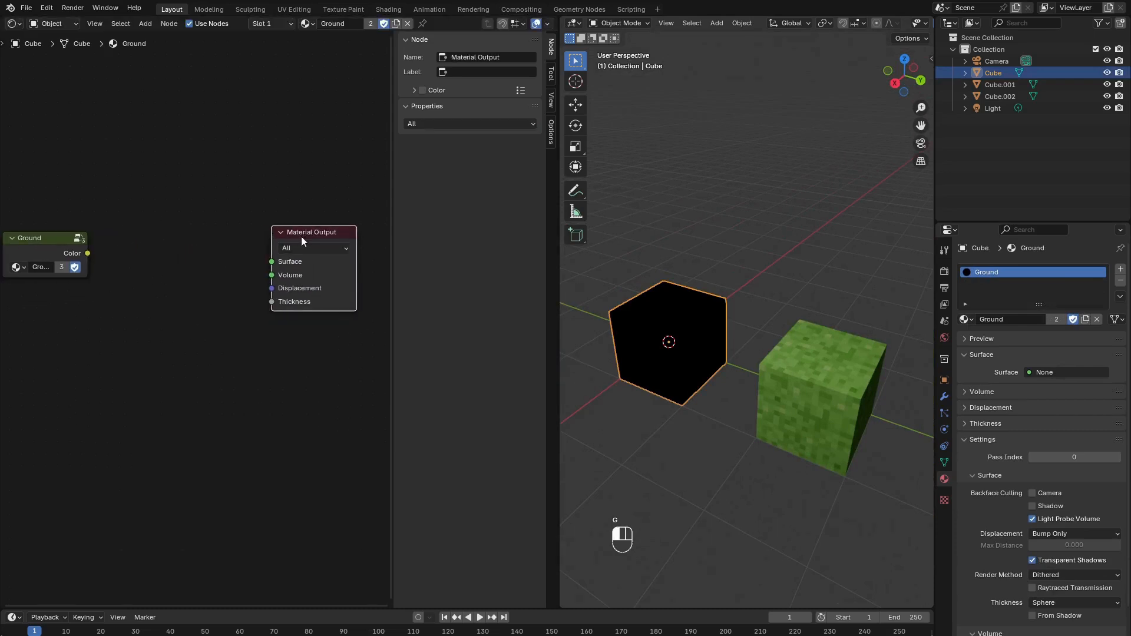
{"action": "left_click", "coordinate": [302, 235]}
{"action": "key", "text": "shift+a"}
{"action": "mouse_move", "coordinate": [193, 220]}
{"action": "left_click", "coordinate": [280, 308]}
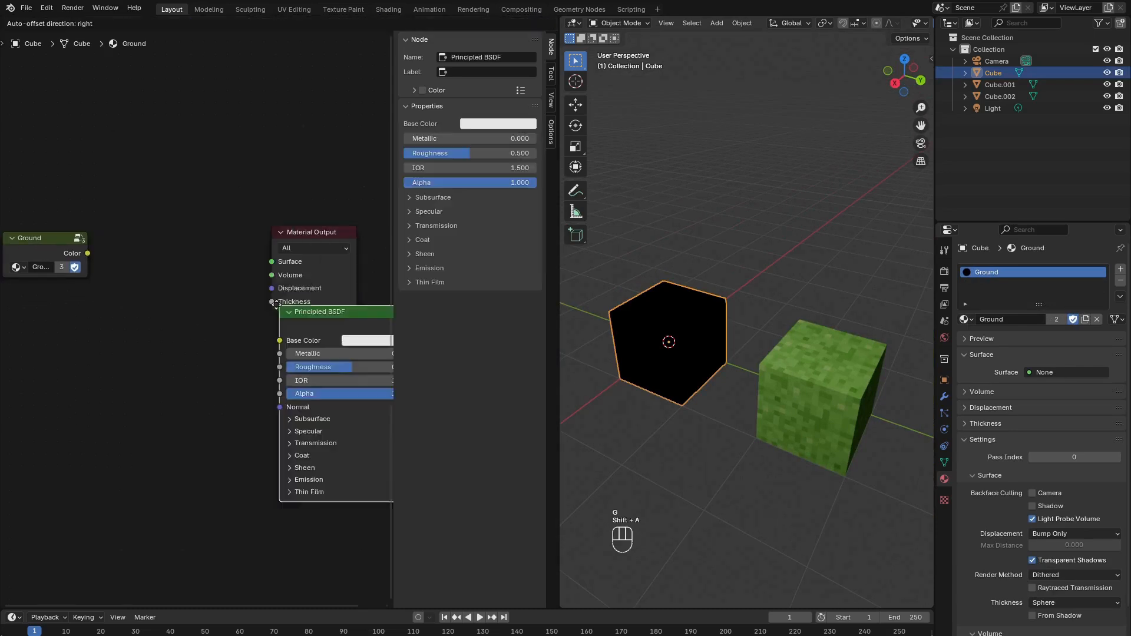
{"action": "left_click", "coordinate": [103, 250]}
{"action": "left_click_drag", "start_coordinate": [91, 254], "coordinate": [127, 257]}
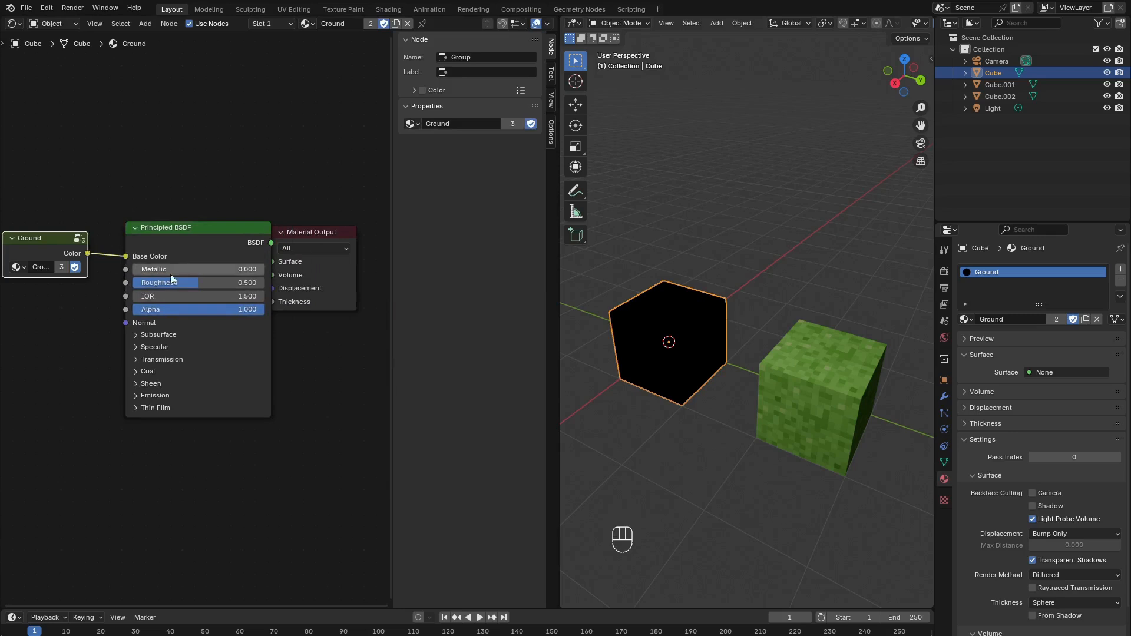
Link the Ground material's Principled BSDF to the Material Output's Surface, with the output moved farther away, and set roughness to 1.
{"action": "middle_click_drag", "start_coordinate": [274, 255], "coordinate": [186, 261]}
{"action": "left_click", "coordinate": [204, 238]}
{"action": "key", "text": "g"}
{"action": "left_click", "coordinate": [249, 226]}
{"action": "left_click_drag", "start_coordinate": [184, 247], "coordinate": [229, 254]}
{"action": "middle_click_drag", "start_coordinate": [157, 290], "coordinate": [183, 284]}
{"action": "left_click", "coordinate": [176, 286]}
{"action": "type", "text": "1"}
{"action": "key", "text": "Return"}
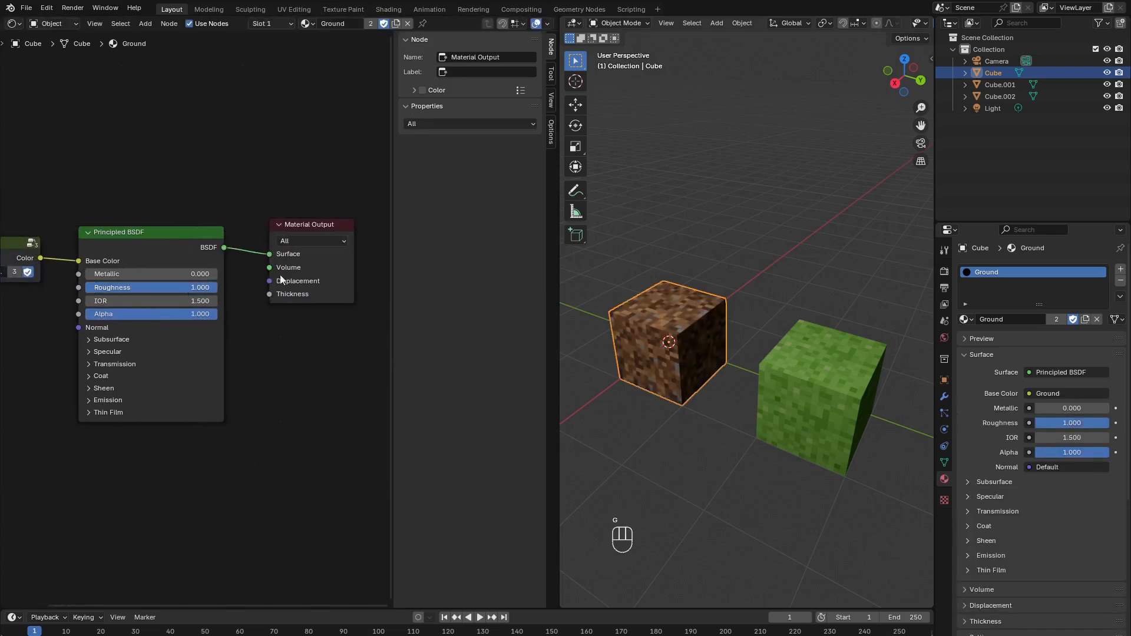
Widen the 3D viewport over the node sidebar, select the grass-topped cube and make its Ground+Grass material slot active.
{"action": "mouse_move", "coordinate": [390, 257]}
{"action": "left_mouse_down"}
{"action": "mouse_move", "coordinate": [564, 268]}
{"action": "mouse_move", "coordinate": [391, 253]}
{"action": "left_mouse_up"}
{"action": "scroll", "coordinate": [274, 274], "scroll_direction": "down", "scroll_amount": 1}
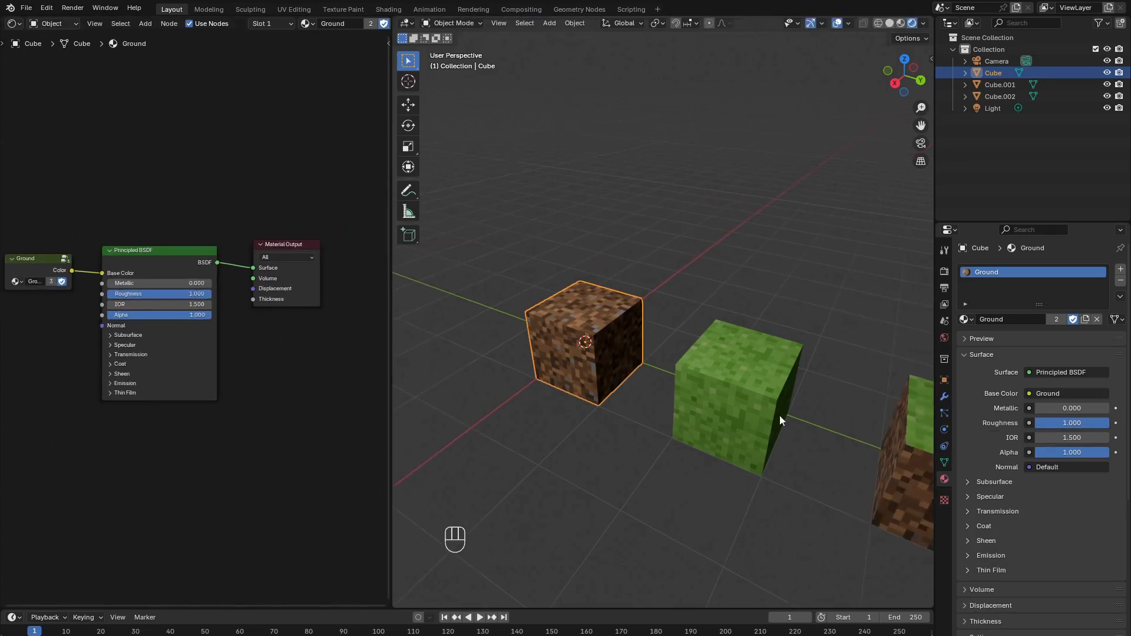
{"action": "middle_click_drag", "start_coordinate": [780, 416], "coordinate": [627, 328], "text": "shift"}
{"action": "key", "text": "a"}
{"action": "key", "text": "a"}
{"action": "left_click", "coordinate": [748, 344], "text": "shift"}
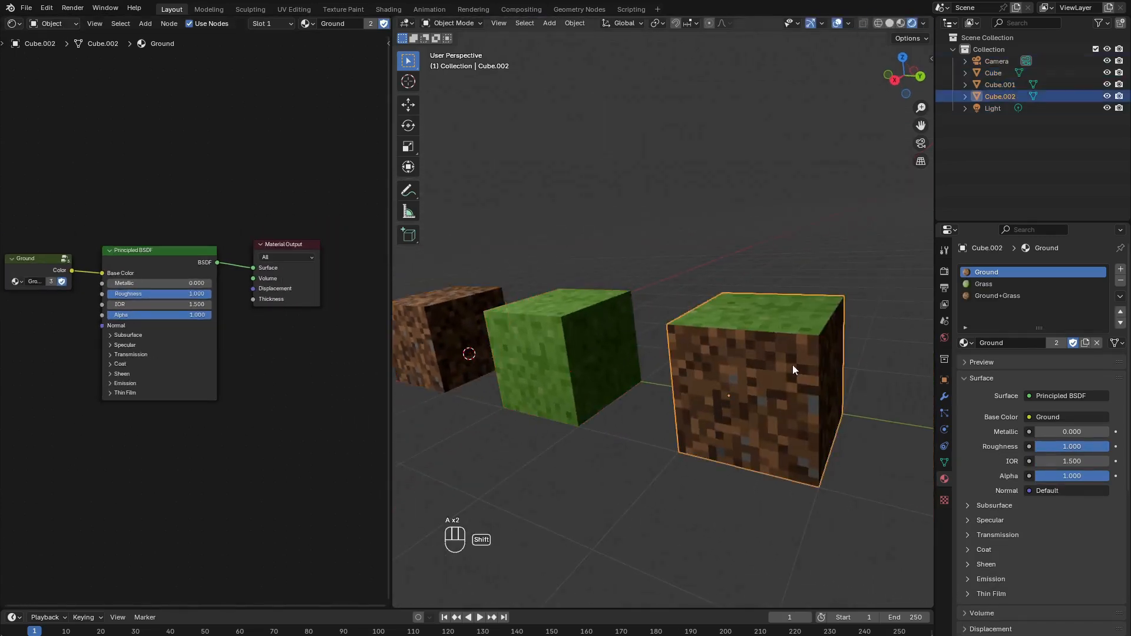
{"action": "middle_click_drag", "start_coordinate": [793, 370], "coordinate": [773, 341], "text": "shift"}
{"action": "left_click", "coordinate": [999, 295]}
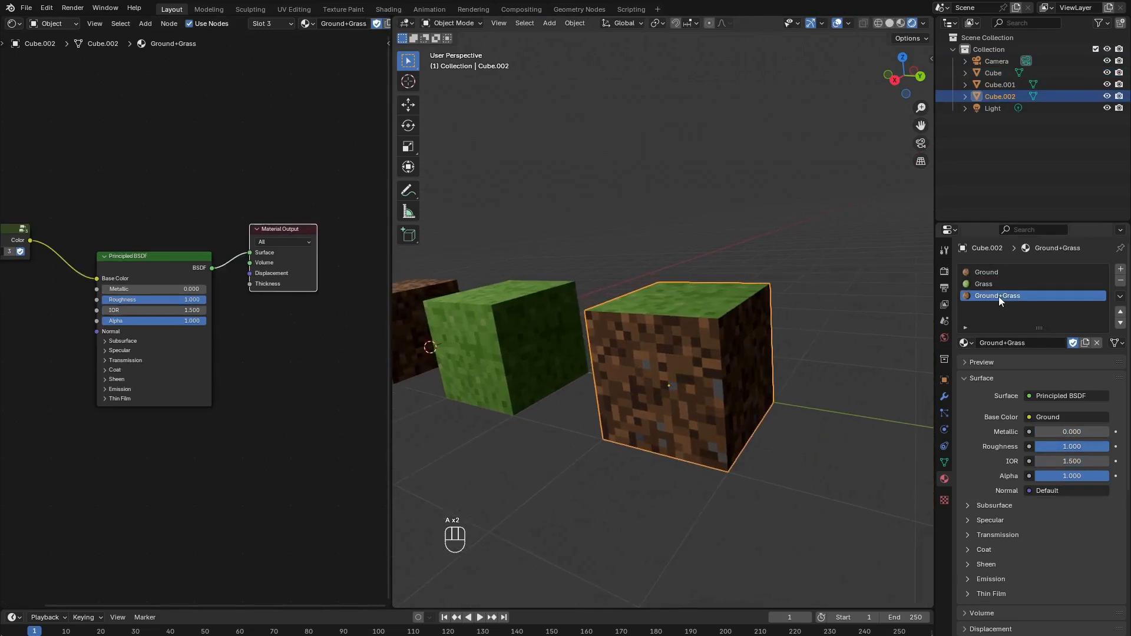
{"action": "key", "text": "Home"}
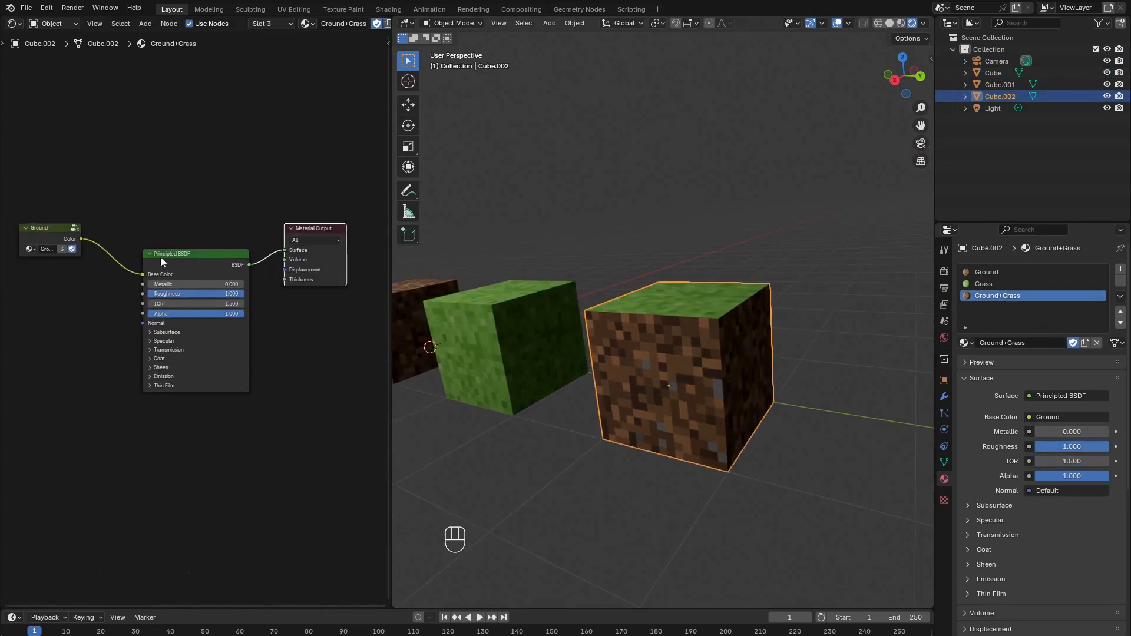
Spread the Material Output, Principled BSDF and Ground group node apart to leave room between Ground and the shader.
{"action": "left_click", "coordinate": [161, 257]}
{"action": "left_click", "coordinate": [300, 227]}
{"action": "key", "text": "g"}
{"action": "left_click", "coordinate": [331, 188]}
{"action": "left_click", "coordinate": [196, 253]}
{"action": "key", "text": "g"}
{"action": "left_click", "coordinate": [246, 221]}
{"action": "middle_click_drag", "start_coordinate": [116, 219], "coordinate": [263, 242]}
{"action": "scroll", "coordinate": [263, 241], "scroll_direction": "up", "scroll_amount": 2}
{"action": "left_click", "coordinate": [172, 259]}
{"action": "key", "text": "g"}
{"action": "left_click", "coordinate": [101, 207]}
Add the Grass node group to the Ground+Grass material, placed below the Ground group node.
{"action": "key", "text": "shift+a"}
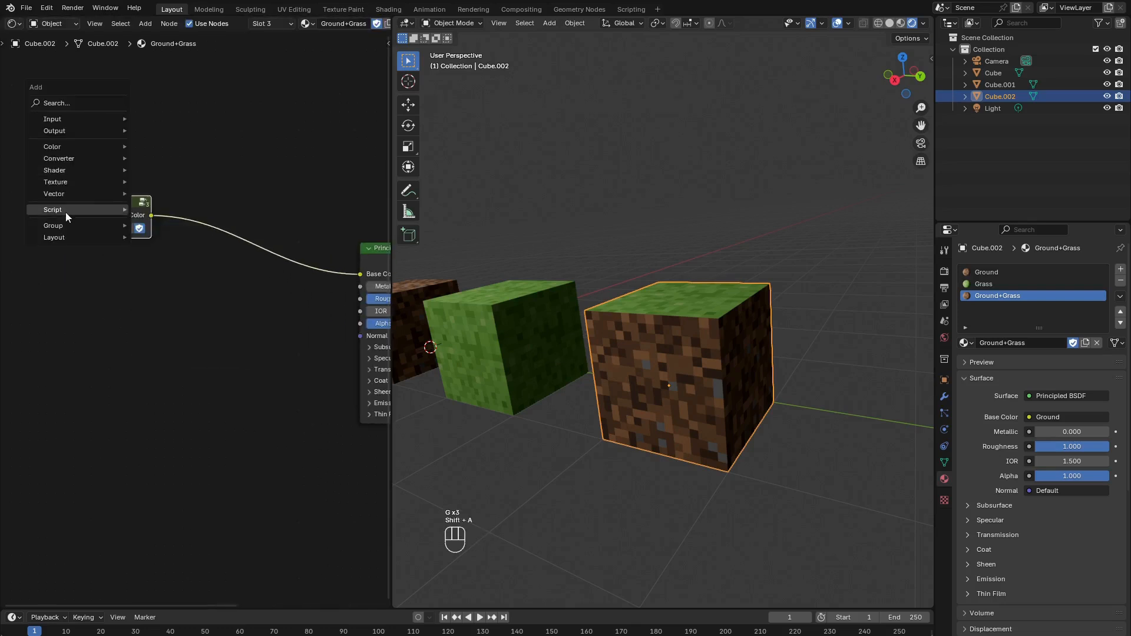
{"action": "mouse_move", "coordinate": [69, 224]}
{"action": "left_click", "coordinate": [170, 234]}
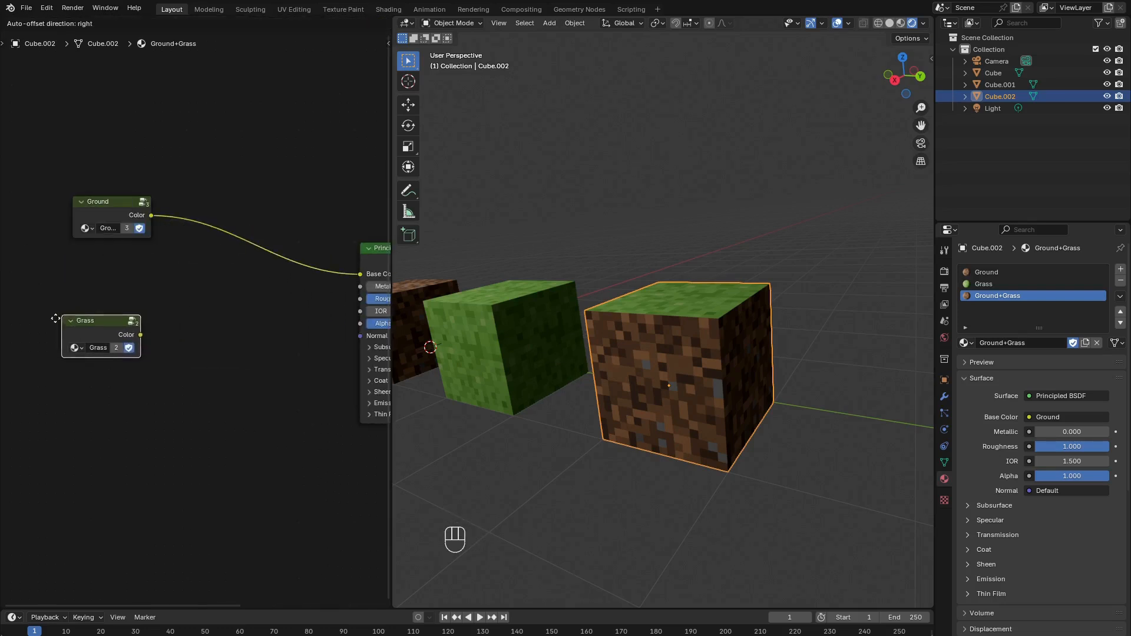
{"action": "left_click", "coordinate": [40, 330]}
{"action": "middle_click_drag", "start_coordinate": [86, 295], "coordinate": [109, 315]}
Reposition the Ground and Grass group nodes and move the Principled BSDF slightly up, away from the Material Output.
{"action": "right_click", "coordinate": [185, 207]}
{"action": "key", "text": "g"}
{"action": "left_click", "coordinate": [89, 279]}
{"action": "left_click", "coordinate": [168, 333]}
{"action": "key", "text": "g"}
{"action": "left_click", "coordinate": [210, 356]}
{"action": "scroll", "coordinate": [109, 315], "scroll_direction": "down", "scroll_amount": 5}
{"action": "middle_click_drag", "start_coordinate": [253, 301], "coordinate": [165, 302]}
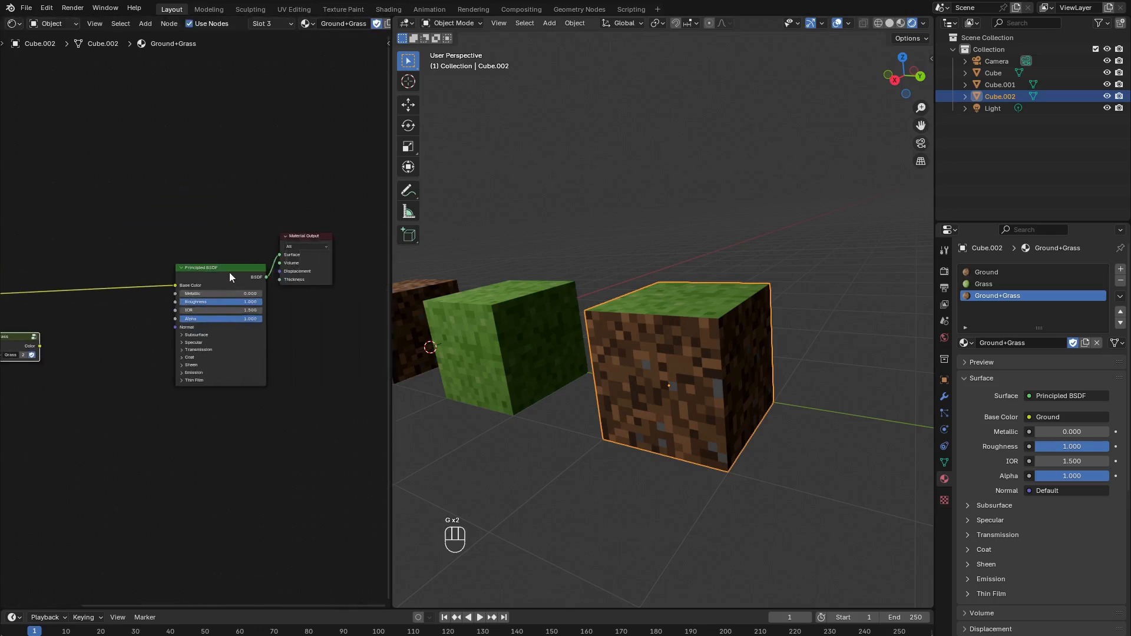
{"action": "left_click", "coordinate": [229, 272]}
{"action": "key", "text": "g"}
{"action": "left_click", "coordinate": [206, 252]}
Open the choice of color nodes to add between the group nodes and the Principled BSDF.
{"action": "middle_click_drag", "start_coordinate": [84, 254], "coordinate": [177, 246]}
{"action": "scroll", "coordinate": [170, 244], "scroll_direction": "up", "scroll_amount": 4}
{"action": "middle_click_drag", "start_coordinate": [108, 221], "coordinate": [203, 236]}
{"action": "key", "text": "shift+a"}
{"action": "mouse_move", "coordinate": [167, 221]}
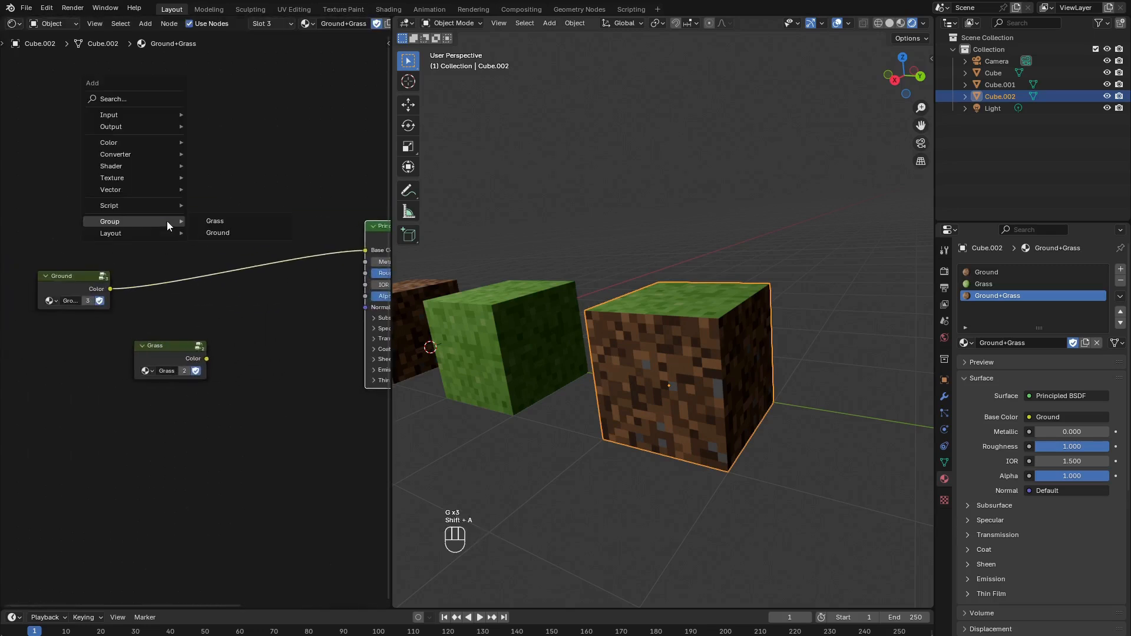
{"action": "mouse_move", "coordinate": [124, 143]}
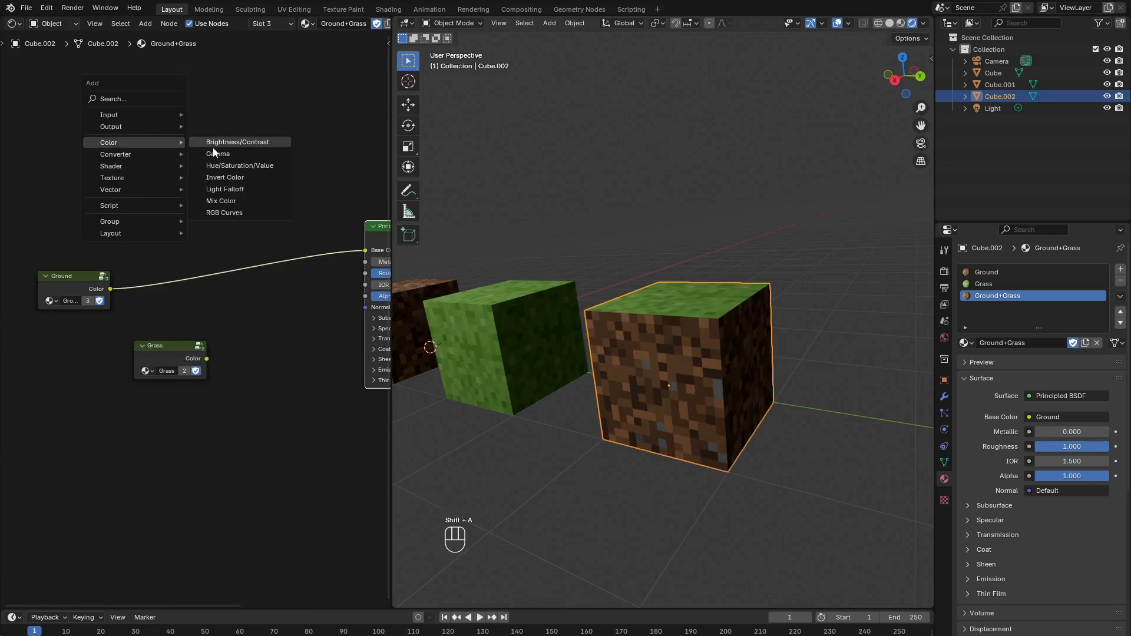
Insert a Mix Color node between Ground and the Principled BSDF base color, and connect the Grass color to its B input.
{"action": "left_click", "coordinate": [236, 199]}
{"action": "left_click", "coordinate": [235, 200]}
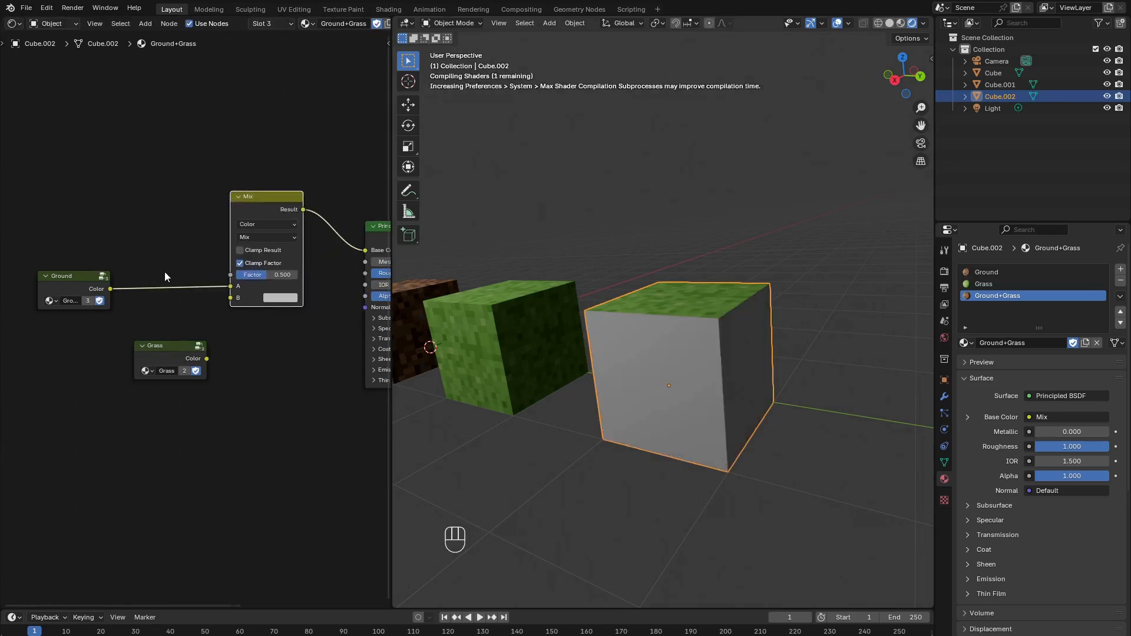
{"action": "scroll", "coordinate": [141, 276], "scroll_direction": "up", "scroll_amount": 1}
{"action": "middle_click_drag", "start_coordinate": [163, 335], "coordinate": [190, 318]}
{"action": "left_click", "coordinate": [197, 334]}
{"action": "key", "text": "g"}
{"action": "left_click", "coordinate": [181, 370]}
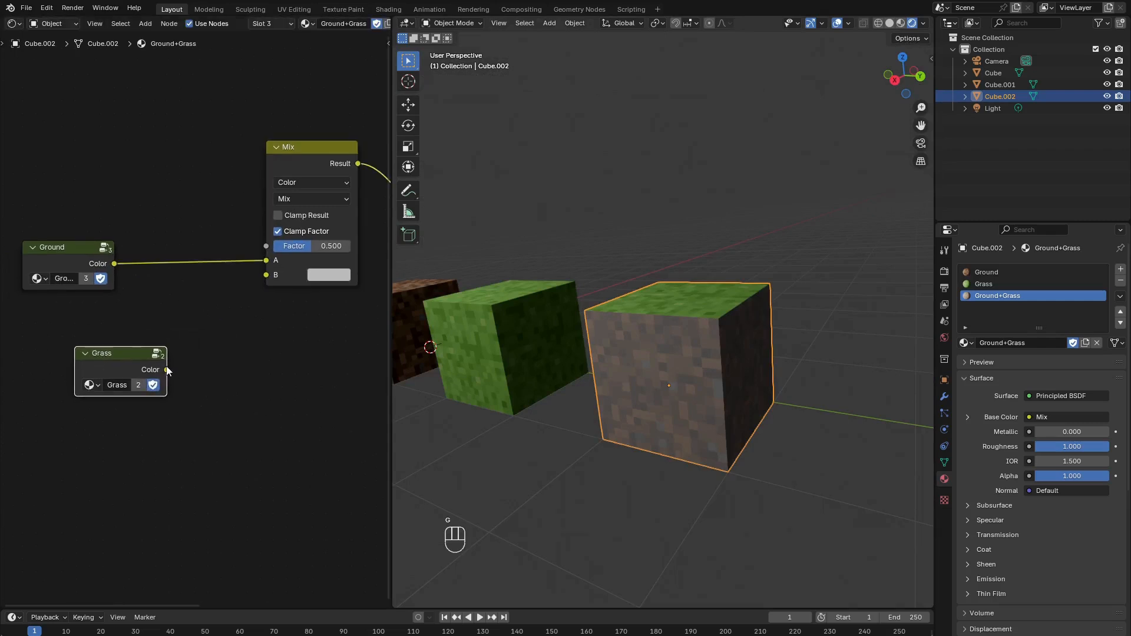
{"action": "left_click_drag", "start_coordinate": [168, 370], "coordinate": [266, 274]}
Set the Mix node's factor to 1.000 and save the file.
{"action": "middle_click_drag", "start_coordinate": [304, 323], "coordinate": [283, 347]}
{"action": "scroll", "coordinate": [146, 348], "scroll_direction": "down", "scroll_amount": 1}
{"action": "scroll", "coordinate": [233, 325], "scroll_direction": "up", "scroll_amount": 2}
{"action": "scroll", "coordinate": [232, 334], "scroll_direction": "down", "scroll_amount": 1}
{"action": "left_click_drag", "start_coordinate": [266, 296], "coordinate": [303, 295]}
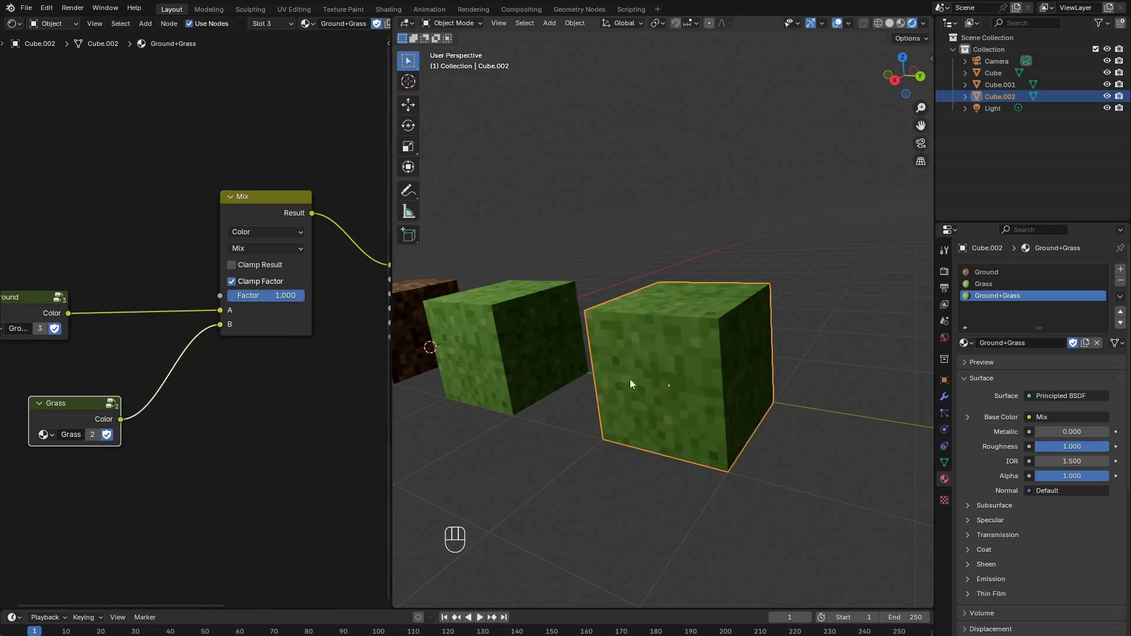
{"action": "mouse_move", "coordinate": [670, 367]}
{"action": "middle_mouse_down"}
{"action": "mouse_move", "coordinate": [707, 359]}
{"action": "mouse_move", "coordinate": [677, 348]}
{"action": "middle_mouse_up"}
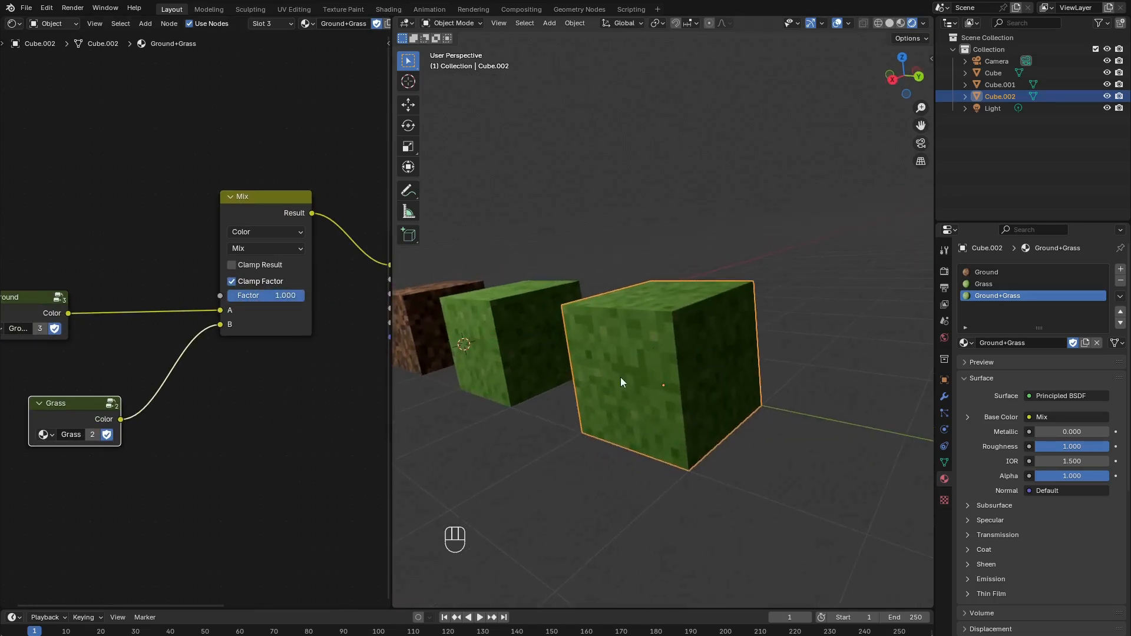
{"action": "middle_click_drag", "start_coordinate": [621, 377], "coordinate": [673, 407]}
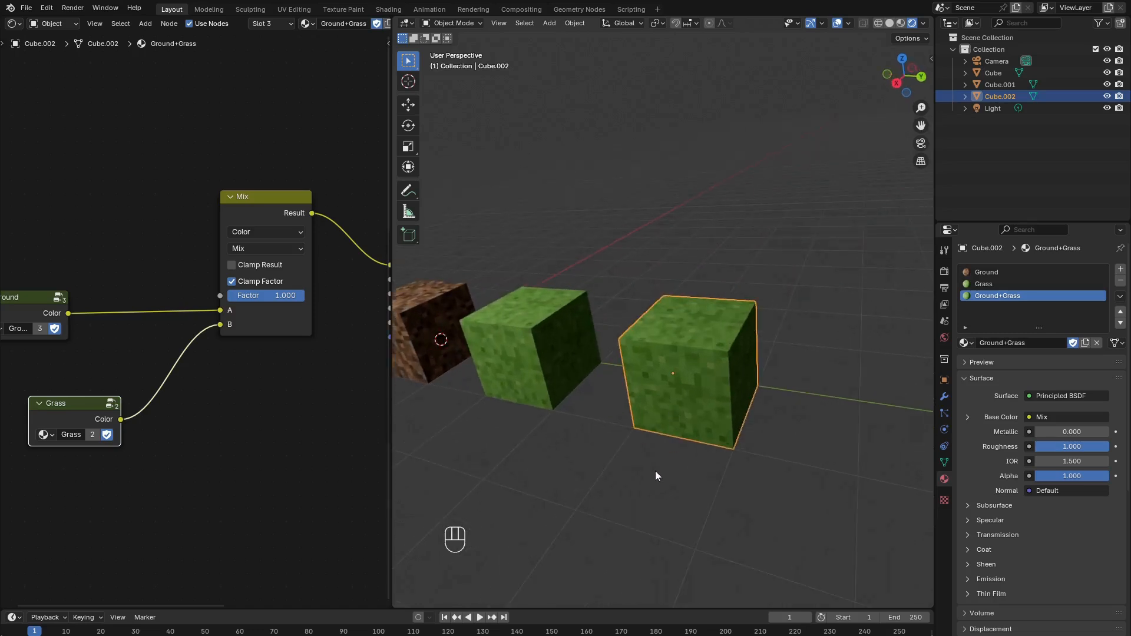
{"action": "key", "text": "ctrl+s"}
{"action": "scroll", "coordinate": [291, 346], "scroll_direction": "down", "scroll_amount": 4}
{"action": "scroll", "coordinate": [211, 317], "scroll_direction": "up", "scroll_amount": 3}
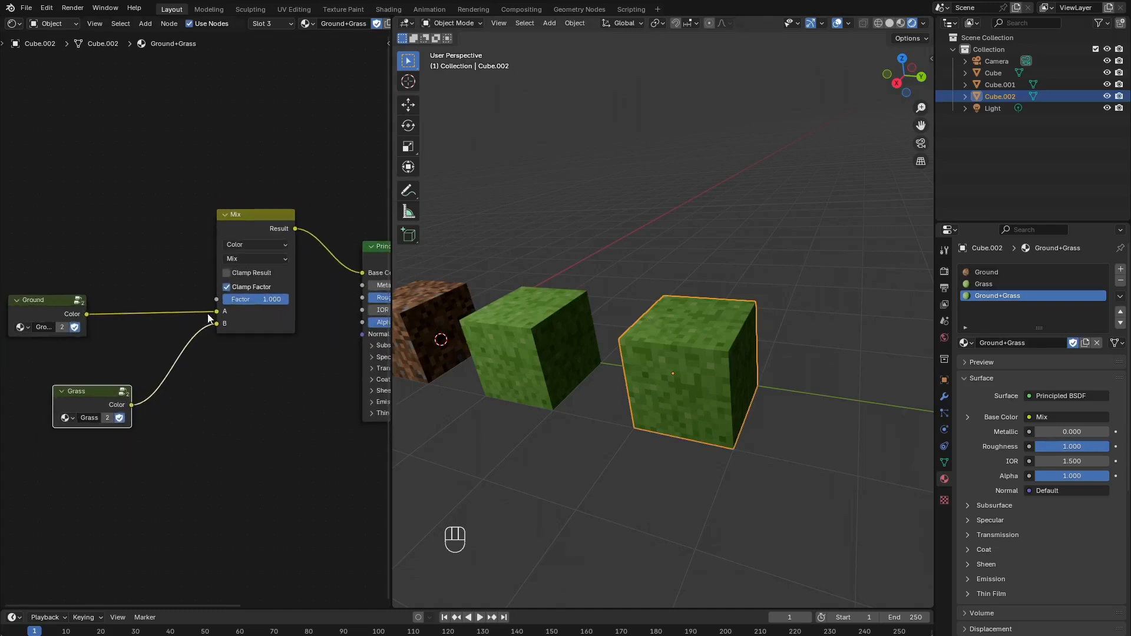
{"action": "mouse_move", "coordinate": [274, 299]}
{"action": "left_mouse_down"}
{"action": "mouse_move", "coordinate": [225, 298]}
{"action": "mouse_move", "coordinate": [283, 299]}
{"action": "left_mouse_up"}
Add a Gradient Texture node in the empty area above the Ground node.
{"action": "scroll", "coordinate": [191, 309], "scroll_direction": "down", "scroll_amount": 3}
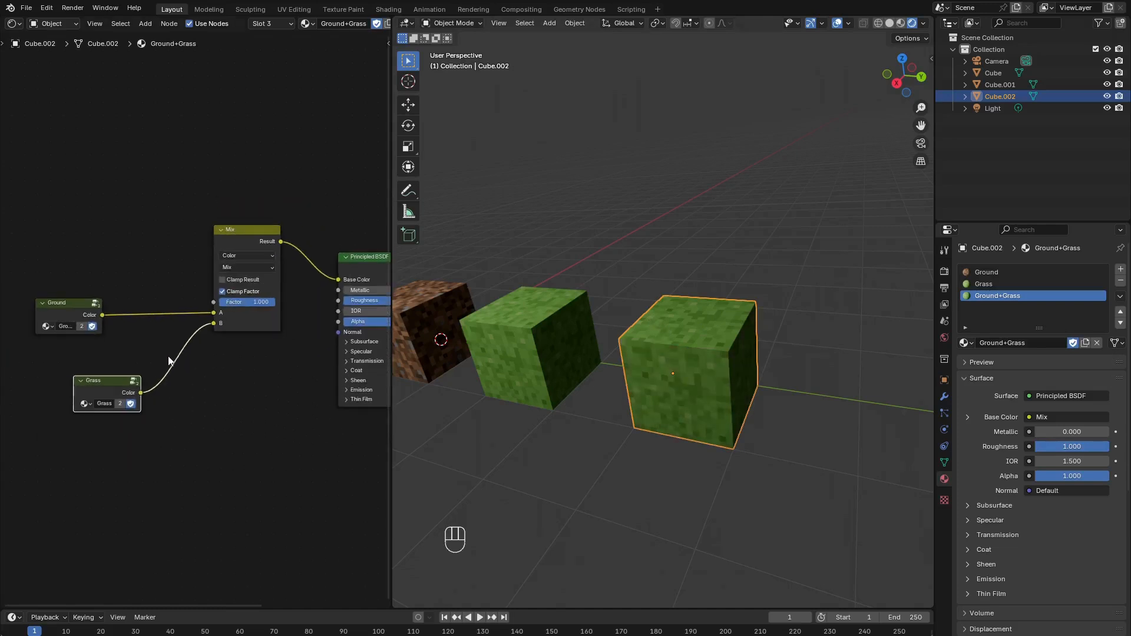
{"action": "middle_click_drag", "start_coordinate": [105, 340], "coordinate": [216, 334]}
{"action": "middle_click_drag", "start_coordinate": [166, 262], "coordinate": [184, 349]}
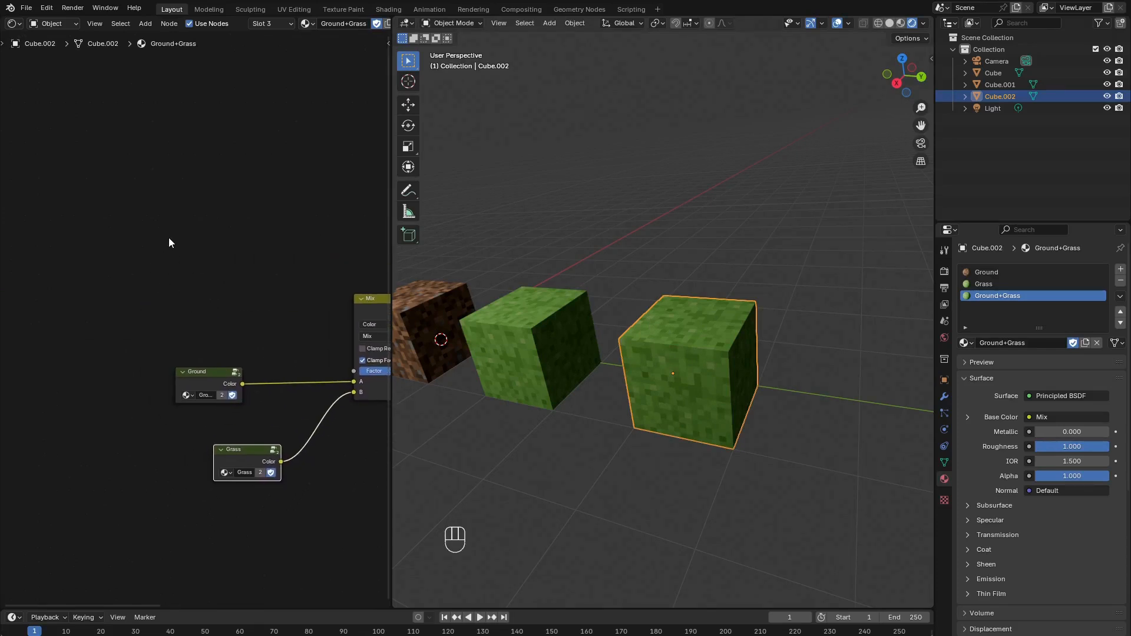
{"action": "middle_click_drag", "start_coordinate": [131, 237], "coordinate": [189, 311]}
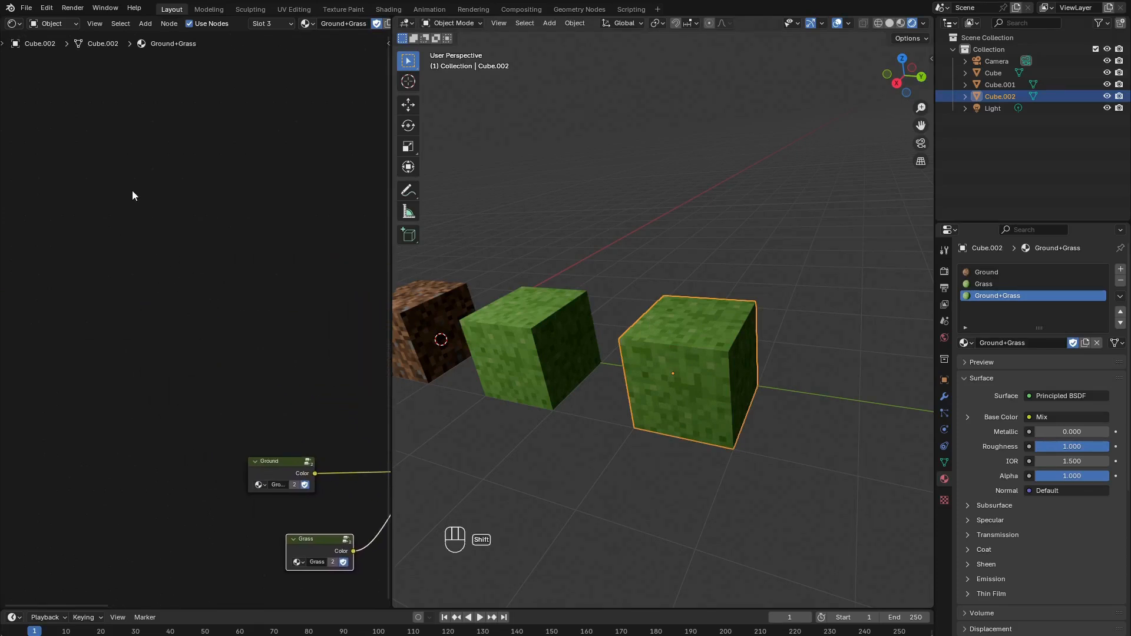
{"action": "key", "text": "shift+a"}
{"action": "mouse_move", "coordinate": [106, 225]}
{"action": "left_click", "coordinate": [203, 263]}
{"action": "left_click", "coordinate": [148, 234]}
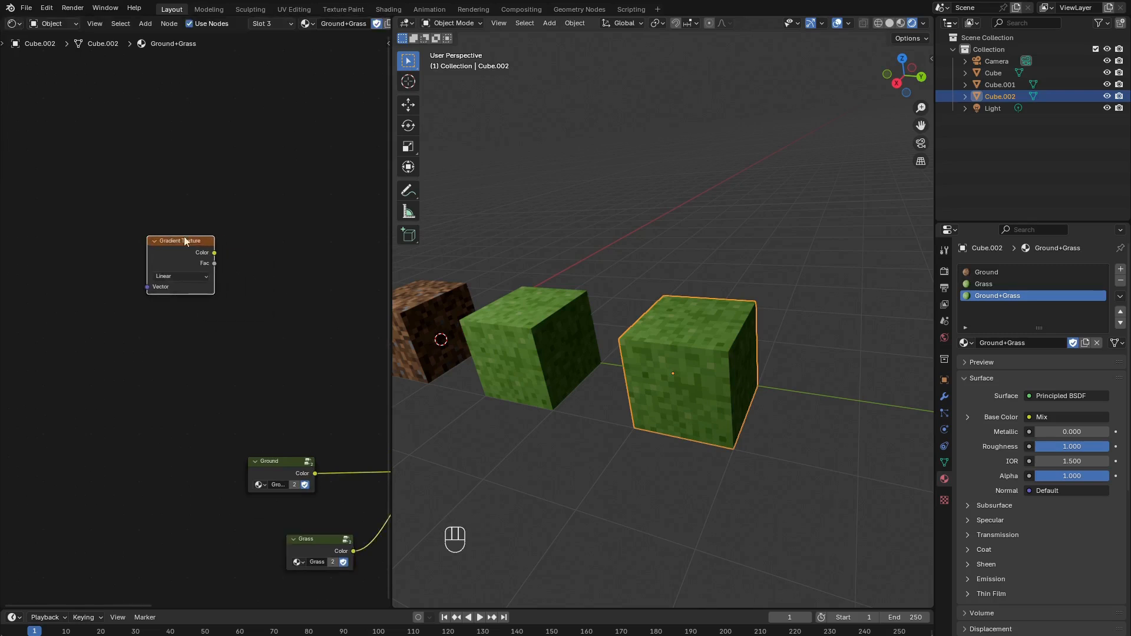
Add a Color Ramp node and feed it with the Gradient Texture's color output.
{"action": "scroll", "coordinate": [200, 178], "scroll_direction": "up", "scroll_amount": 2}
{"action": "key", "text": "shift+a"}
{"action": "mouse_move", "coordinate": [187, 155]}
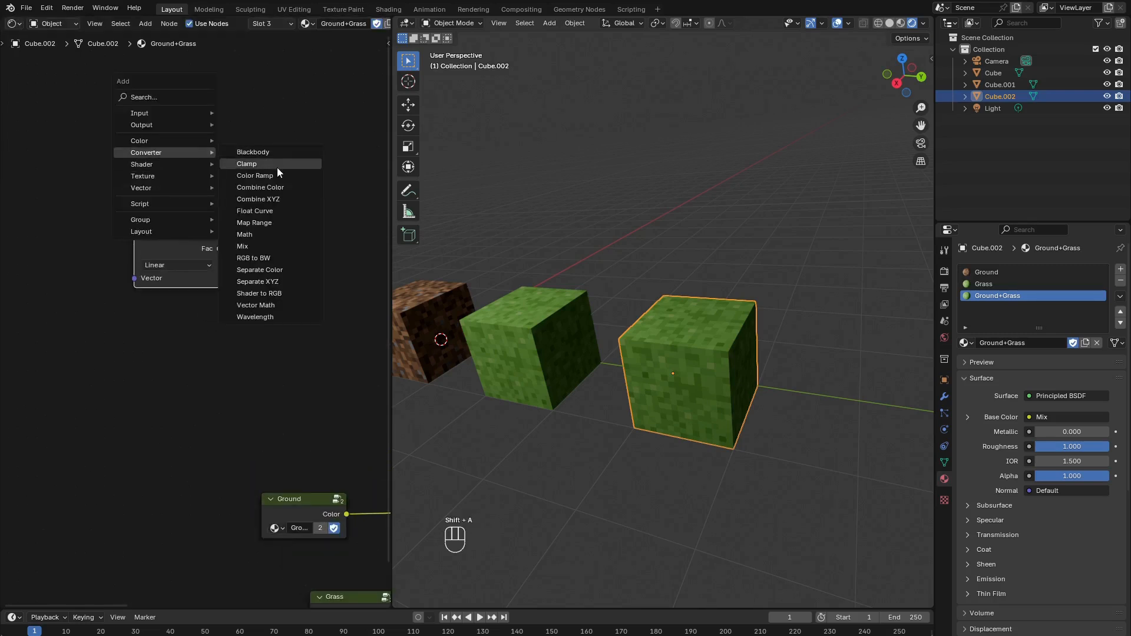
{"action": "left_click", "coordinate": [259, 175]}
{"action": "left_click", "coordinate": [235, 246]}
{"action": "left_click_drag", "start_coordinate": [220, 236], "coordinate": [254, 302]}
Connect the Color Ramp's color output to the Mix node's factor.
{"action": "middle_click_drag", "start_coordinate": [291, 327], "coordinate": [129, 327]}
{"action": "scroll", "coordinate": [129, 328], "scroll_direction": "down", "scroll_amount": 3}
{"action": "middle_click_drag", "start_coordinate": [235, 284], "coordinate": [214, 250]}
{"action": "scroll", "coordinate": [215, 250], "scroll_direction": "up", "scroll_amount": 1}
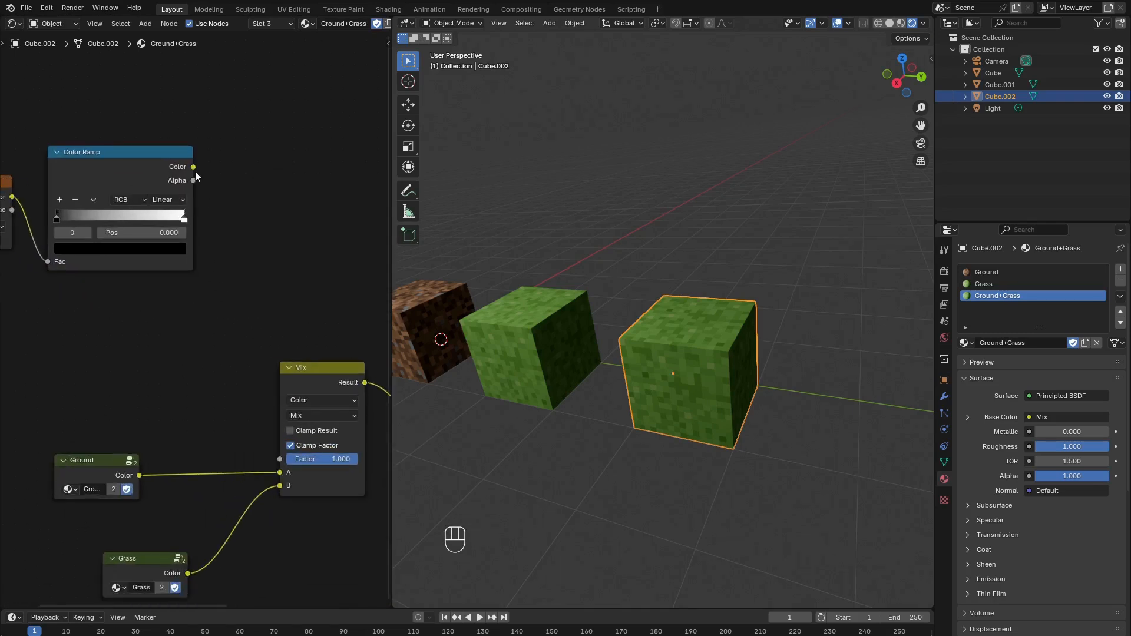
{"action": "left_click_drag", "start_coordinate": [193, 167], "coordinate": [273, 462]}
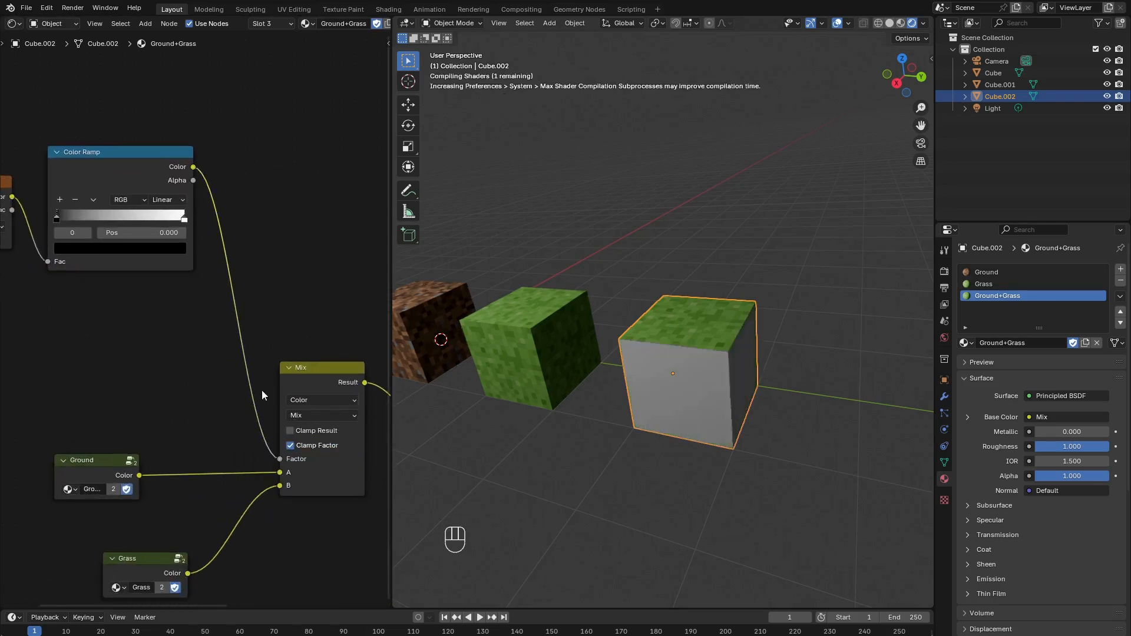
Add a Mapping node and connect its vector output to the Gradient Texture's vector input.
{"action": "scroll", "coordinate": [253, 377], "scroll_direction": "down", "scroll_amount": 5}
{"action": "middle_click_drag", "start_coordinate": [124, 324], "coordinate": [256, 330]}
{"action": "scroll", "coordinate": [256, 330], "scroll_direction": "up", "scroll_amount": 3}
{"action": "middle_click_drag", "start_coordinate": [673, 422], "coordinate": [736, 330]}
{"action": "middle_click_drag", "start_coordinate": [139, 174], "coordinate": [234, 208]}
{"action": "key", "text": "shift+a"}
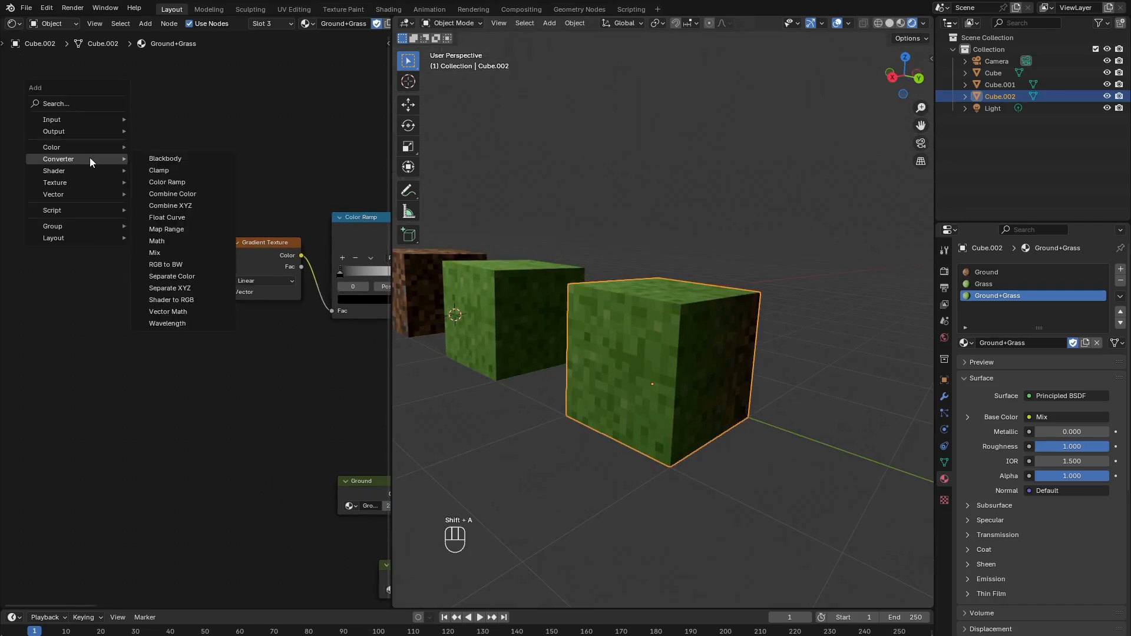
{"action": "mouse_move", "coordinate": [72, 194]}
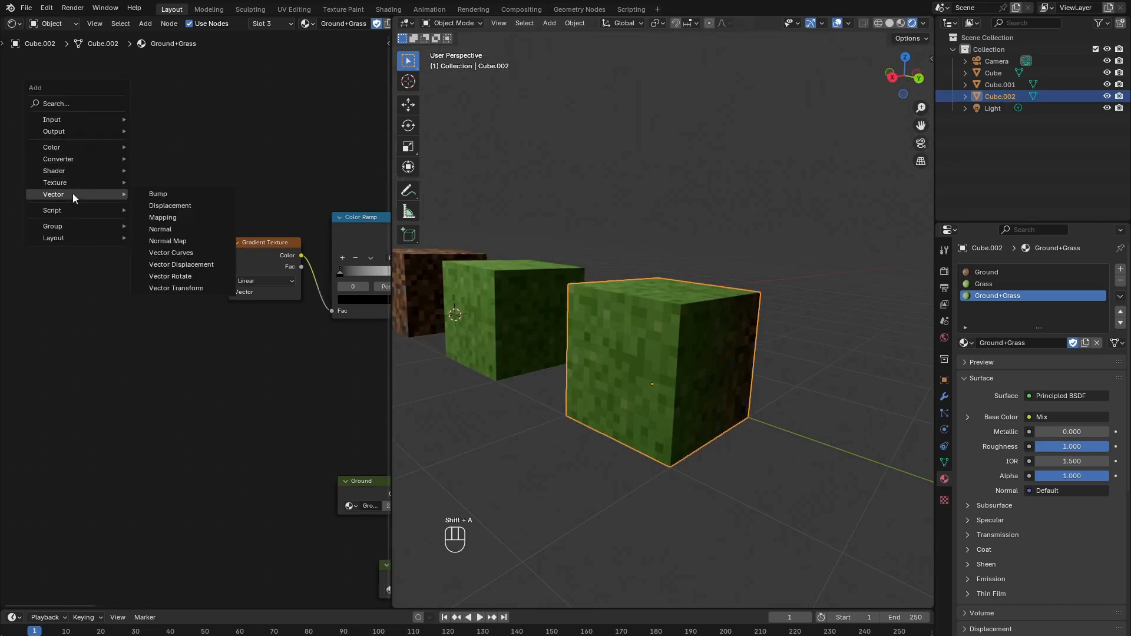
{"action": "left_click", "coordinate": [163, 217]}
{"action": "left_click_drag", "start_coordinate": [178, 223], "coordinate": [228, 291]}
Add a Texture Coordinate node and connect its UV output to the Mapping node's vector input.
{"action": "middle_click_drag", "start_coordinate": [79, 214], "coordinate": [187, 220]}
{"action": "key", "text": "shift+a"}
{"action": "mouse_move", "coordinate": [136, 175]}
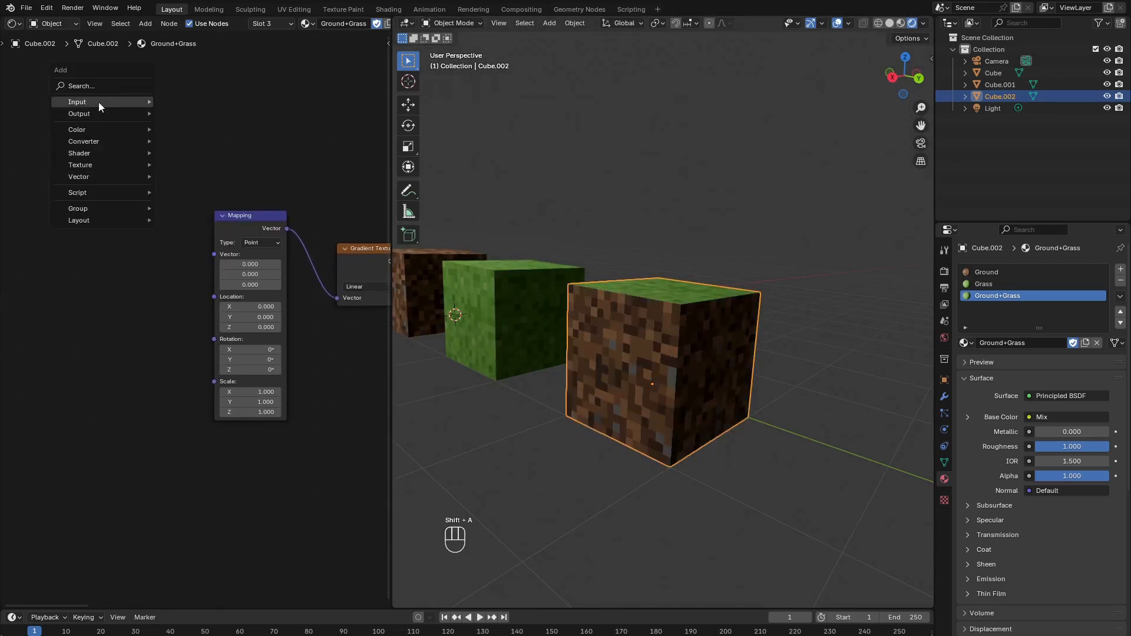
{"action": "mouse_move", "coordinate": [98, 101]}
{"action": "left_click", "coordinate": [213, 267]}
{"action": "left_click", "coordinate": [48, 213]}
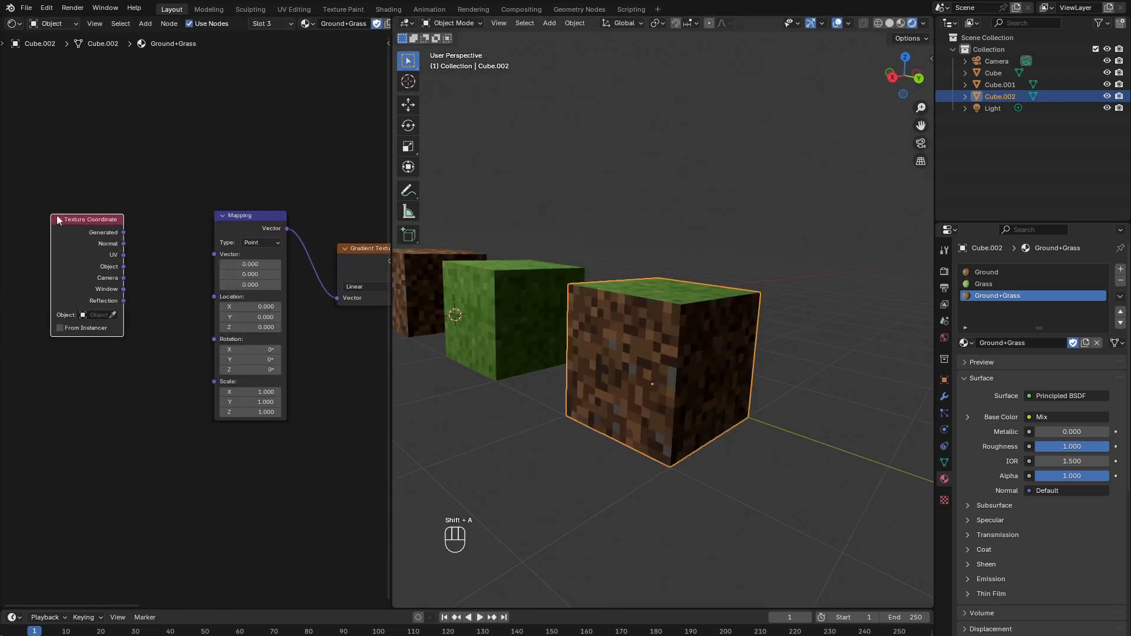
{"action": "left_click_drag", "start_coordinate": [125, 255], "coordinate": [212, 255]}
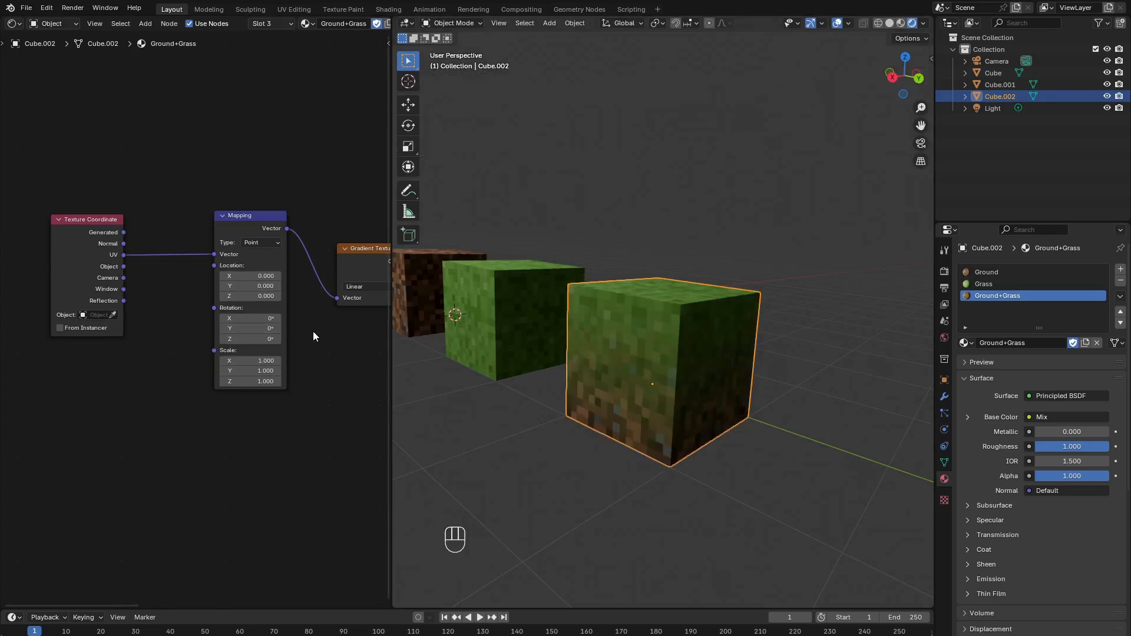
Change the Color Ramp's interpolation to Constant.
{"action": "mouse_move", "coordinate": [703, 364]}
{"action": "middle_mouse_down"}
{"action": "mouse_move", "coordinate": [568, 340]}
{"action": "mouse_move", "coordinate": [833, 352]}
{"action": "mouse_move", "coordinate": [709, 350]}
{"action": "middle_mouse_up"}
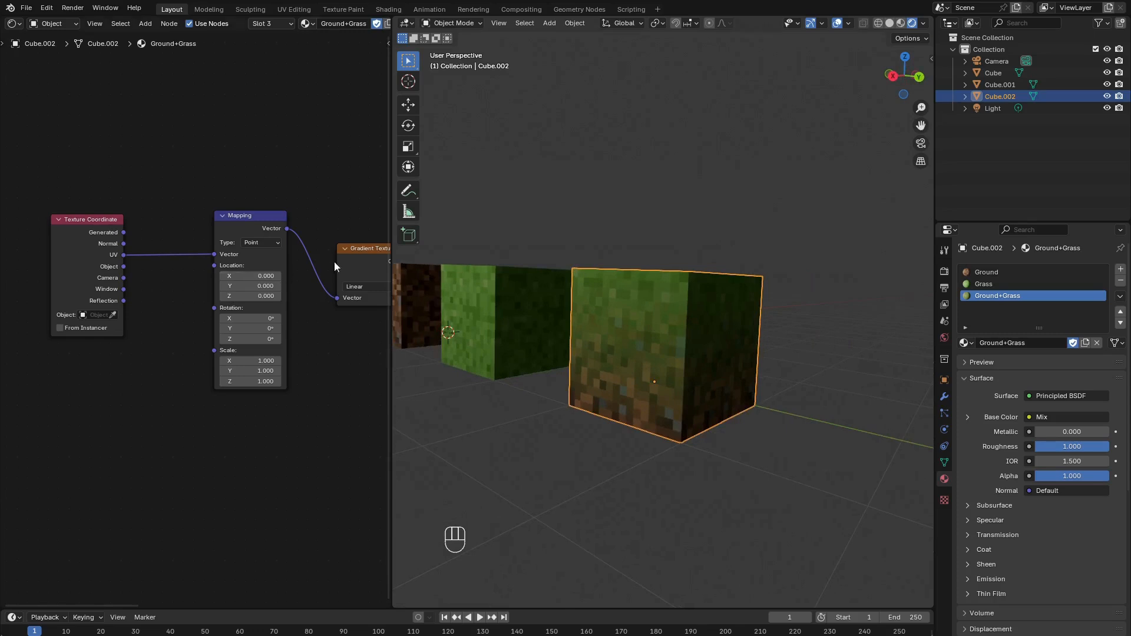
{"action": "middle_click_drag", "start_coordinate": [334, 263], "coordinate": [101, 256]}
{"action": "scroll", "coordinate": [233, 265], "scroll_direction": "up", "scroll_amount": 3}
{"action": "left_click", "coordinate": [210, 253]}
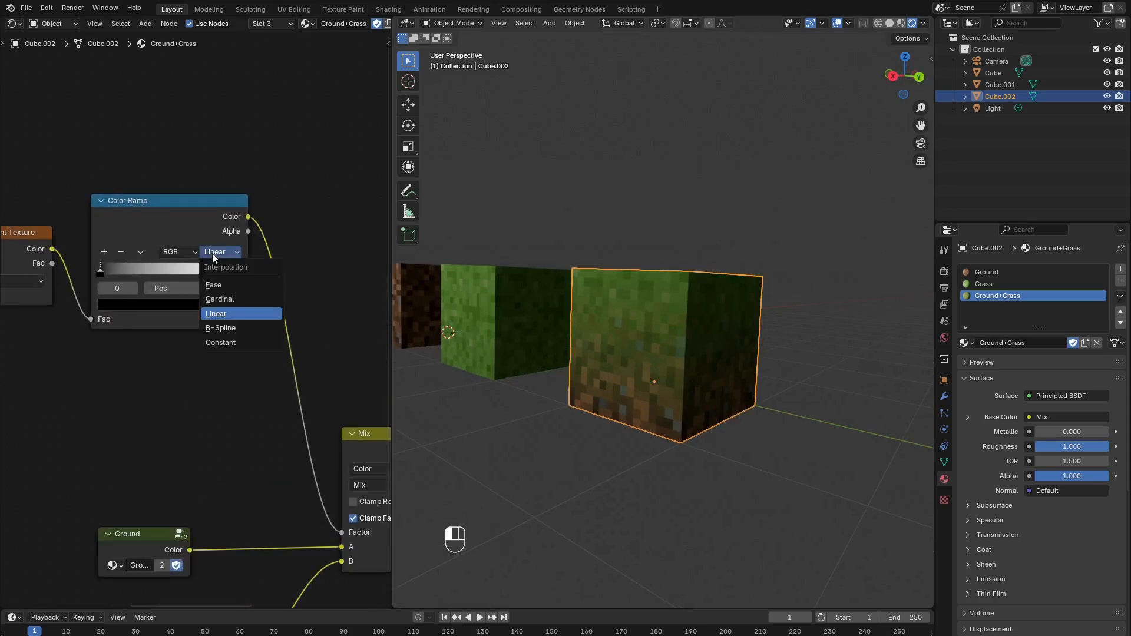
{"action": "left_click", "coordinate": [232, 342]}
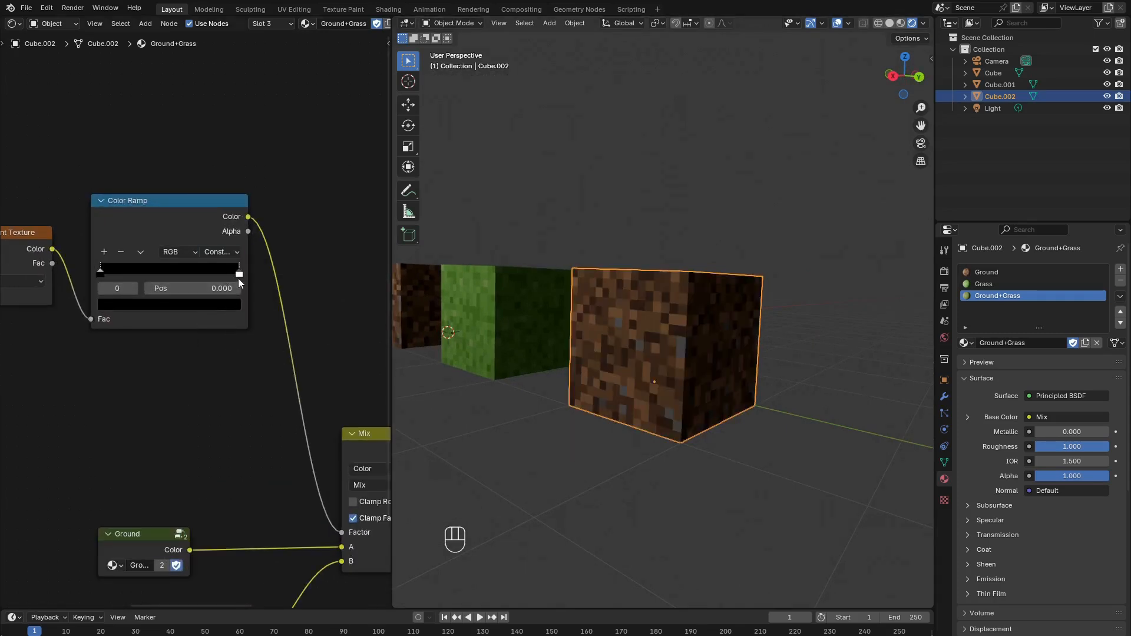
Set the Color Ramp's white stop to position 0.5 and check the grass and ground split on the cube.
{"action": "left_click_drag", "start_coordinate": [239, 275], "coordinate": [194, 272]}
{"action": "left_click", "coordinate": [212, 290]}
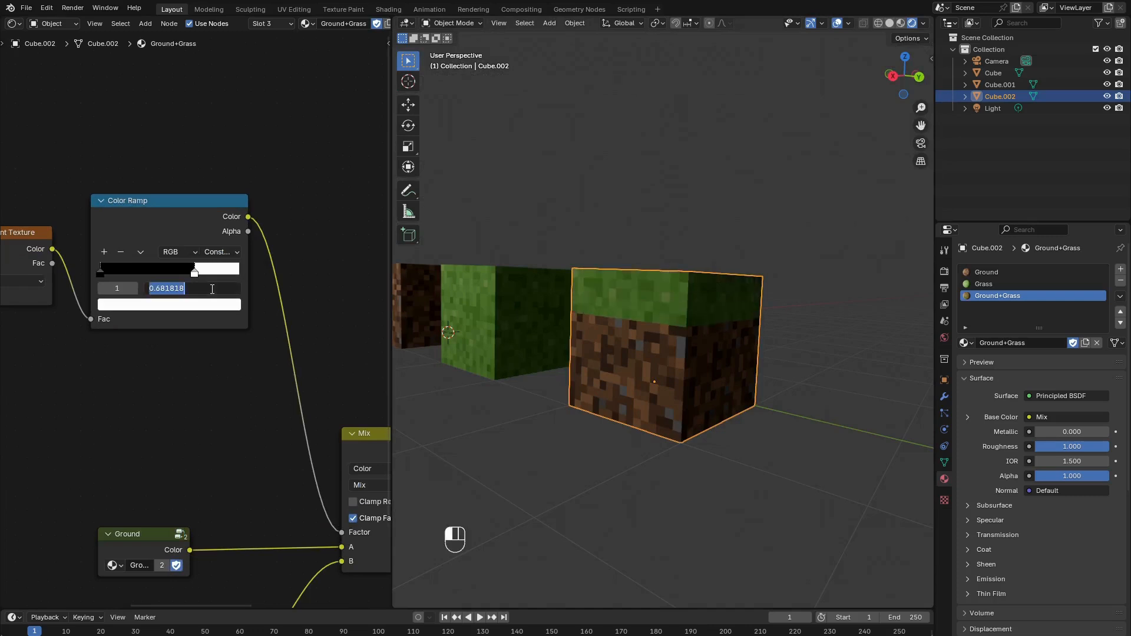
{"action": "type", "text": "0.5"}
{"action": "key", "text": "Return"}
{"action": "mouse_move", "coordinate": [716, 406]}
{"action": "middle_mouse_down"}
{"action": "mouse_move", "coordinate": [681, 347]}
{"action": "mouse_move", "coordinate": [678, 281]}
{"action": "mouse_move", "coordinate": [666, 311]}
{"action": "mouse_move", "coordinate": [699, 306]}
{"action": "mouse_move", "coordinate": [630, 342]}
{"action": "mouse_move", "coordinate": [705, 310]}
{"action": "middle_mouse_up"}
{"action": "middle_click_drag", "start_coordinate": [649, 349], "coordinate": [682, 352]}
{"action": "scroll", "coordinate": [680, 360], "scroll_direction": "up", "scroll_amount": 3}
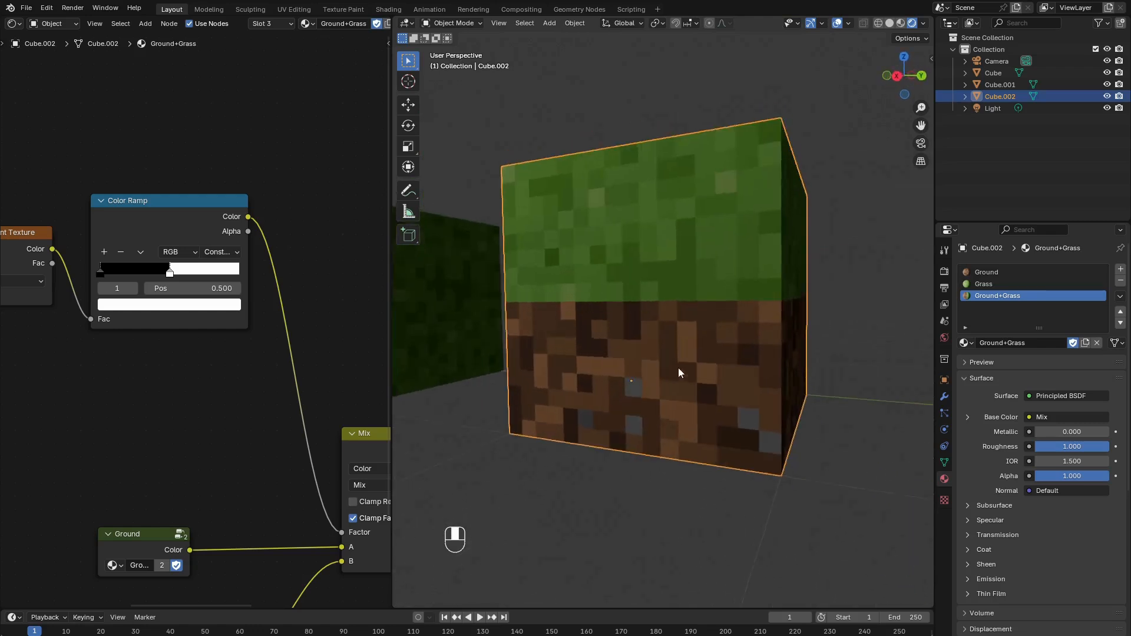
{"action": "scroll", "coordinate": [680, 378], "scroll_direction": "down", "scroll_amount": 2}
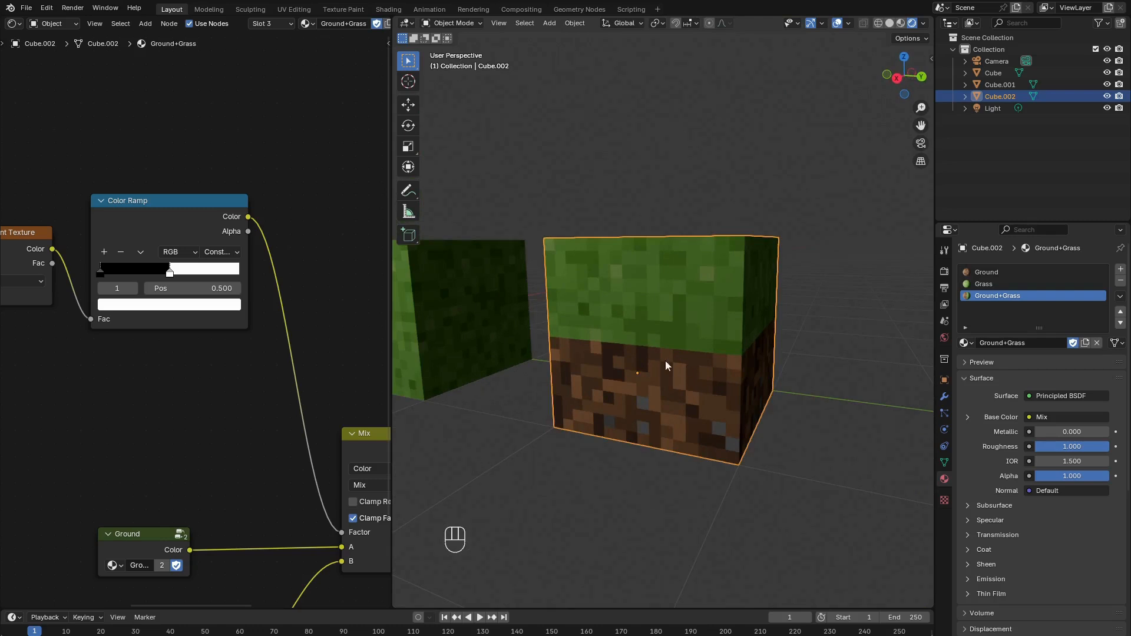
{"action": "middle_click_drag", "start_coordinate": [722, 361], "coordinate": [671, 324]}
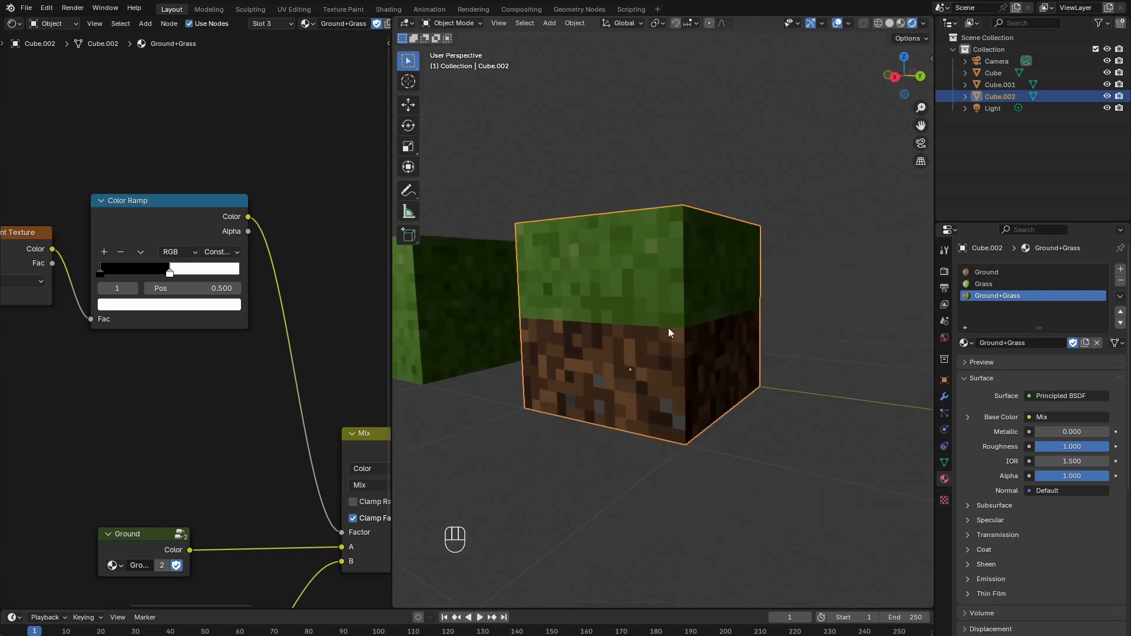
Move the Texture Coordinate node farther away from the Mapping node to free up space.
{"action": "scroll", "coordinate": [192, 331], "scroll_direction": "down", "scroll_amount": 4}
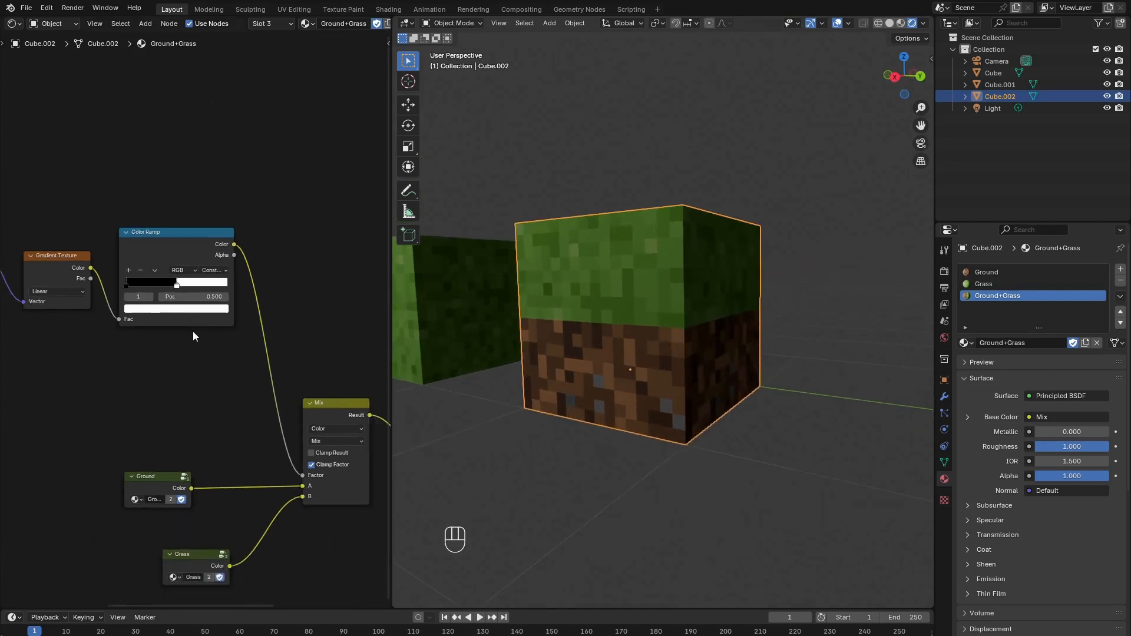
{"action": "scroll", "coordinate": [197, 335], "scroll_direction": "up", "scroll_amount": 1}
{"action": "middle_click_drag", "start_coordinate": [94, 280], "coordinate": [224, 299]}
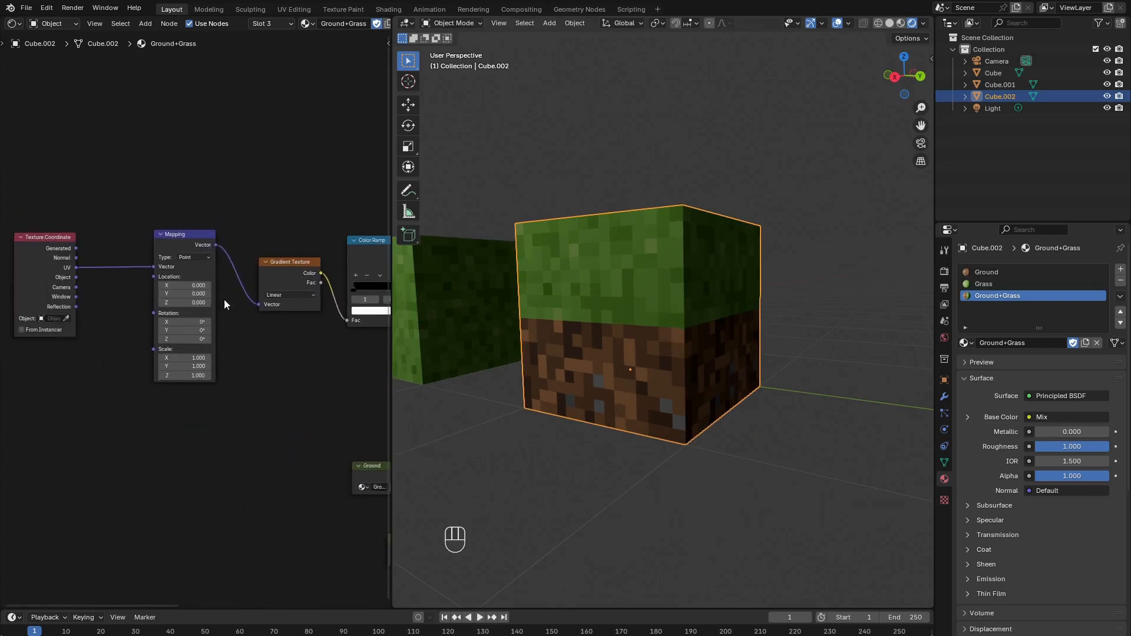
{"action": "scroll", "coordinate": [218, 301], "scroll_direction": "down", "scroll_amount": 2}
{"action": "left_click", "coordinate": [59, 250]}
{"action": "key", "text": "g"}
{"action": "left_click", "coordinate": [23, 221]}
{"action": "middle_click_drag", "start_coordinate": [24, 222], "coordinate": [68, 247]}
{"action": "scroll", "coordinate": [69, 247], "scroll_direction": "down", "scroll_amount": 4}
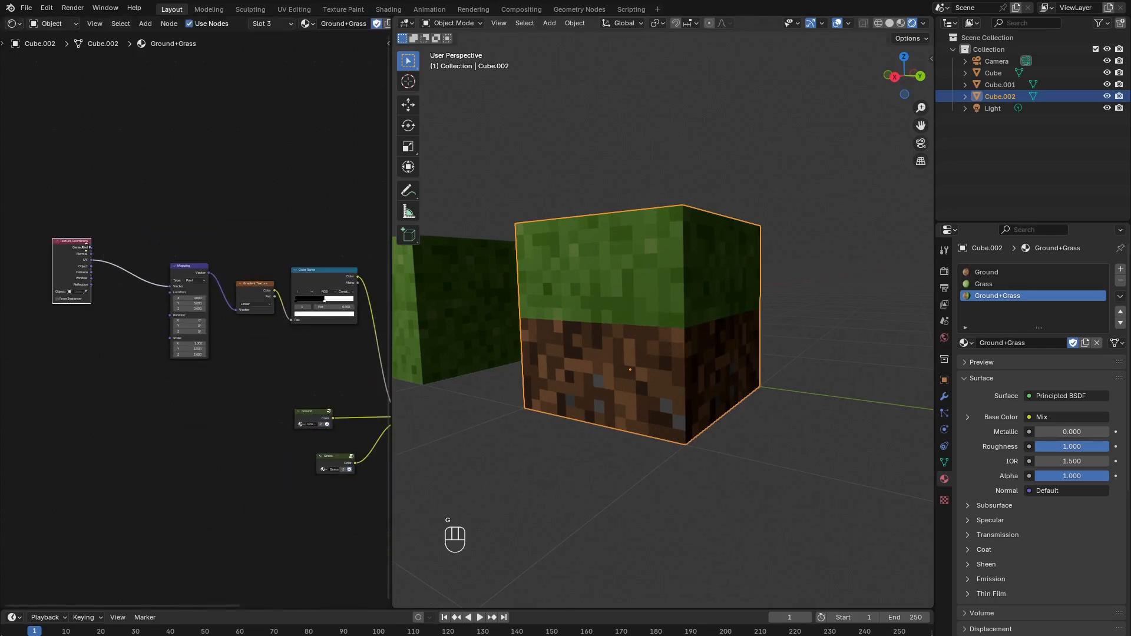
{"action": "key", "text": "g"}
{"action": "left_click", "coordinate": [23, 250]}
Tidy the placement of the Mapping, Gradient Texture and Color Ramp nodes.
{"action": "middle_click_drag", "start_coordinate": [209, 273], "coordinate": [122, 267]}
{"action": "scroll", "coordinate": [122, 266], "scroll_direction": "up", "scroll_amount": 4}
{"action": "left_click", "coordinate": [88, 254]}
{"action": "key", "text": "g"}
{"action": "left_click", "coordinate": [107, 257]}
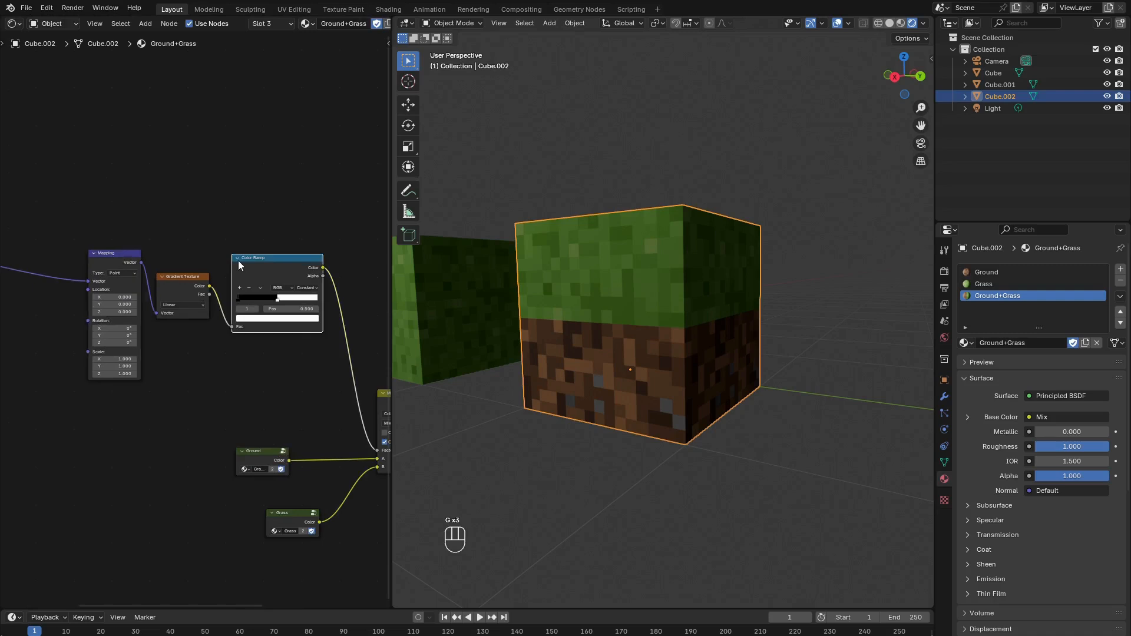
{"action": "left_click", "coordinate": [190, 278]}
{"action": "key", "text": "g"}
{"action": "left_click", "coordinate": [163, 210]}
Add an empty Frame node above the Mapping and Gradient Texture nodes.
{"action": "scroll", "coordinate": [162, 206], "scroll_direction": "up", "scroll_amount": 2}
{"action": "key", "text": "shift+a"}
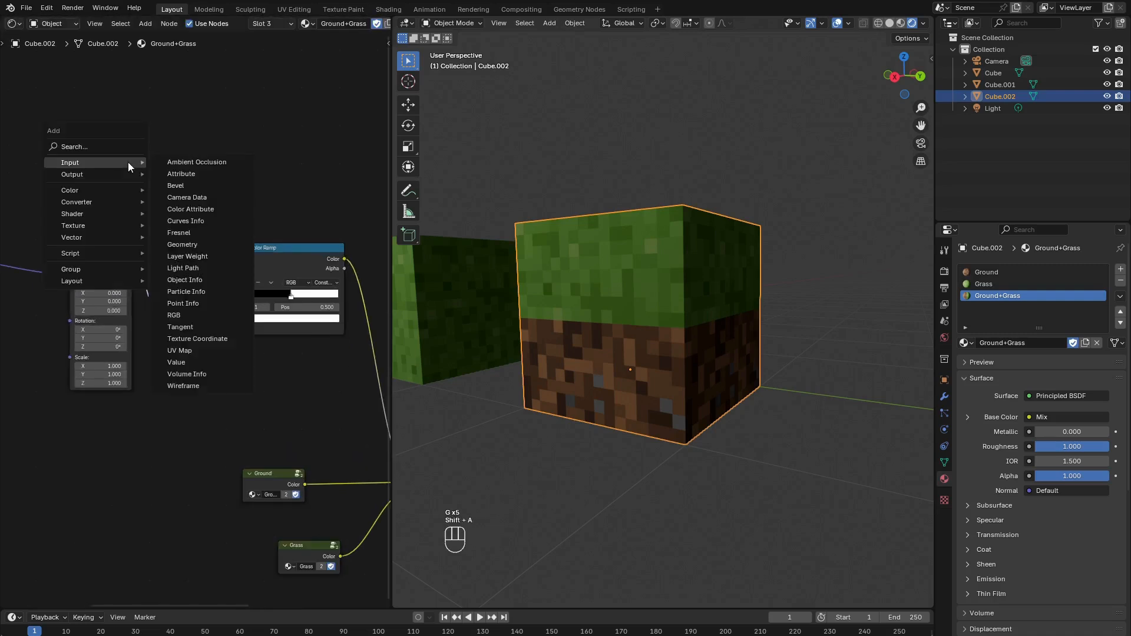
{"action": "mouse_move", "coordinate": [105, 281]}
{"action": "left_click", "coordinate": [168, 281]}
{"action": "left_click", "coordinate": [117, 175]}
Place the Mapping, Gradient Texture and Color Ramp nodes together inside the new frame.
{"action": "left_click", "coordinate": [112, 245]}
{"action": "left_click", "coordinate": [176, 266], "text": "shift"}
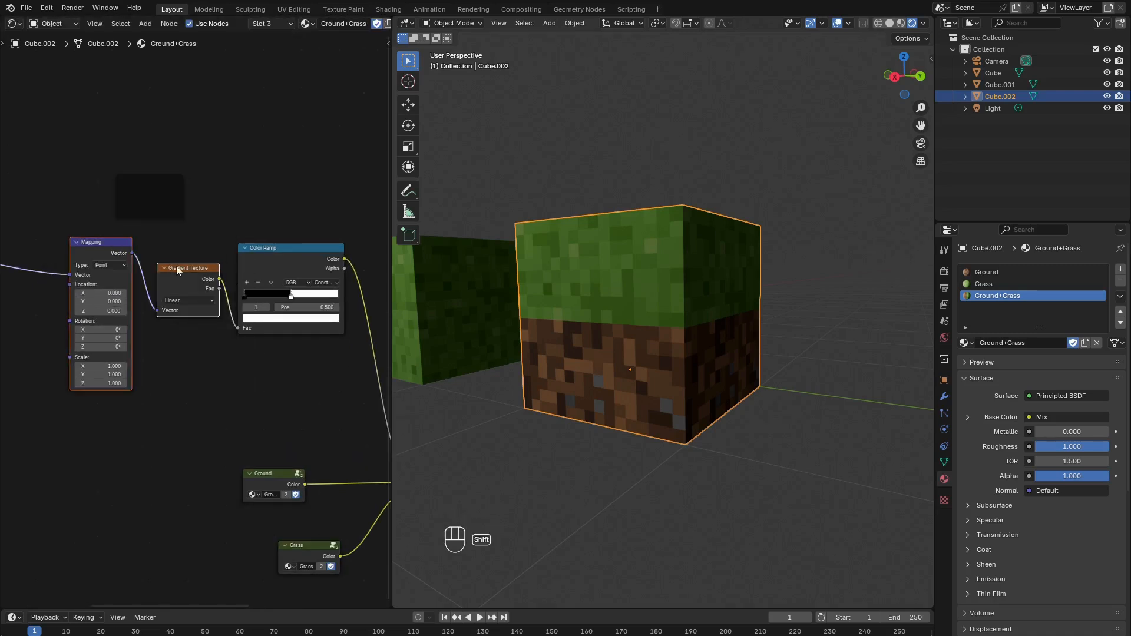
{"action": "left_click", "coordinate": [258, 257], "text": "shift"}
{"action": "key", "text": "g"}
{"action": "left_click", "coordinate": [161, 196]}
{"action": "right_click", "coordinate": [161, 196]}
{"action": "middle_click_drag", "start_coordinate": [94, 191], "coordinate": [160, 217]}
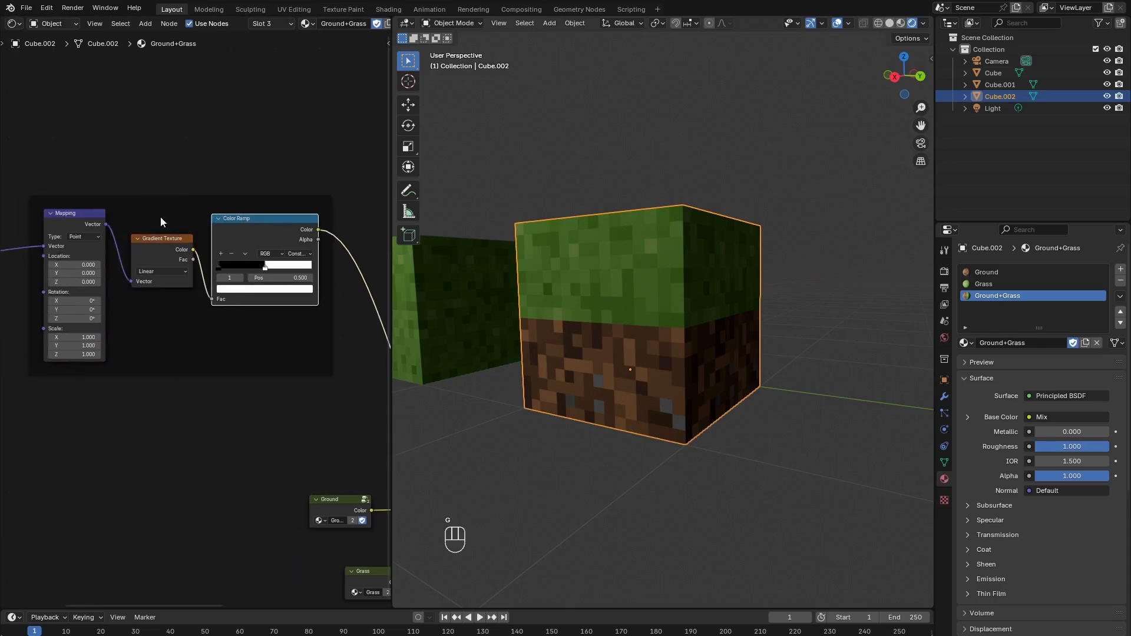
Show the node properties, including name and label, in the shader editor.
{"action": "right_click", "coordinate": [162, 237], "text": "shift"}
{"action": "right_click", "coordinate": [70, 214], "text": "shift"}
{"action": "key", "text": "g"}
{"action": "left_click", "coordinate": [151, 266]}
{"action": "left_click", "coordinate": [330, 86]}
{"action": "left_click", "coordinate": [388, 44]}
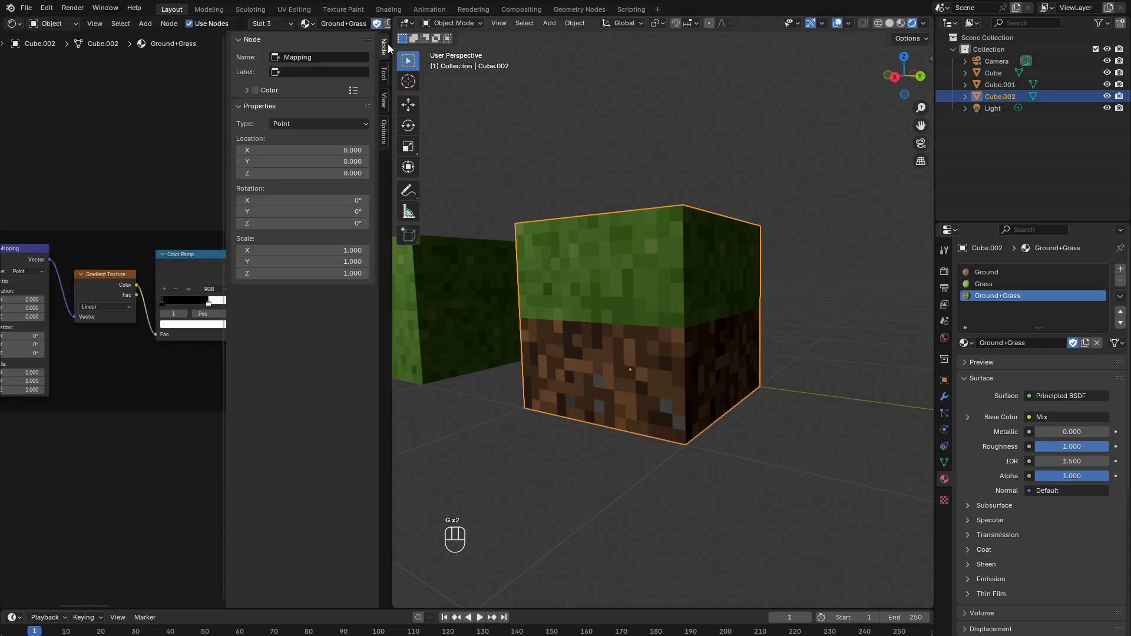
Try labelling the Mapping node "Solid Fill" and undo it.
{"action": "left_click", "coordinate": [310, 75]}
{"action": "type", "text": "Solid Fill"}
{"action": "key", "text": "Return"}
{"action": "key", "text": "ctrl+z"}
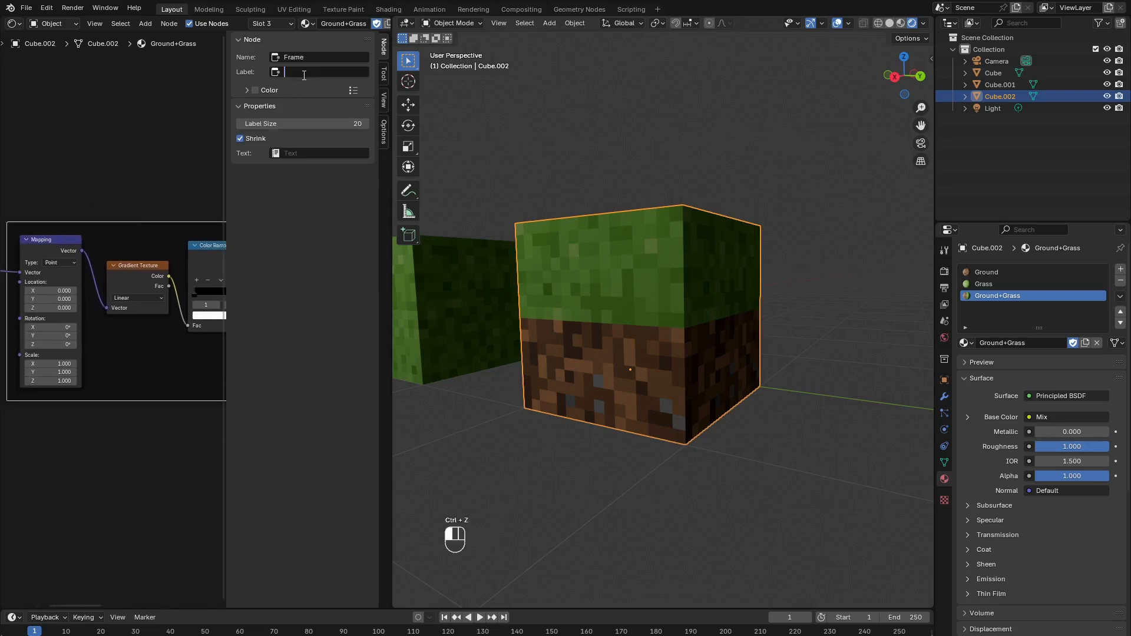
Label the frame around the gradient nodes "Solid Fill".
{"action": "left_click", "coordinate": [303, 73]}
{"action": "type", "text": "Solid Fill"}
{"action": "key", "text": "Return"}
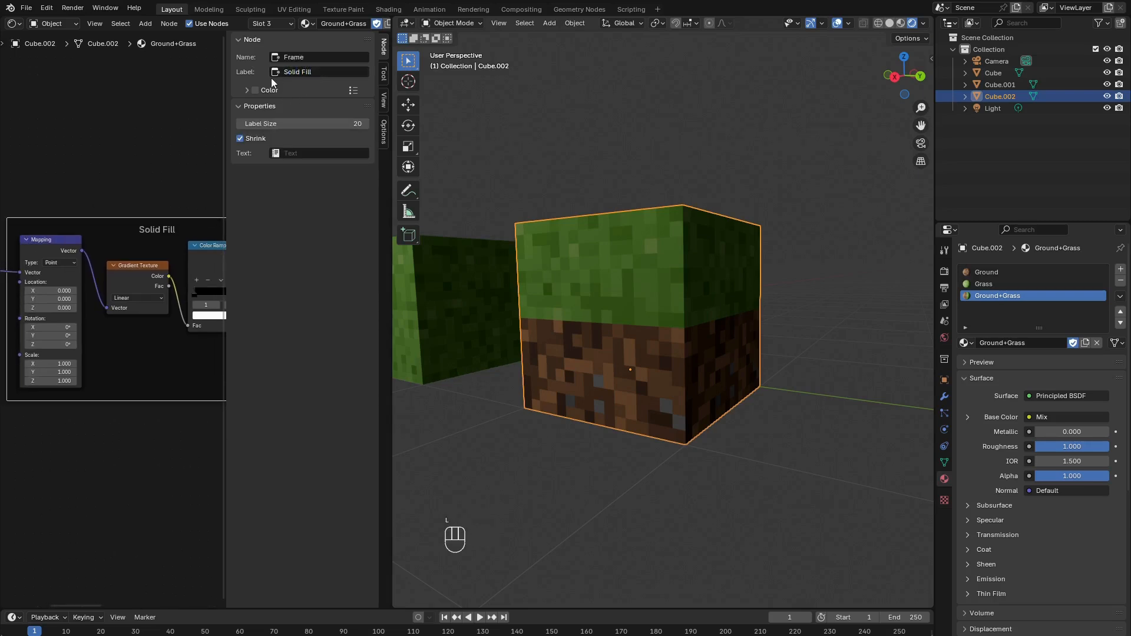
Hide the node properties and move the Solid Fill frame clear of the Ground and Grass group nodes.
{"action": "left_click_drag", "start_coordinate": [227, 160], "coordinate": [342, 171]}
{"action": "scroll", "coordinate": [180, 277], "scroll_direction": "down", "scroll_amount": 4}
{"action": "middle_click_drag", "start_coordinate": [226, 248], "coordinate": [121, 208]}
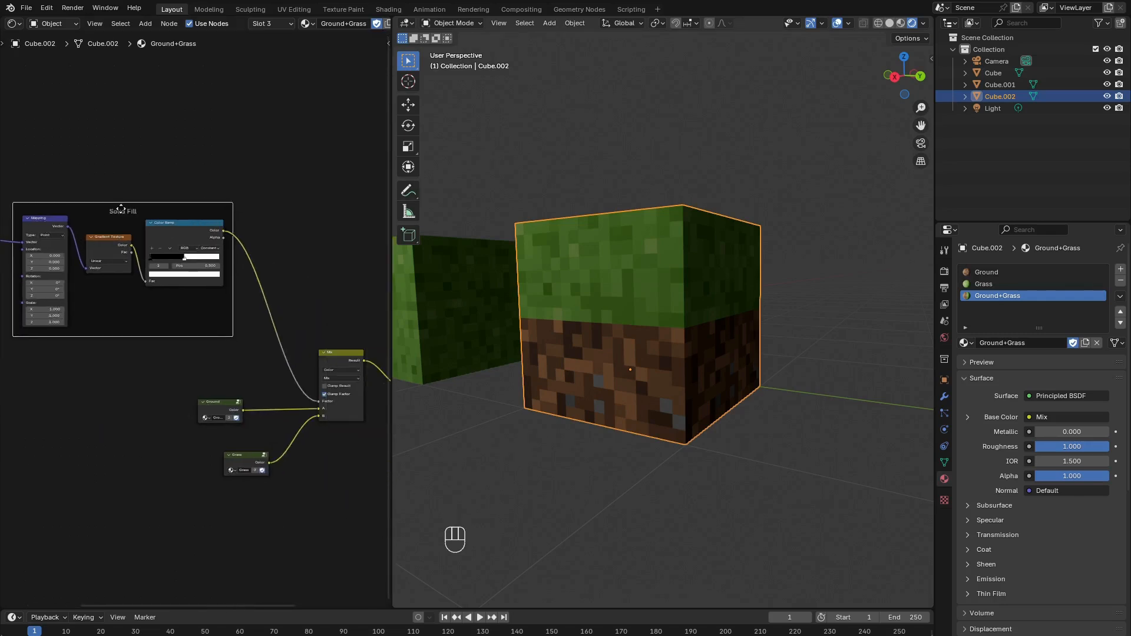
{"action": "left_click_drag", "start_coordinate": [122, 208], "coordinate": [102, 153]}
{"action": "middle_click_drag", "start_coordinate": [109, 280], "coordinate": [185, 245]}
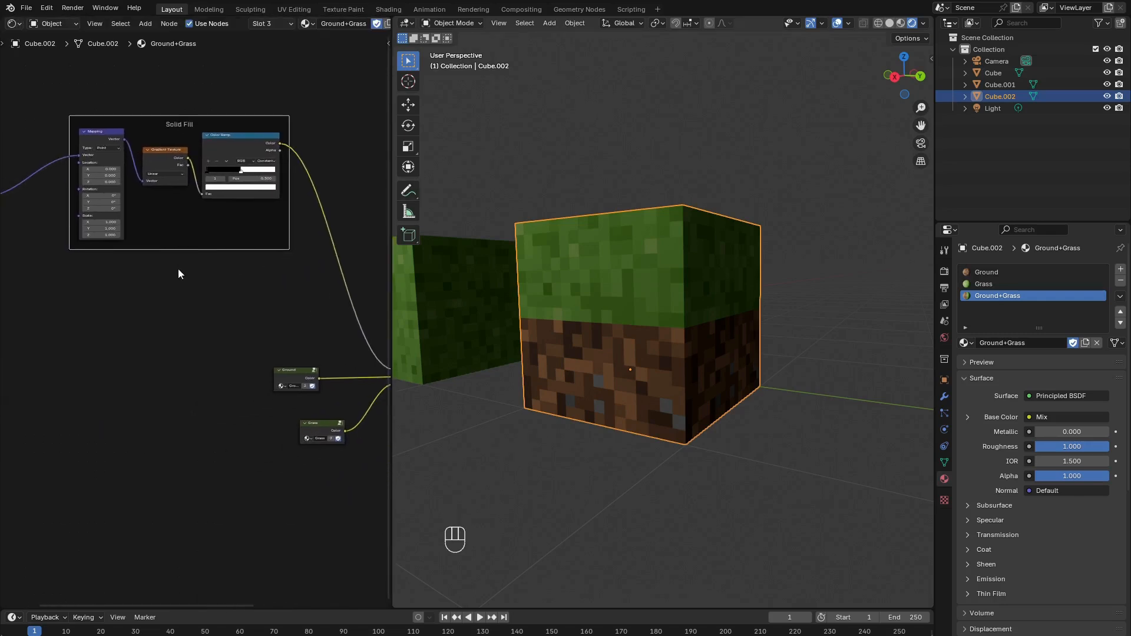
{"action": "left_click_drag", "start_coordinate": [178, 122], "coordinate": [130, 189]}
{"action": "middle_click_drag", "start_coordinate": [95, 98], "coordinate": [185, 184]}
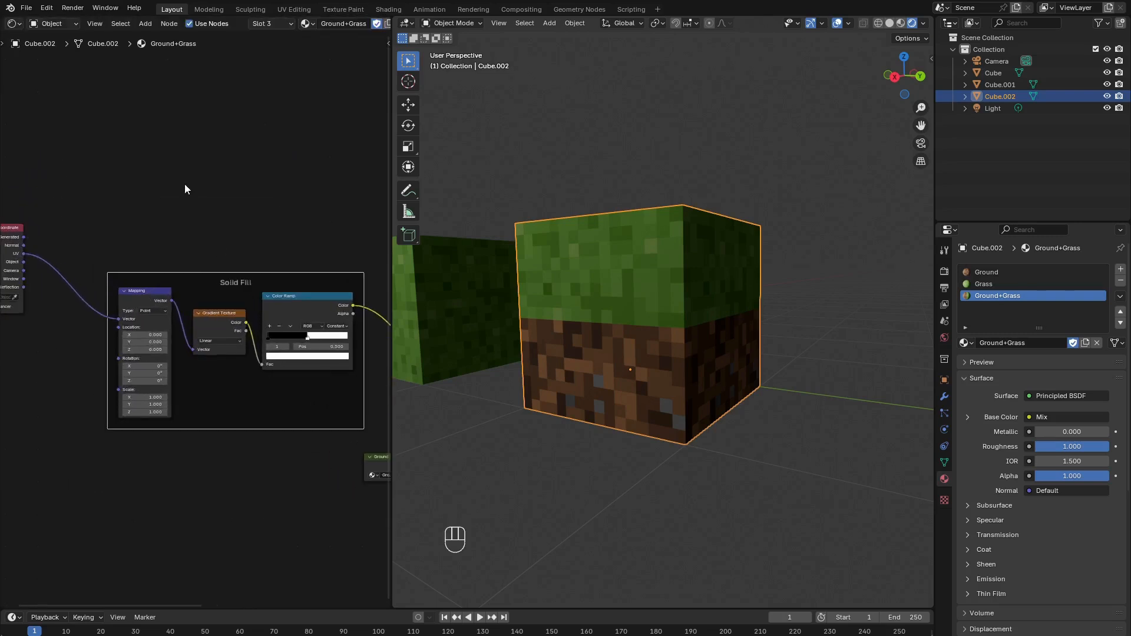
Add a Voronoi Texture node above the Solid Fill frame.
{"action": "key", "text": "shift+a"}
{"action": "mouse_move", "coordinate": [156, 121]}
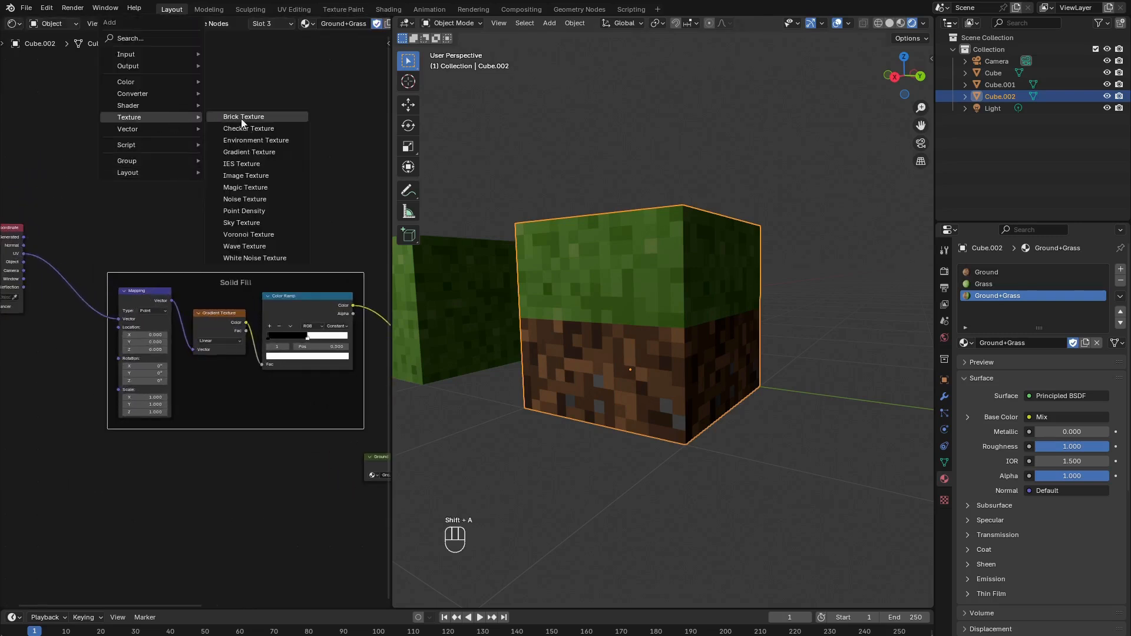
{"action": "left_click", "coordinate": [263, 243]}
{"action": "left_click", "coordinate": [203, 123]}
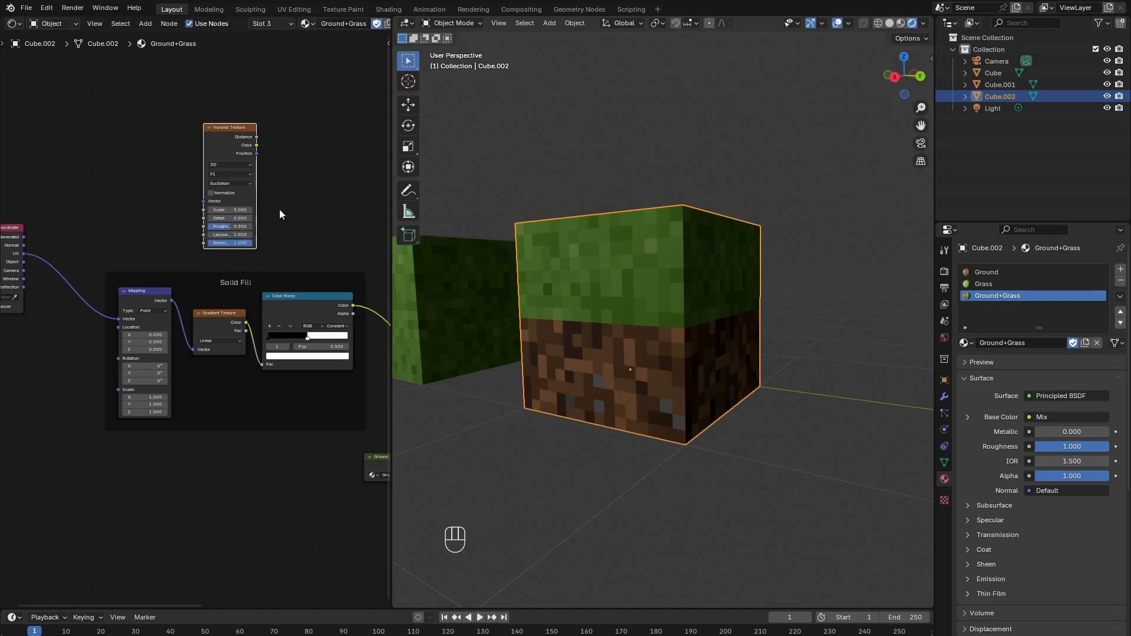
Set the Voronoi Texture's Scale to 16 and its Randomness to 0.
{"action": "scroll", "coordinate": [253, 227], "scroll_direction": "up", "scroll_amount": 3}
{"action": "left_click", "coordinate": [227, 210]}
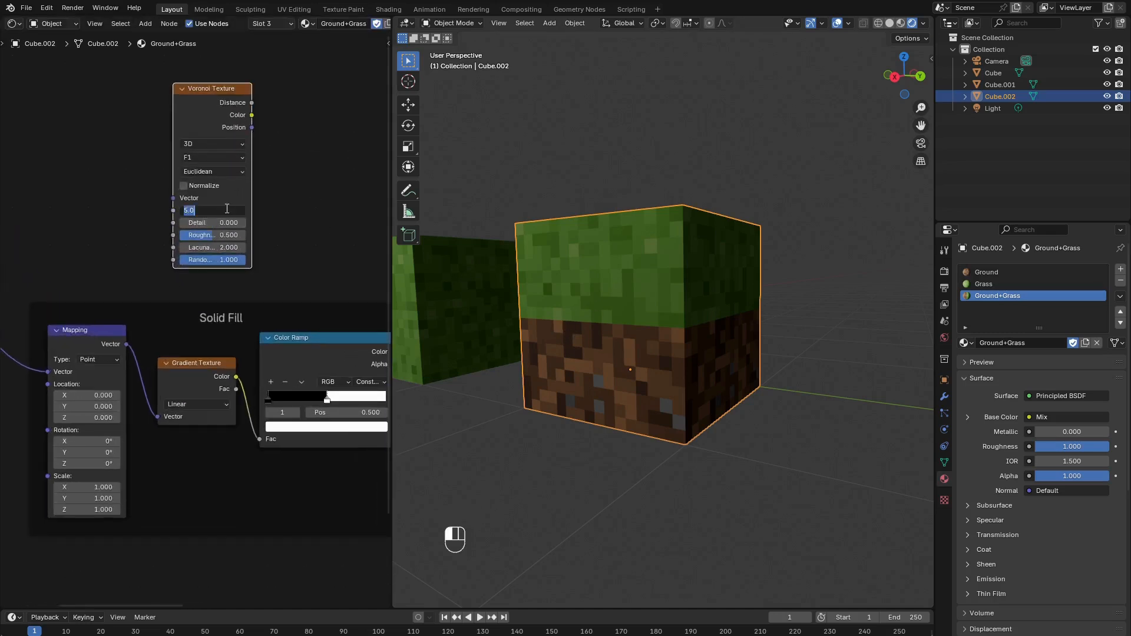
{"action": "type", "text": "16"}
{"action": "key", "text": "Return"}
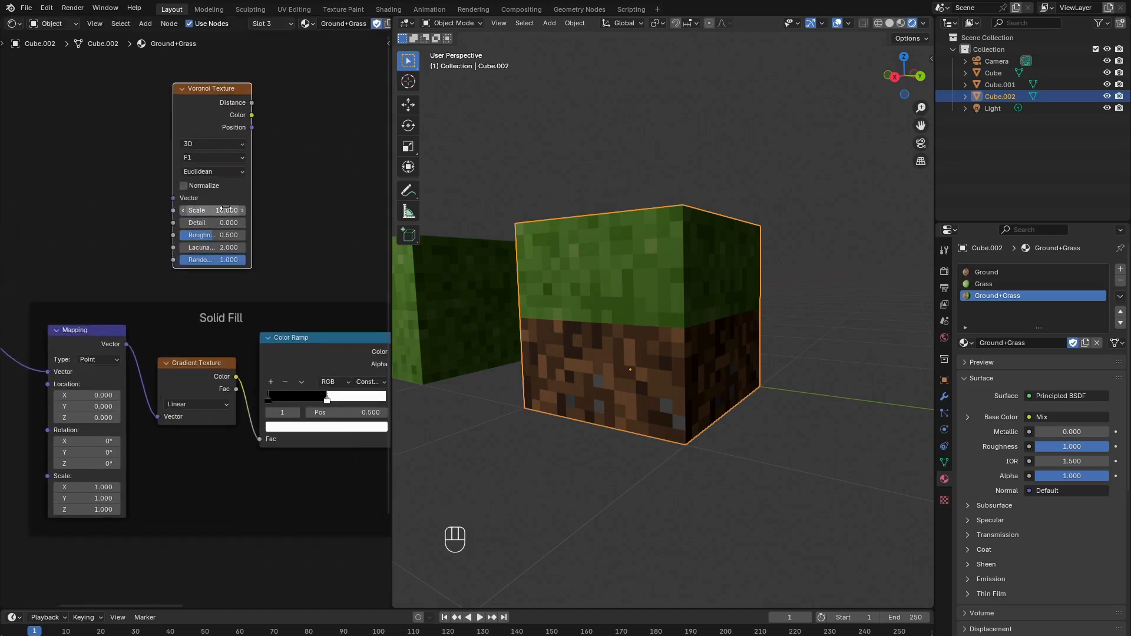
{"action": "left_click", "coordinate": [211, 263]}
{"action": "type", "text": "0"}
{"action": "key", "text": "Return"}
Add a Color Ramp node beside the Voronoi Texture and feed the Voronoi Color output into its Fac input.
{"action": "middle_click_drag", "start_coordinate": [308, 113], "coordinate": [218, 152]}
{"action": "scroll", "coordinate": [219, 152], "scroll_direction": "down", "scroll_amount": 2}
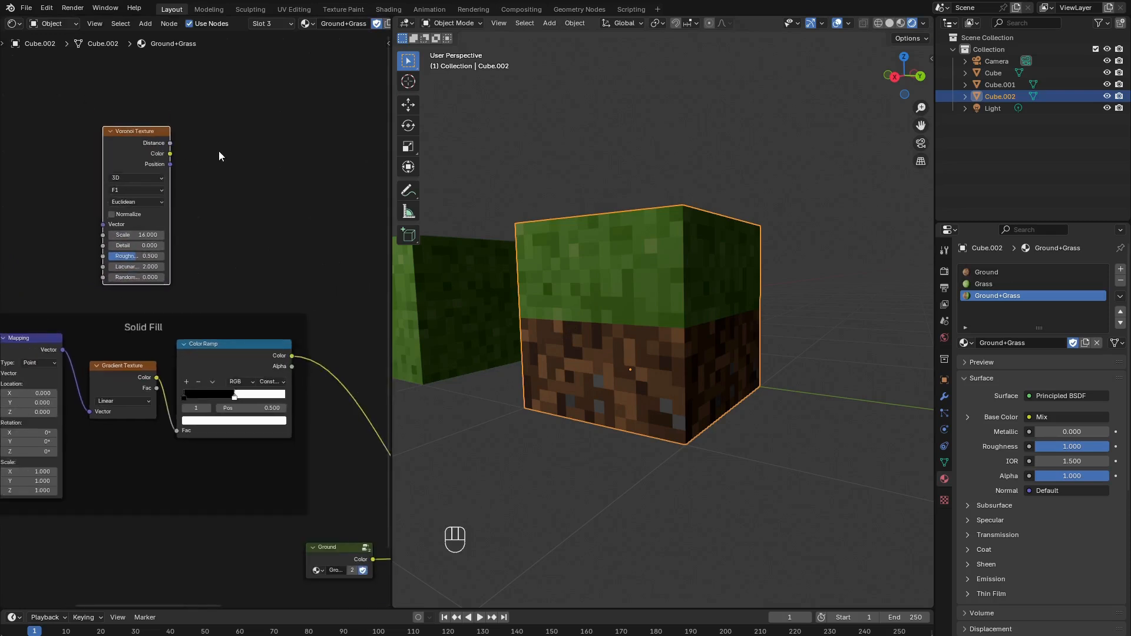
{"action": "key", "text": "shift+a"}
{"action": "mouse_move", "coordinate": [212, 127]}
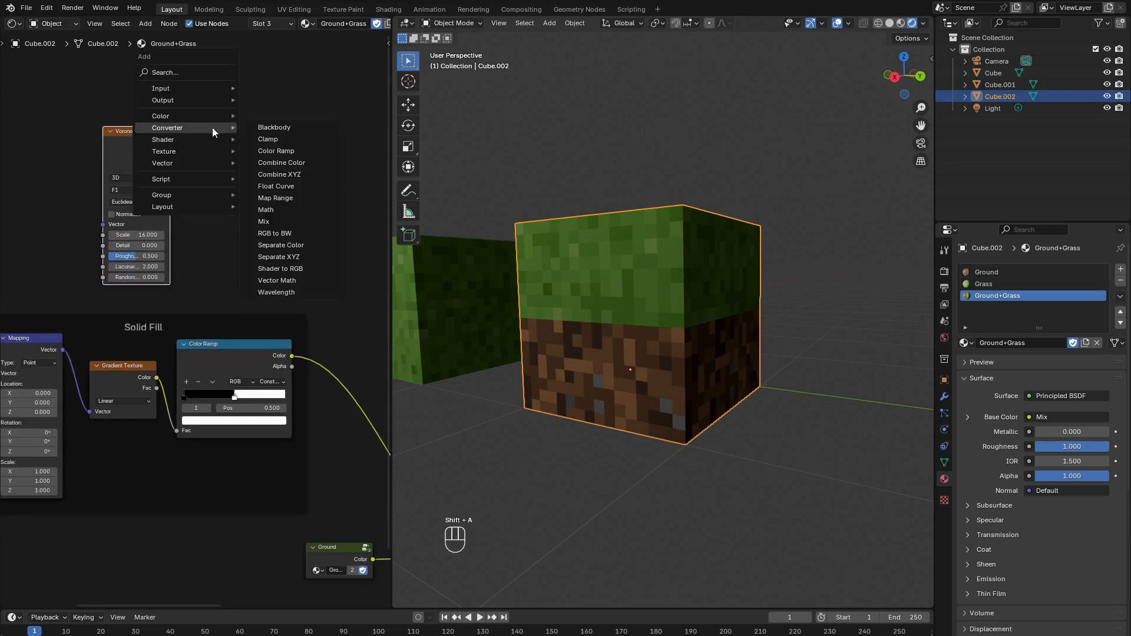
{"action": "left_click", "coordinate": [276, 151]}
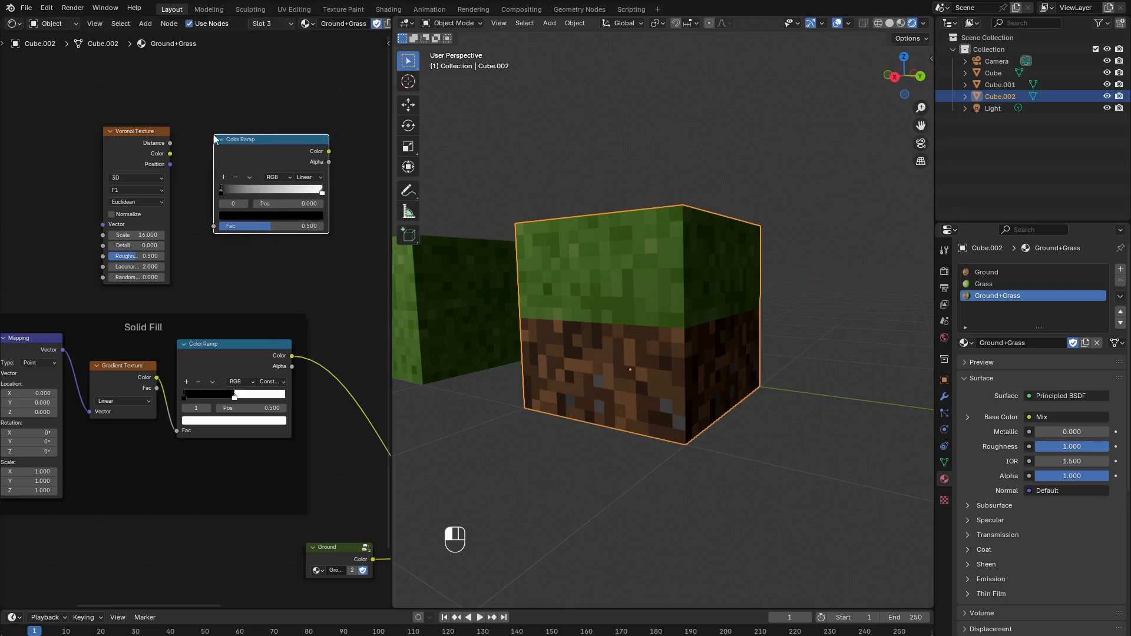
{"action": "left_click_drag", "start_coordinate": [171, 154], "coordinate": [213, 226]}
{"action": "middle_click_drag", "start_coordinate": [321, 229], "coordinate": [176, 240]}
Switch the Voronoi branch's Color Ramp to Constant interpolation and set its white stop's position to 0.4.
{"action": "middle_click_drag", "start_coordinate": [111, 221], "coordinate": [132, 227]}
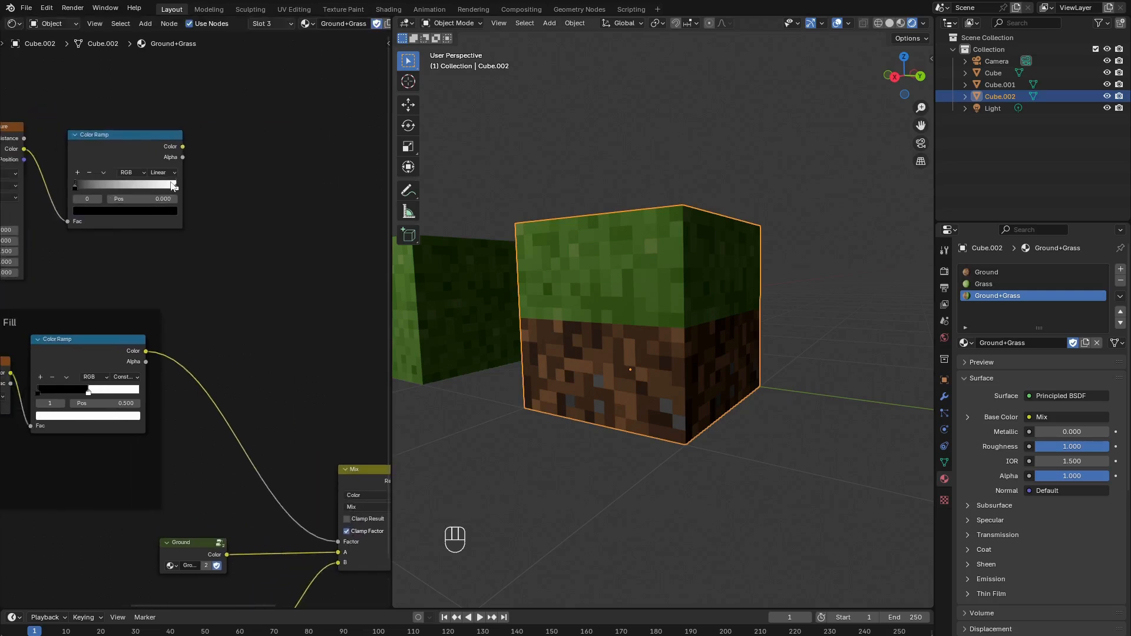
{"action": "left_click", "coordinate": [165, 173]}
{"action": "left_click", "coordinate": [181, 235]}
{"action": "left_click_drag", "start_coordinate": [174, 186], "coordinate": [146, 190]}
{"action": "left_click", "coordinate": [149, 199]}
{"action": "type", "text": "0.4"}
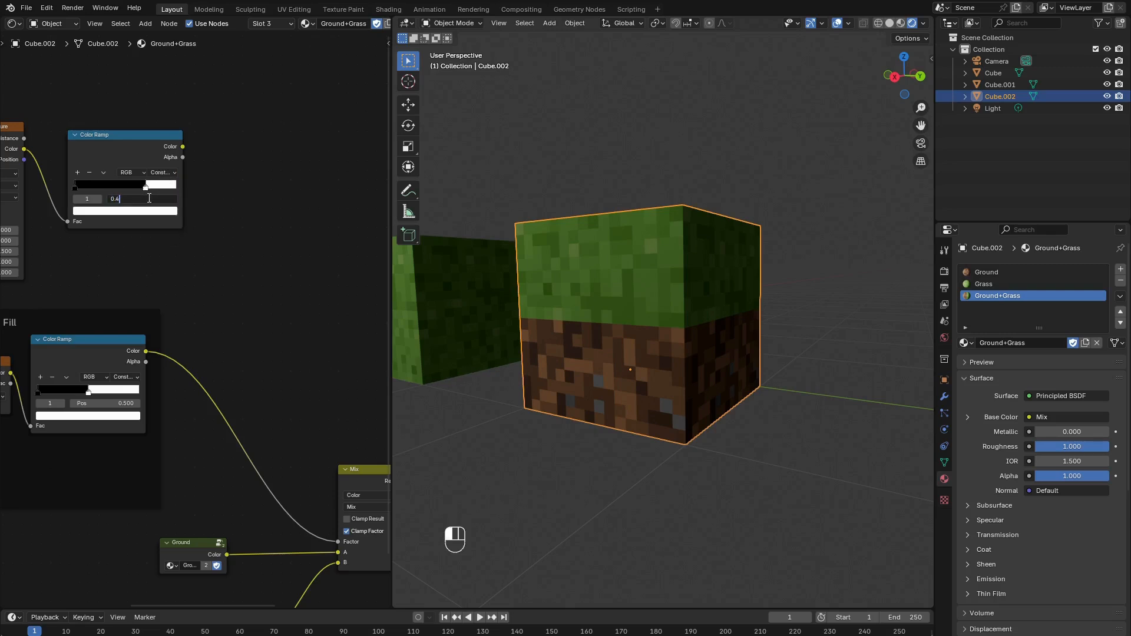
{"action": "key", "text": "Return"}
Add a Mapping node in front of the Voronoi Texture.
{"action": "scroll", "coordinate": [99, 252], "scroll_direction": "down", "scroll_amount": 3}
{"action": "middle_click_drag", "start_coordinate": [99, 252], "coordinate": [285, 231]}
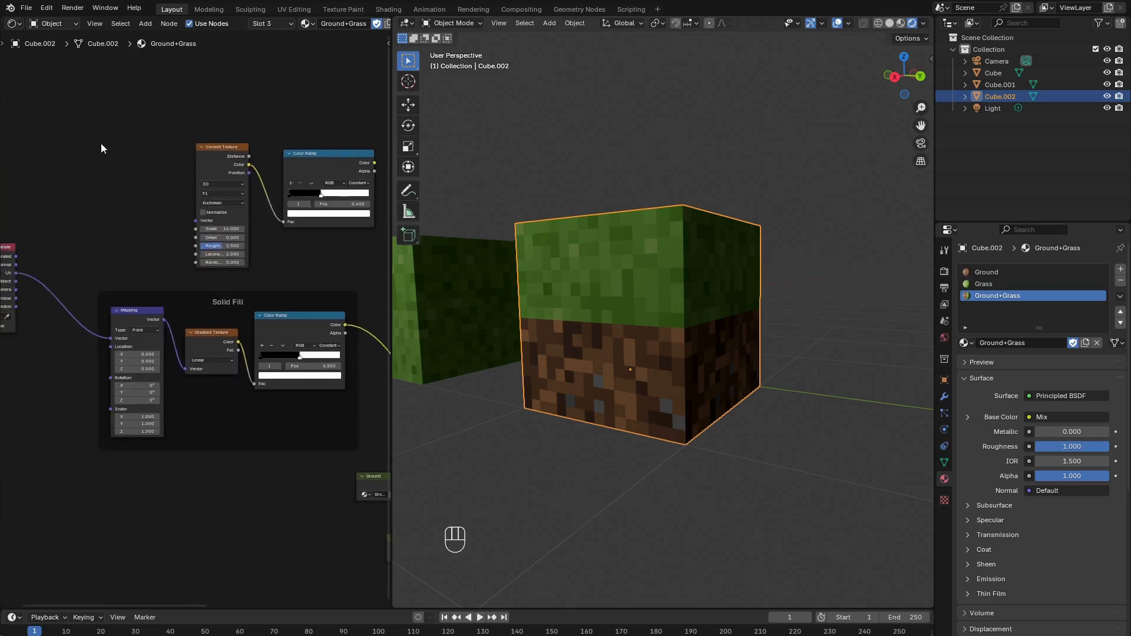
{"action": "scroll", "coordinate": [101, 148], "scroll_direction": "up", "scroll_amount": 2}
{"action": "key", "text": "shift+a"}
{"action": "mouse_move", "coordinate": [133, 160]}
{"action": "mouse_move", "coordinate": [112, 195]}
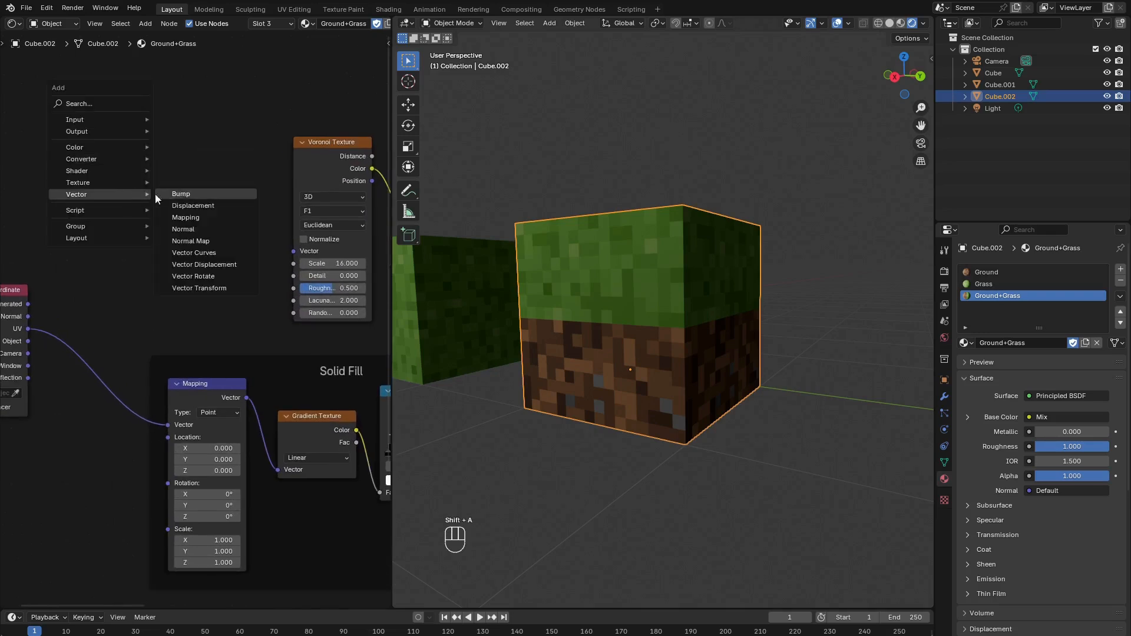
{"action": "left_click", "coordinate": [177, 218]}
{"action": "left_click", "coordinate": [151, 119]}
Connect the Texture Coordinate UV output through the new Mapping node to the Voronoi Vector input, and nudge the Mapping node closer to it.
{"action": "left_click_drag", "start_coordinate": [232, 149], "coordinate": [293, 239]}
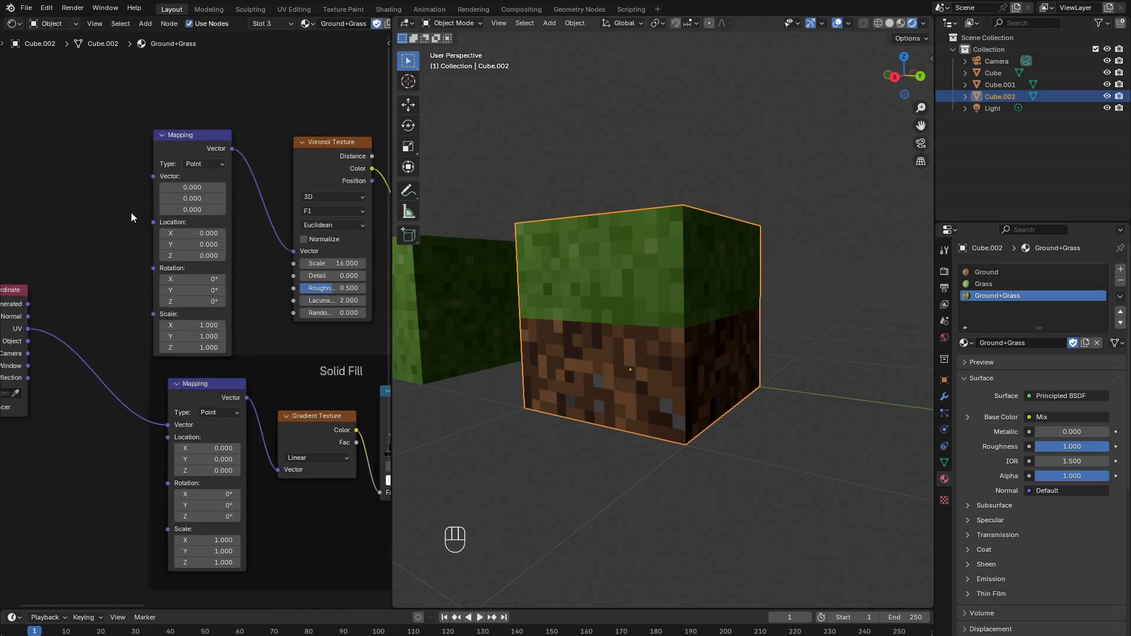
{"action": "left_click_drag", "start_coordinate": [118, 186], "coordinate": [154, 176]}
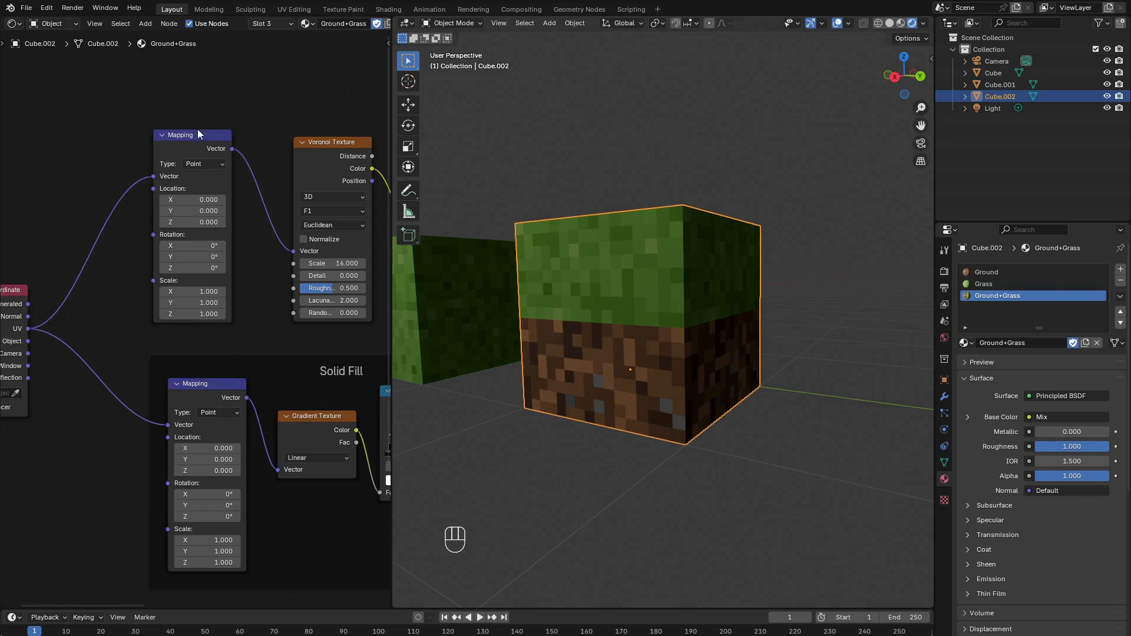
{"action": "left_click", "coordinate": [193, 130]}
{"action": "key", "text": "g"}
{"action": "left_click", "coordinate": [215, 133]}
Set the new Mapping node's Location X, Y and Z to -0.031.
{"action": "scroll", "coordinate": [218, 156], "scroll_direction": "up", "scroll_amount": 2}
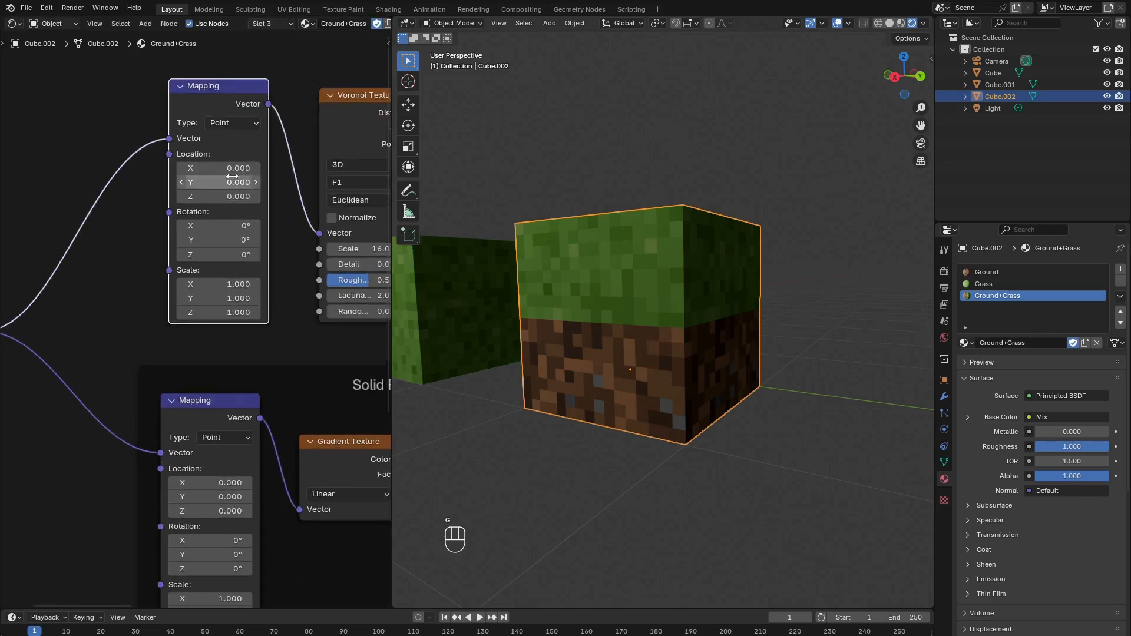
{"action": "double_click", "coordinate": [239, 170]}
{"action": "type", "text": "-0.031"}
{"action": "key", "text": "Return"}
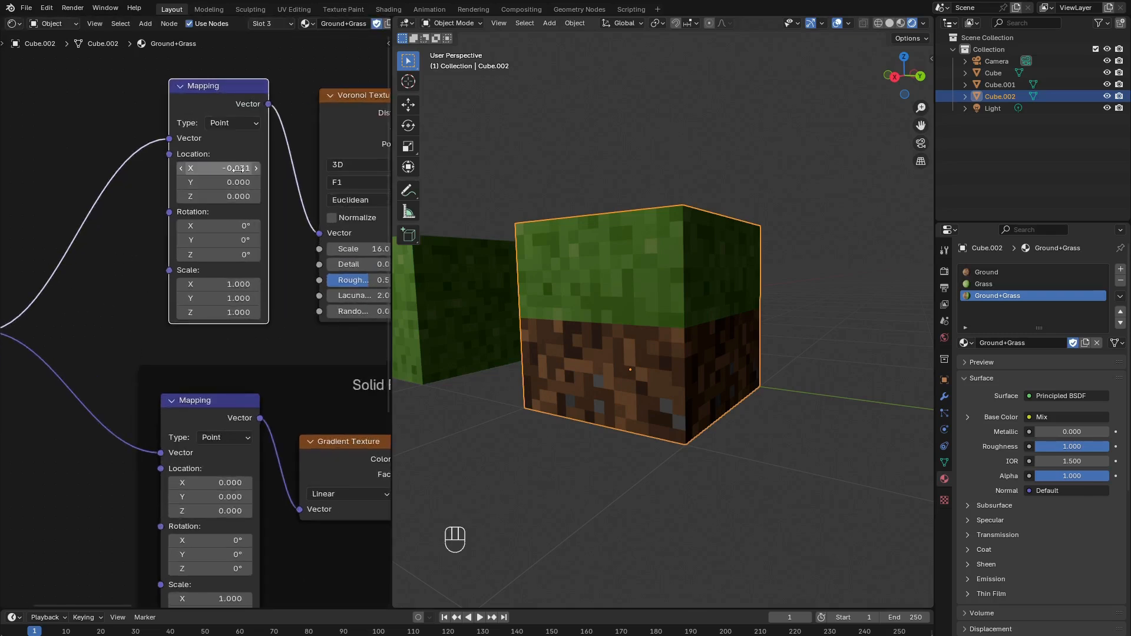
{"action": "double_click", "coordinate": [236, 169]}
{"action": "key", "text": "ctrl+c"}
{"action": "double_click", "coordinate": [236, 183]}
{"action": "key", "text": "ctrl+v"}
{"action": "double_click", "coordinate": [236, 197]}
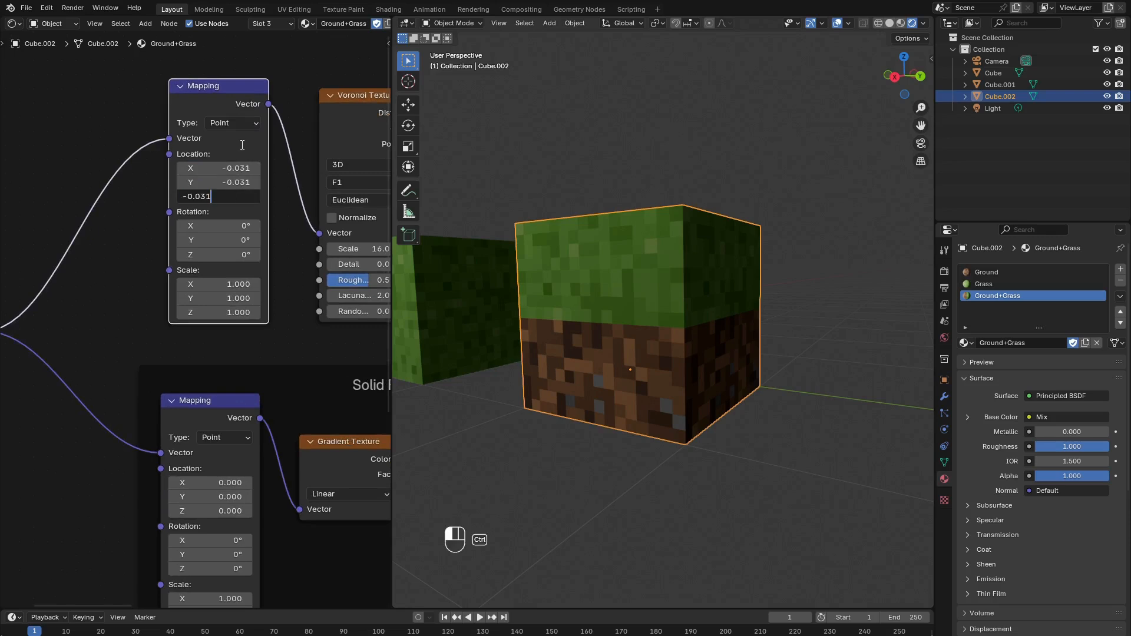
{"action": "key", "text": "Return"}
Move the upper Color Ramp closer to the Voronoi Texture node.
{"action": "scroll", "coordinate": [254, 165], "scroll_direction": "down", "scroll_amount": 4}
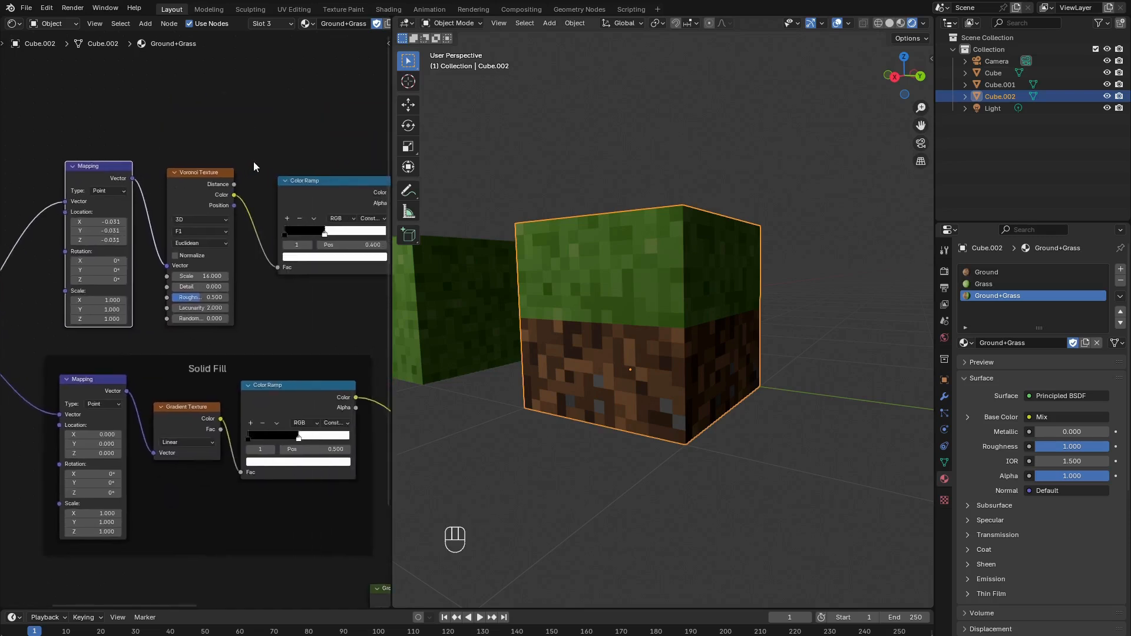
{"action": "left_click", "coordinate": [305, 182]}
{"action": "key", "text": "g"}
{"action": "left_click", "coordinate": [281, 184]}
Add an empty frame above the Mapping and Voronoi Texture nodes.
{"action": "scroll", "coordinate": [224, 115], "scroll_direction": "down", "scroll_amount": 1}
{"action": "key", "text": "shift+a"}
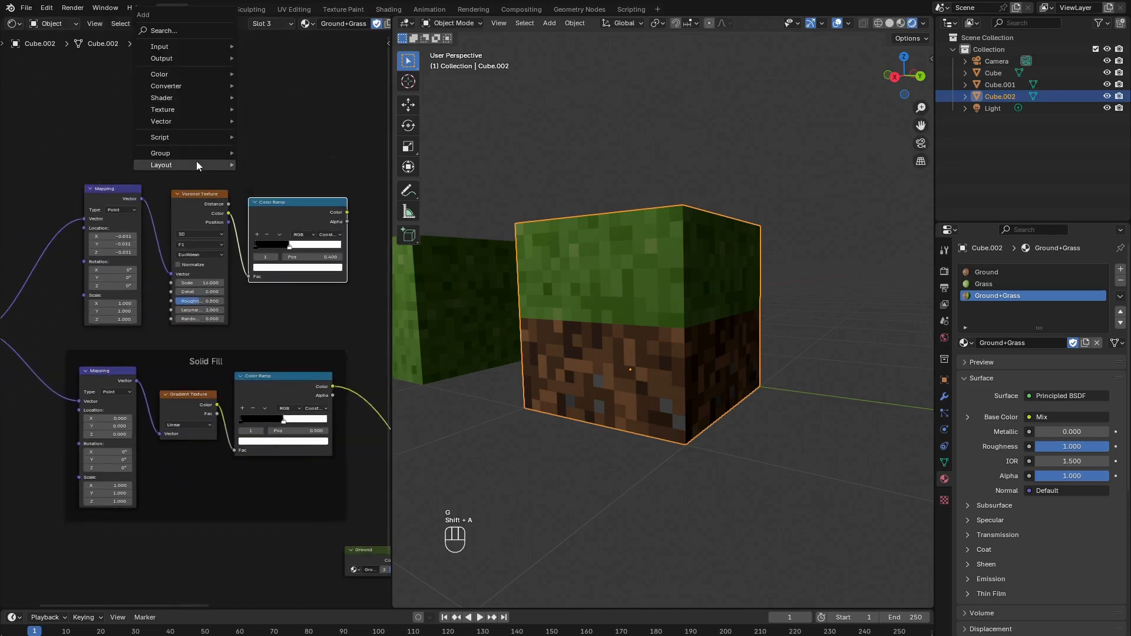
{"action": "mouse_move", "coordinate": [198, 165]}
{"action": "left_click", "coordinate": [264, 163]}
{"action": "left_click", "coordinate": [155, 121]}
Place the upper Mapping, Voronoi Texture and Color Ramp nodes into the new frame and position the frame just above Solid Fill.
{"action": "right_click", "coordinate": [127, 188]}
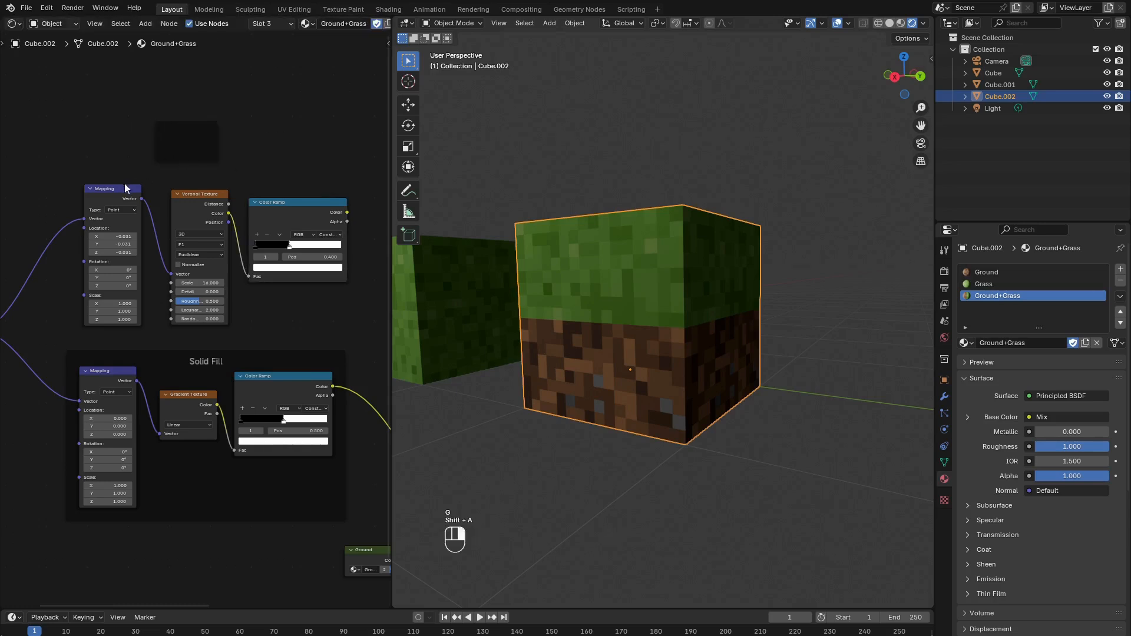
{"action": "left_click", "coordinate": [195, 193], "text": "shift"}
{"action": "left_click", "coordinate": [265, 204], "text": "shift"}
{"action": "key", "text": "g"}
{"action": "left_click", "coordinate": [184, 143]}
{"action": "left_click", "coordinate": [195, 125]}
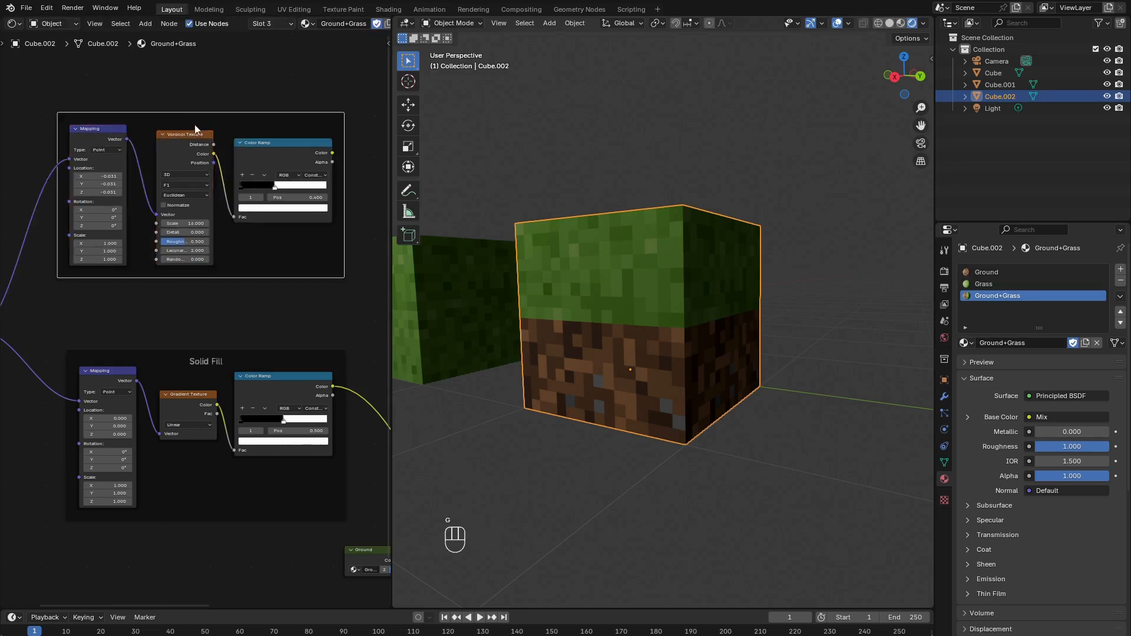
{"action": "key", "text": "g"}
{"action": "left_click", "coordinate": [206, 181]}
Label the frame around the Voronoi nodes "Noise", hide the node properties and raise the frame slightly.
{"action": "left_click", "coordinate": [388, 44]}
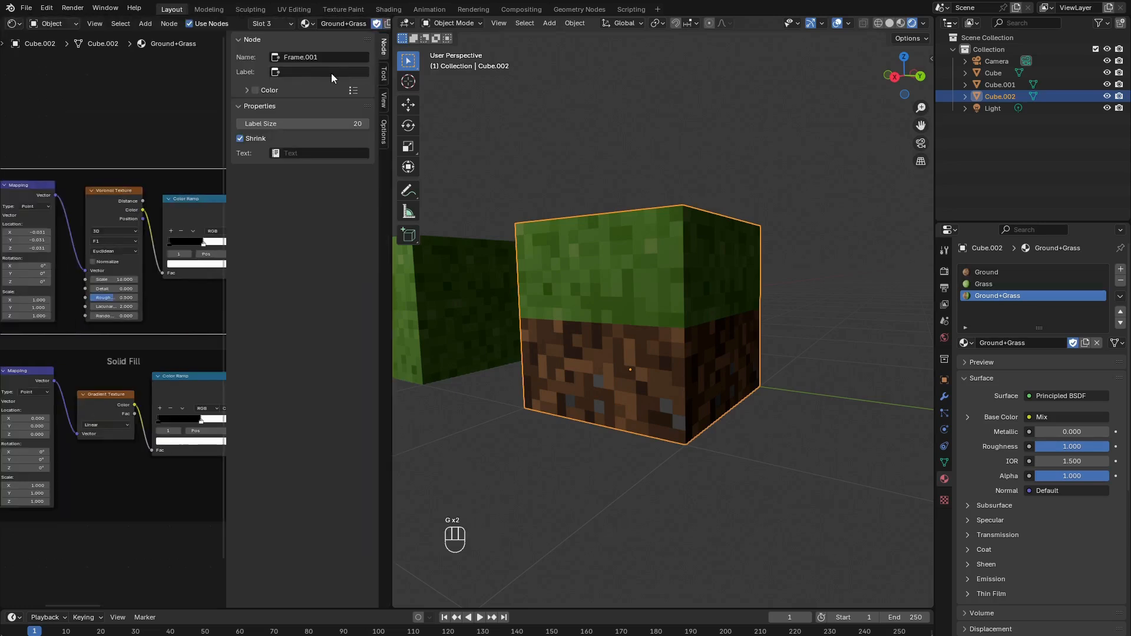
{"action": "left_click", "coordinate": [341, 73]}
{"action": "type", "text": "Noise"}
{"action": "key", "text": "Return"}
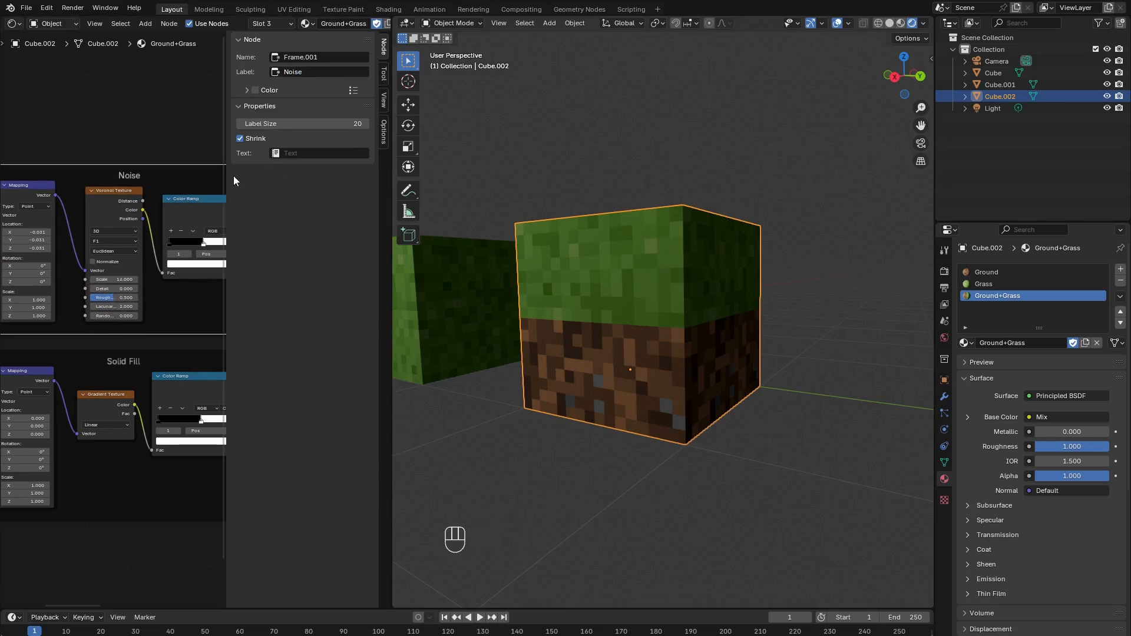
{"action": "key", "text": "n"}
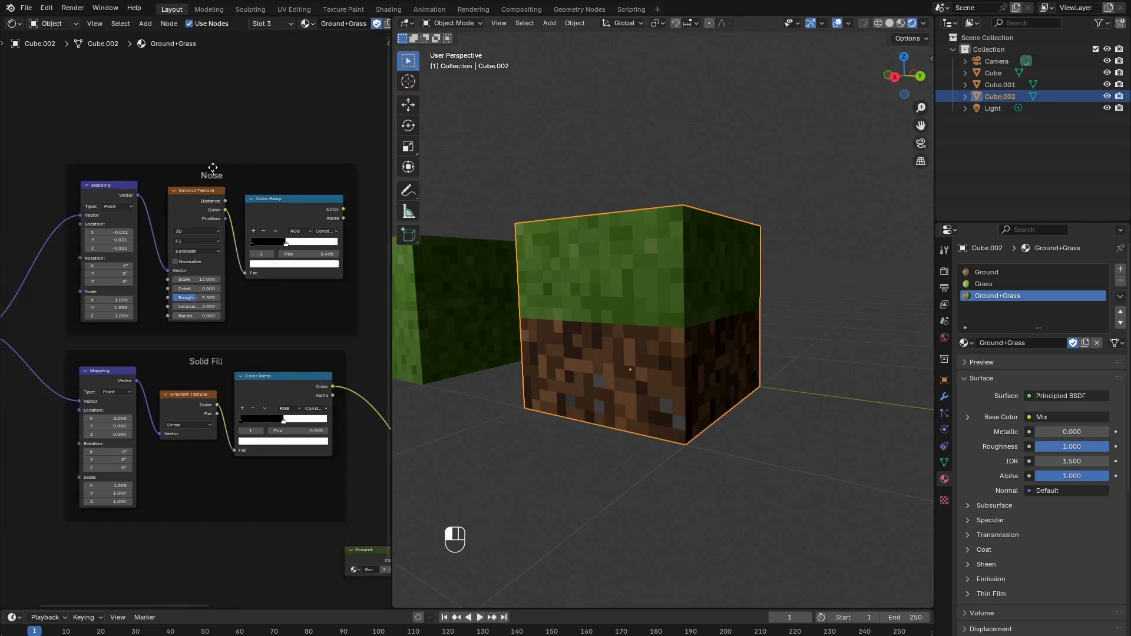
{"action": "left_click", "coordinate": [213, 169]}
{"action": "left_click_drag", "start_coordinate": [214, 166], "coordinate": [213, 143]}
Move the Ground and Grass group nodes together to a lower spot in the node layout.
{"action": "scroll", "coordinate": [218, 200], "scroll_direction": "down", "scroll_amount": 2}
{"action": "middle_click_drag", "start_coordinate": [286, 506], "coordinate": [70, 332]}
{"action": "left_click", "coordinate": [142, 334]}
{"action": "left_click", "coordinate": [162, 389], "text": "shift"}
{"action": "key", "text": "g"}
{"action": "left_click", "coordinate": [196, 449]}
Move the Principled BSDF and Material Output nodes farther away from the Mix node.
{"action": "middle_click_drag", "start_coordinate": [354, 321], "coordinate": [303, 295]}
{"action": "right_click", "coordinate": [224, 316]}
{"action": "right_click", "coordinate": [325, 294], "text": "shift"}
{"action": "key", "text": "g"}
{"action": "left_click", "coordinate": [383, 274]}
Move the Mix, Ground and Grass nodes together away from the frames, towards the Principled BSDF.
{"action": "right_click", "coordinate": [219, 285]}
{"action": "left_click", "coordinate": [119, 403], "text": "shift"}
{"action": "left_click", "coordinate": [142, 445], "text": "shift"}
{"action": "key", "text": "g"}
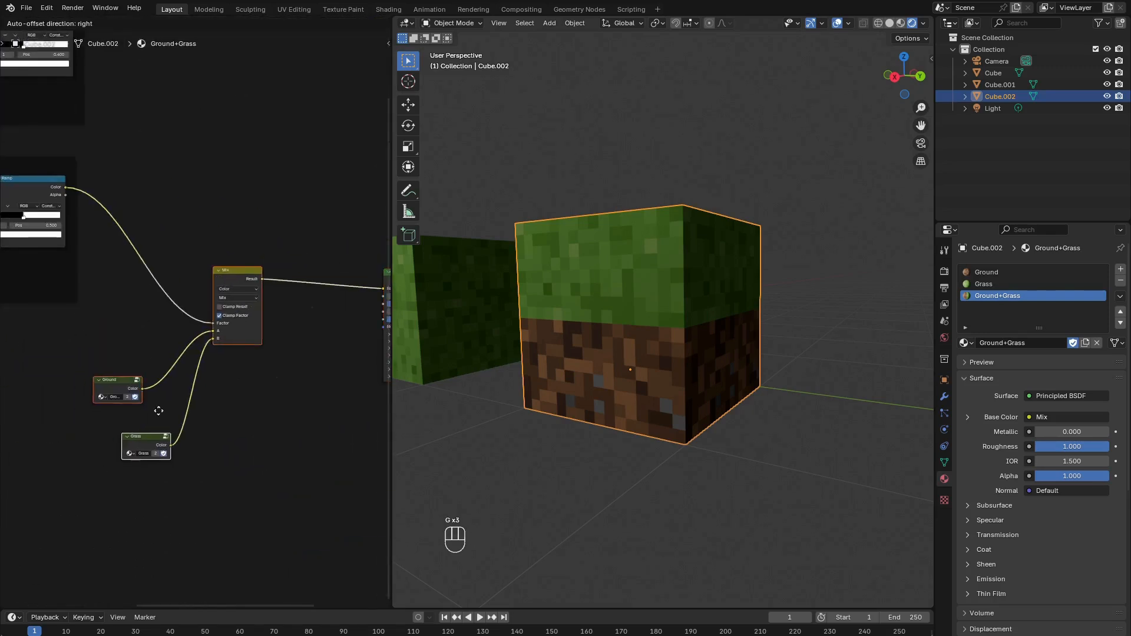
{"action": "left_click", "coordinate": [213, 372]}
Add a second Gradient Texture node below the Solid Fill frame.
{"action": "scroll", "coordinate": [136, 380], "scroll_direction": "down", "scroll_amount": 2}
{"action": "middle_click_drag", "start_coordinate": [13, 363], "coordinate": [204, 321]}
{"action": "scroll", "coordinate": [194, 318], "scroll_direction": "up", "scroll_amount": 3}
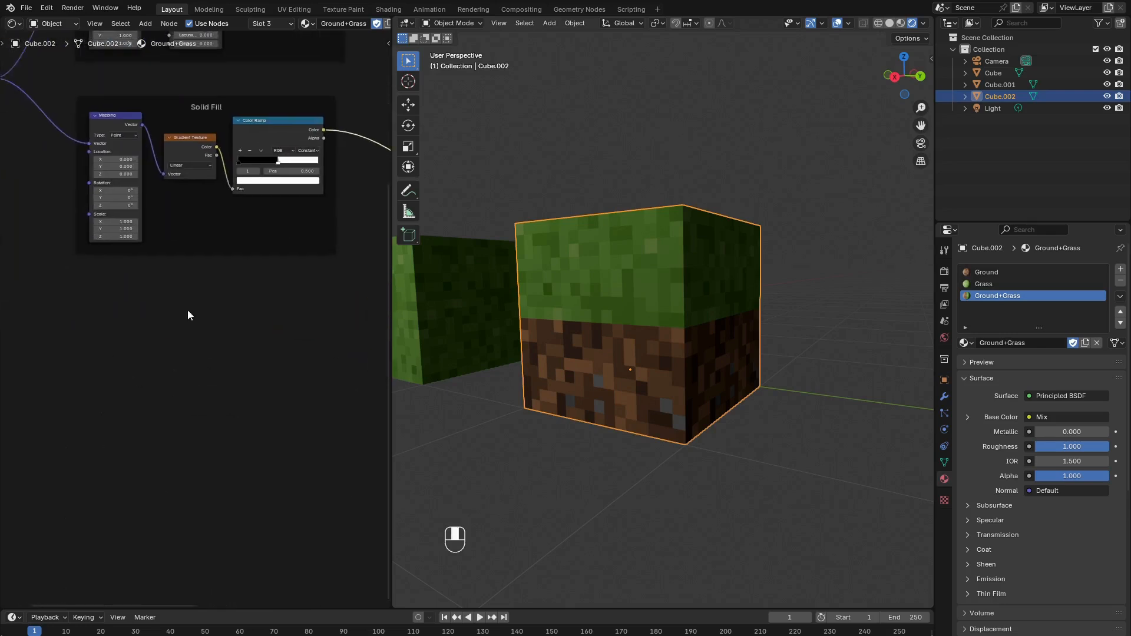
{"action": "key", "text": "shift+a"}
{"action": "mouse_move", "coordinate": [109, 243]}
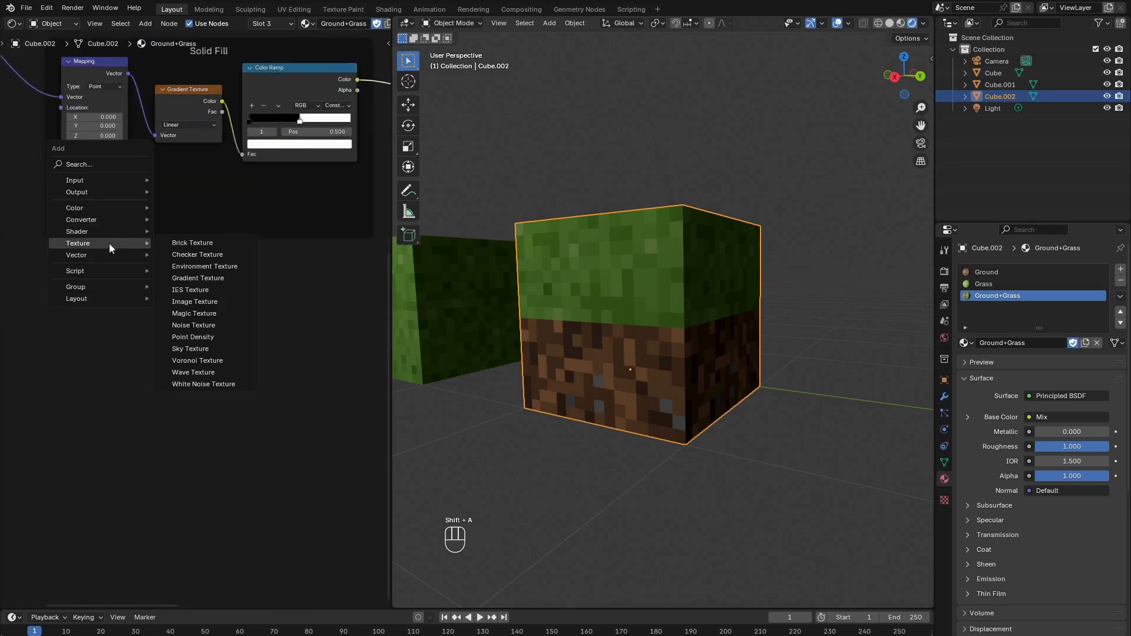
{"action": "left_click", "coordinate": [213, 280]}
{"action": "left_click", "coordinate": [142, 285]}
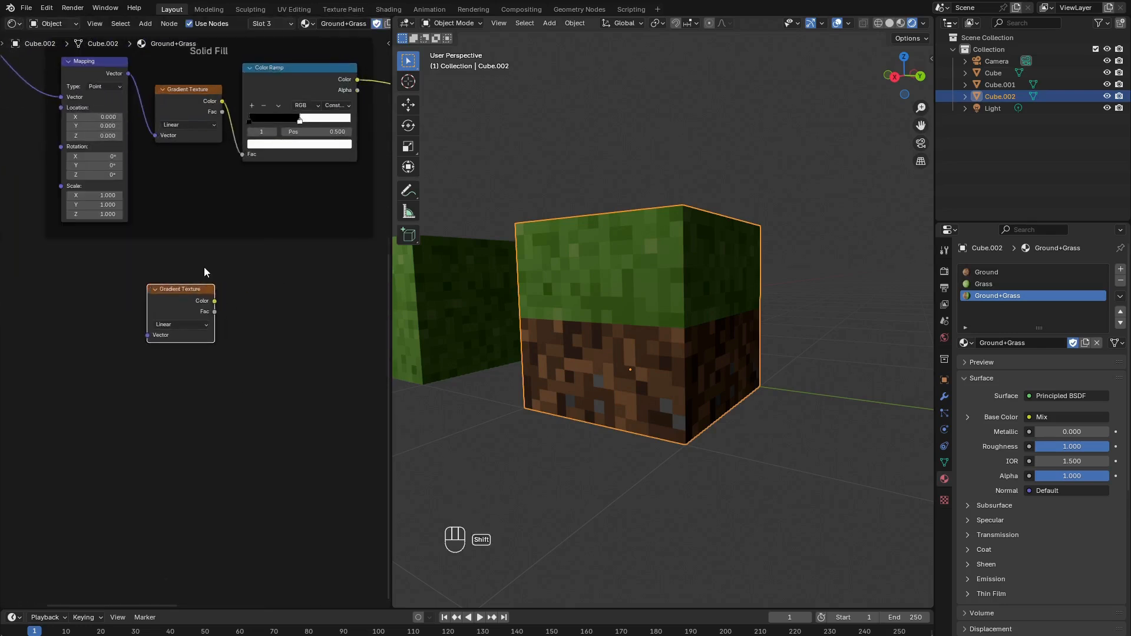
Add a Color Ramp beside the new Gradient Texture and feed the gradient's Color output into its Fac input.
{"action": "key", "text": "shift+a"}
{"action": "mouse_move", "coordinate": [152, 243]}
{"action": "left_click", "coordinate": [261, 266]}
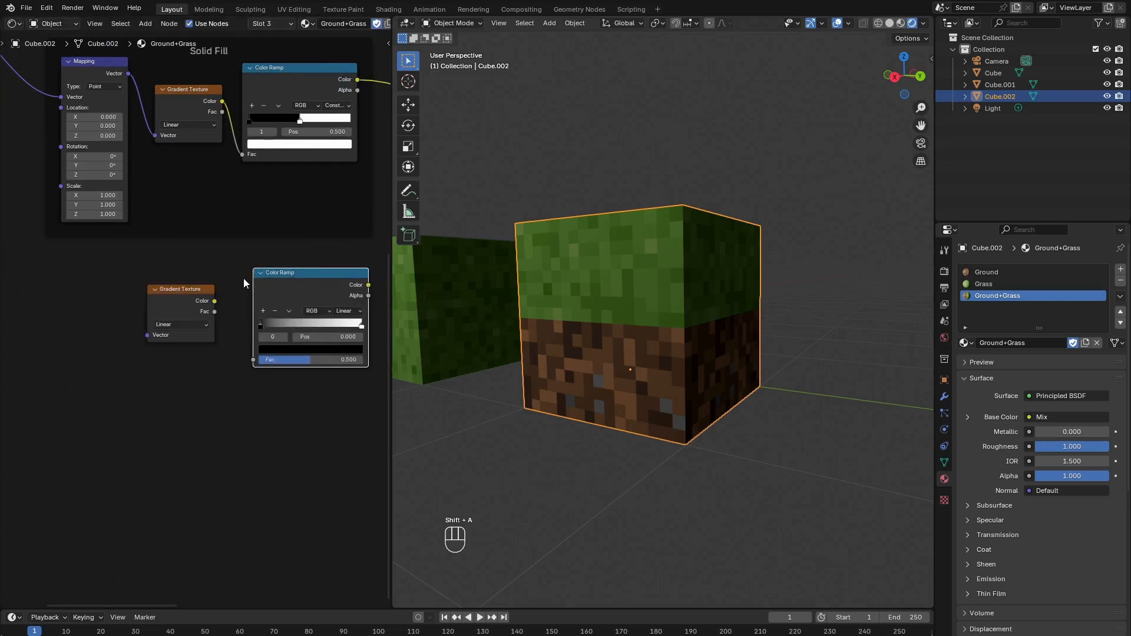
{"action": "left_click_drag", "start_coordinate": [215, 301], "coordinate": [253, 359]}
Set the new Color Ramp below the Solid Fill frame to Constant interpolation.
{"action": "middle_click_drag", "start_coordinate": [273, 338], "coordinate": [161, 358]}
{"action": "scroll", "coordinate": [161, 358], "scroll_direction": "up", "scroll_amount": 2}
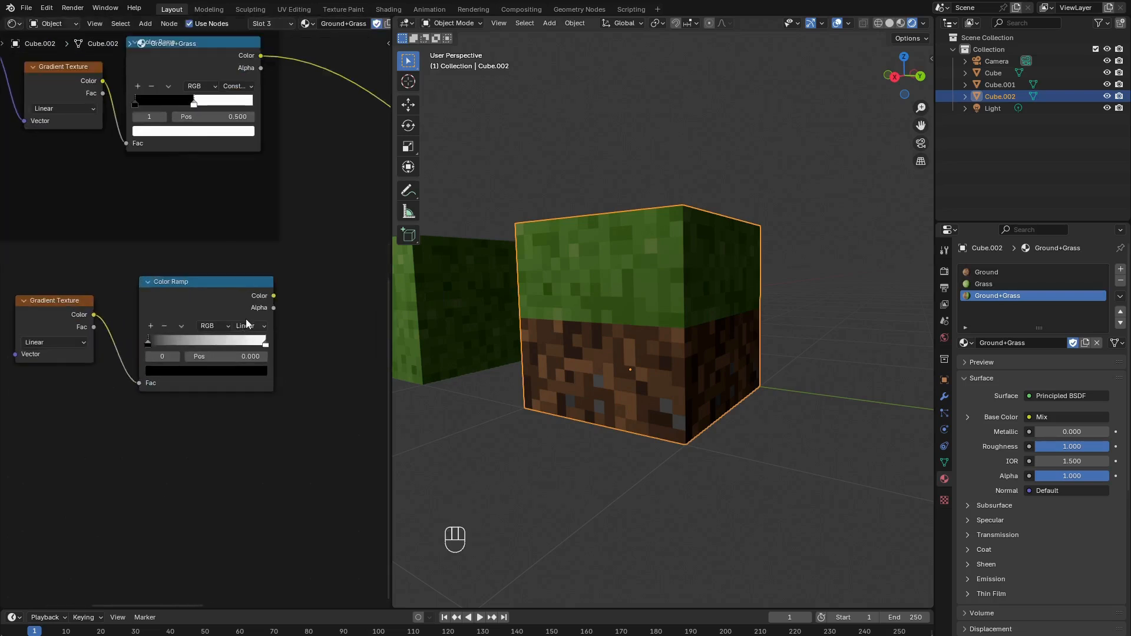
{"action": "left_click", "coordinate": [248, 325]}
{"action": "left_click", "coordinate": [255, 401]}
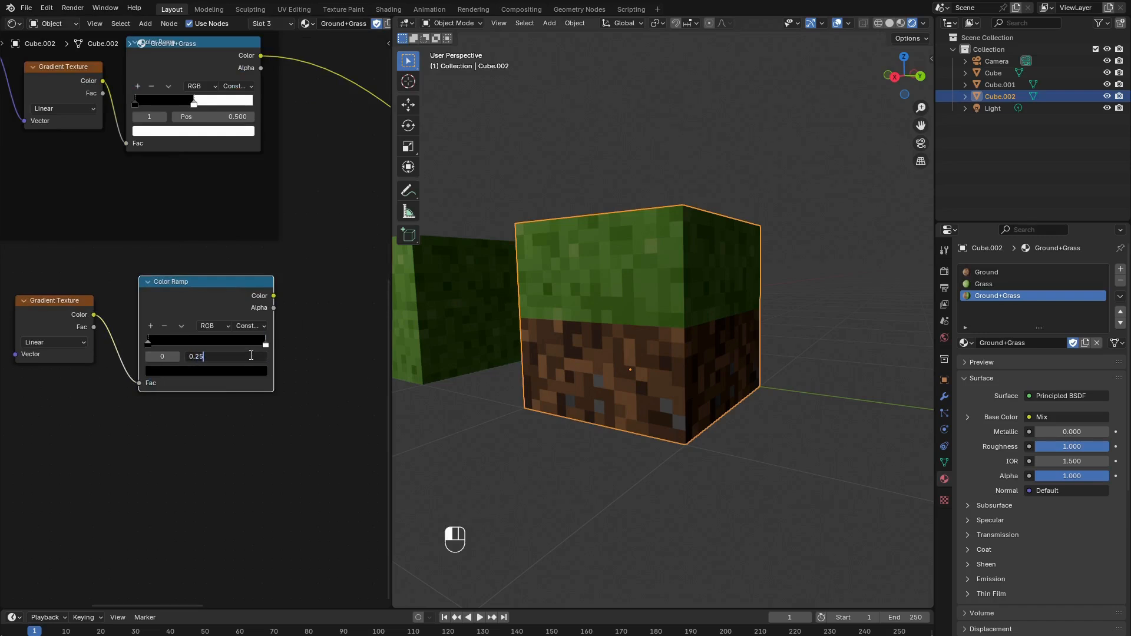
Try the new Color Ramp's black stop at position 0.25 and set it back to 0.
{"action": "key", "text": "Return"}
{"action": "scroll", "coordinate": [245, 353], "scroll_direction": "down", "scroll_amount": 2}
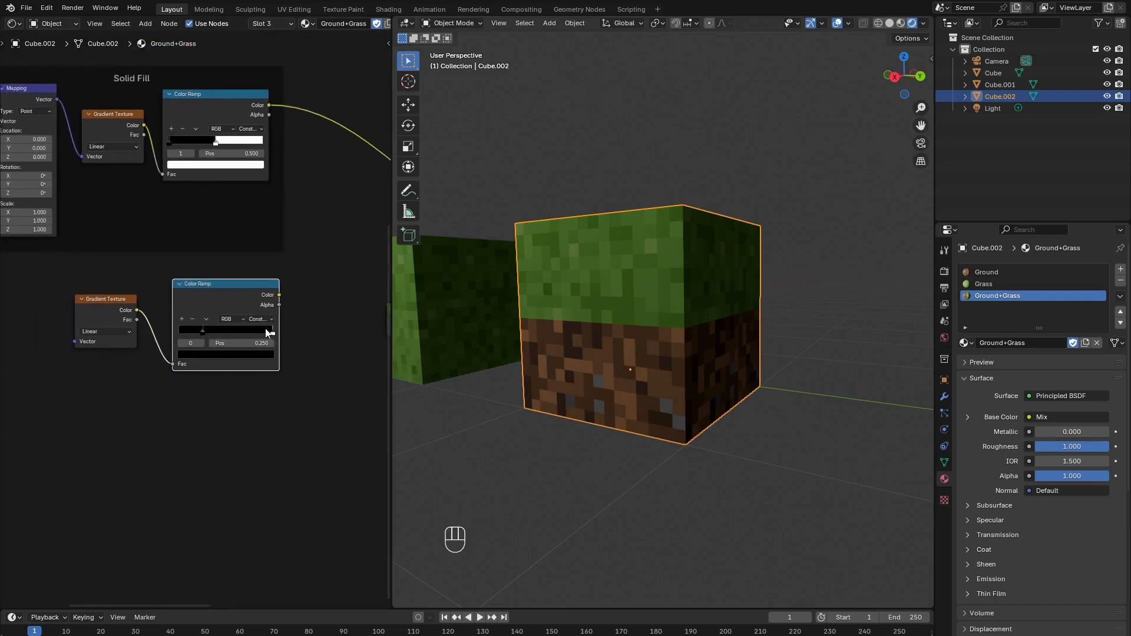
{"action": "double_click", "coordinate": [246, 343]}
{"action": "type", "text": "0"}
{"action": "key", "text": "Return"}
Set the white stop of the Color Ramp below the Solid Fill frame to position 0.25.
{"action": "left_click", "coordinate": [272, 333]}
{"action": "double_click", "coordinate": [255, 343]}
{"action": "type", "text": "0."}
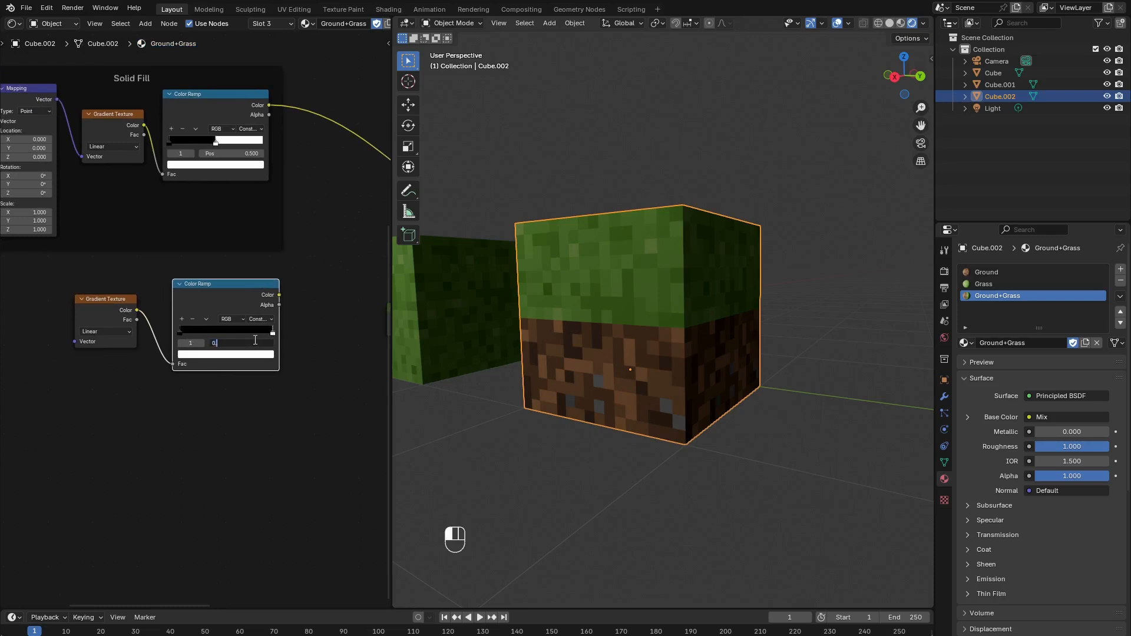
{"action": "type", "text": "25"}
{"action": "key", "text": "Return"}
Add a Mapping node before the lower Gradient Texture and feed its Vector output into the gradient's Vector input.
{"action": "middle_click_drag", "start_coordinate": [132, 360], "coordinate": [212, 336]}
{"action": "key", "text": "shift+a"}
{"action": "left_click", "coordinate": [219, 295]}
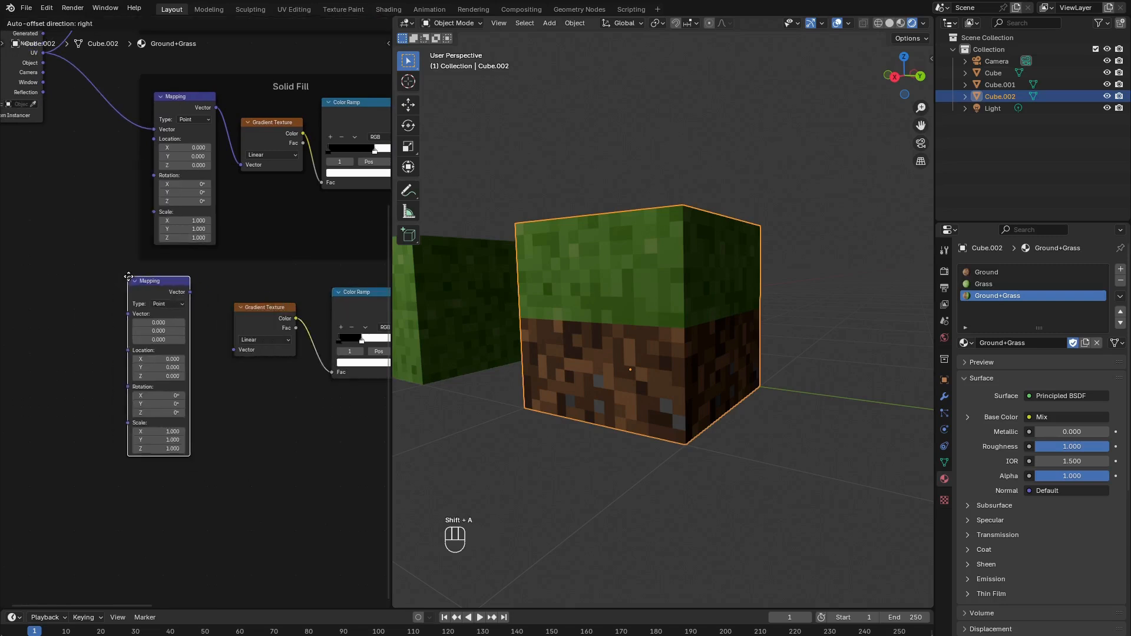
{"action": "left_click", "coordinate": [176, 289]}
{"action": "left_click_drag", "start_coordinate": [190, 292], "coordinate": [233, 349]}
Connect the Texture Coordinate's UV output to the new Mapping node's Vector input and align the node beside its Gradient Texture.
{"action": "middle_click_drag", "start_coordinate": [43, 56], "coordinate": [153, 132]}
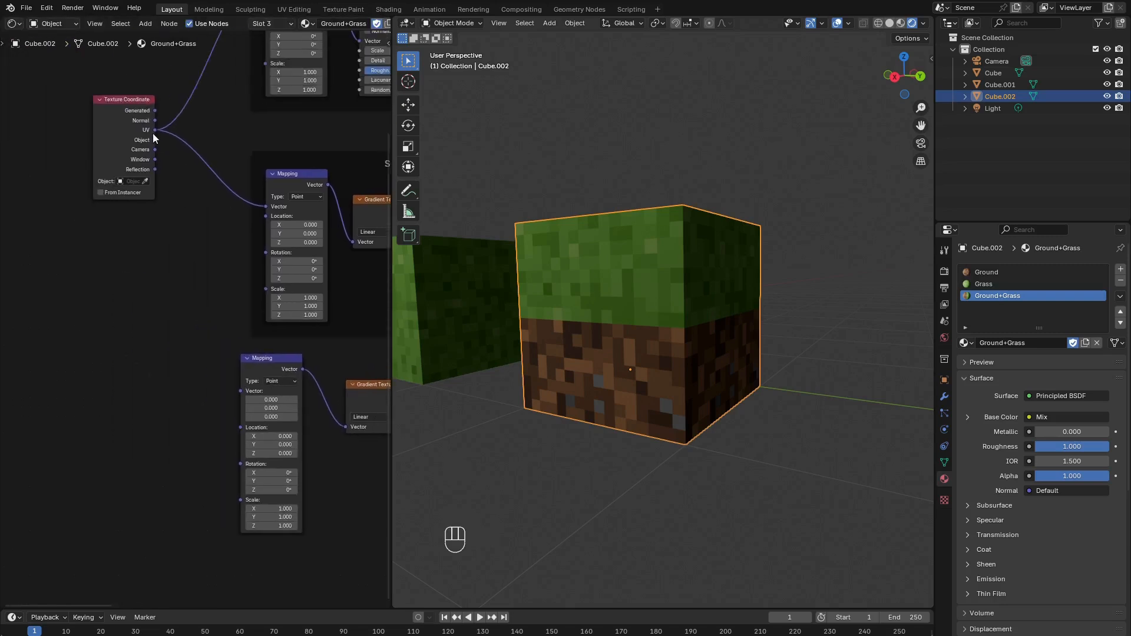
{"action": "left_click_drag", "start_coordinate": [154, 130], "coordinate": [241, 391]}
{"action": "left_click", "coordinate": [268, 361]}
{"action": "key", "text": "g"}
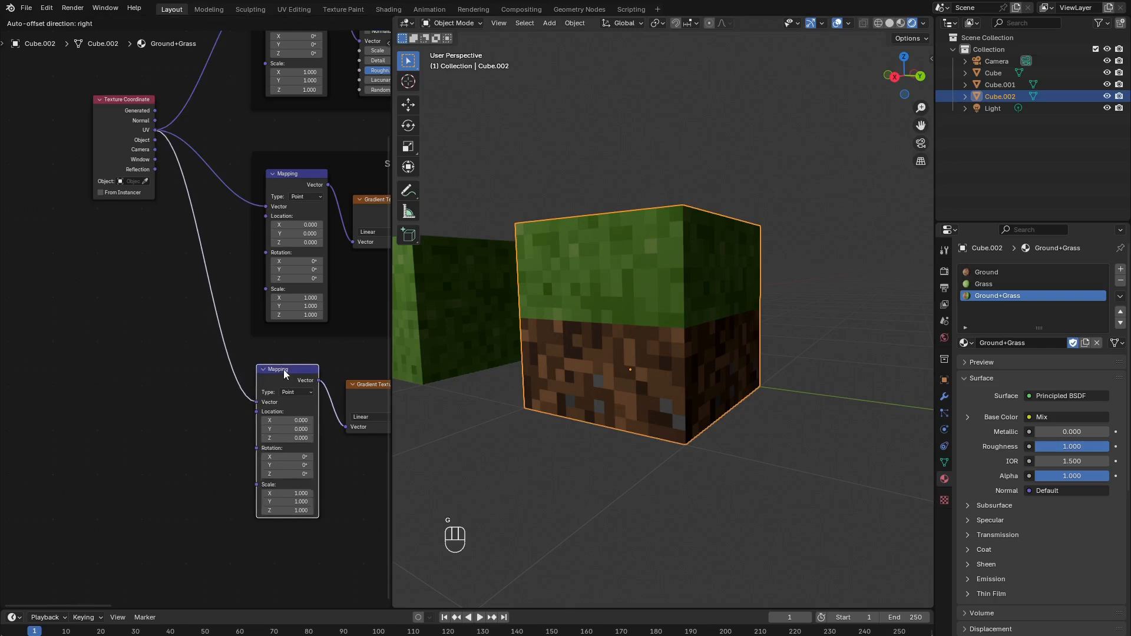
{"action": "left_click", "coordinate": [285, 370]}
Enclose the lower Mapping, Gradient Texture and Color Ramp nodes in a new frame below Solid Fill.
{"action": "scroll", "coordinate": [286, 370], "scroll_direction": "down", "scroll_amount": 4}
{"action": "middle_click_drag", "start_coordinate": [287, 370], "coordinate": [153, 348]}
{"action": "middle_click_drag", "start_coordinate": [334, 351], "coordinate": [302, 354]}
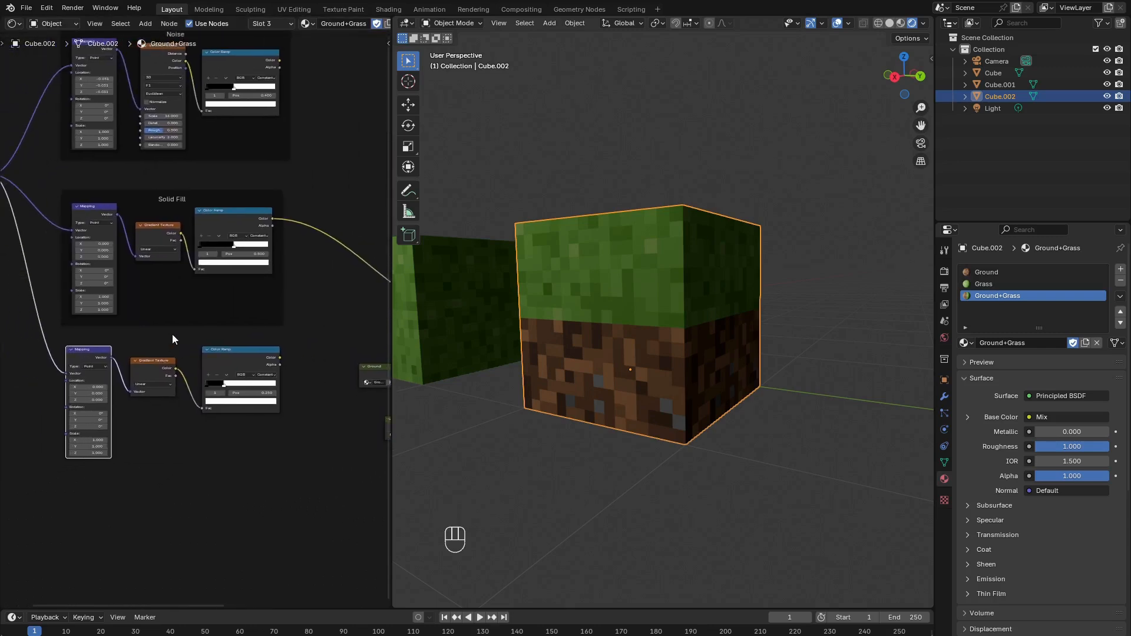
{"action": "scroll", "coordinate": [171, 334], "scroll_direction": "up", "scroll_amount": 3}
{"action": "key", "text": "shift+a"}
{"action": "mouse_move", "coordinate": [163, 381]}
{"action": "left_click", "coordinate": [216, 378]}
{"action": "left_click", "coordinate": [99, 350]}
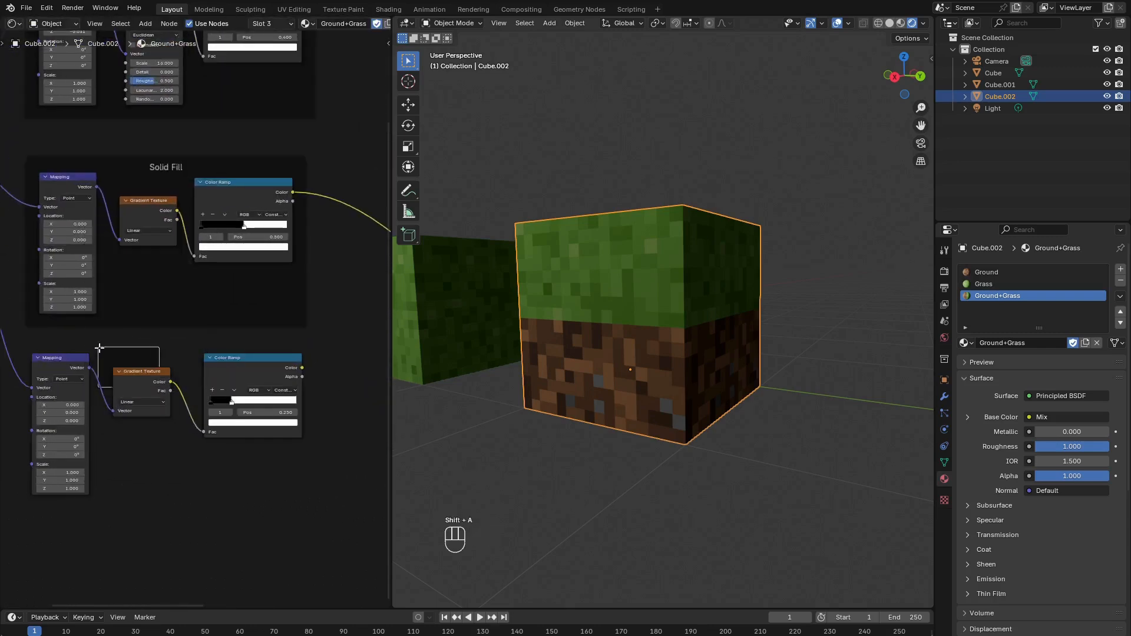
{"action": "left_click", "coordinate": [70, 359]}
{"action": "left_click", "coordinate": [145, 374], "text": "shift"}
{"action": "left_click", "coordinate": [220, 366], "text": "shift"}
{"action": "key", "text": "g"}
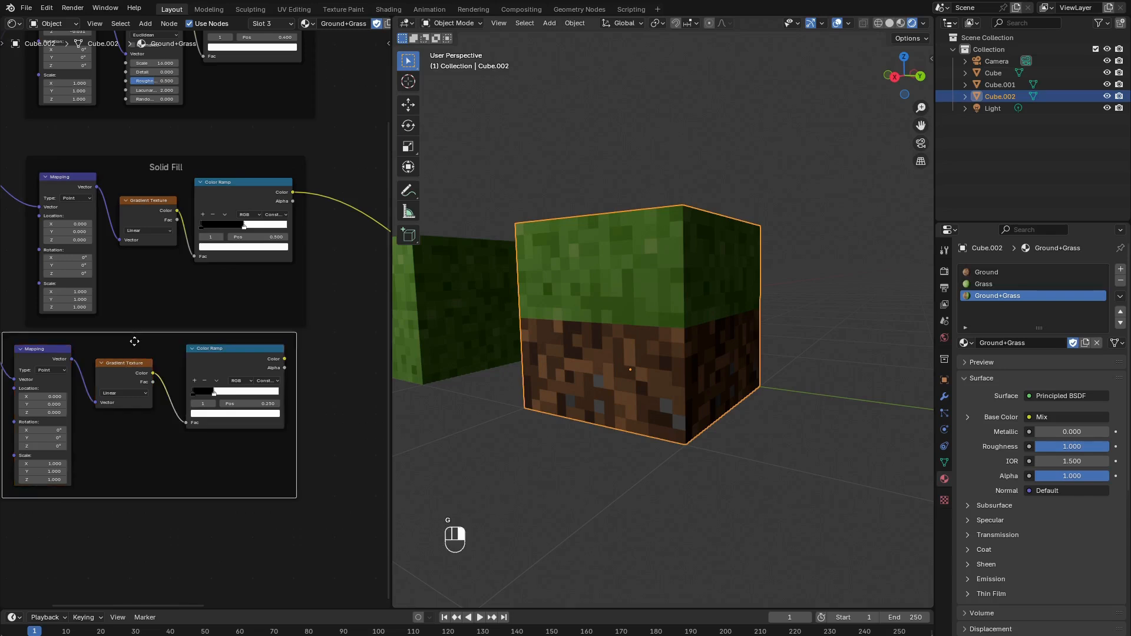
{"action": "left_click", "coordinate": [147, 371]}
Label the new frame "Fade" and adjust its place below the Solid Fill frame.
{"action": "left_click", "coordinate": [388, 43]}
{"action": "left_click", "coordinate": [324, 73]}
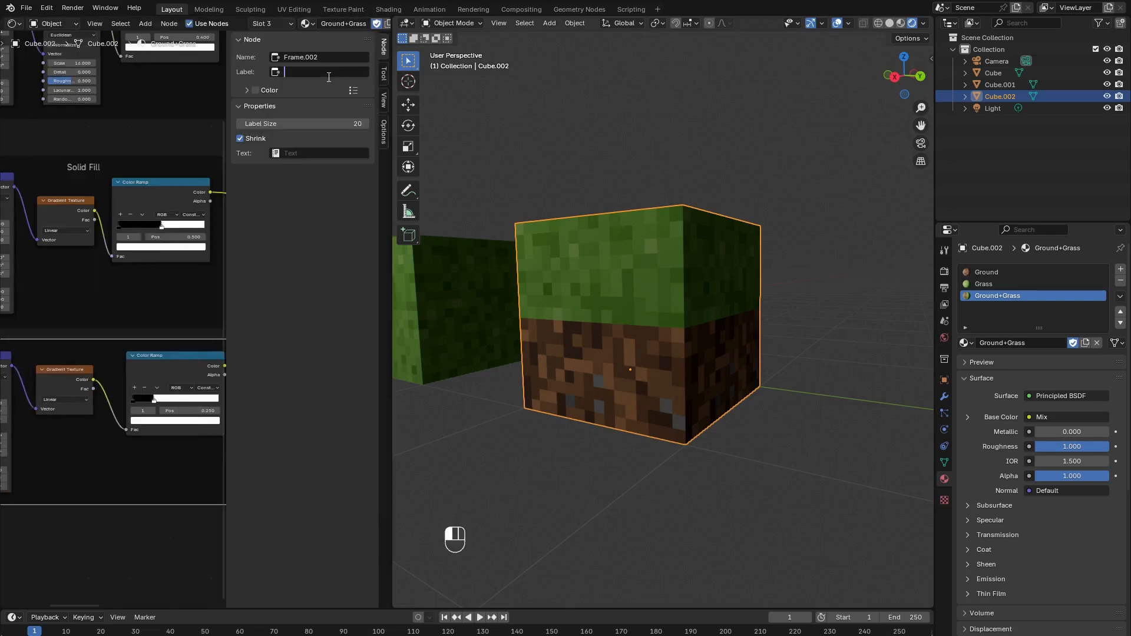
{"action": "type", "text": "Fade"}
{"action": "key", "text": "Return"}
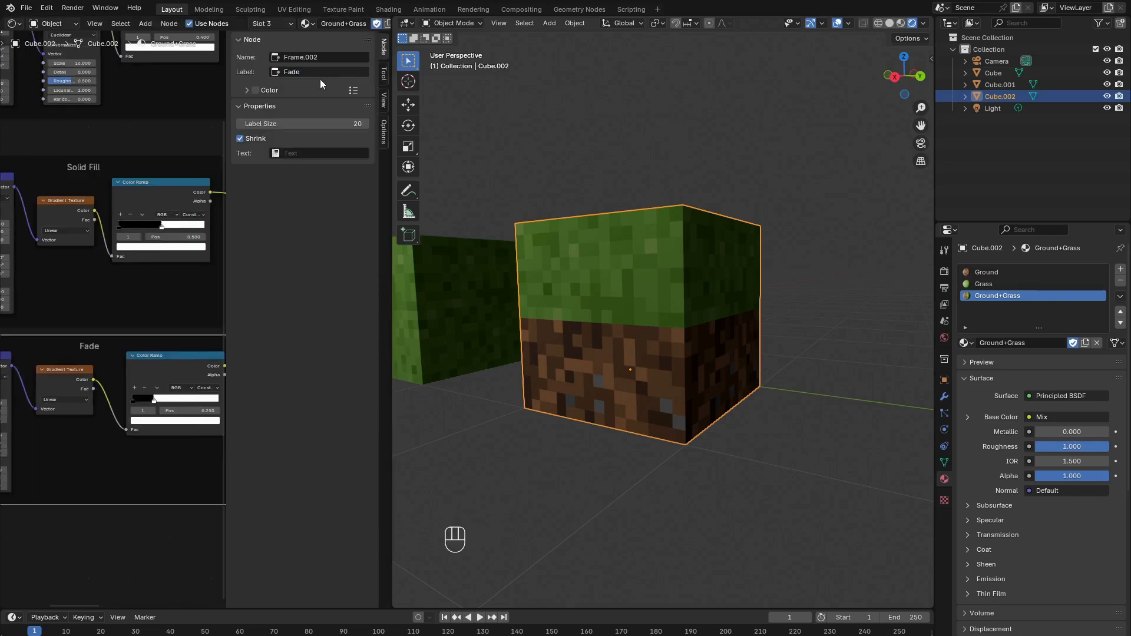
{"action": "left_click_drag", "start_coordinate": [227, 223], "coordinate": [355, 265]}
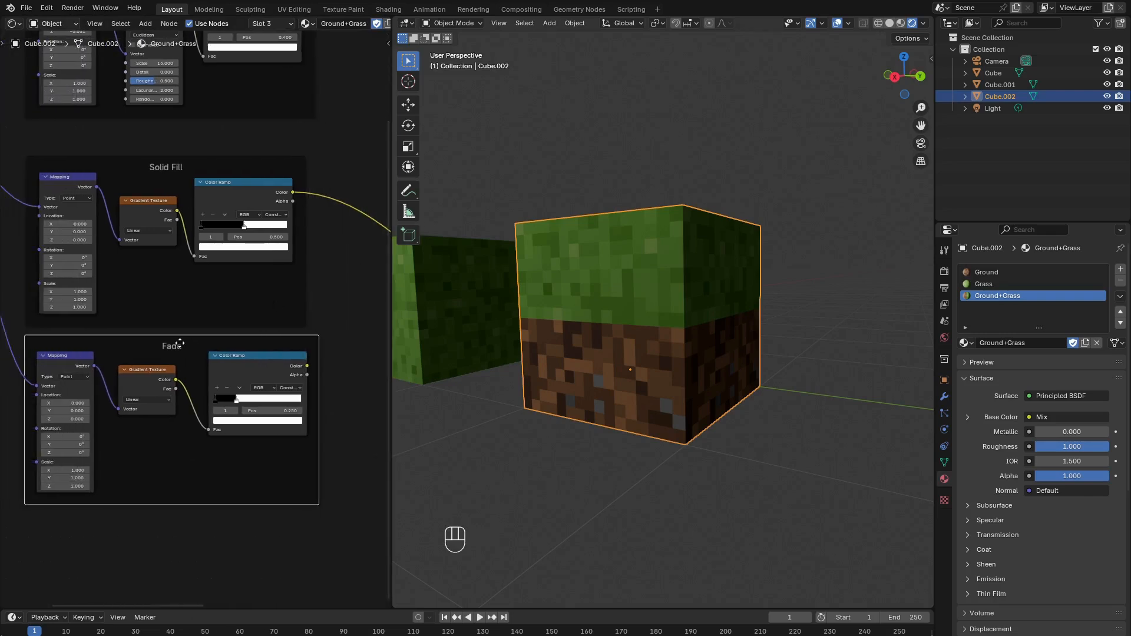
{"action": "left_click_drag", "start_coordinate": [180, 343], "coordinate": [171, 360]}
Add a Mix Color node beside the Noise frame and place a duplicate of it between there and the final Mix.
{"action": "scroll", "coordinate": [171, 361], "scroll_direction": "down", "scroll_amount": 5}
{"action": "middle_click_drag", "start_coordinate": [171, 360], "coordinate": [82, 399]}
{"action": "scroll", "coordinate": [204, 242], "scroll_direction": "up", "scroll_amount": 1}
{"action": "middle_click_drag", "start_coordinate": [208, 205], "coordinate": [184, 204]}
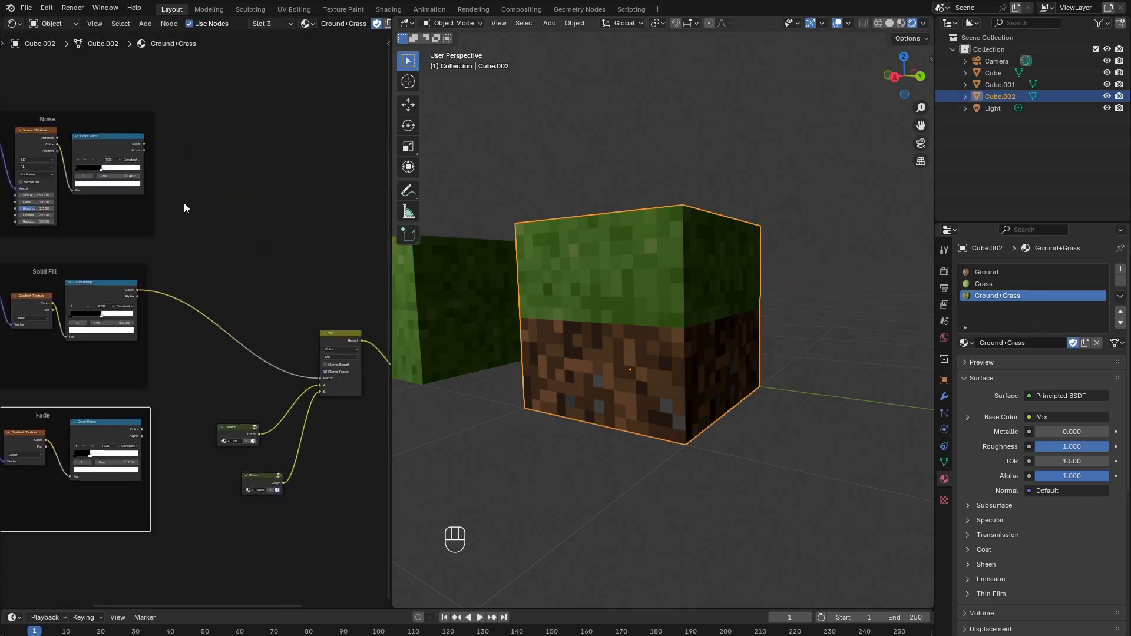
{"action": "scroll", "coordinate": [183, 202], "scroll_direction": "up", "scroll_amount": 1}
{"action": "key", "text": "shift+a"}
{"action": "mouse_move", "coordinate": [152, 106]}
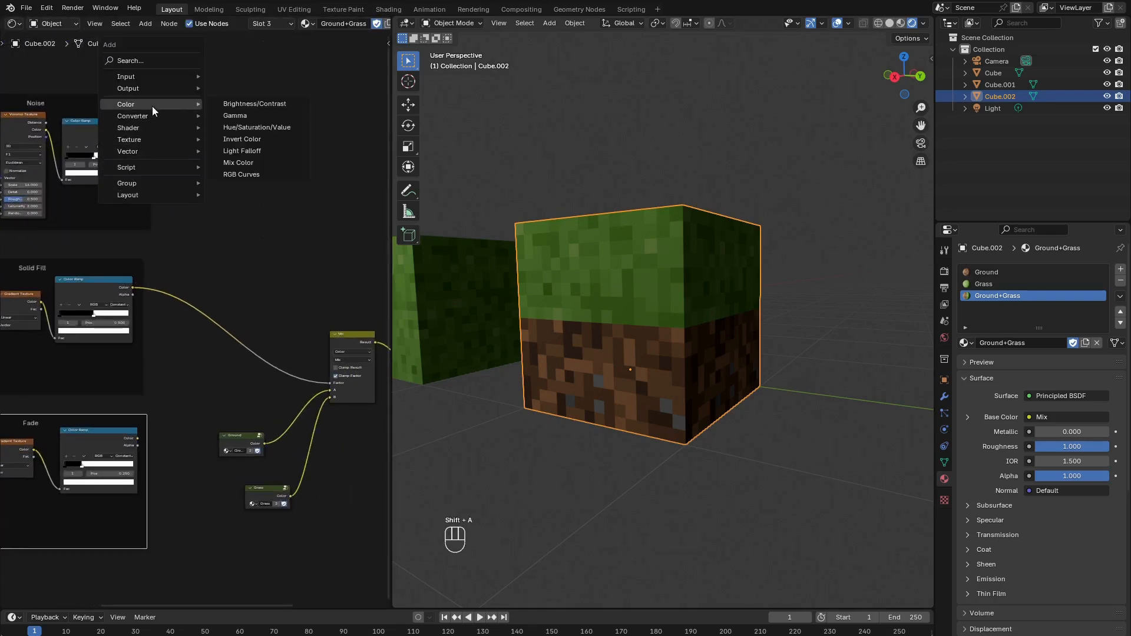
{"action": "left_click", "coordinate": [238, 162]}
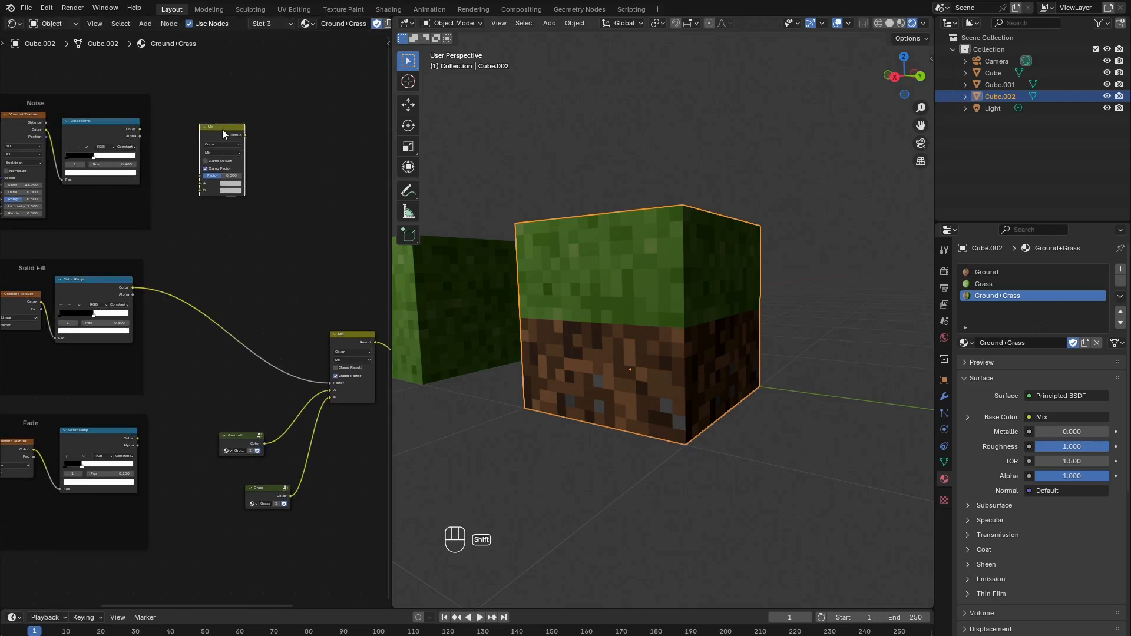
{"action": "key", "text": "shift+d"}
{"action": "left_click", "coordinate": [295, 192]}
Feed the Noise Color Ramp's color into input A and the Fade Color Ramp's color into input B of the first new Mix node.
{"action": "scroll", "coordinate": [166, 147], "scroll_direction": "up", "scroll_amount": 2}
{"action": "middle_click_drag", "start_coordinate": [164, 147], "coordinate": [189, 245]}
{"action": "scroll", "coordinate": [191, 245], "scroll_direction": "down", "scroll_amount": 1}
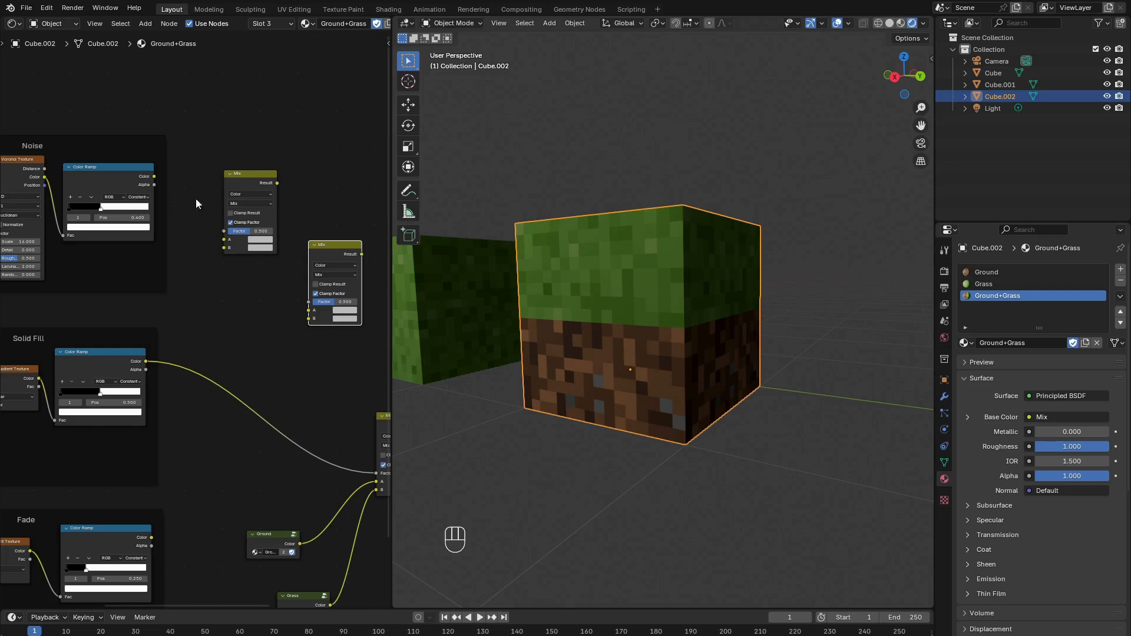
{"action": "left_click_drag", "start_coordinate": [157, 178], "coordinate": [174, 187]}
{"action": "middle_click_drag", "start_coordinate": [179, 478], "coordinate": [200, 439]}
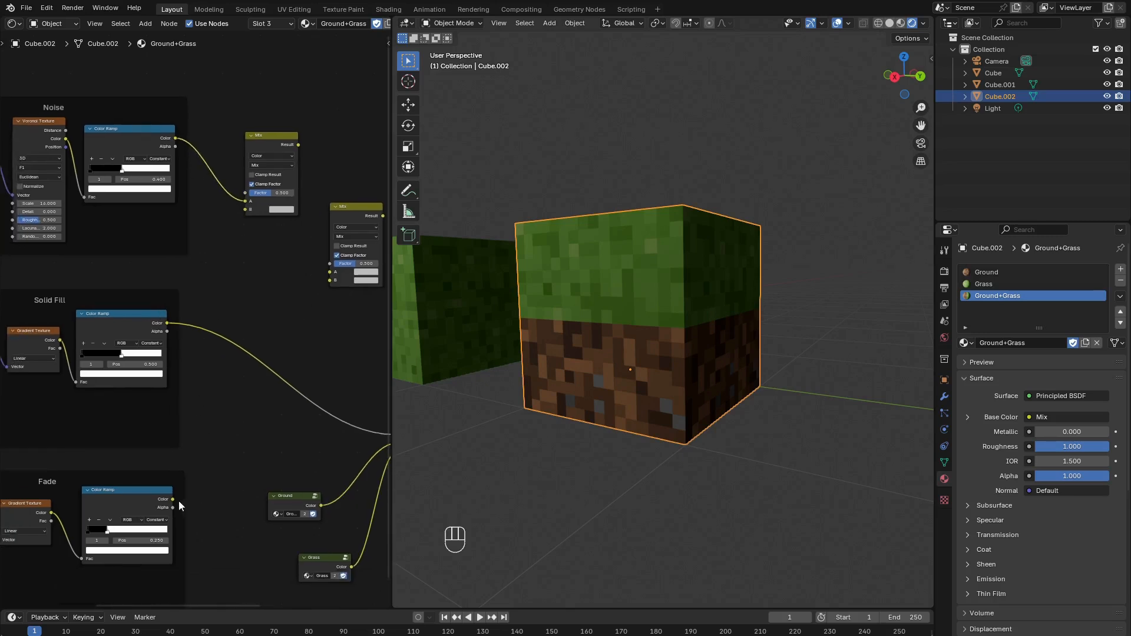
{"action": "left_click_drag", "start_coordinate": [175, 499], "coordinate": [242, 212]}
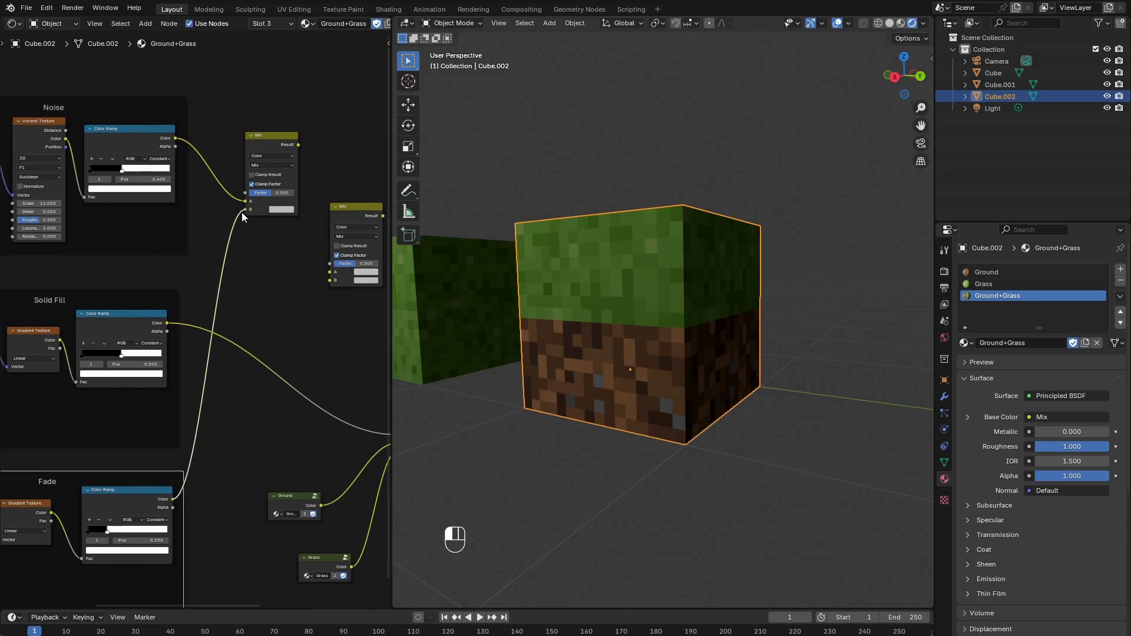
Set the Mix node joining Noise and Fade to Multiply blending with a factor of 1.
{"action": "scroll", "coordinate": [242, 212], "scroll_direction": "up", "scroll_amount": 1}
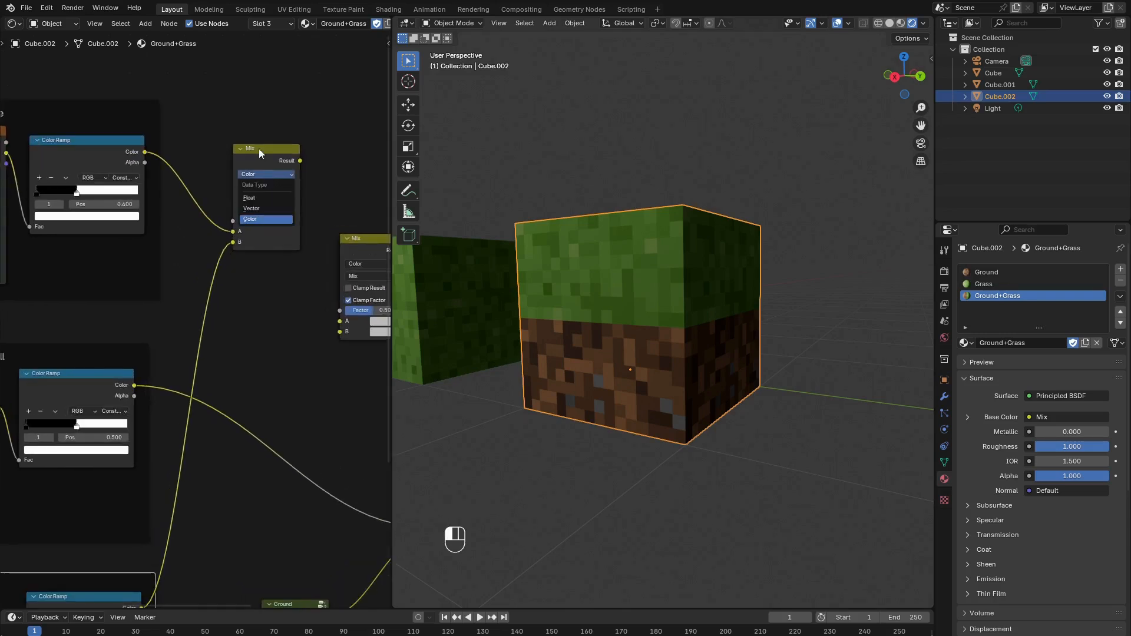
{"action": "left_click", "coordinate": [258, 186]}
{"action": "left_click", "coordinate": [259, 236]}
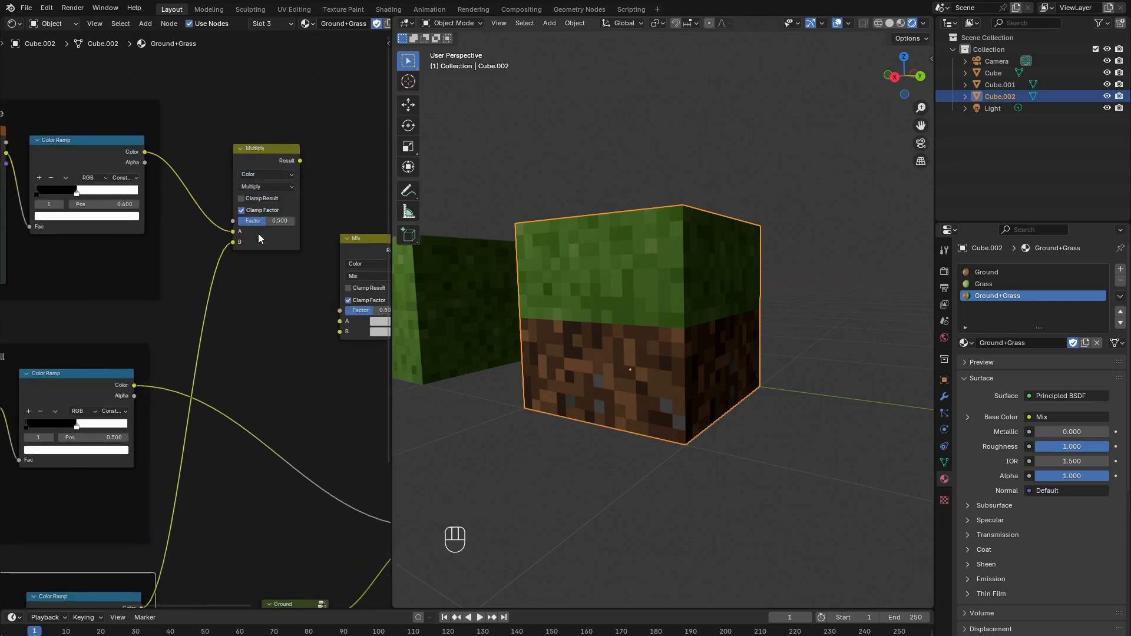
Reposition the Multiply node and the unconnected Mix node to space out the mask nodes.
{"action": "scroll", "coordinate": [270, 273], "scroll_direction": "down", "scroll_amount": 3}
{"action": "middle_click_drag", "start_coordinate": [274, 257], "coordinate": [118, 248]}
{"action": "left_click", "coordinate": [185, 243]}
{"action": "key", "text": "g"}
{"action": "left_click", "coordinate": [211, 268]}
{"action": "middle_click_drag", "start_coordinate": [154, 209], "coordinate": [203, 191]}
{"action": "left_click", "coordinate": [165, 161]}
{"action": "key", "text": "g"}
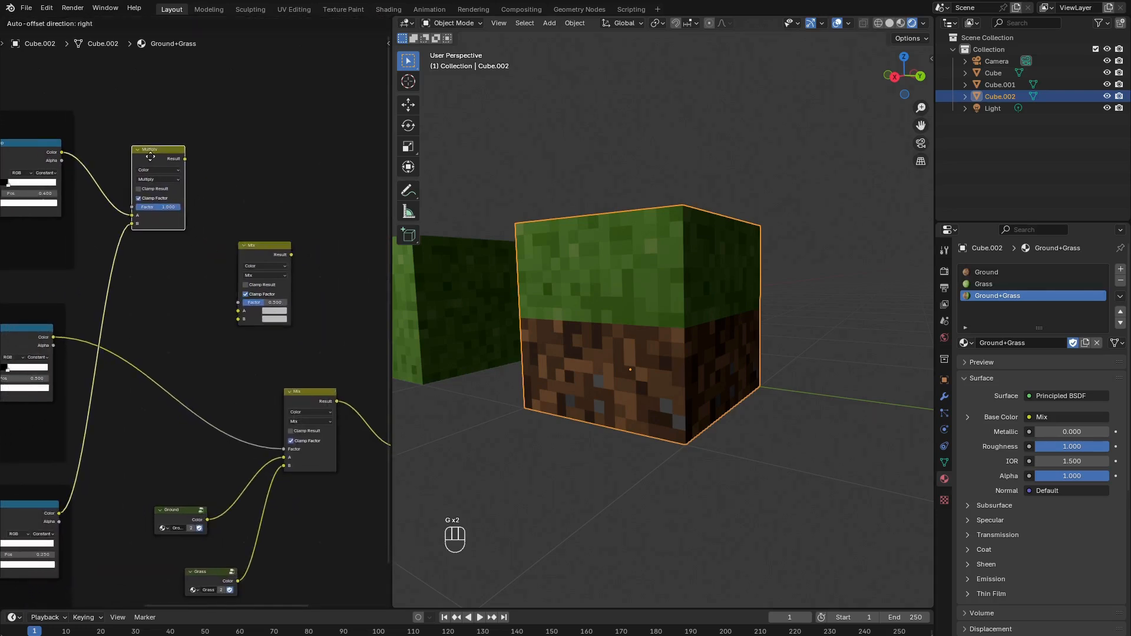
{"action": "left_click", "coordinate": [173, 185]}
{"action": "middle_click_drag", "start_coordinate": [56, 191], "coordinate": [171, 177]}
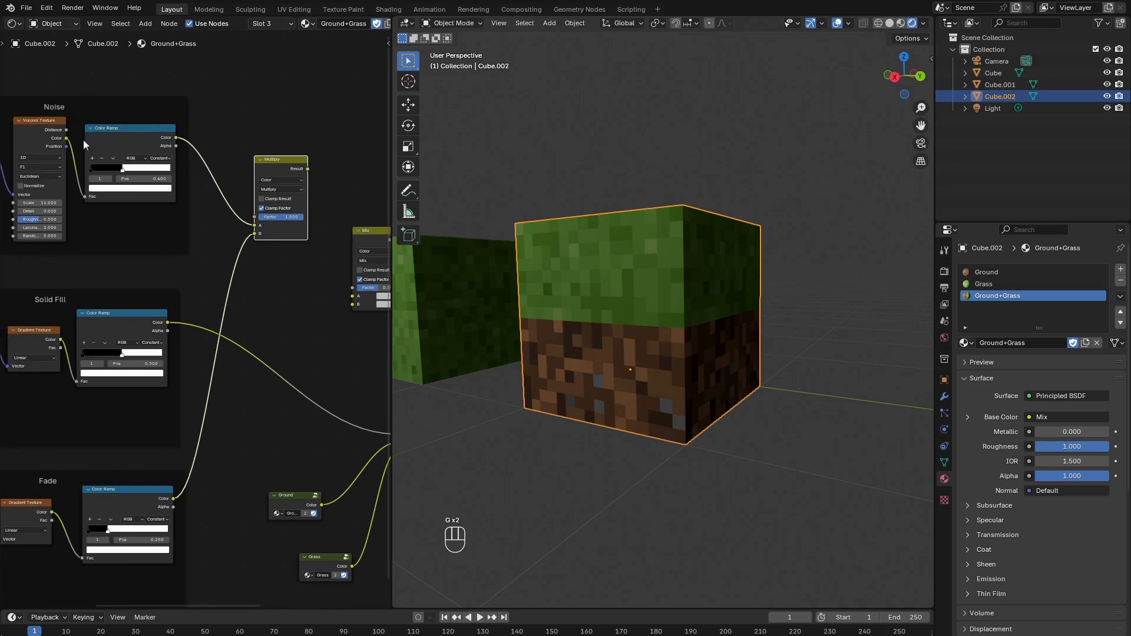
Connect the Multiply result to input B and the Solid Fill Color Ramp's color to input A of the second new Mix node.
{"action": "middle_click_drag", "start_coordinate": [273, 268], "coordinate": [130, 245]}
{"action": "scroll", "coordinate": [130, 244], "scroll_direction": "up", "scroll_amount": 4}
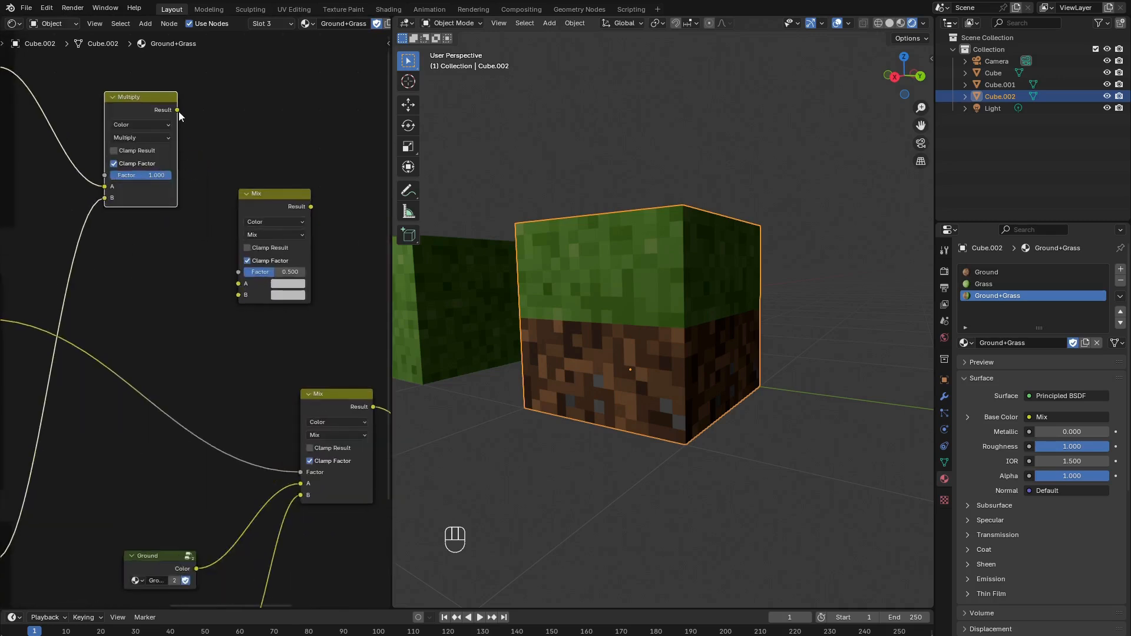
{"action": "left_click_drag", "start_coordinate": [225, 278], "coordinate": [228, 294]}
{"action": "scroll", "coordinate": [228, 295], "scroll_direction": "down", "scroll_amount": 3}
{"action": "middle_click_drag", "start_coordinate": [170, 303], "coordinate": [216, 293]}
{"action": "left_click_drag", "start_coordinate": [83, 304], "coordinate": [277, 273]}
Set the blending mode of the Mix node combining Solid Fill and Multiply to Add.
{"action": "middle_click_drag", "start_coordinate": [288, 256], "coordinate": [303, 245]}
{"action": "scroll", "coordinate": [303, 245], "scroll_direction": "up", "scroll_amount": 2}
{"action": "left_click", "coordinate": [328, 220]}
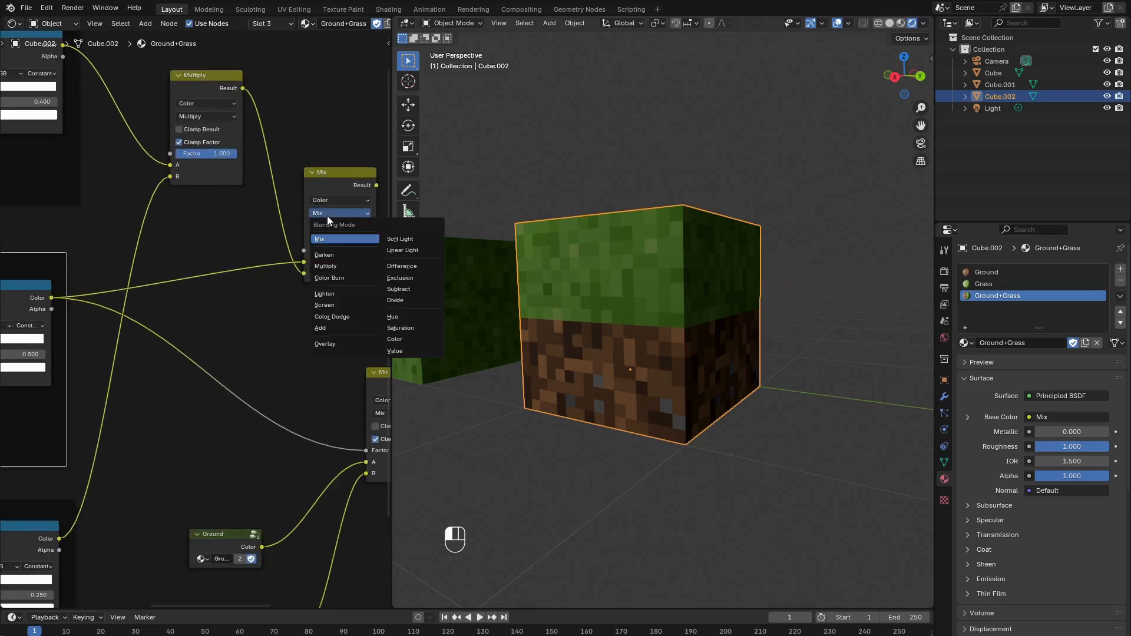
{"action": "left_click", "coordinate": [330, 326]}
Move the final Mix, Principled BSDF and Material Output nodes farther along to make room after the Add node.
{"action": "scroll", "coordinate": [330, 327], "scroll_direction": "up", "scroll_amount": 1}
{"action": "middle_click_drag", "start_coordinate": [330, 327], "coordinate": [137, 294]}
{"action": "scroll", "coordinate": [138, 295], "scroll_direction": "down", "scroll_amount": 4}
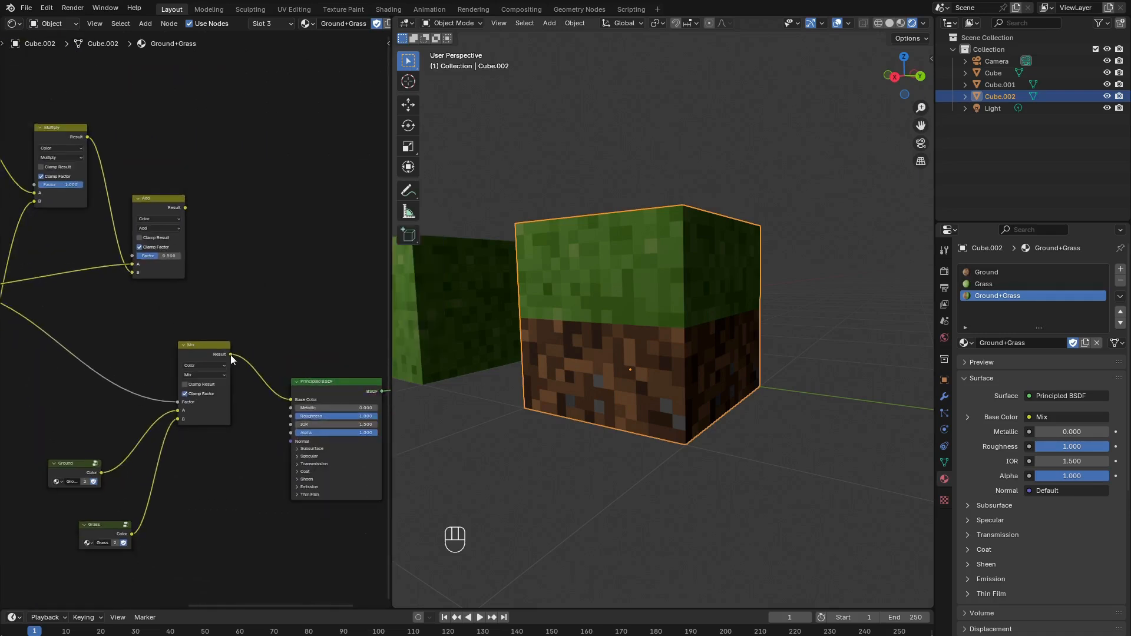
{"action": "left_click", "coordinate": [229, 355]}
{"action": "left_click", "coordinate": [313, 381], "text": "shift"}
{"action": "middle_click_drag", "start_coordinate": [313, 379], "coordinate": [193, 358]}
{"action": "key", "text": "g"}
{"action": "left_click", "coordinate": [143, 359]}
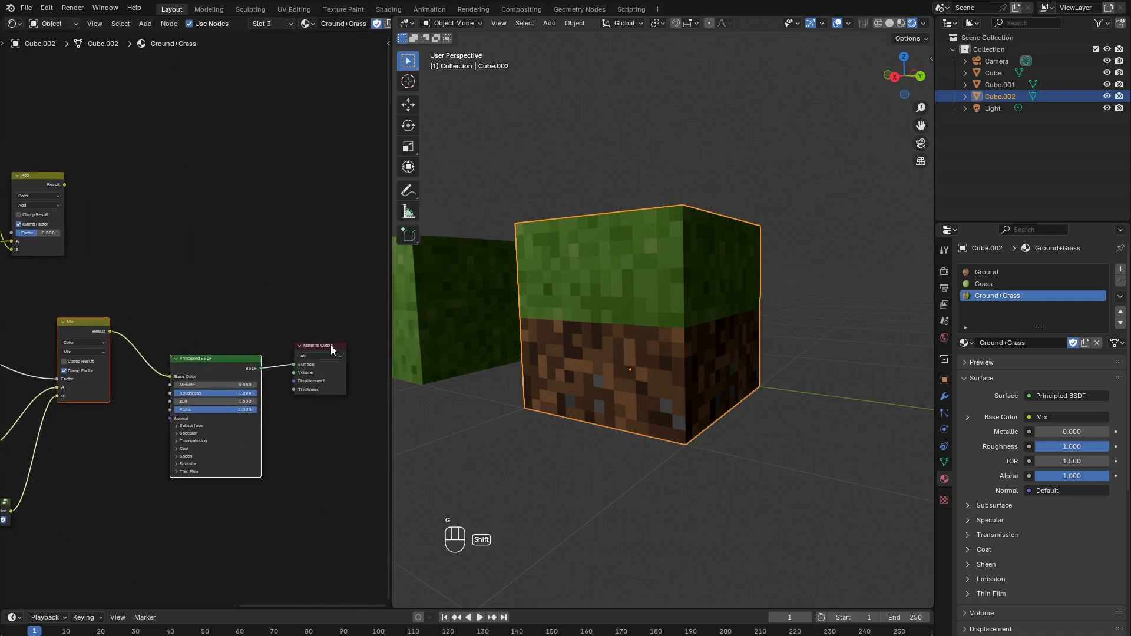
{"action": "left_click", "coordinate": [331, 346], "text": "shift"}
{"action": "key", "text": "g"}
{"action": "left_click", "coordinate": [233, 333]}
Connect the Add node's result to the final Mix's Factor input and increase the Add node's own factor.
{"action": "middle_click_drag", "start_coordinate": [67, 286], "coordinate": [142, 302]}
{"action": "scroll", "coordinate": [141, 301], "scroll_direction": "up", "scroll_amount": 3}
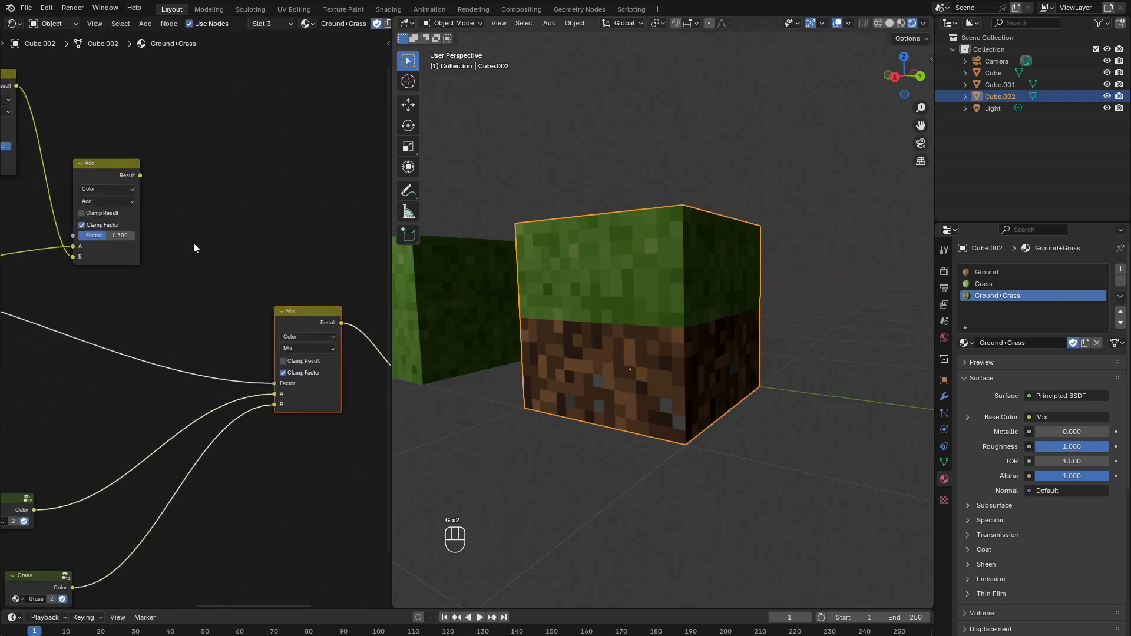
{"action": "left_click_drag", "start_coordinate": [140, 175], "coordinate": [275, 384]}
{"action": "middle_click_drag", "start_coordinate": [125, 298], "coordinate": [196, 311]}
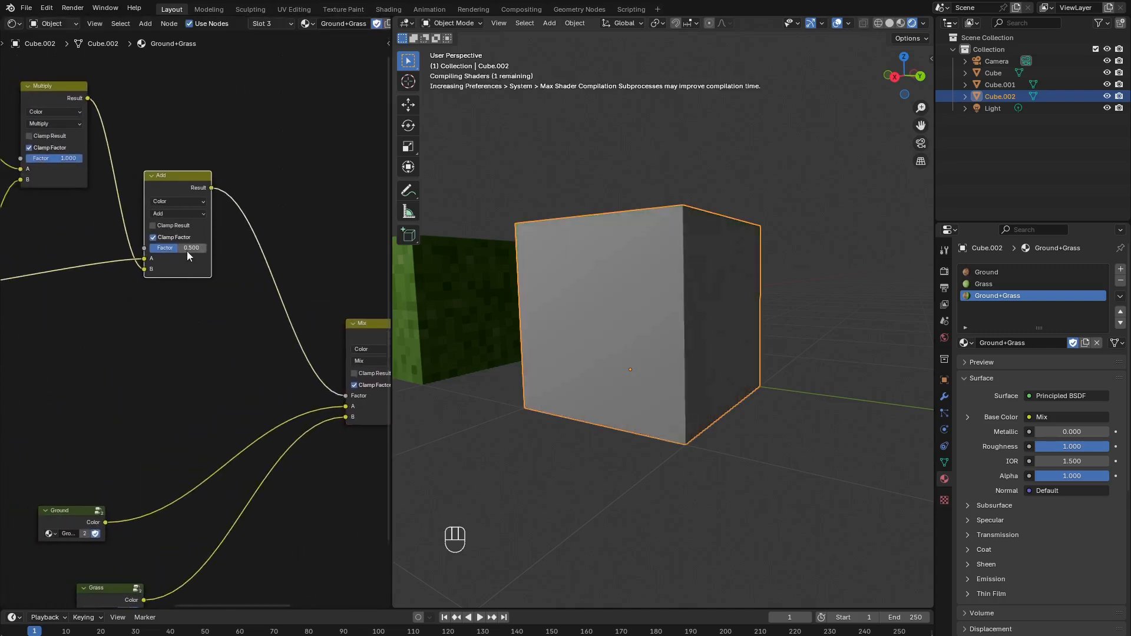
{"action": "left_click_drag", "start_coordinate": [178, 247], "coordinate": [206, 247]}
Try the Fade Color Ramp's white stop at about 0.295 and set it back to 0.25.
{"action": "mouse_move", "coordinate": [641, 364]}
{"action": "middle_mouse_down"}
{"action": "mouse_move", "coordinate": [586, 359]}
{"action": "mouse_move", "coordinate": [660, 366]}
{"action": "mouse_move", "coordinate": [649, 358]}
{"action": "middle_mouse_up"}
{"action": "scroll", "coordinate": [660, 365], "scroll_direction": "up", "scroll_amount": 4}
{"action": "scroll", "coordinate": [649, 358], "scroll_direction": "down", "scroll_amount": 4}
{"action": "mouse_move", "coordinate": [759, 336]}
{"action": "middle_mouse_down"}
{"action": "mouse_move", "coordinate": [540, 327]}
{"action": "mouse_move", "coordinate": [768, 337]}
{"action": "middle_mouse_up"}
{"action": "scroll", "coordinate": [231, 280], "scroll_direction": "down", "scroll_amount": 3}
{"action": "middle_click_drag", "start_coordinate": [123, 365], "coordinate": [174, 309]}
{"action": "scroll", "coordinate": [173, 318], "scroll_direction": "up", "scroll_amount": 5}
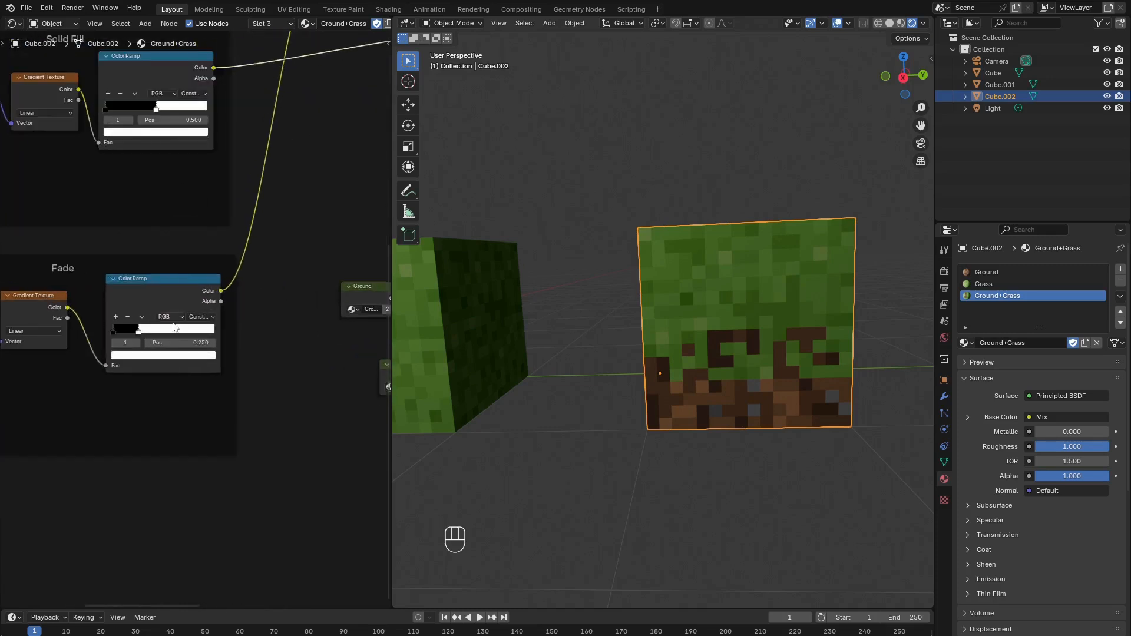
{"action": "mouse_move", "coordinate": [129, 335]}
{"action": "left_mouse_down"}
{"action": "mouse_move", "coordinate": [177, 337]}
{"action": "mouse_move", "coordinate": [112, 340]}
{"action": "mouse_move", "coordinate": [160, 338]}
{"action": "mouse_move", "coordinate": [133, 335]}
{"action": "left_mouse_up"}
{"action": "left_click", "coordinate": [197, 348]}
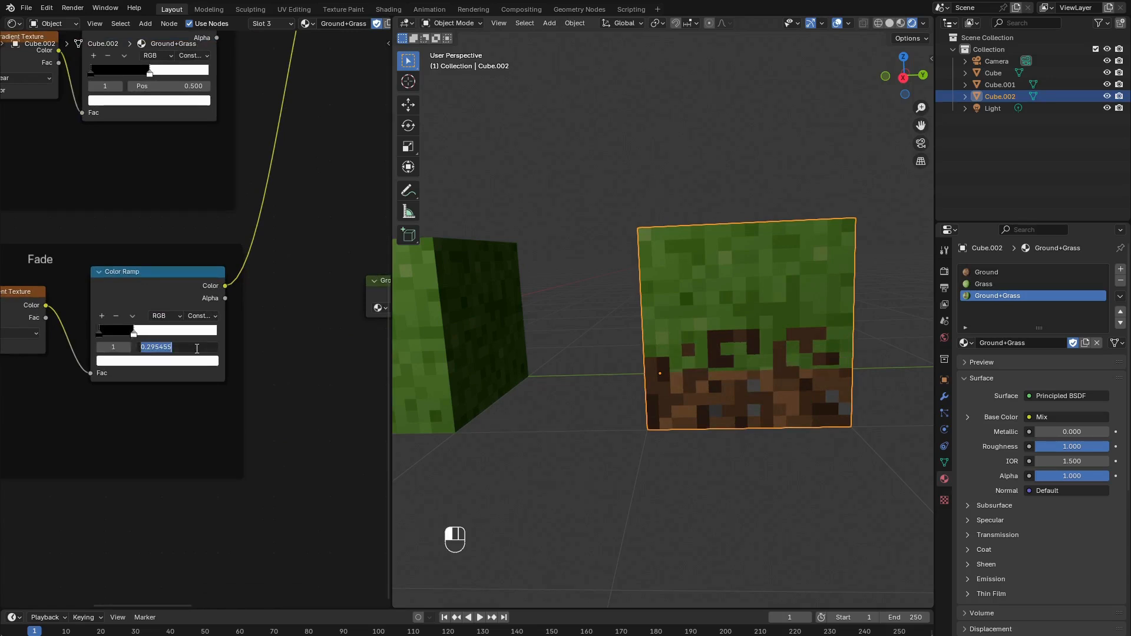
{"action": "type", "text": "0.25"}
{"action": "key", "text": "Return"}
Move the Ground and Grass group nodes clear of the mask nodes, closer to the final Mix.
{"action": "middle_click_drag", "start_coordinate": [802, 339], "coordinate": [650, 354]}
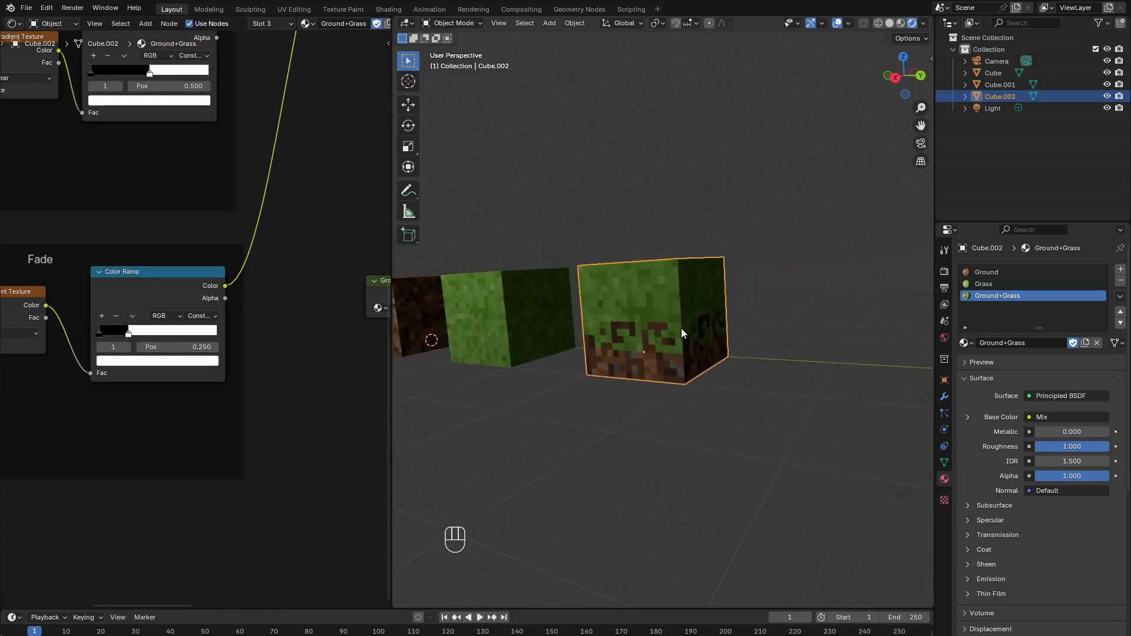
{"action": "scroll", "coordinate": [681, 328], "scroll_direction": "up", "scroll_amount": 5}
{"action": "scroll", "coordinate": [654, 330], "scroll_direction": "down", "scroll_amount": 5}
{"action": "middle_click_drag", "start_coordinate": [662, 354], "coordinate": [560, 334]}
{"action": "scroll", "coordinate": [175, 277], "scroll_direction": "down", "scroll_amount": 6}
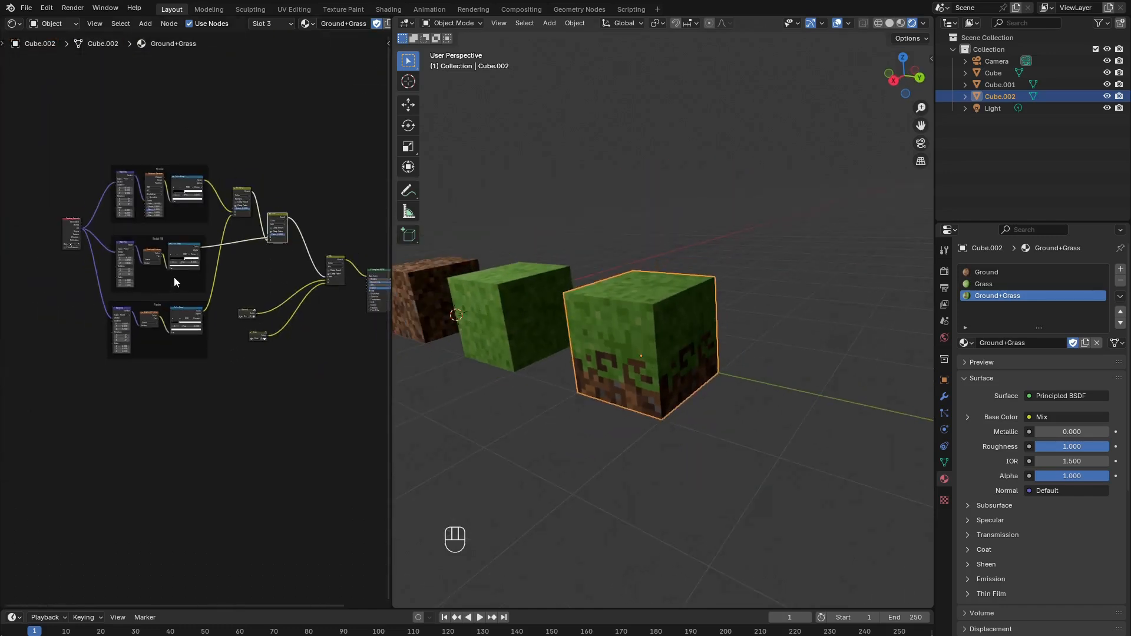
{"action": "key", "text": "a"}
{"action": "key", "text": "a"}
{"action": "middle_click_drag", "start_coordinate": [268, 299], "coordinate": [311, 326]}
{"action": "key", "text": "g"}
{"action": "left_click", "coordinate": [313, 347]}
Group all mask nodes from the Texture Coordinate through the Add node into one node group and leave group editing.
{"action": "key", "text": "a"}
{"action": "key", "text": "a"}
{"action": "key", "text": "b"}
{"action": "left_click_drag", "start_coordinate": [62, 169], "coordinate": [335, 472]}
{"action": "scroll", "coordinate": [267, 338], "scroll_direction": "up", "scroll_amount": 2}
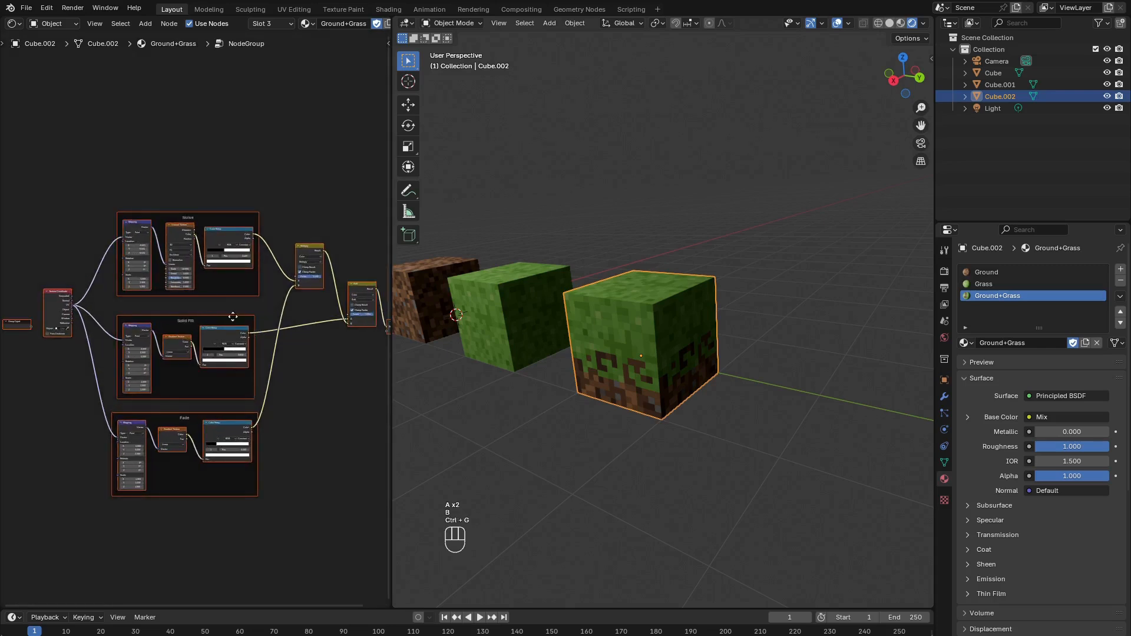
{"action": "key", "text": "ctrl+g"}
{"action": "key", "text": "Tab"}
Place the new mask node group near the final Mix, above the Ground and Grass group nodes.
{"action": "middle_click_drag", "start_coordinate": [170, 306], "coordinate": [33, 303]}
{"action": "scroll", "coordinate": [70, 298], "scroll_direction": "down", "scroll_amount": 1}
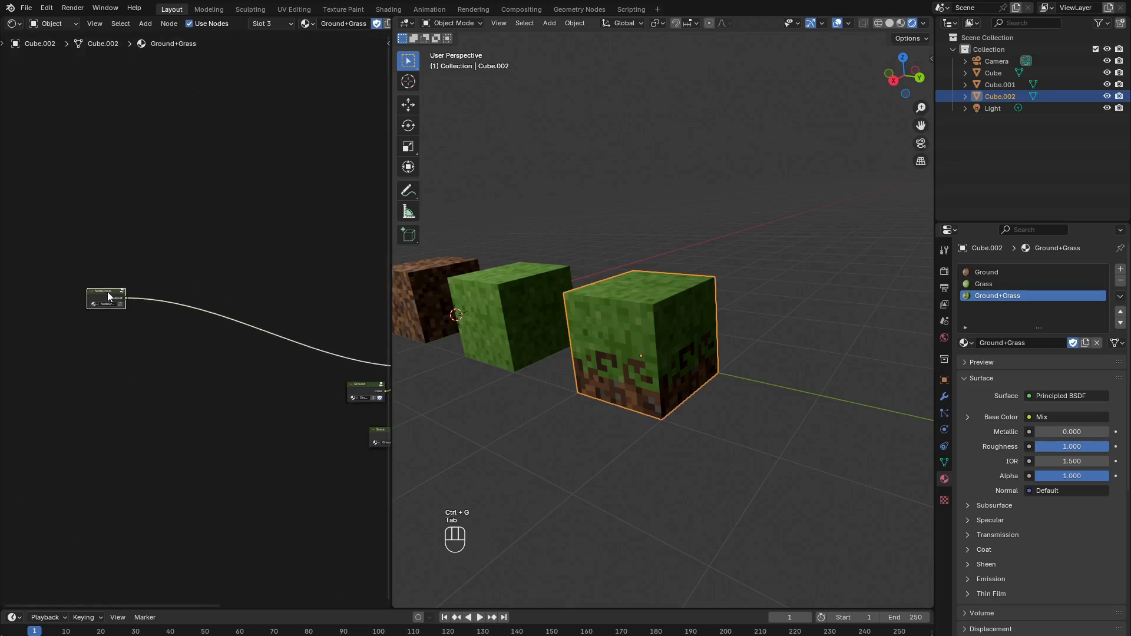
{"action": "key", "text": "g"}
{"action": "left_click", "coordinate": [325, 324]}
{"action": "middle_click_drag", "start_coordinate": [336, 329], "coordinate": [190, 303]}
{"action": "scroll", "coordinate": [195, 321], "scroll_direction": "up", "scroll_amount": 4}
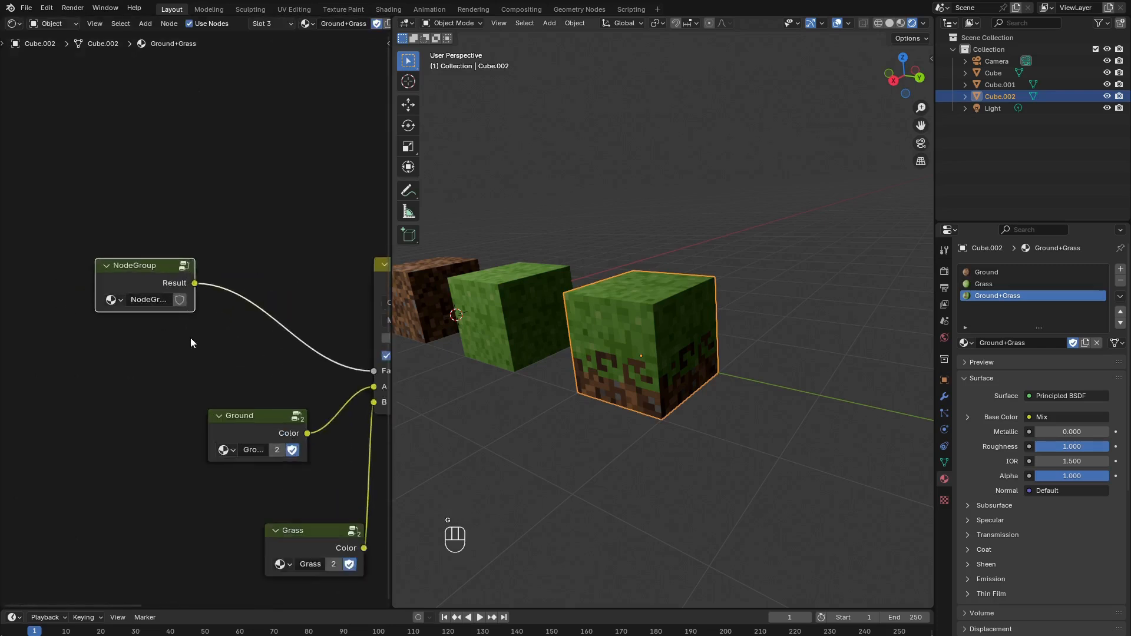
Rename the mask node group as Grass_Mask and enable its fake user.
{"action": "double_click", "coordinate": [141, 297]}
{"action": "type", "text": "Grass"}
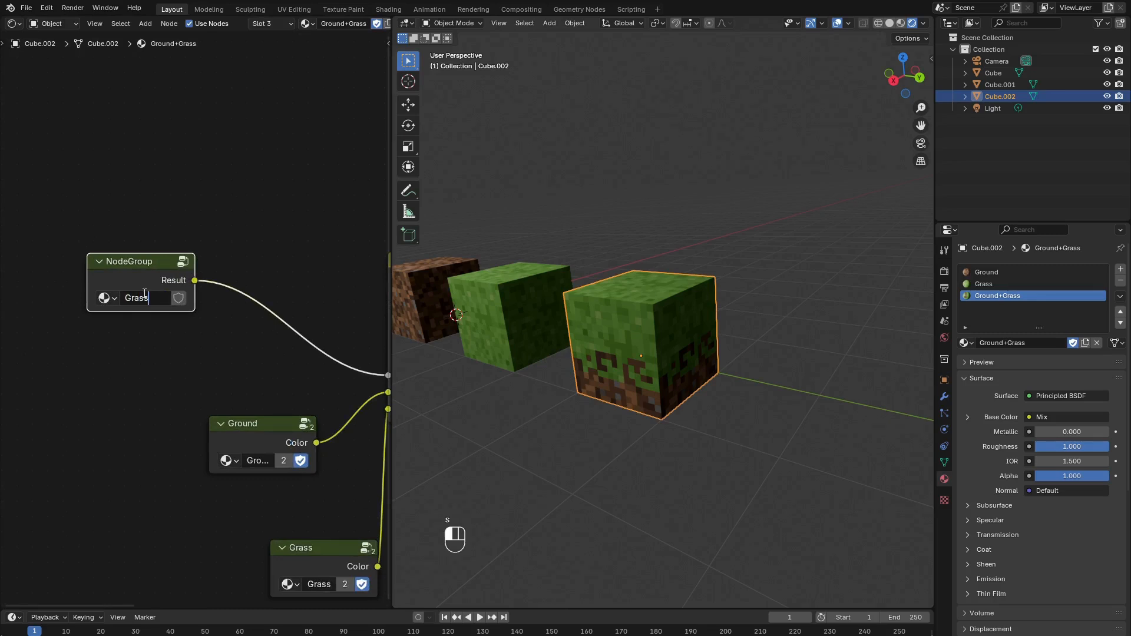
{"action": "key", "text": "Return"}
{"action": "left_click", "coordinate": [86, 281]}
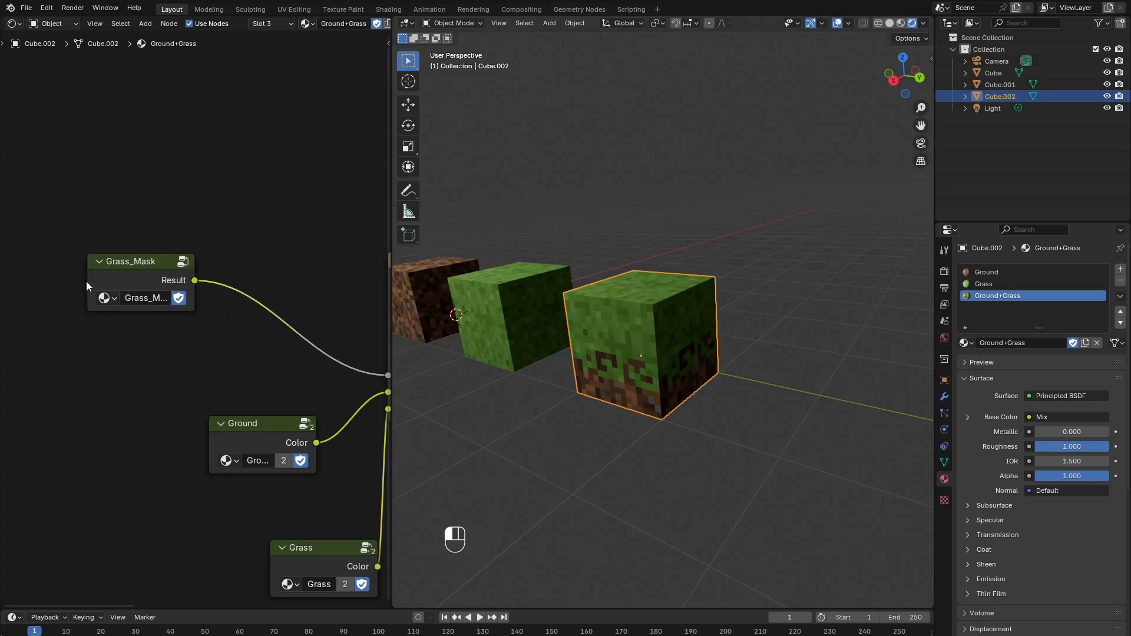
Rearrange the Grass_Mask, Ground and Grass group nodes into a staggered column beside the final Mix node's inputs.
{"action": "left_click_drag", "start_coordinate": [87, 281], "coordinate": [34, 282]}
{"action": "scroll", "coordinate": [203, 294], "scroll_direction": "down", "scroll_amount": 1}
{"action": "key", "text": "g"}
{"action": "left_click", "coordinate": [93, 240]}
{"action": "mouse_move", "coordinate": [189, 305]}
{"action": "middle_mouse_down"}
{"action": "mouse_move", "coordinate": [200, 311]}
{"action": "mouse_move", "coordinate": [186, 288]}
{"action": "mouse_move", "coordinate": [188, 305]}
{"action": "middle_mouse_up"}
{"action": "left_click", "coordinate": [231, 383]}
{"action": "key", "text": "g"}
{"action": "left_click", "coordinate": [193, 340]}
{"action": "left_click", "coordinate": [273, 500]}
{"action": "key", "text": "g"}
{"action": "left_click", "coordinate": [205, 447]}
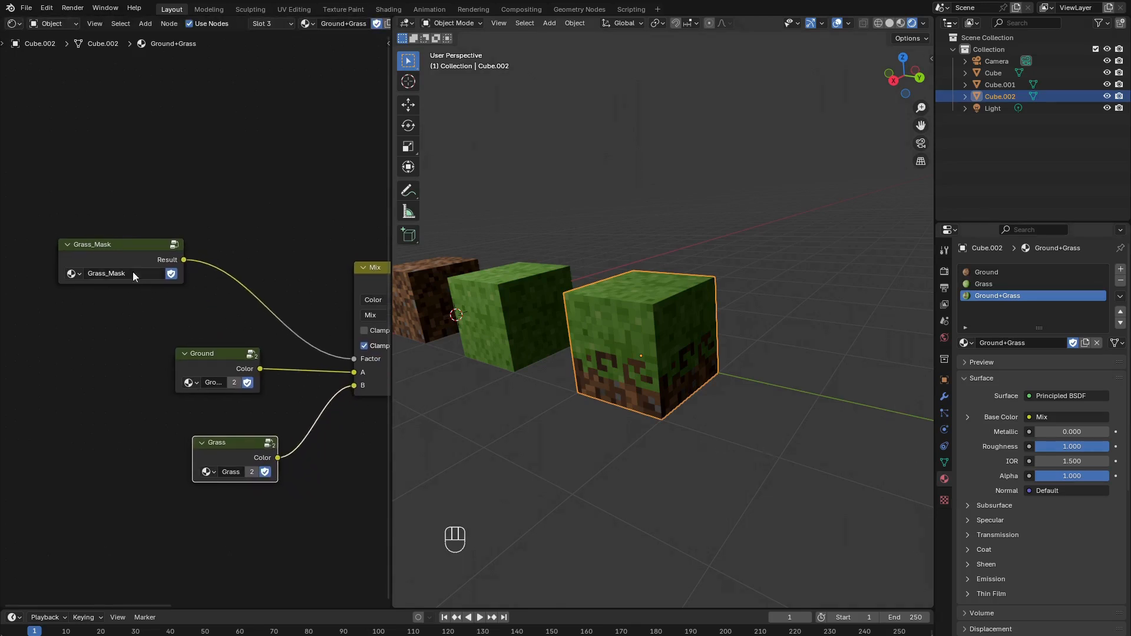
Open the Grass_Mask group for editing, widen the node editor and select the Group Input node.
{"action": "left_click", "coordinate": [110, 245]}
{"action": "key", "text": "Tab"}
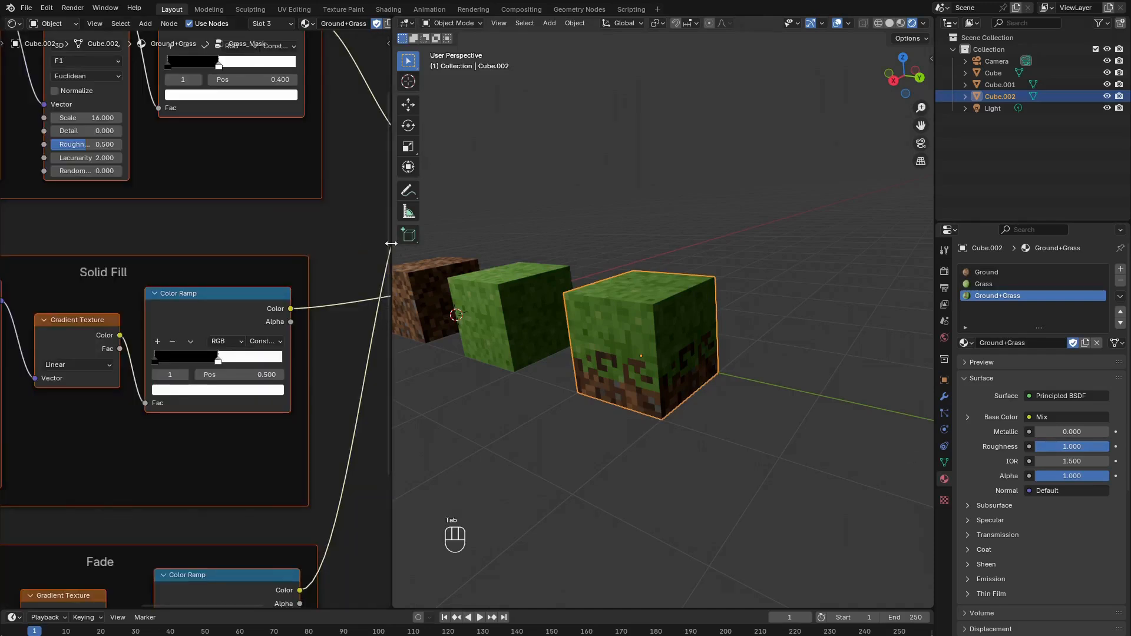
{"action": "left_click_drag", "start_coordinate": [391, 244], "coordinate": [730, 243]}
{"action": "scroll", "coordinate": [434, 270], "scroll_direction": "down", "scroll_amount": 4}
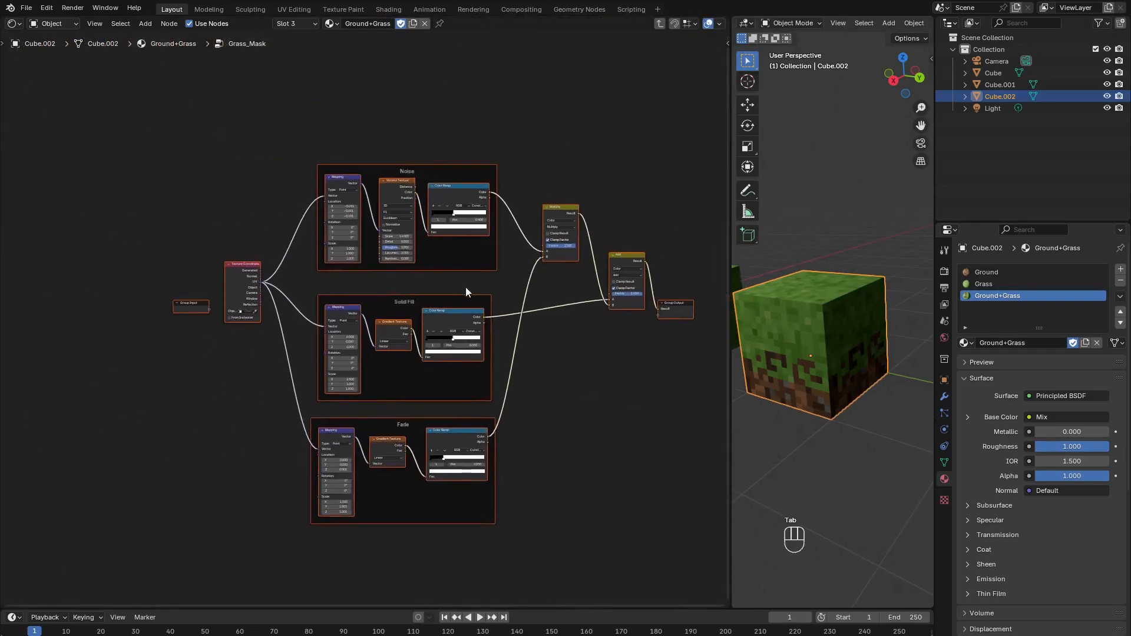
{"action": "scroll", "coordinate": [317, 300], "scroll_direction": "up", "scroll_amount": 5}
{"action": "left_click", "coordinate": [240, 285]}
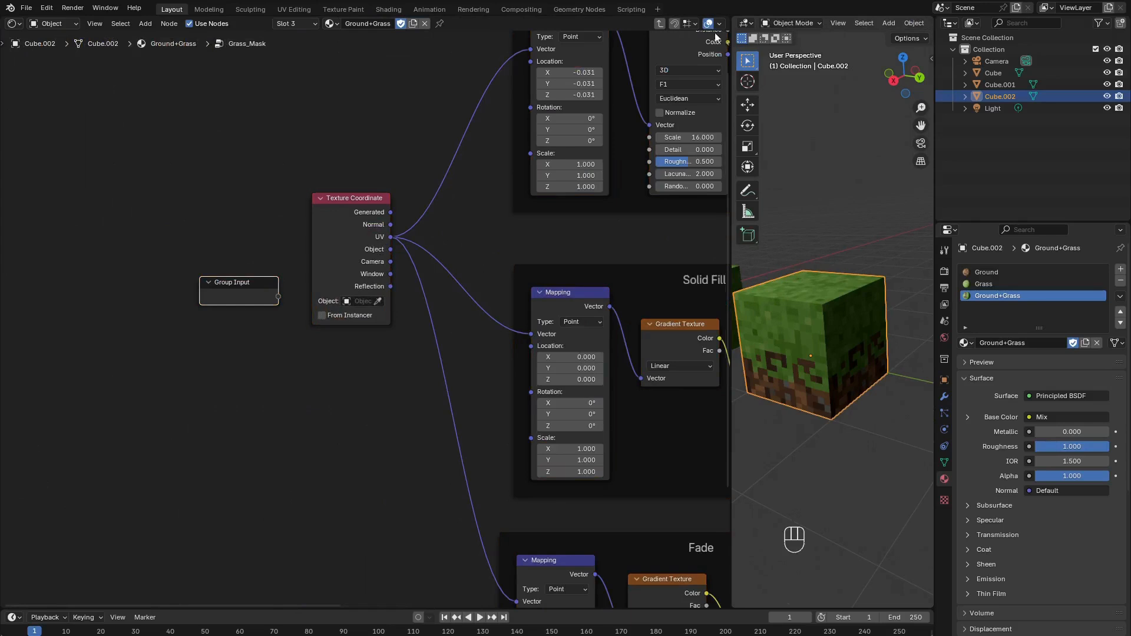
Show the group's socket settings and add a Float input socket named Solid Offset.
{"action": "left_click_drag", "start_coordinate": [731, 37], "coordinate": [779, 40]}
{"action": "left_click", "coordinate": [774, 45]}
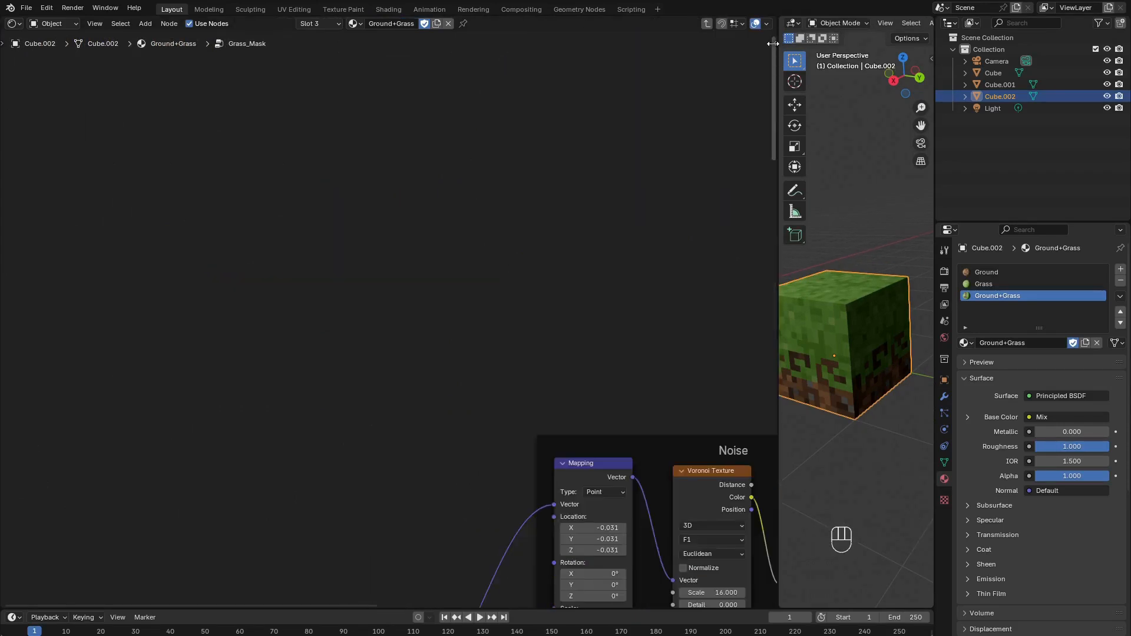
{"action": "left_click", "coordinate": [775, 45]}
{"action": "middle_click_drag", "start_coordinate": [464, 293], "coordinate": [430, 27]}
{"action": "middle_click_drag", "start_coordinate": [159, 439], "coordinate": [205, 381]}
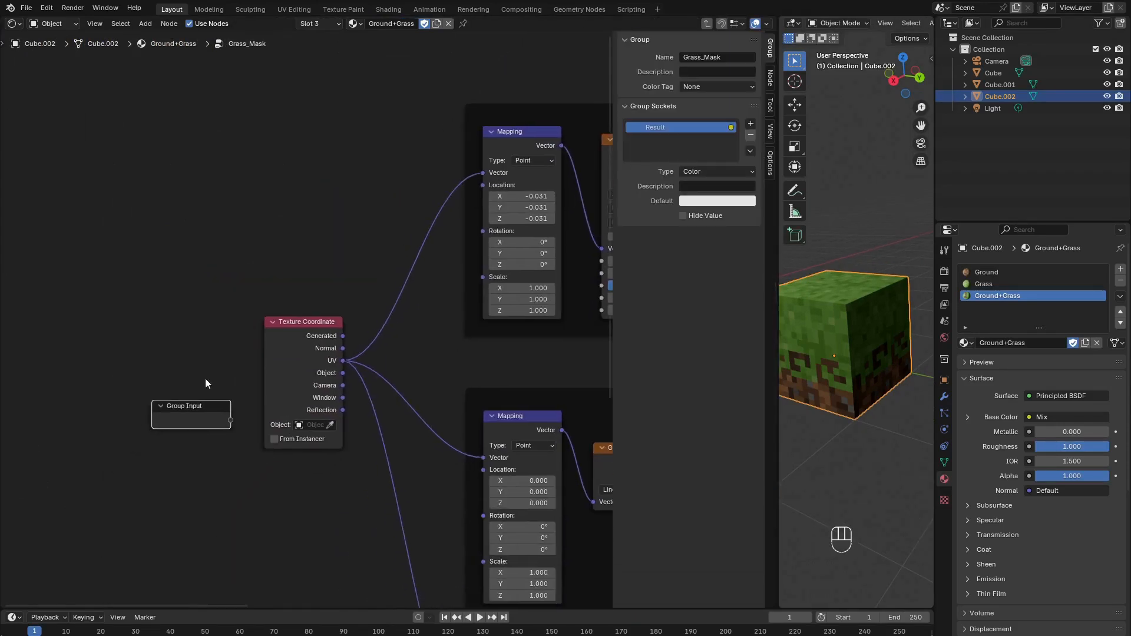
{"action": "left_click", "coordinate": [751, 123]}
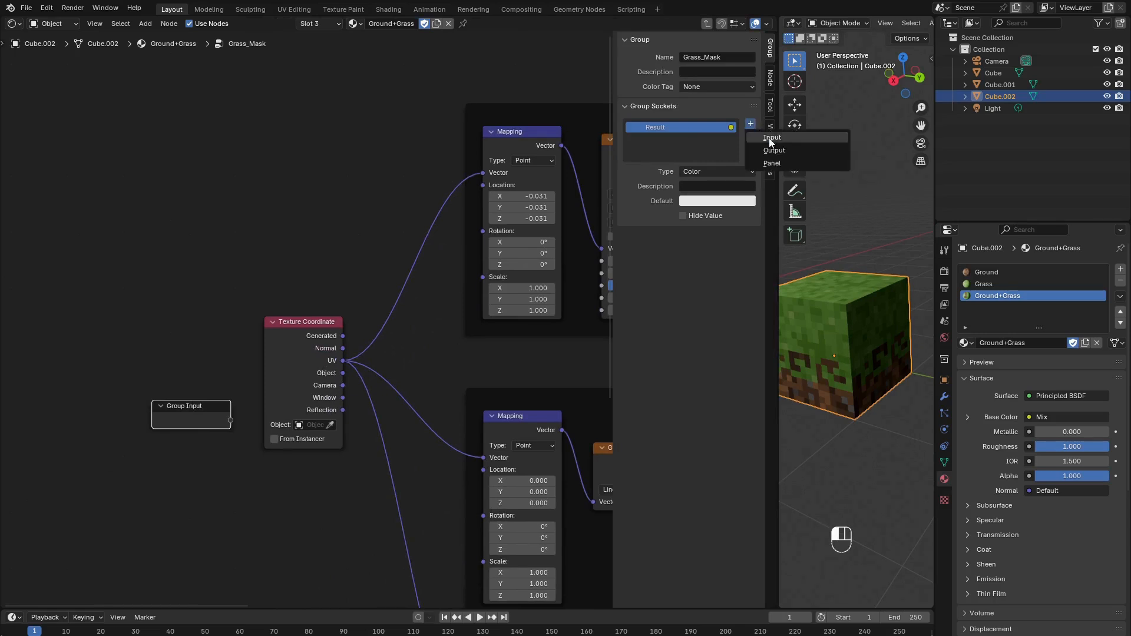
{"action": "left_click", "coordinate": [811, 137]}
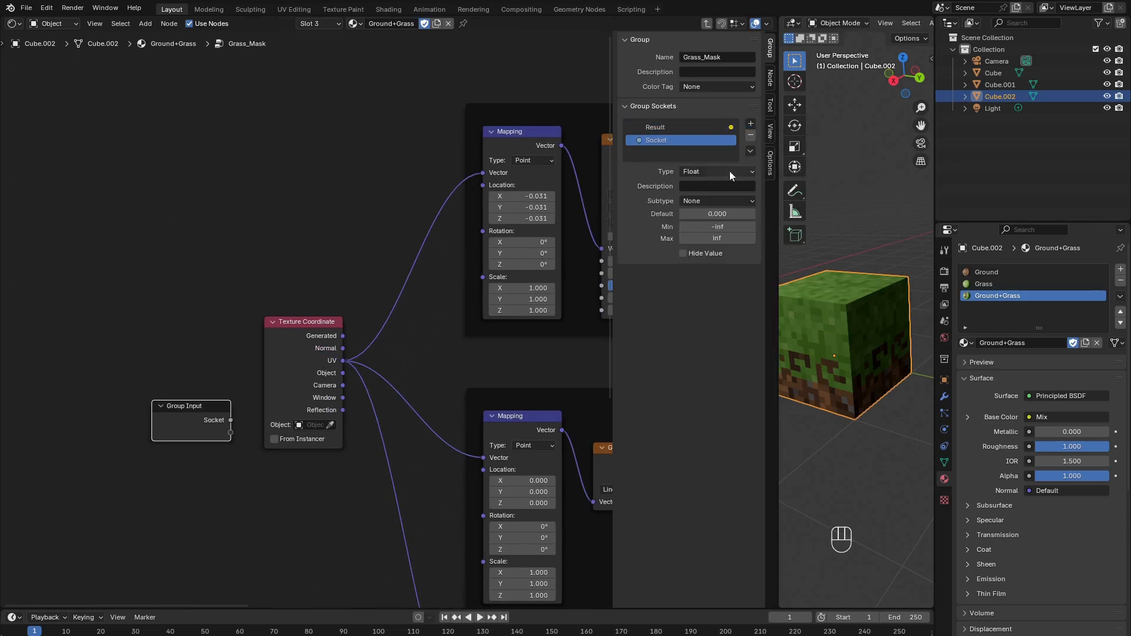
{"action": "double_click", "coordinate": [660, 143]}
{"action": "type", "text": "S"}
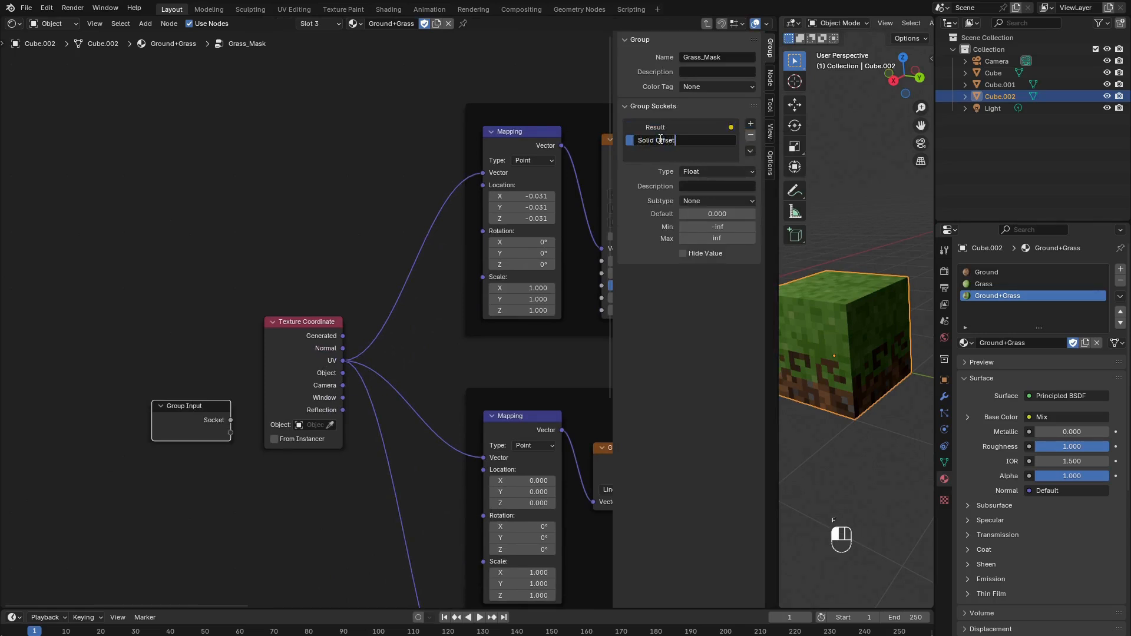
{"action": "key", "text": "Return"}
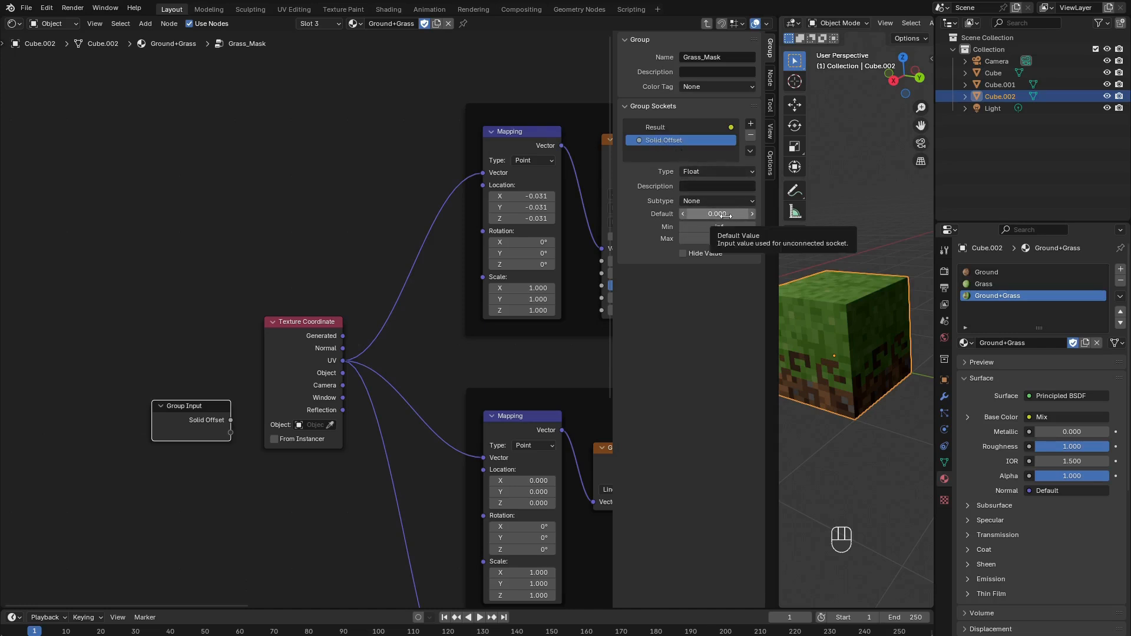
Add a second Float input socket to the Grass_Mask group and name it Fade Offset.
{"action": "left_click", "coordinate": [751, 123]}
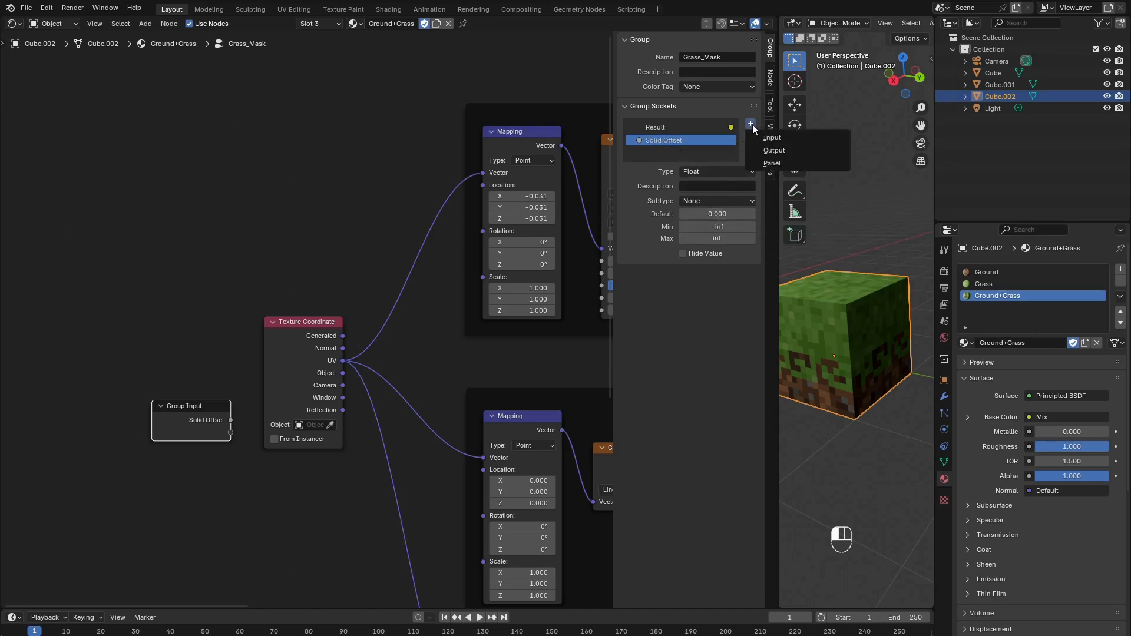
{"action": "left_click", "coordinate": [765, 136]}
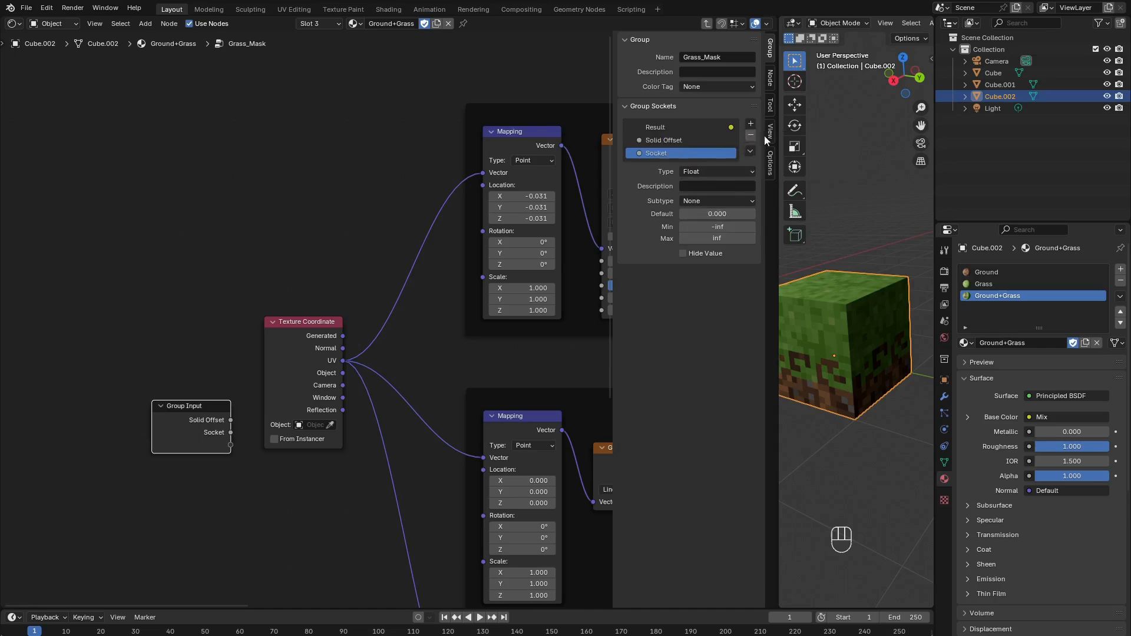
{"action": "left_click", "coordinate": [665, 148]}
{"action": "type", "text": "Fade Offset"}
{"action": "key", "text": "Return"}
Add a third Float input socket to the Grass_Mask group and name it Z Offset.
{"action": "left_click", "coordinate": [752, 123]}
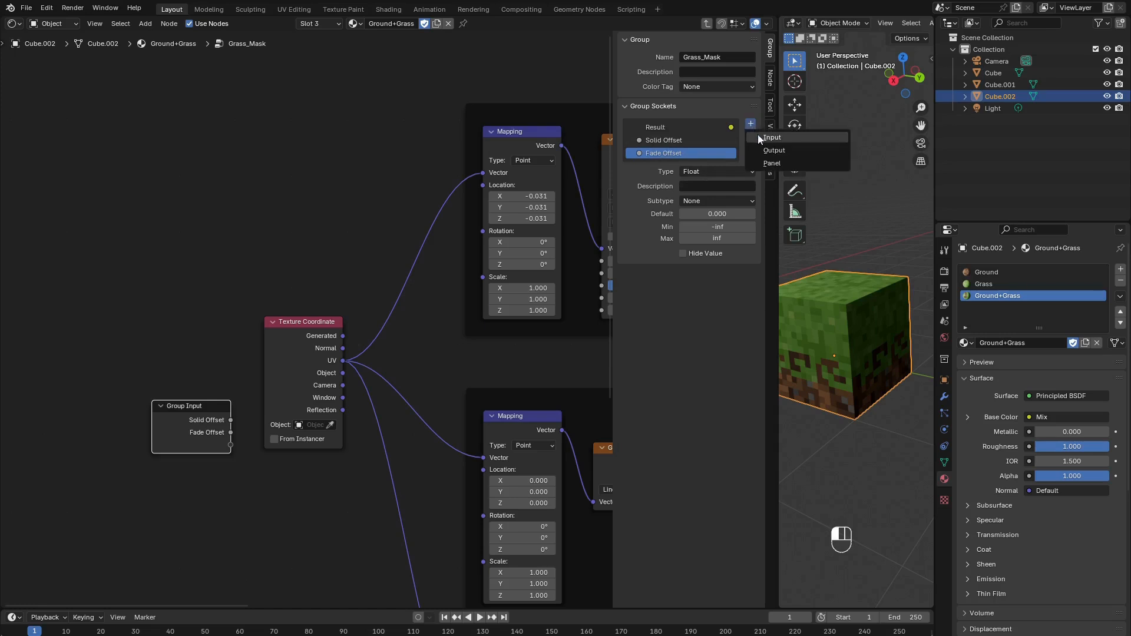
{"action": "left_click", "coordinate": [760, 137]}
{"action": "double_click", "coordinate": [655, 165]}
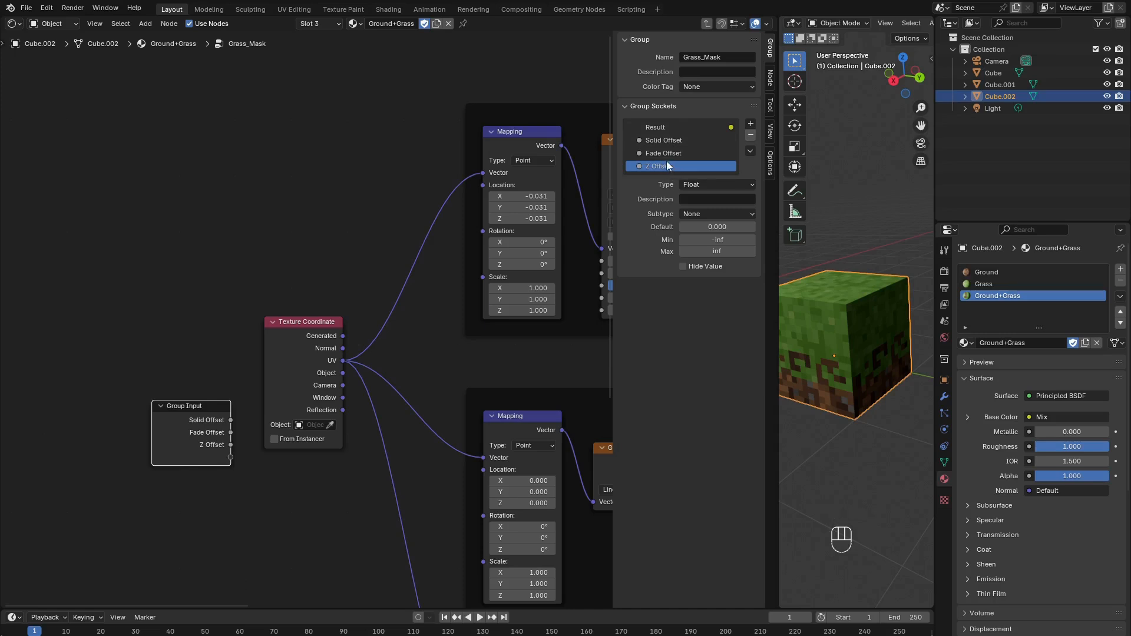
Move the Texture Coordinate and Group Input nodes farther from the Mapping nodes to make room for new nodes.
{"action": "middle_click_drag", "start_coordinate": [272, 371], "coordinate": [301, 331]}
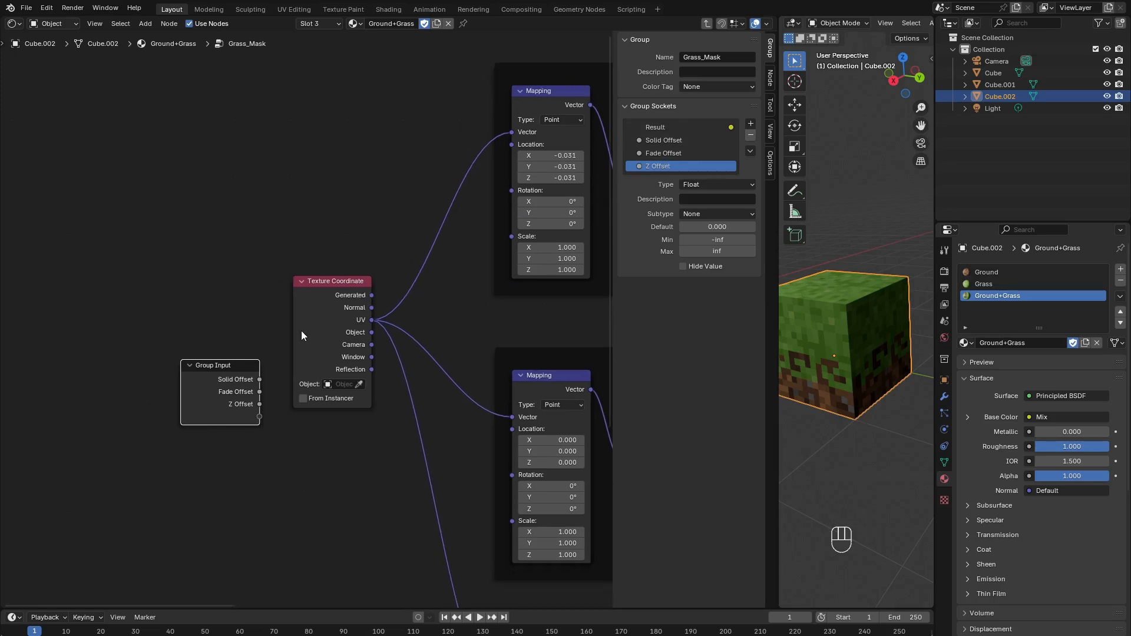
{"action": "left_click", "coordinate": [151, 368]}
{"action": "left_click", "coordinate": [347, 300]}
{"action": "key", "text": "g"}
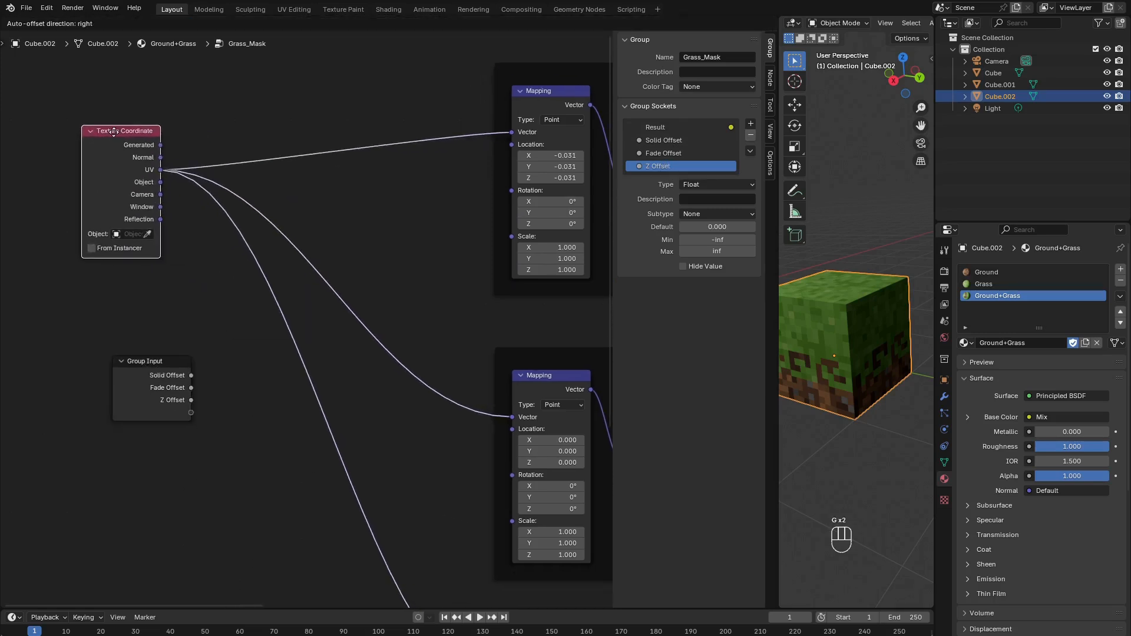
{"action": "left_click", "coordinate": [138, 150]}
{"action": "middle_click_drag", "start_coordinate": [138, 149], "coordinate": [337, 178]}
{"action": "left_click", "coordinate": [280, 155]}
{"action": "scroll", "coordinate": [313, 189], "scroll_direction": "down", "scroll_amount": 4}
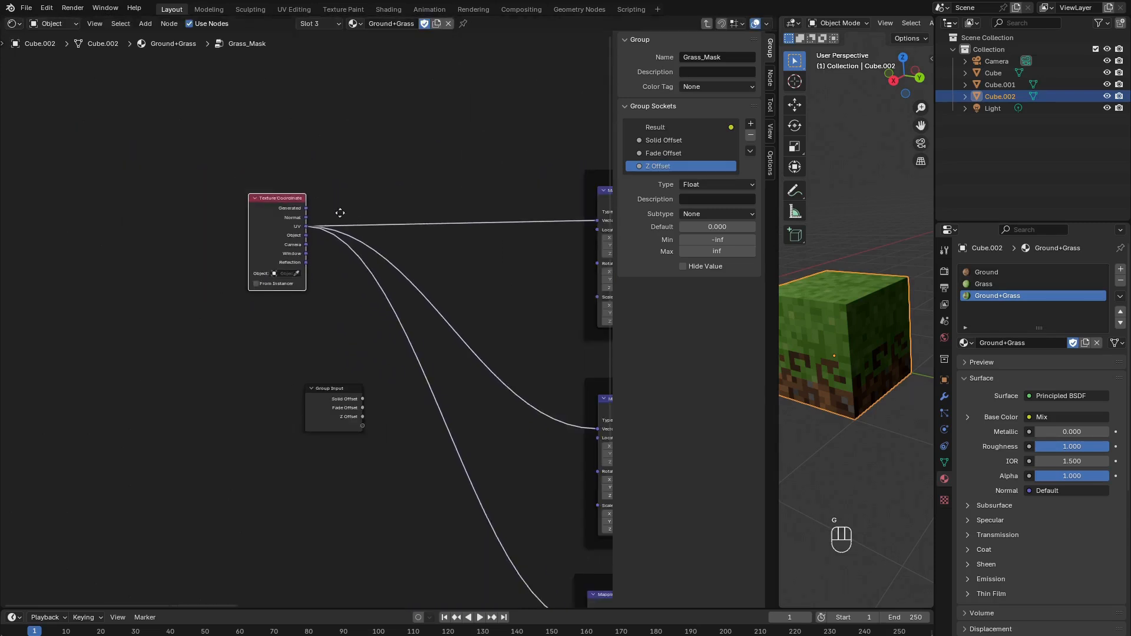
{"action": "middle_click_drag", "start_coordinate": [341, 213], "coordinate": [279, 214]}
{"action": "scroll", "coordinate": [294, 242], "scroll_direction": "up", "scroll_amount": 2}
{"action": "left_click", "coordinate": [272, 402]}
{"action": "key", "text": "g"}
{"action": "left_click", "coordinate": [221, 403]}
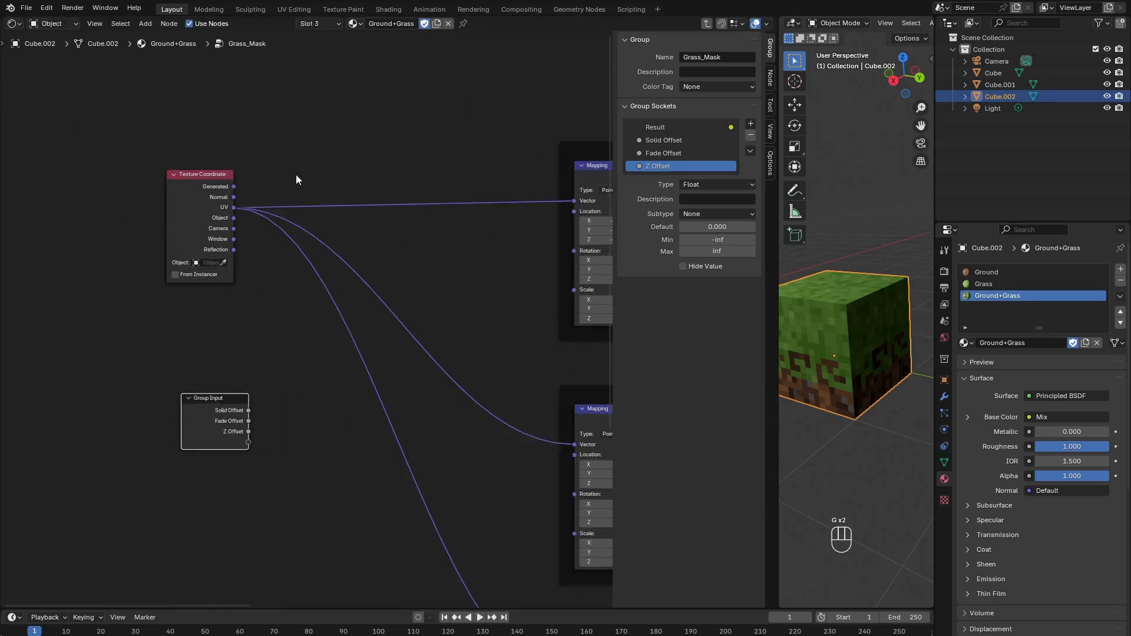
Add a Separate XYZ node beside Texture Coordinate and feed its Vector from the UV output.
{"action": "key", "text": "shift+a"}
{"action": "mouse_move", "coordinate": [262, 169]}
{"action": "left_click", "coordinate": [369, 303]}
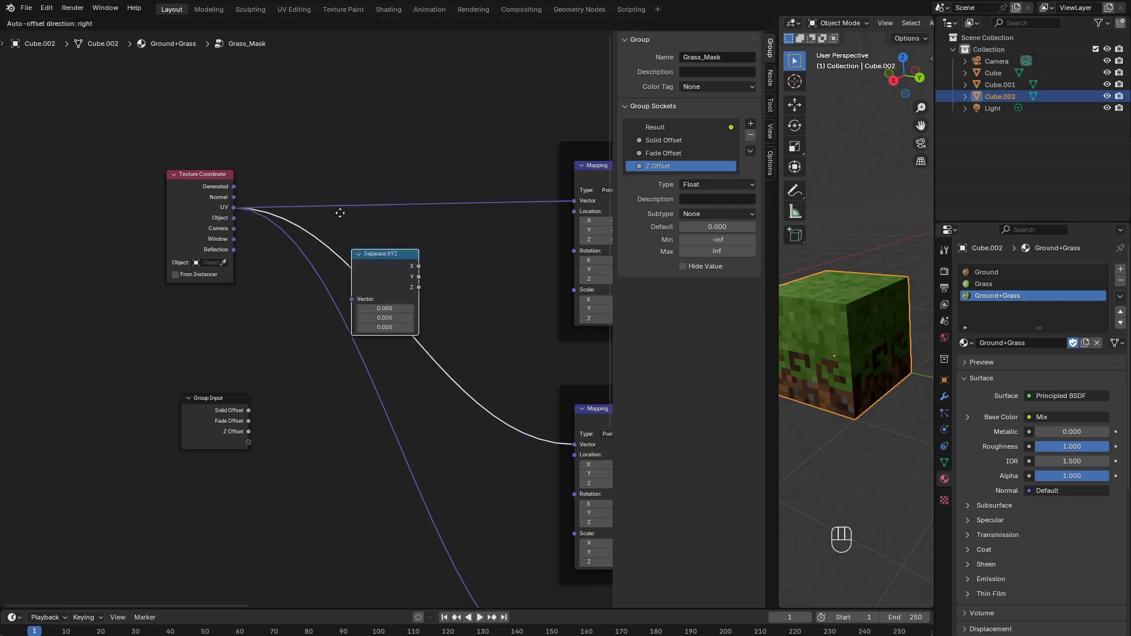
{"action": "left_click", "coordinate": [288, 66]}
{"action": "scroll", "coordinate": [267, 177], "scroll_direction": "up", "scroll_amount": 1}
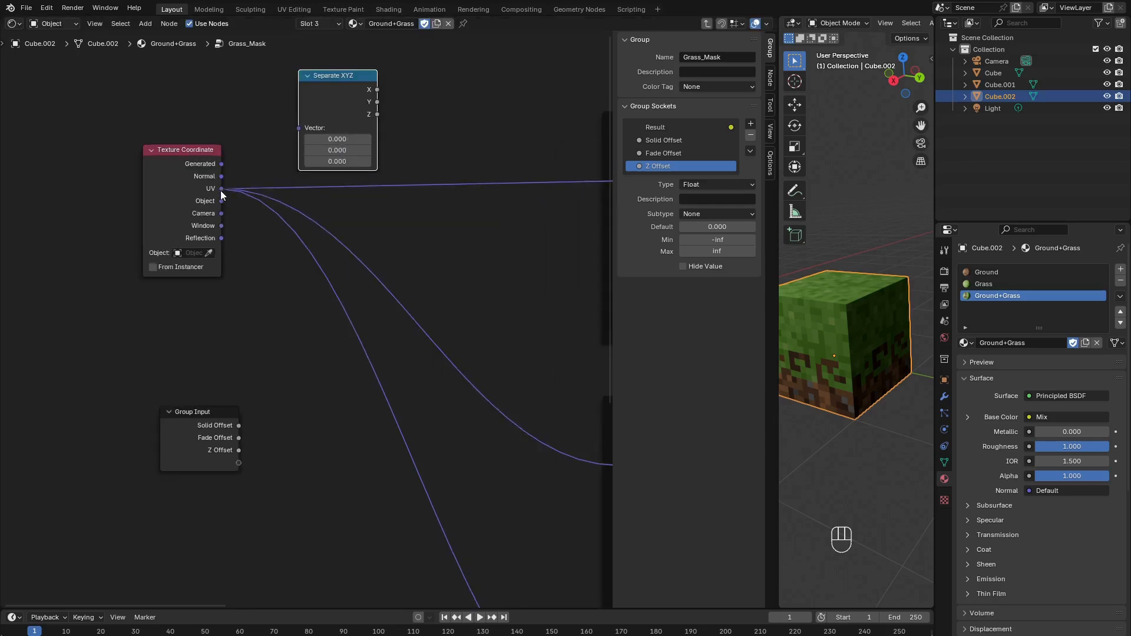
{"action": "left_click_drag", "start_coordinate": [221, 189], "coordinate": [299, 128]}
{"action": "scroll", "coordinate": [316, 151], "scroll_direction": "down", "scroll_amount": 2}
{"action": "scroll", "coordinate": [339, 172], "scroll_direction": "up", "scroll_amount": 1}
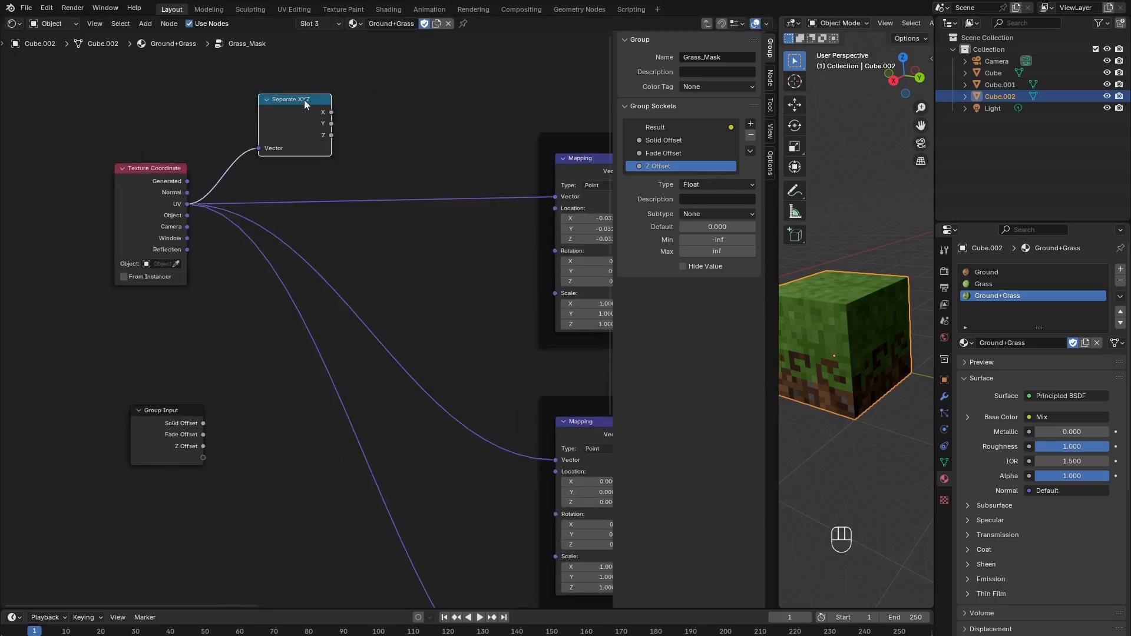
{"action": "key", "text": "g"}
{"action": "left_click", "coordinate": [294, 106]}
Add a Math node set to Add, feeding it Separate XYZ's X output and the Group Input's Z Offset.
{"action": "key", "text": "shift+a"}
{"action": "mouse_move", "coordinate": [292, 104]}
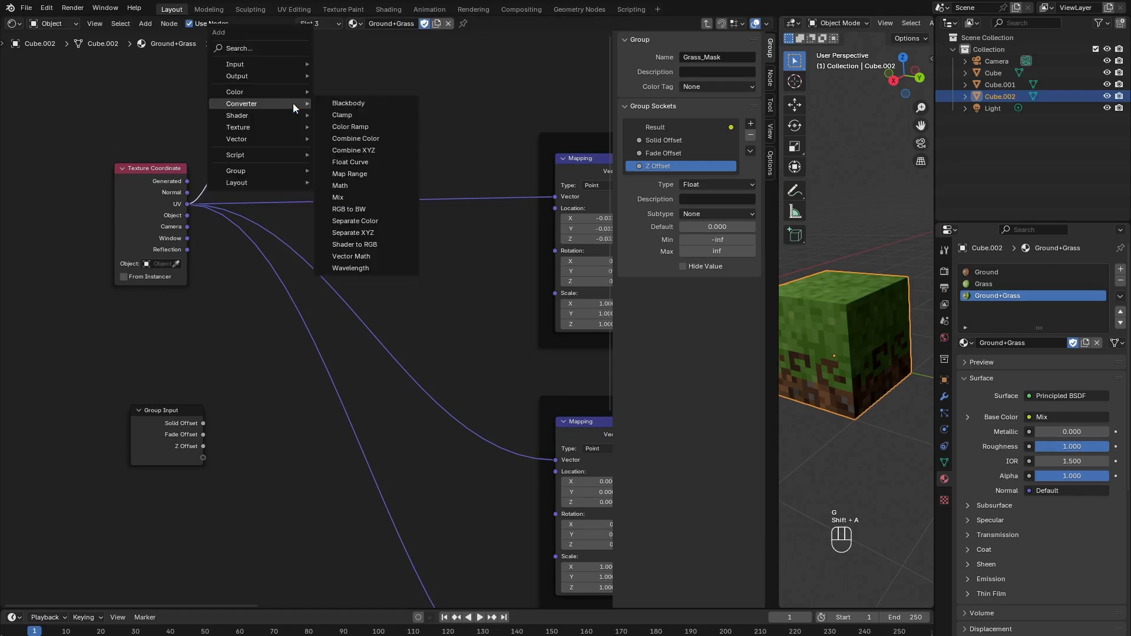
{"action": "left_click", "coordinate": [366, 186]}
{"action": "left_click", "coordinate": [330, 108]}
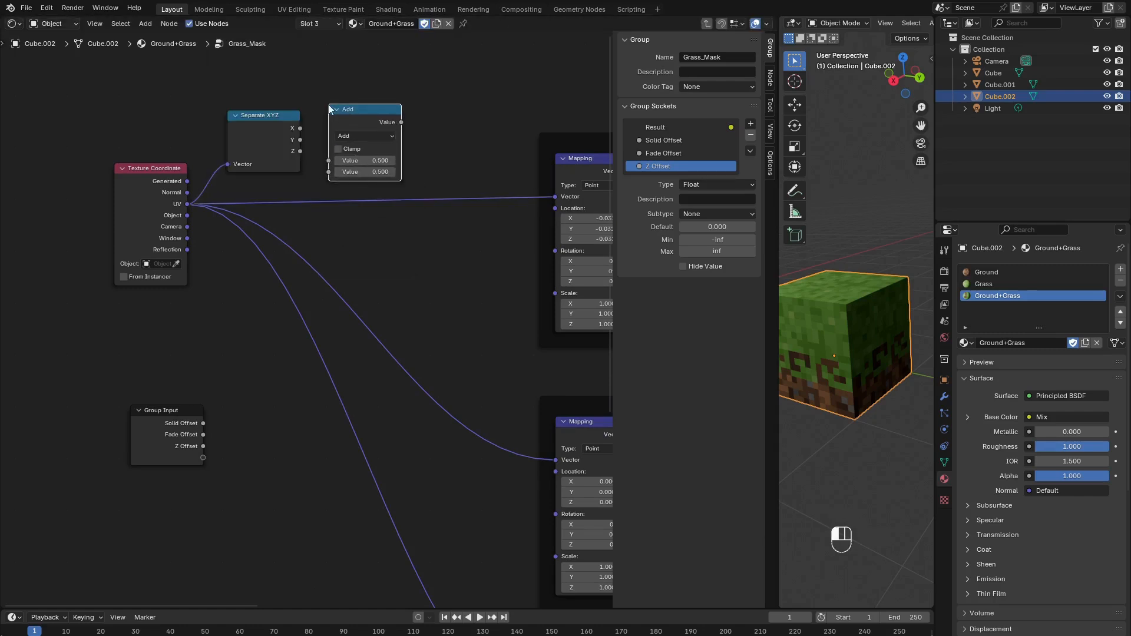
{"action": "scroll", "coordinate": [330, 113], "scroll_direction": "up", "scroll_amount": 1}
{"action": "middle_click_drag", "start_coordinate": [323, 125], "coordinate": [364, 147]}
{"action": "left_click_drag", "start_coordinate": [334, 115], "coordinate": [368, 153]}
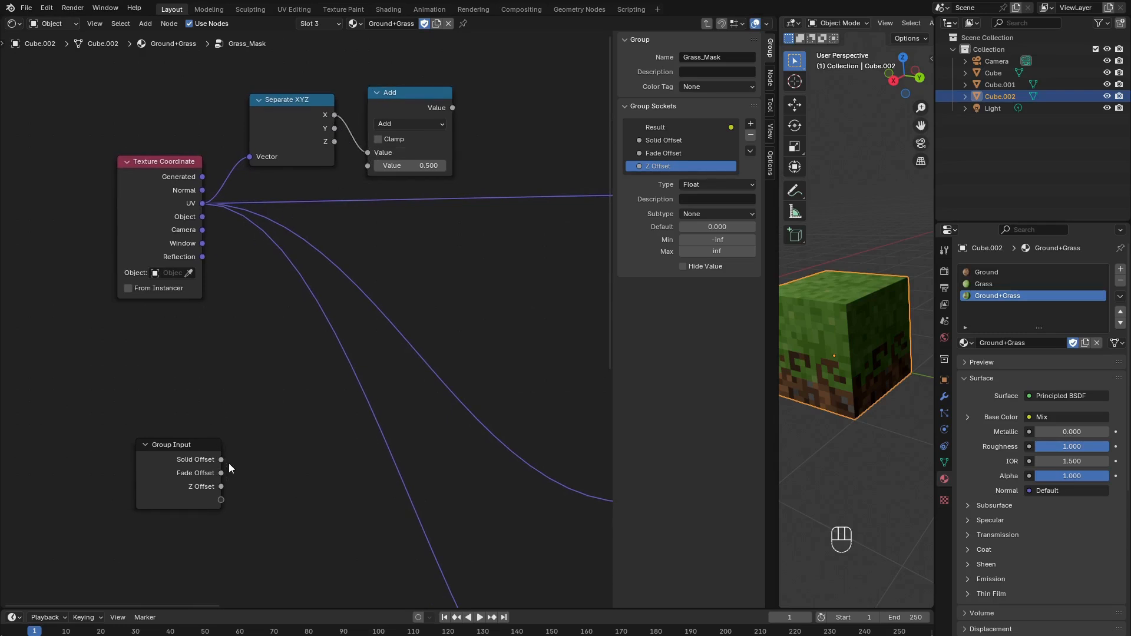
{"action": "left_click_drag", "start_coordinate": [222, 487], "coordinate": [369, 166]}
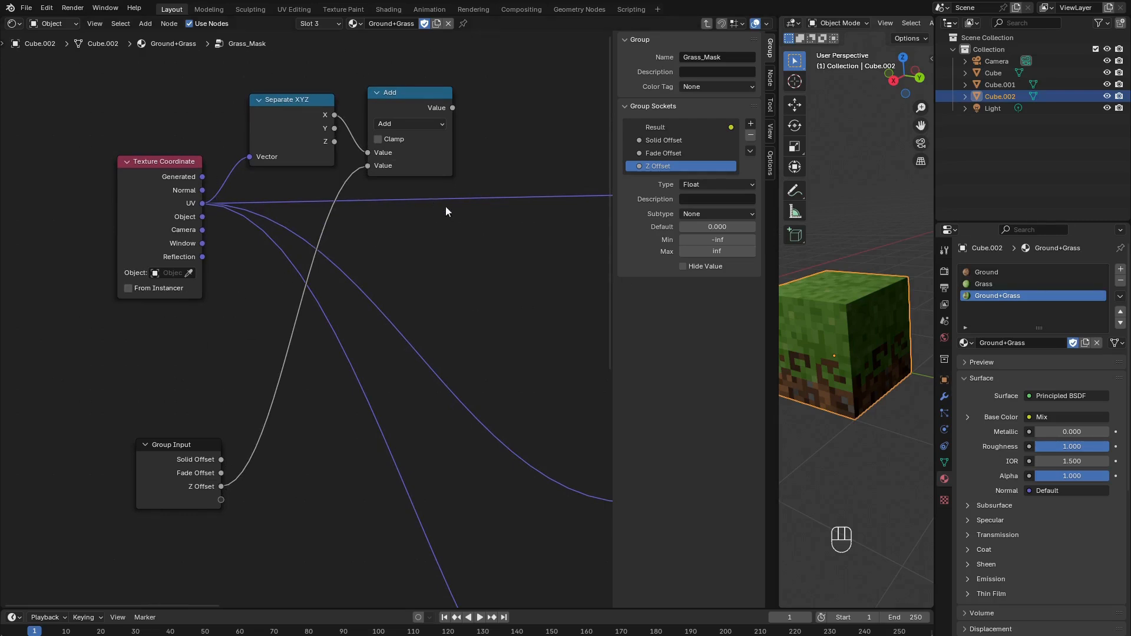
Add a Combine XYZ node fed by the Add result for X and Separate XYZ's Y and Z outputs.
{"action": "middle_click_drag", "start_coordinate": [450, 207], "coordinate": [375, 228]}
{"action": "key", "text": "shift+a"}
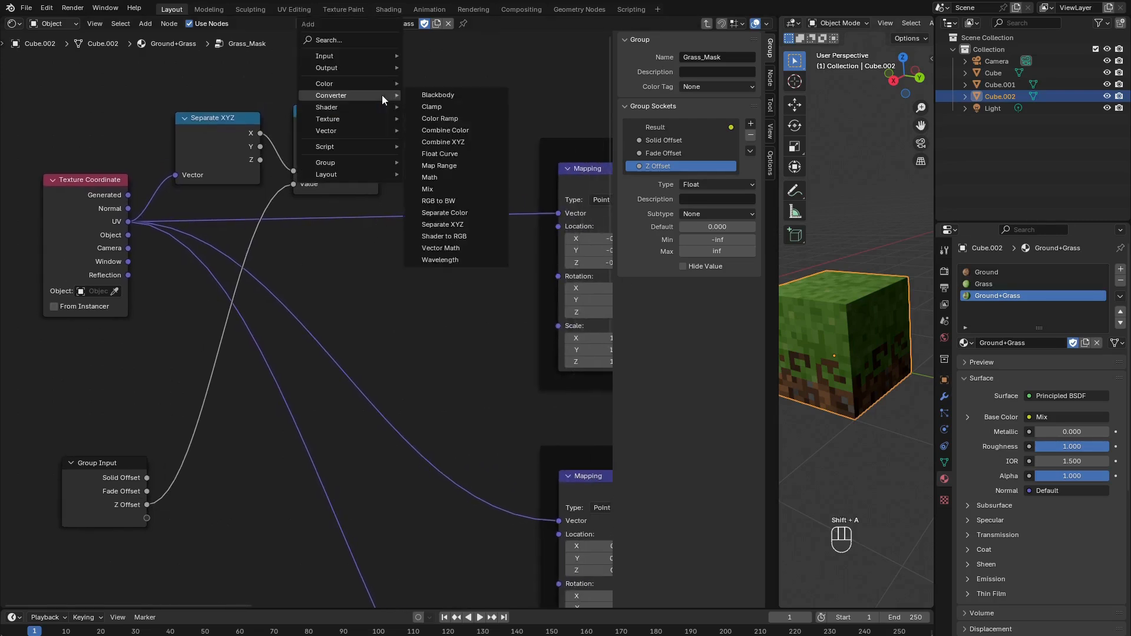
{"action": "left_click", "coordinate": [458, 143]}
{"action": "left_click", "coordinate": [446, 141]}
{"action": "left_click_drag", "start_coordinate": [379, 126], "coordinate": [413, 149]}
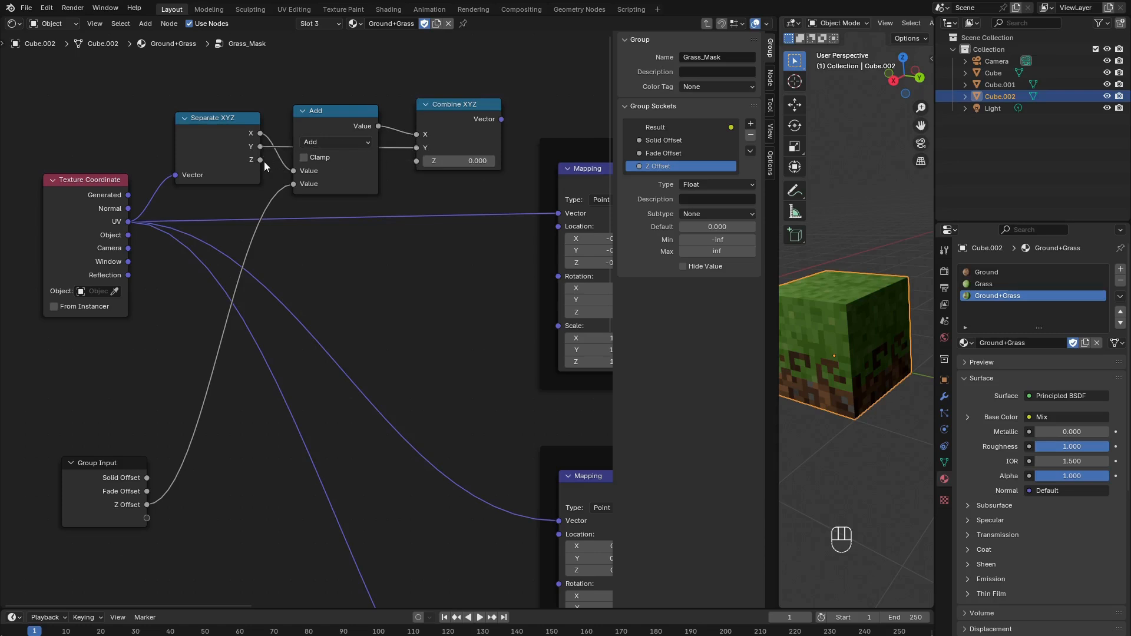
{"action": "left_click_drag", "start_coordinate": [263, 160], "coordinate": [416, 161]}
{"action": "left_click", "coordinate": [453, 101]}
{"action": "key", "text": "g"}
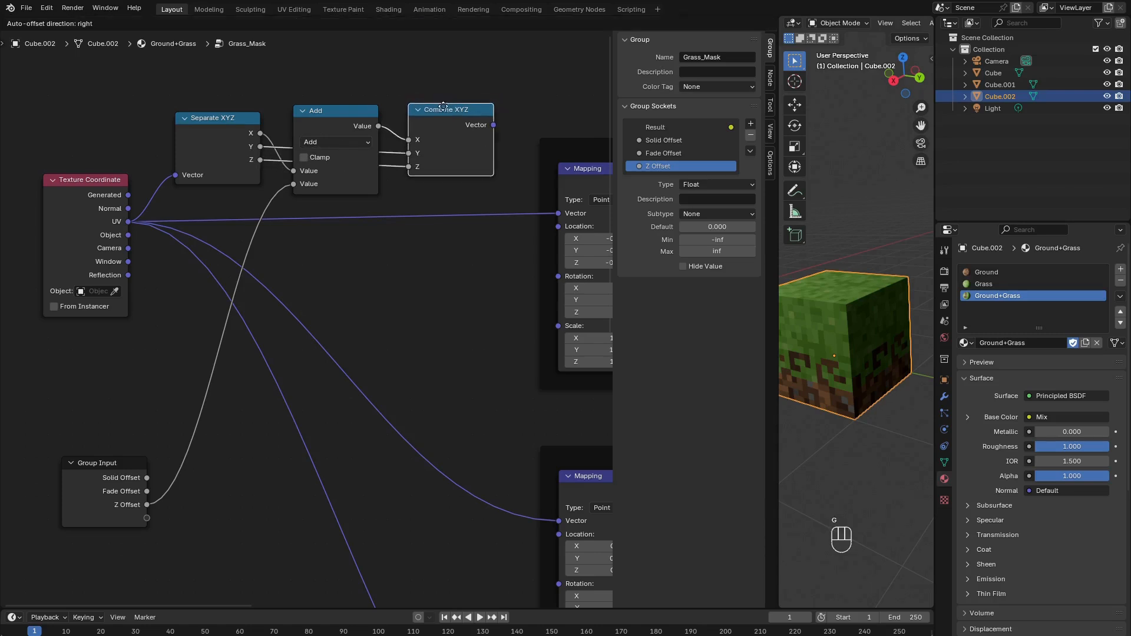
{"action": "left_click", "coordinate": [442, 107]}
Connect the Combine XYZ vector to the Mapping nodes of the Noise, Solid Fill and Fade frames.
{"action": "scroll", "coordinate": [515, 168], "scroll_direction": "down", "scroll_amount": 1}
{"action": "middle_click_drag", "start_coordinate": [515, 168], "coordinate": [460, 180]}
{"action": "left_click_drag", "start_coordinate": [436, 143], "coordinate": [494, 216]}
{"action": "middle_click_drag", "start_coordinate": [431, 264], "coordinate": [383, 187]}
{"action": "left_click_drag", "start_coordinate": [391, 65], "coordinate": [446, 404]}
{"action": "scroll", "coordinate": [436, 280], "scroll_direction": "down", "scroll_amount": 2}
{"action": "middle_click_drag", "start_coordinate": [437, 277], "coordinate": [416, 240]}
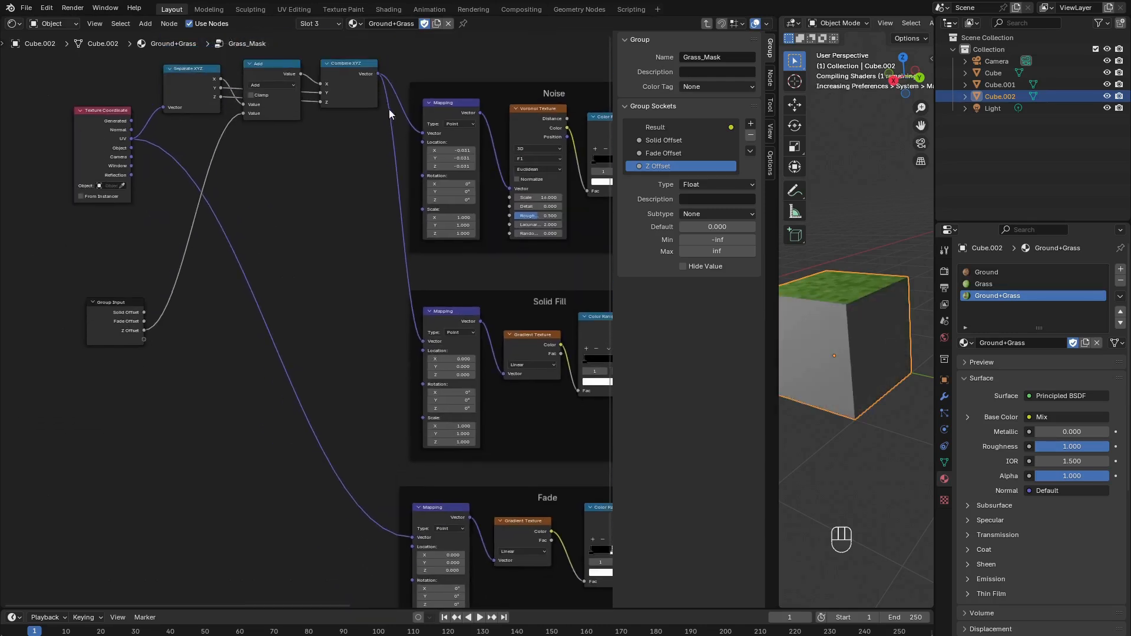
{"action": "left_click_drag", "start_coordinate": [378, 74], "coordinate": [412, 537]}
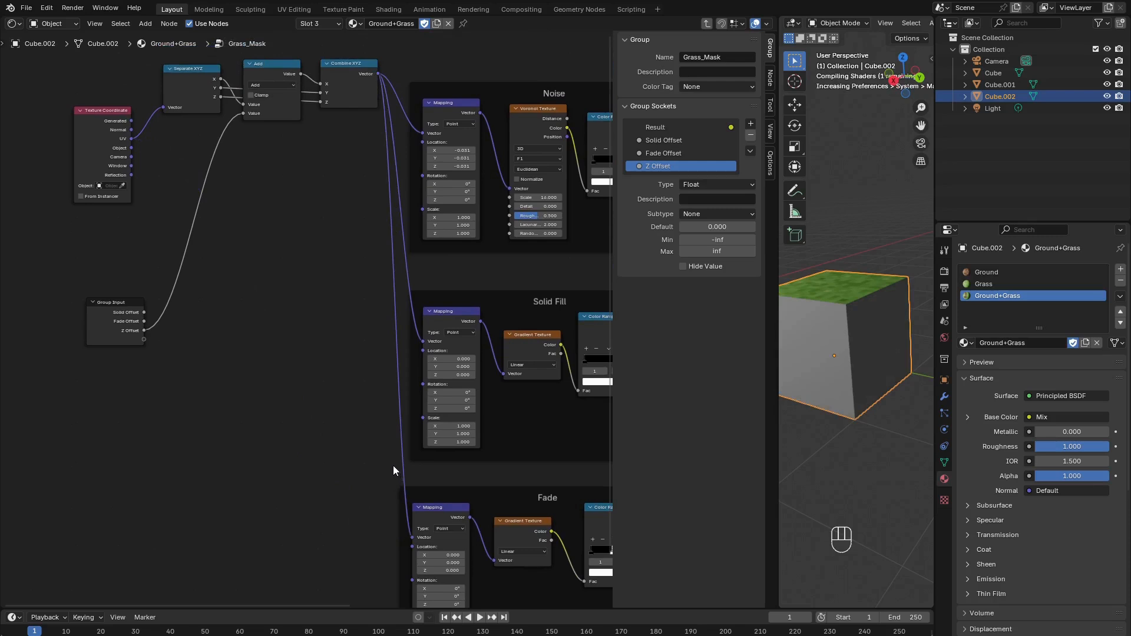
Leave the Grass_Mask group and enlarge the 3D viewport beside the node editor.
{"action": "scroll", "coordinate": [330, 259], "scroll_direction": "up", "scroll_amount": 1}
{"action": "middle_click_drag", "start_coordinate": [311, 172], "coordinate": [365, 296]}
{"action": "key", "text": "Tab"}
{"action": "scroll", "coordinate": [364, 296], "scroll_direction": "up", "scroll_amount": 2}
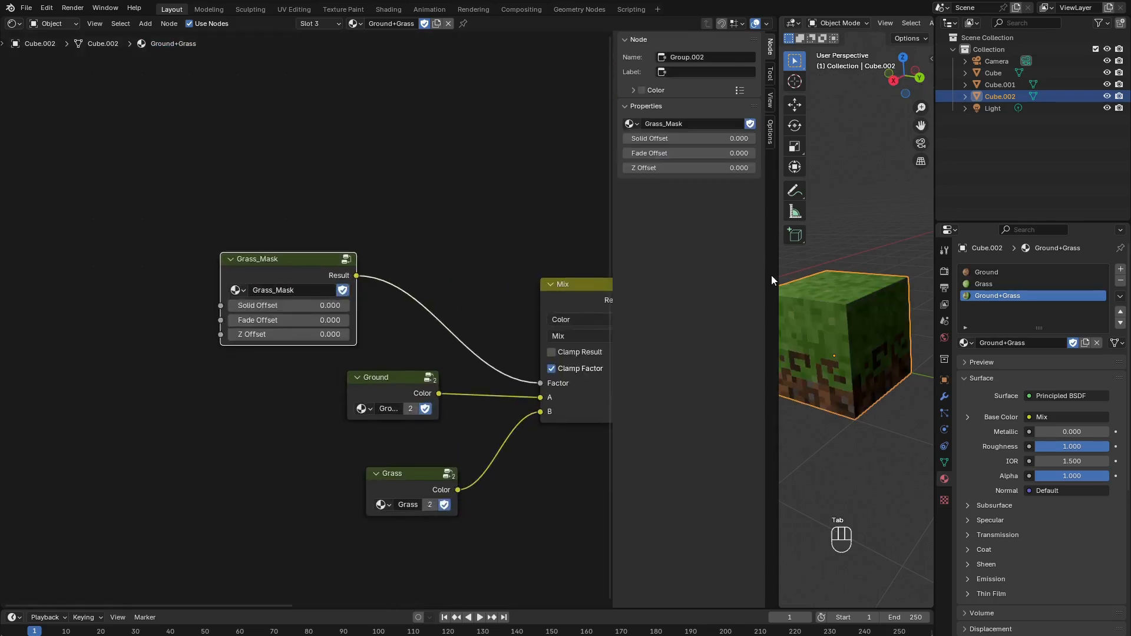
{"action": "left_click_drag", "start_coordinate": [613, 257], "coordinate": [445, 265]}
{"action": "scroll", "coordinate": [221, 327], "scroll_direction": "up", "scroll_amount": 2}
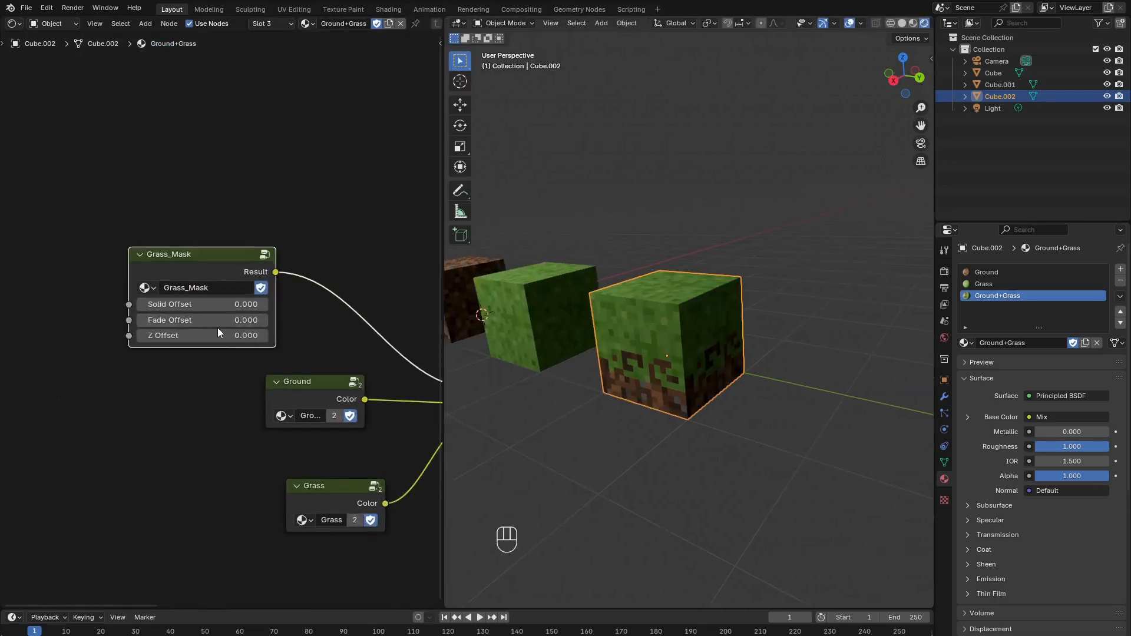
Set Z Offset on the Grass_Mask node to -0.400 and inspect the grass edge on the block up close.
{"action": "left_click_drag", "start_coordinate": [220, 337], "coordinate": [207, 337]}
{"action": "scroll", "coordinate": [633, 338], "scroll_direction": "up", "scroll_amount": 4}
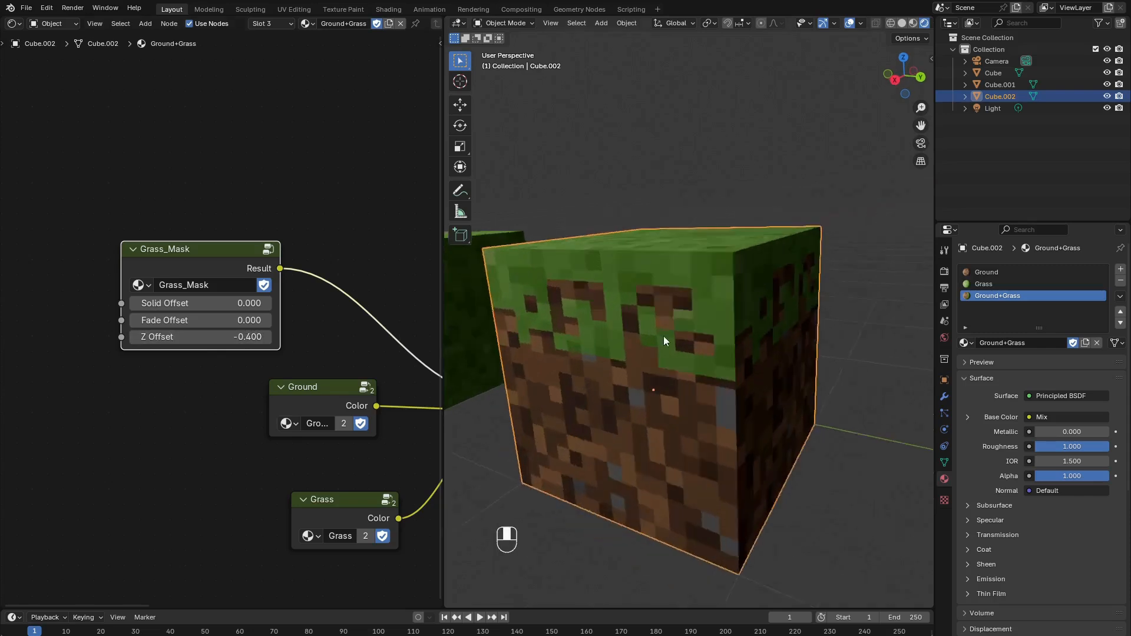
{"action": "middle_click_drag", "start_coordinate": [663, 336], "coordinate": [686, 309]}
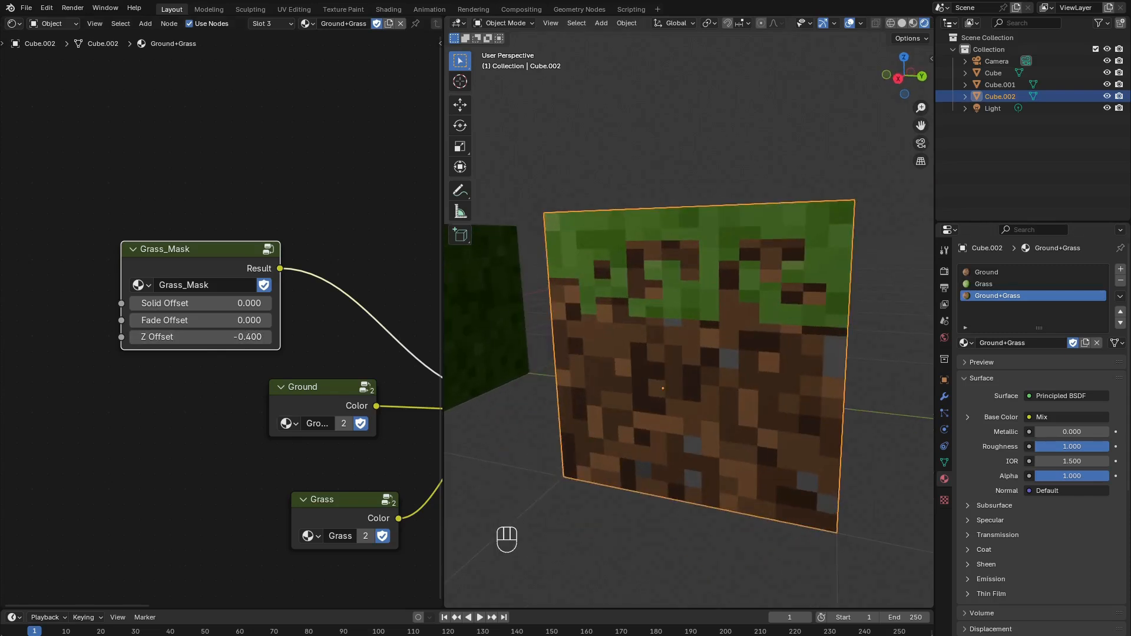
{"action": "scroll", "coordinate": [669, 306], "scroll_direction": "up", "scroll_amount": 5}
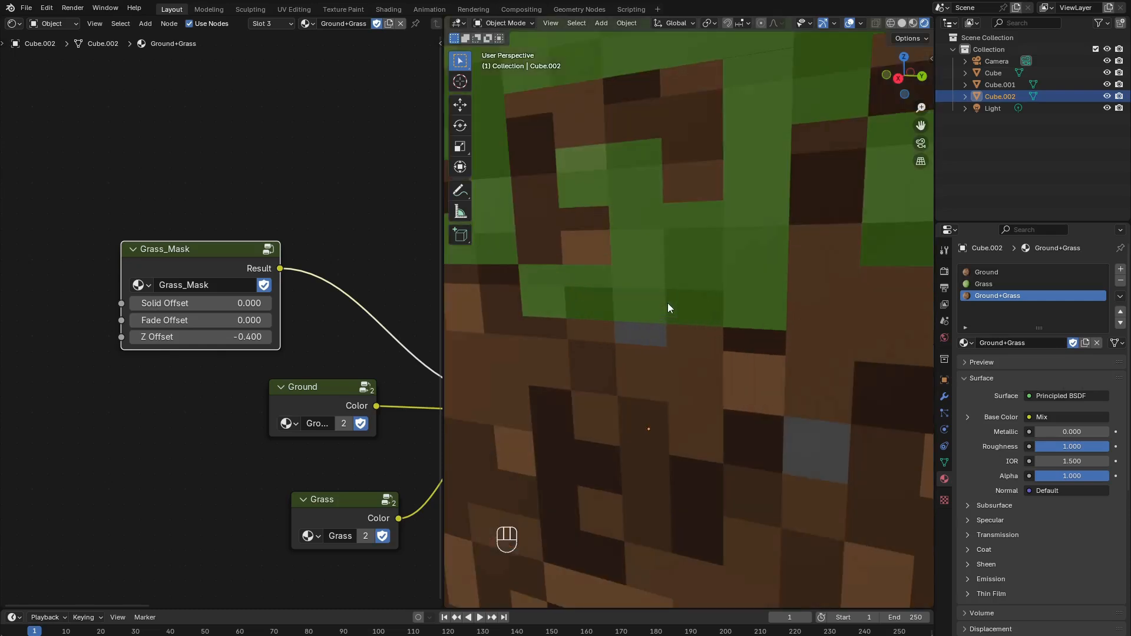
Fine-tune Z Offset on the Grass_Mask node to -0.375 so the grass edge lines up with the block's pixels.
{"action": "left_click_drag", "start_coordinate": [261, 337], "coordinate": [265, 338], "text": "shift"}
{"action": "left_click", "coordinate": [255, 337]}
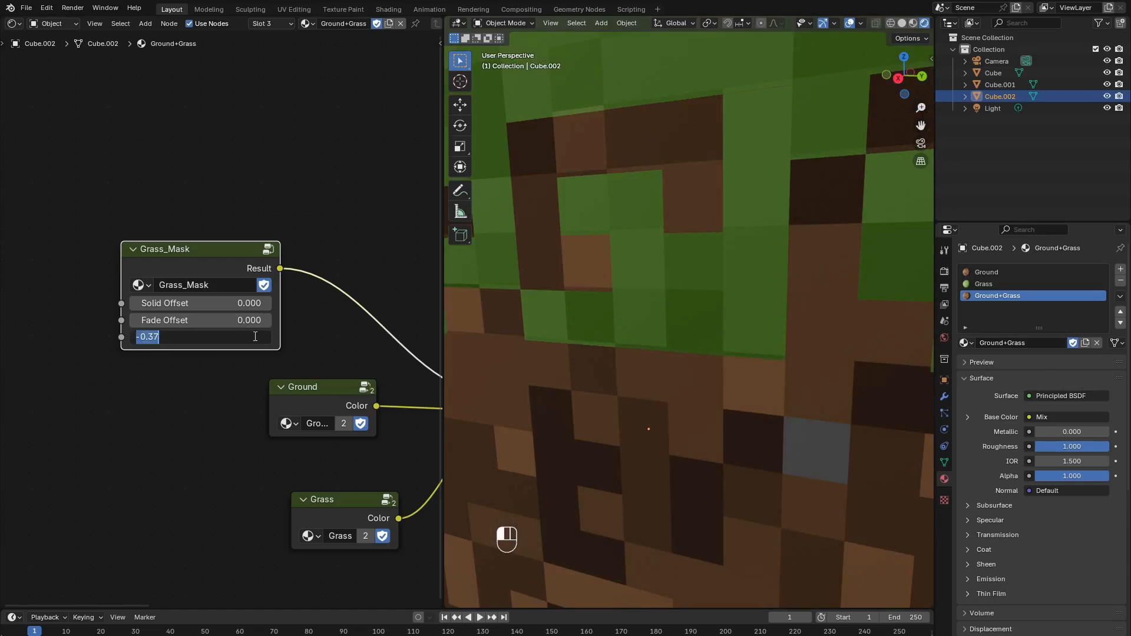
{"action": "type", "text": "-0.365"}
{"action": "key", "text": "Return"}
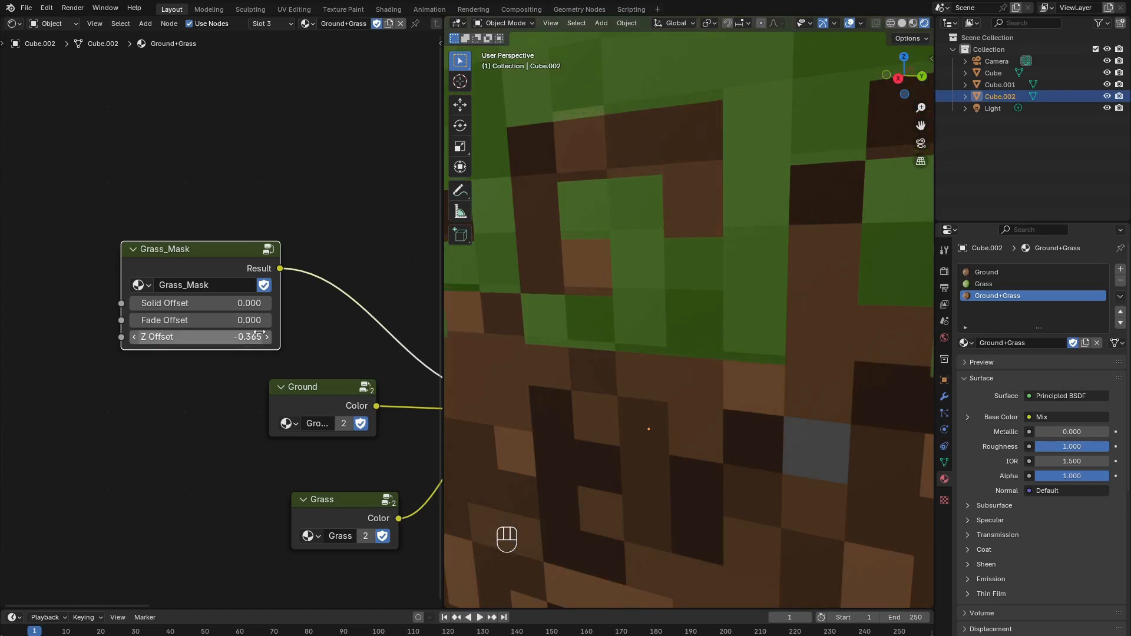
{"action": "left_click", "coordinate": [246, 335]}
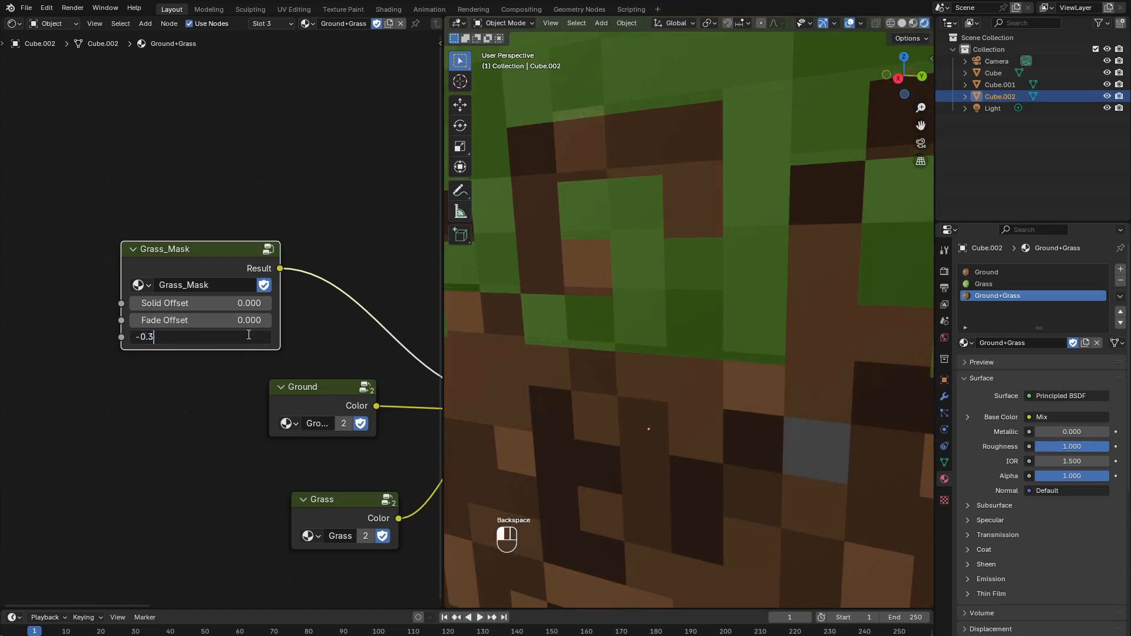
{"action": "key", "text": "Return"}
{"action": "scroll", "coordinate": [632, 325], "scroll_direction": "down", "scroll_amount": 5}
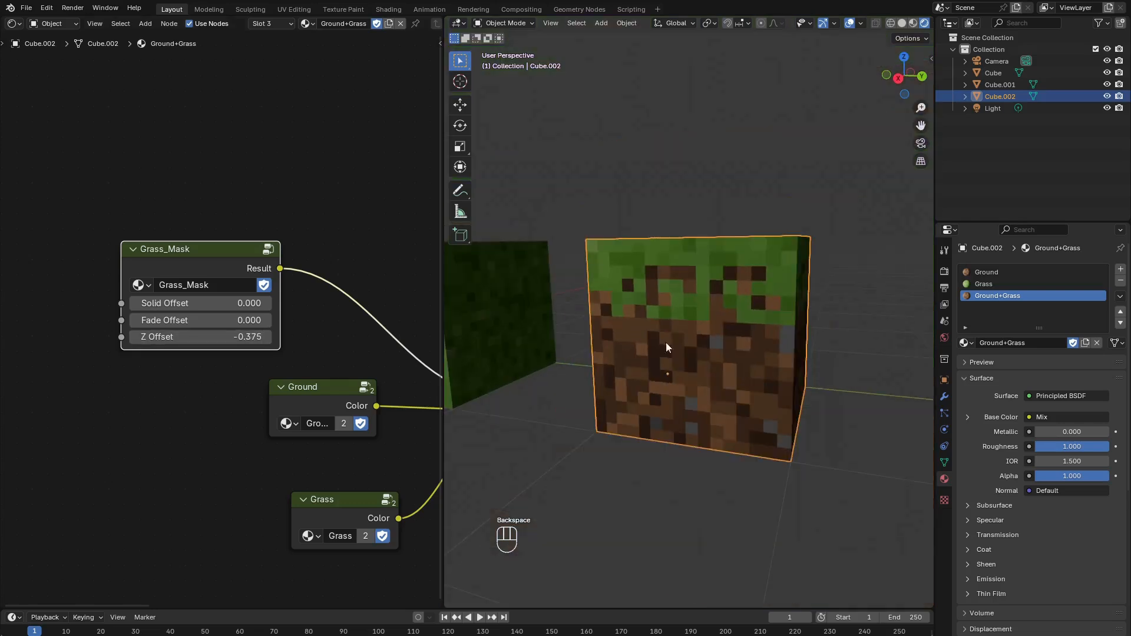
{"action": "scroll", "coordinate": [666, 341], "scroll_direction": "up", "scroll_amount": 2}
{"action": "mouse_move", "coordinate": [709, 333]}
{"action": "middle_mouse_down"}
{"action": "mouse_move", "coordinate": [650, 341]}
{"action": "mouse_move", "coordinate": [719, 336]}
{"action": "middle_mouse_up"}
Open the Grass_Mask group and add a Combine XYZ node between the Group Input and the Mapping nodes.
{"action": "middle_click_drag", "start_coordinate": [290, 314], "coordinate": [260, 313]}
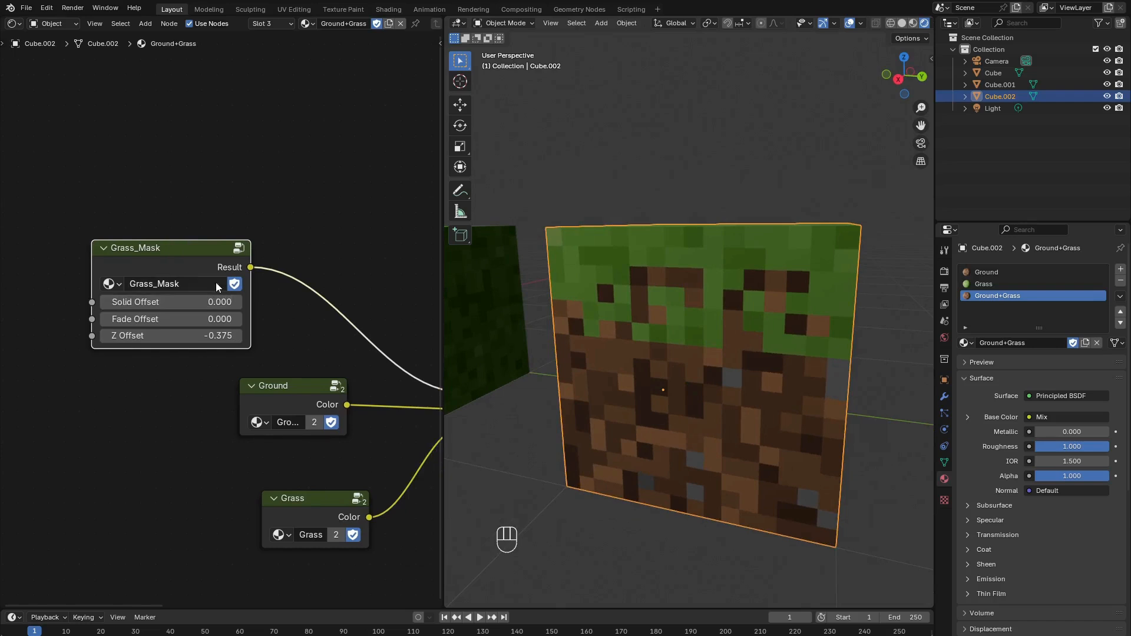
{"action": "key", "text": "Tab"}
{"action": "scroll", "coordinate": [186, 251], "scroll_direction": "down", "scroll_amount": 9}
{"action": "key", "text": "a"}
{"action": "key", "text": "a"}
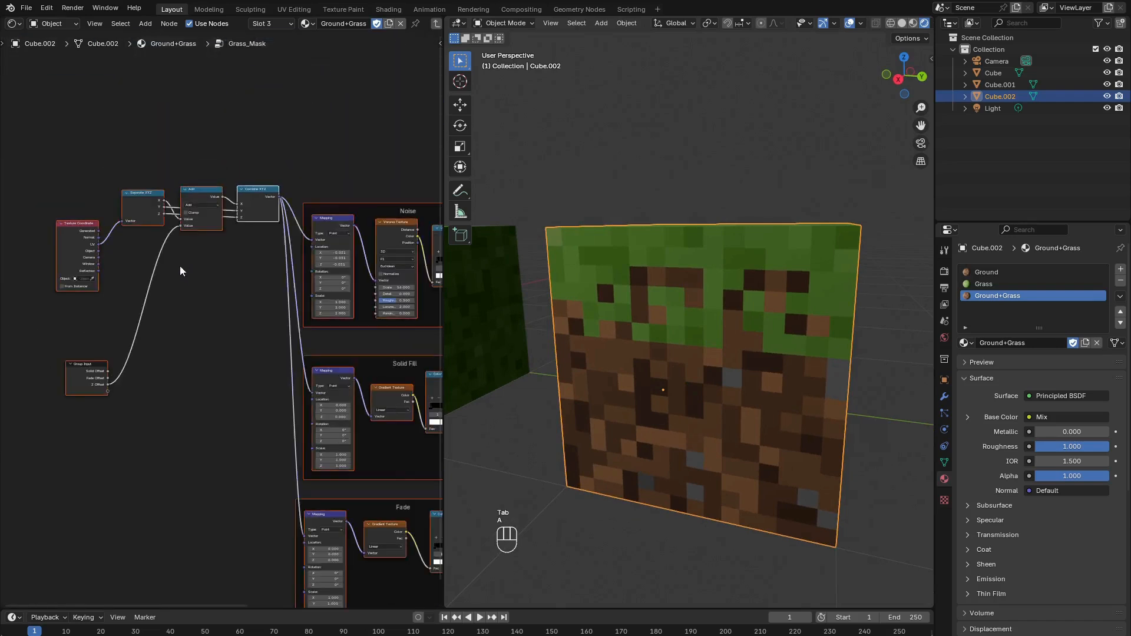
{"action": "scroll", "coordinate": [152, 297], "scroll_direction": "up", "scroll_amount": 4}
{"action": "scroll", "coordinate": [151, 299], "scroll_direction": "up", "scroll_amount": 3}
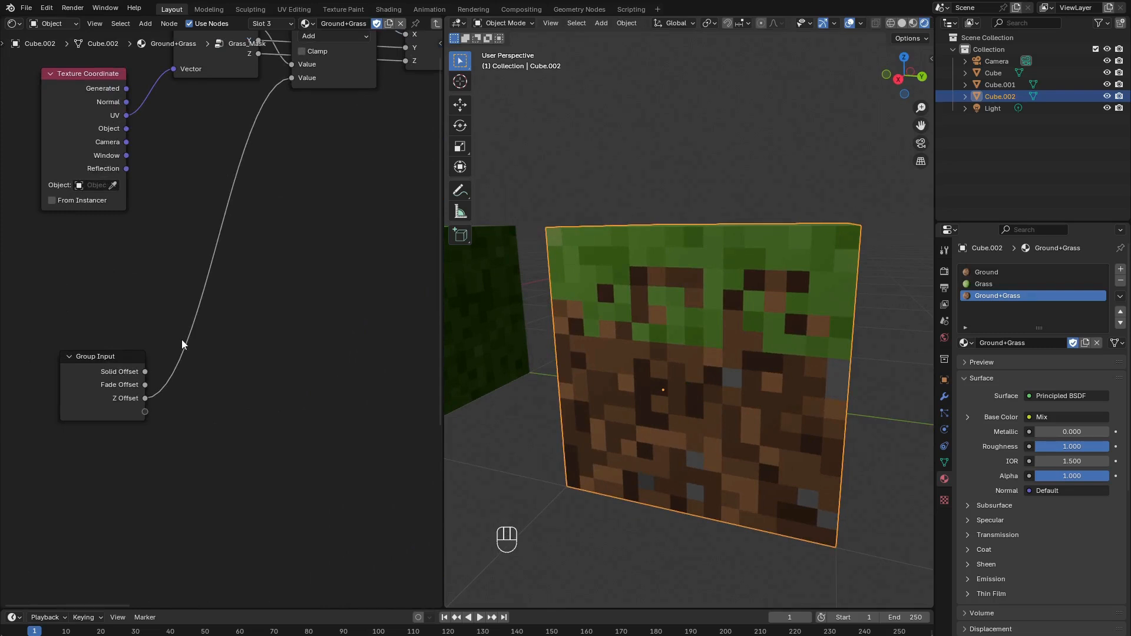
{"action": "middle_click_drag", "start_coordinate": [229, 324], "coordinate": [189, 298]}
{"action": "key", "text": "shift+a"}
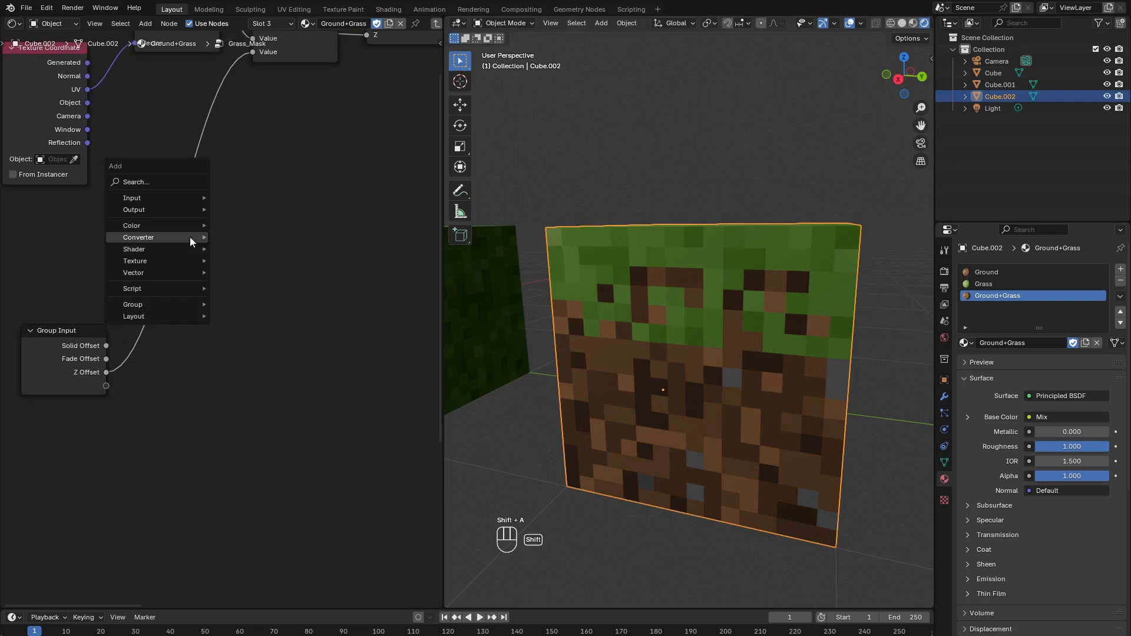
{"action": "mouse_move", "coordinate": [180, 238]}
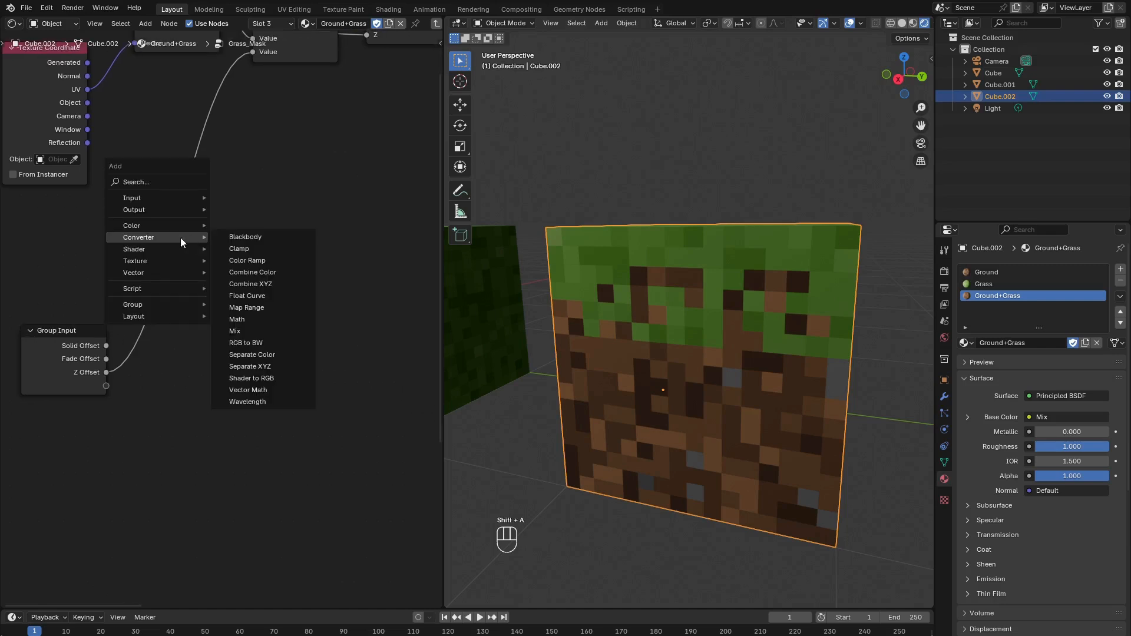
{"action": "left_click", "coordinate": [251, 284]}
{"action": "left_click", "coordinate": [296, 258]}
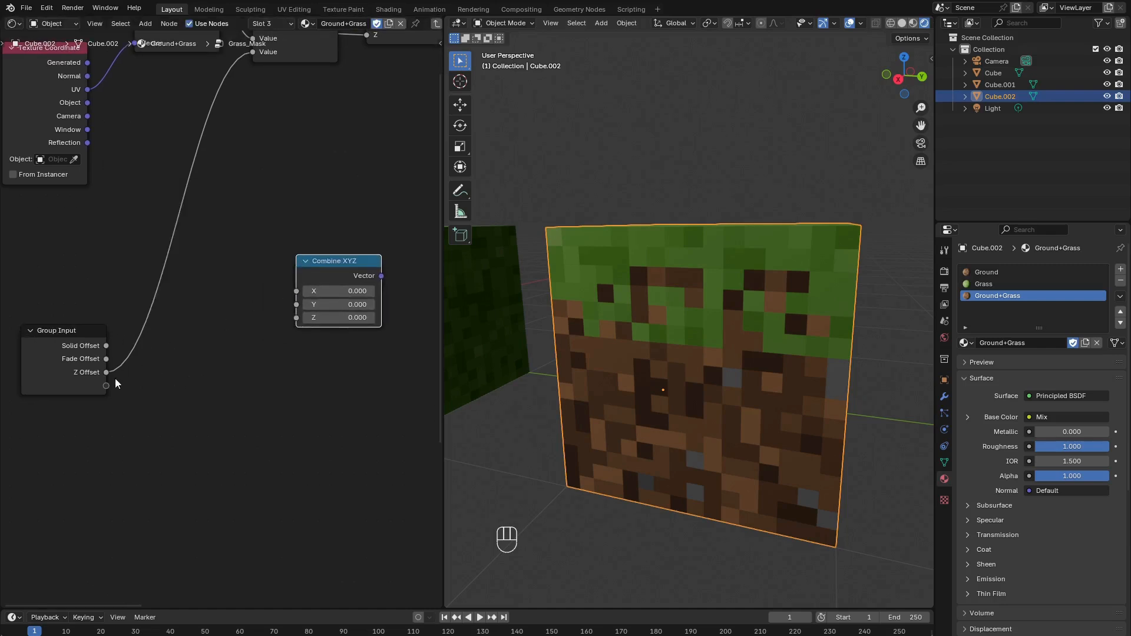
Connect Solid Offset to the new Combine XYZ's X and its vector to the Location of the Solid Fill Mapping node.
{"action": "left_click_drag", "start_coordinate": [107, 345], "coordinate": [296, 291]}
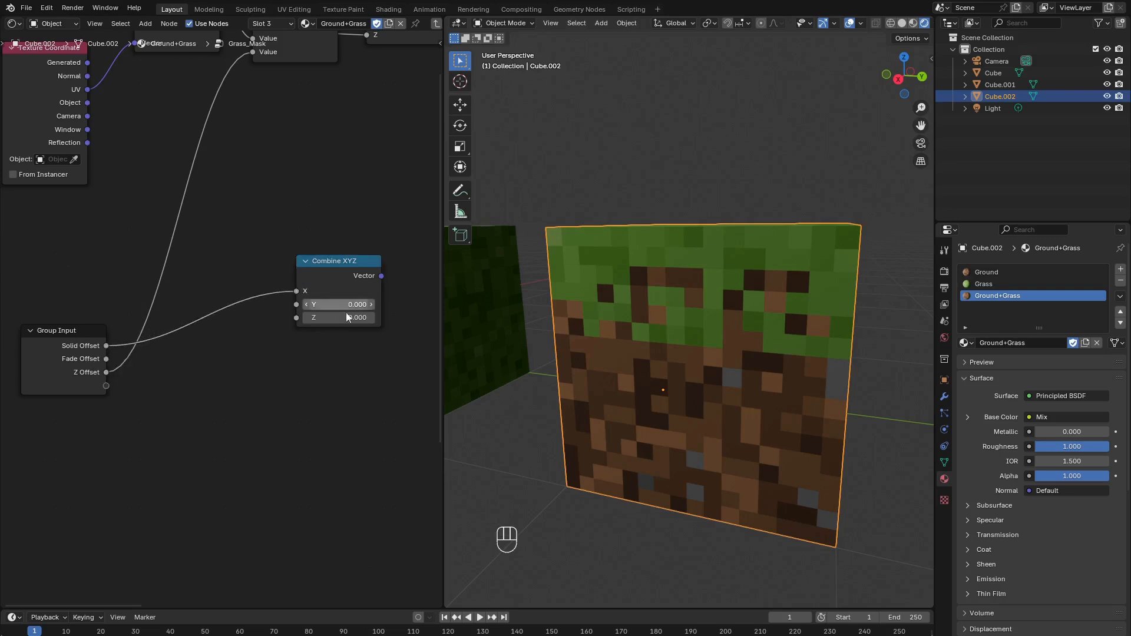
{"action": "middle_click_drag", "start_coordinate": [422, 286], "coordinate": [176, 226]}
{"action": "scroll", "coordinate": [196, 303], "scroll_direction": "down", "scroll_amount": 3}
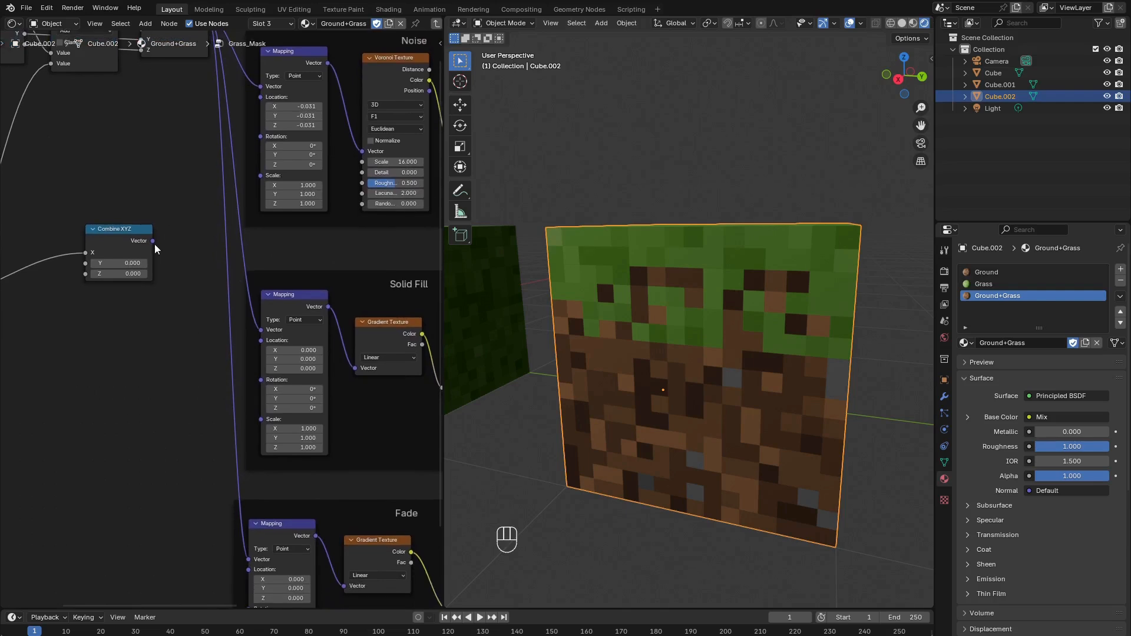
{"action": "left_click_drag", "start_coordinate": [153, 242], "coordinate": [256, 345]}
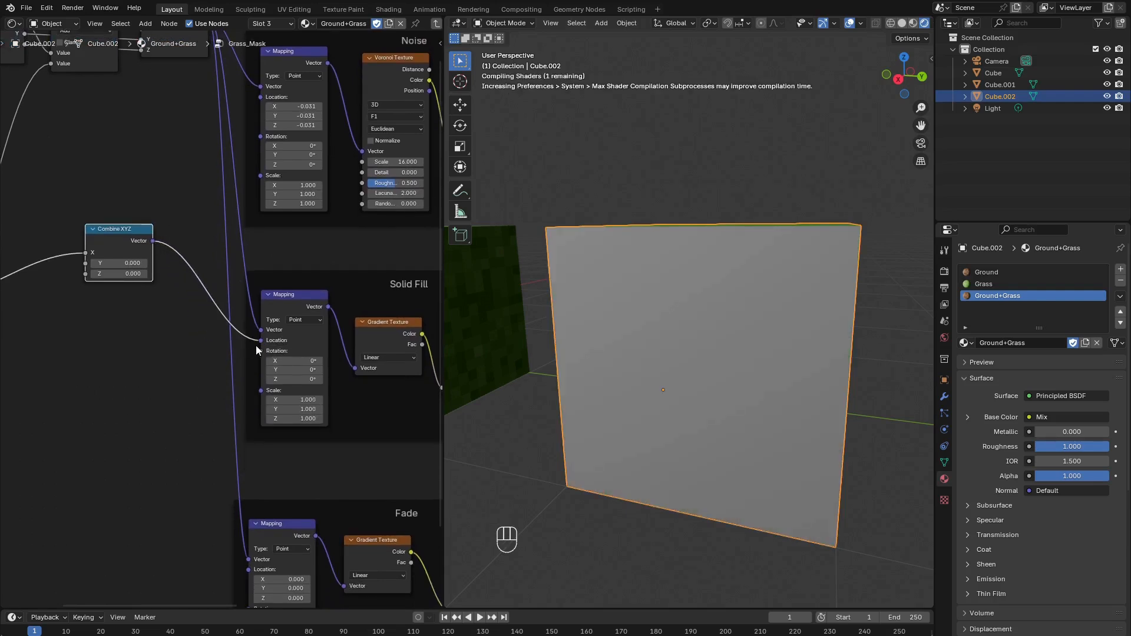
Leave the Grass_Mask group and try out the Solid Offset value on its node.
{"action": "middle_click_drag", "start_coordinate": [126, 343], "coordinate": [239, 334]}
{"action": "scroll", "coordinate": [239, 334], "scroll_direction": "down", "scroll_amount": 3}
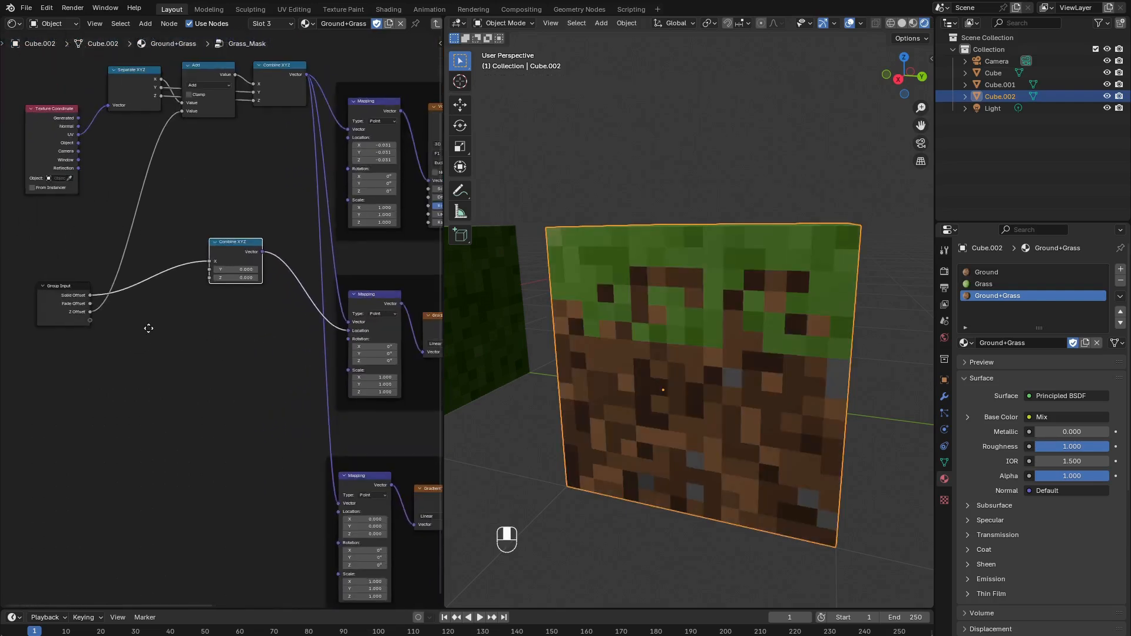
{"action": "middle_click_drag", "start_coordinate": [149, 329], "coordinate": [254, 336]}
{"action": "scroll", "coordinate": [254, 336], "scroll_direction": "up", "scroll_amount": 4}
{"action": "key", "text": "Tab"}
{"action": "scroll", "coordinate": [219, 319], "scroll_direction": "up", "scroll_amount": 2}
{"action": "mouse_move", "coordinate": [218, 302]}
{"action": "left_mouse_down", "text": "shift"}
{"action": "mouse_move", "coordinate": [253, 302]}
{"action": "mouse_move", "coordinate": [212, 302]}
{"action": "left_mouse_up", "text": "shift"}
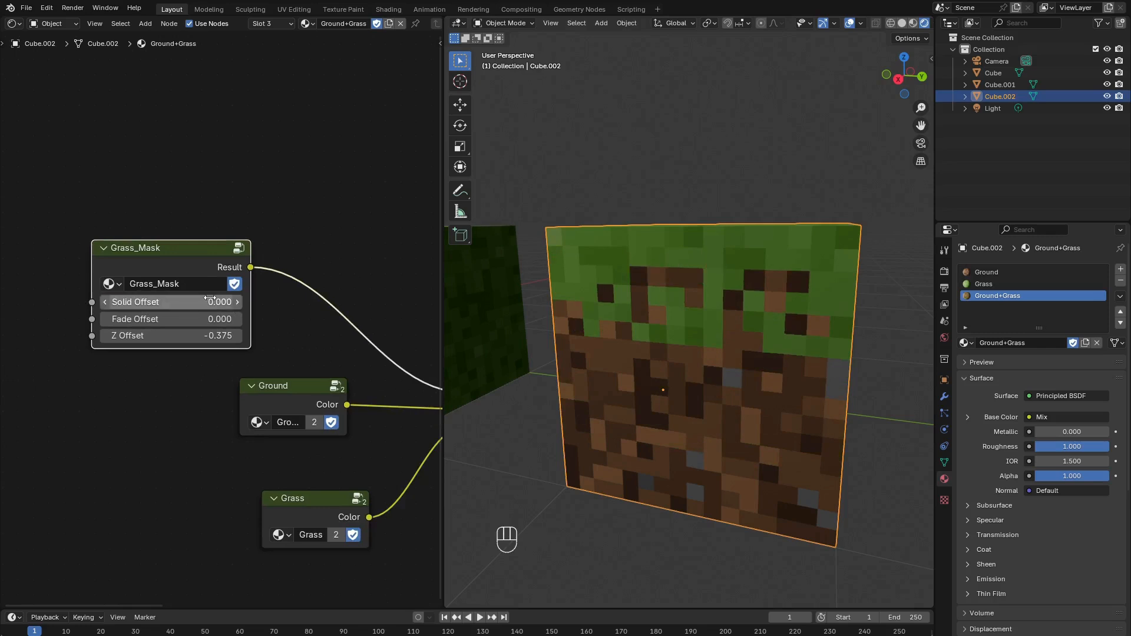
Inside the Grass_Mask group, duplicate the Solid Offset's Combine XYZ node and place the copy below it.
{"action": "scroll", "coordinate": [209, 297], "scroll_direction": "down", "scroll_amount": 2}
{"action": "key", "text": "Tab"}
{"action": "scroll", "coordinate": [115, 289], "scroll_direction": "down", "scroll_amount": 3}
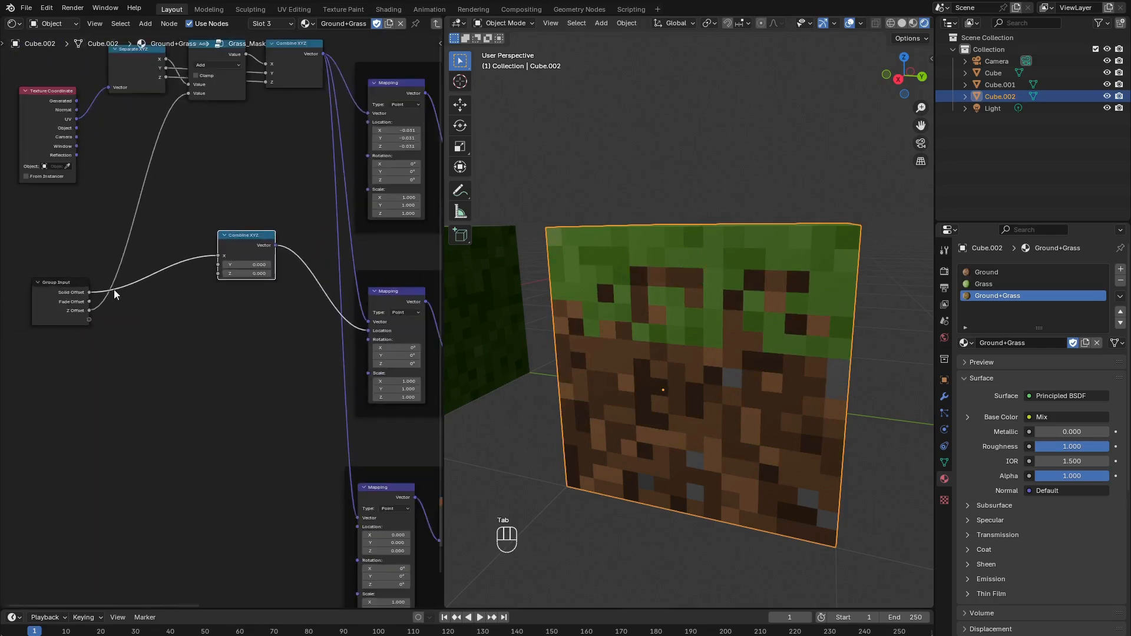
{"action": "scroll", "coordinate": [129, 284], "scroll_direction": "up", "scroll_amount": 2}
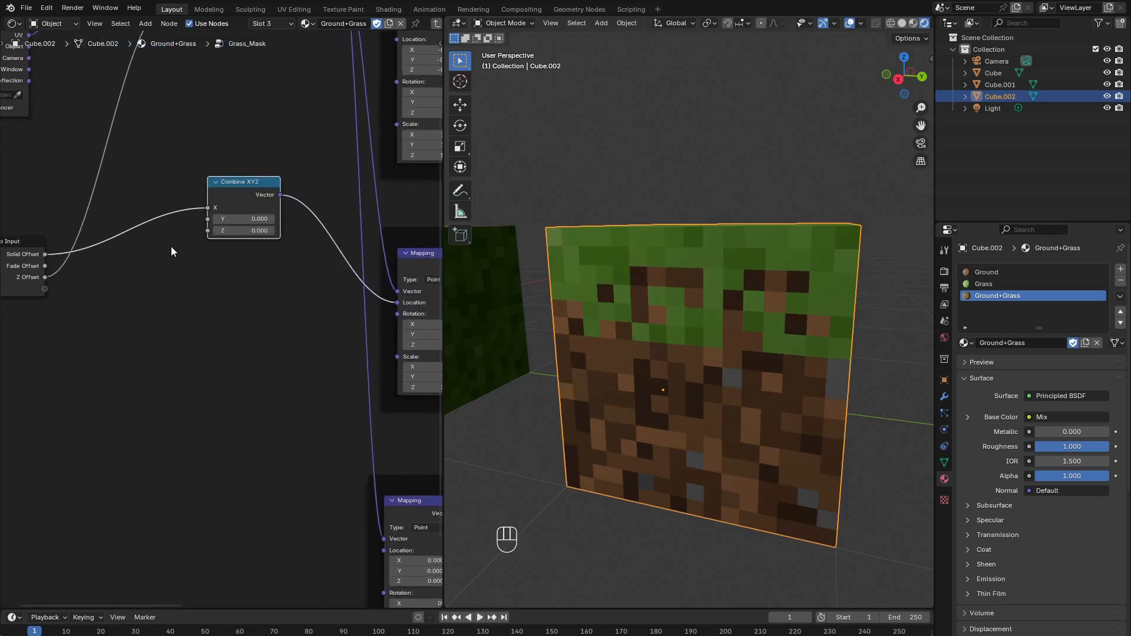
{"action": "left_click", "coordinate": [229, 187]}
{"action": "key", "text": "shift+d"}
{"action": "left_click", "coordinate": [229, 345]}
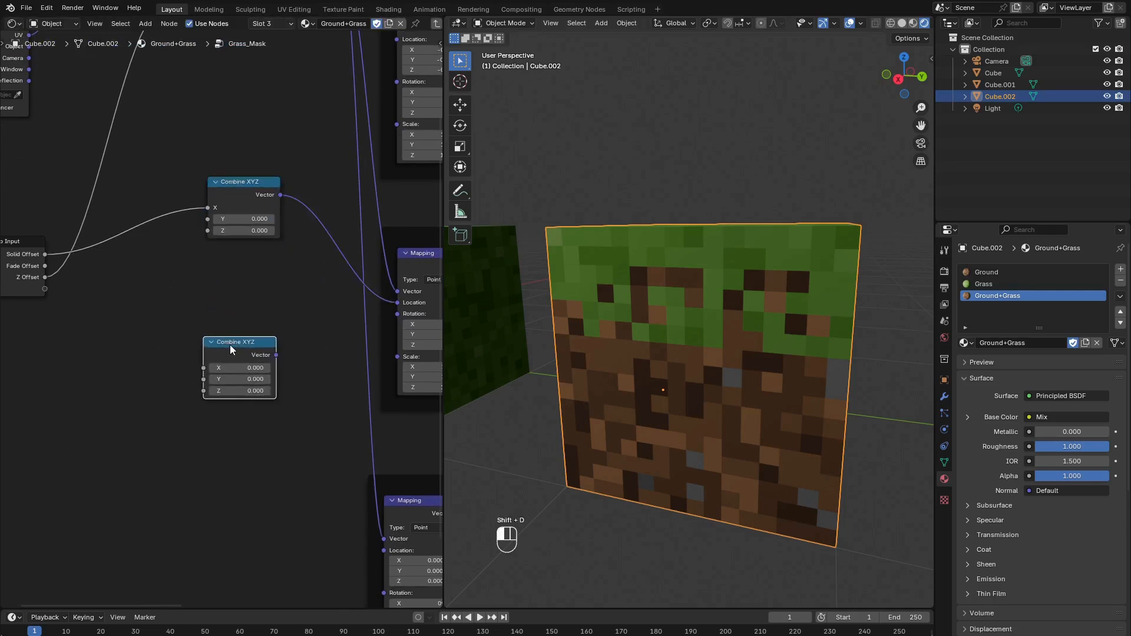
Route Fade Offset through the duplicated Combine XYZ's X into the Fade Mapping node's Location, and leave the group.
{"action": "middle_click_drag", "start_coordinate": [162, 315], "coordinate": [205, 309]}
{"action": "left_click_drag", "start_coordinate": [89, 259], "coordinate": [247, 362]}
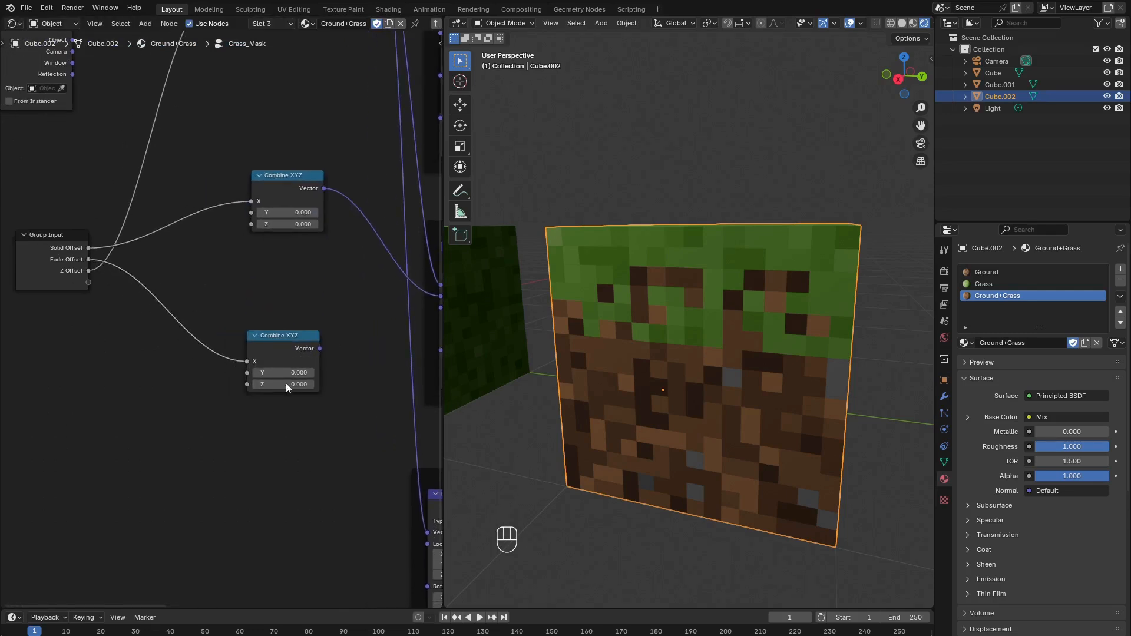
{"action": "middle_click_drag", "start_coordinate": [285, 383], "coordinate": [146, 260]}
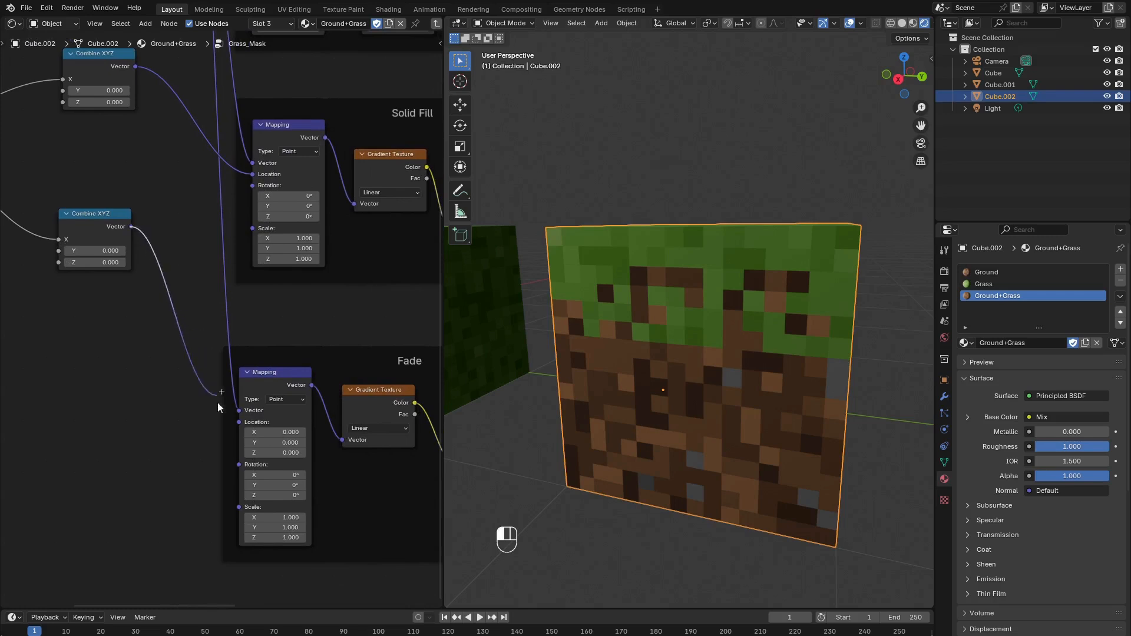
{"action": "left_click_drag", "start_coordinate": [218, 402], "coordinate": [239, 422]}
{"action": "scroll", "coordinate": [260, 307], "scroll_direction": "down", "scroll_amount": 5}
{"action": "middle_click_drag", "start_coordinate": [228, 295], "coordinate": [333, 302]}
{"action": "scroll", "coordinate": [263, 303], "scroll_direction": "up", "scroll_amount": 1}
{"action": "scroll", "coordinate": [263, 303], "scroll_direction": "down", "scroll_amount": 1}
{"action": "scroll", "coordinate": [202, 314], "scroll_direction": "up", "scroll_amount": 4}
{"action": "middle_click_drag", "start_coordinate": [115, 285], "coordinate": [255, 329]}
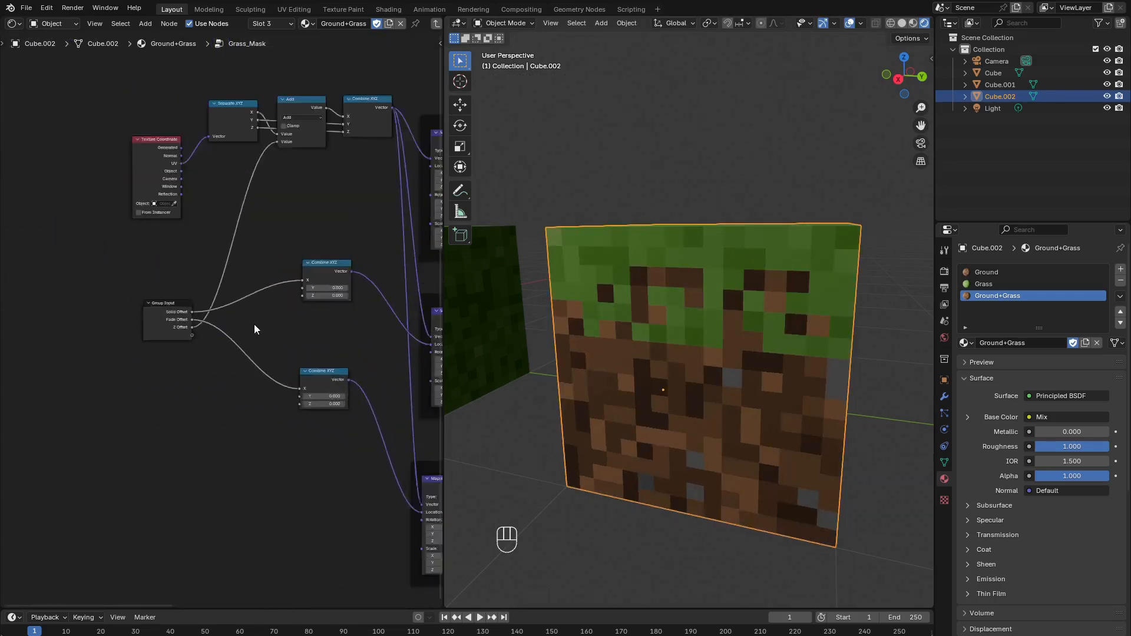
{"action": "key", "text": "Tab"}
Set Fade Offset on the Grass_Mask node to 0.430 and inspect the lower grass edge up close.
{"action": "scroll", "coordinate": [228, 310], "scroll_direction": "up", "scroll_amount": 2}
{"action": "left_click_drag", "start_coordinate": [138, 307], "coordinate": [188, 307], "text": "shift"}
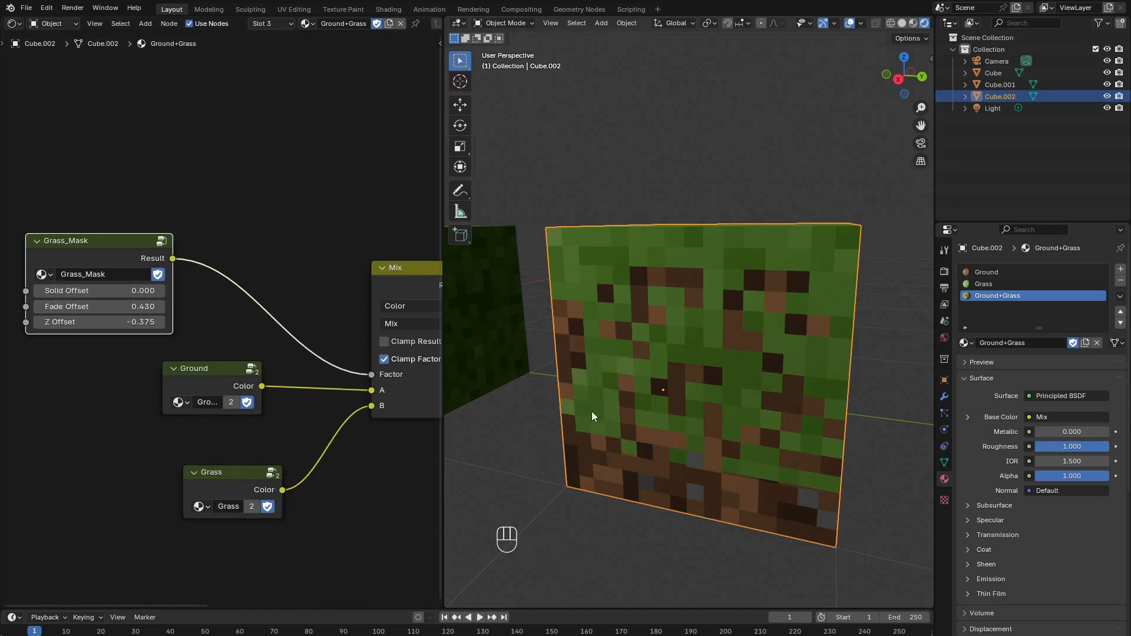
{"action": "middle_click_drag", "start_coordinate": [657, 486], "coordinate": [618, 315], "text": "shift"}
{"action": "scroll", "coordinate": [626, 316], "scroll_direction": "up", "scroll_amount": 6}
{"action": "middle_click_drag", "start_coordinate": [641, 230], "coordinate": [656, 320], "text": "shift"}
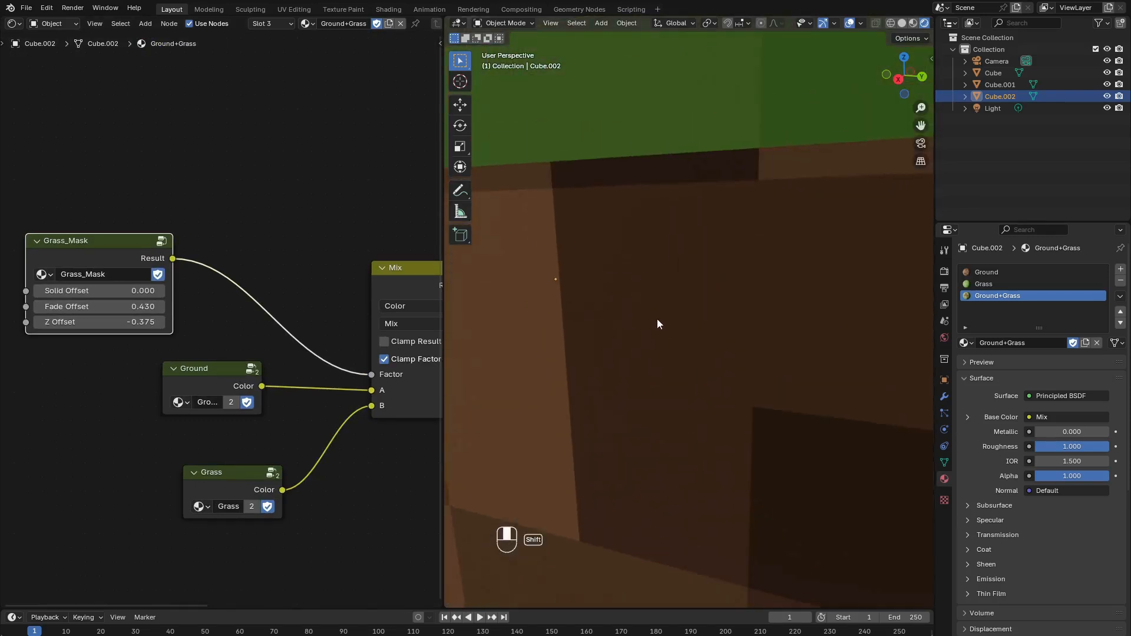
{"action": "scroll", "coordinate": [657, 211], "scroll_direction": "down", "scroll_amount": 3}
{"action": "scroll", "coordinate": [649, 231], "scroll_direction": "up", "scroll_amount": 3}
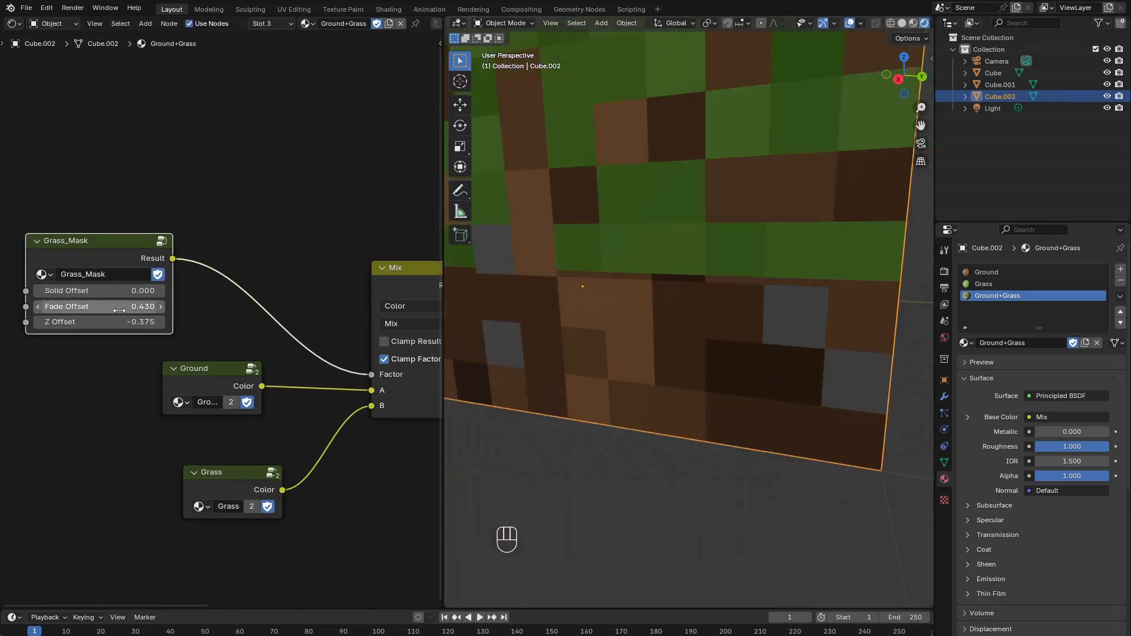
{"action": "scroll", "coordinate": [218, 307], "scroll_direction": "up", "scroll_amount": 1}
Refine Fade Offset on the Grass_Mask node through 0.435 and 0.437 to 0.438.
{"action": "left_click", "coordinate": [142, 306]}
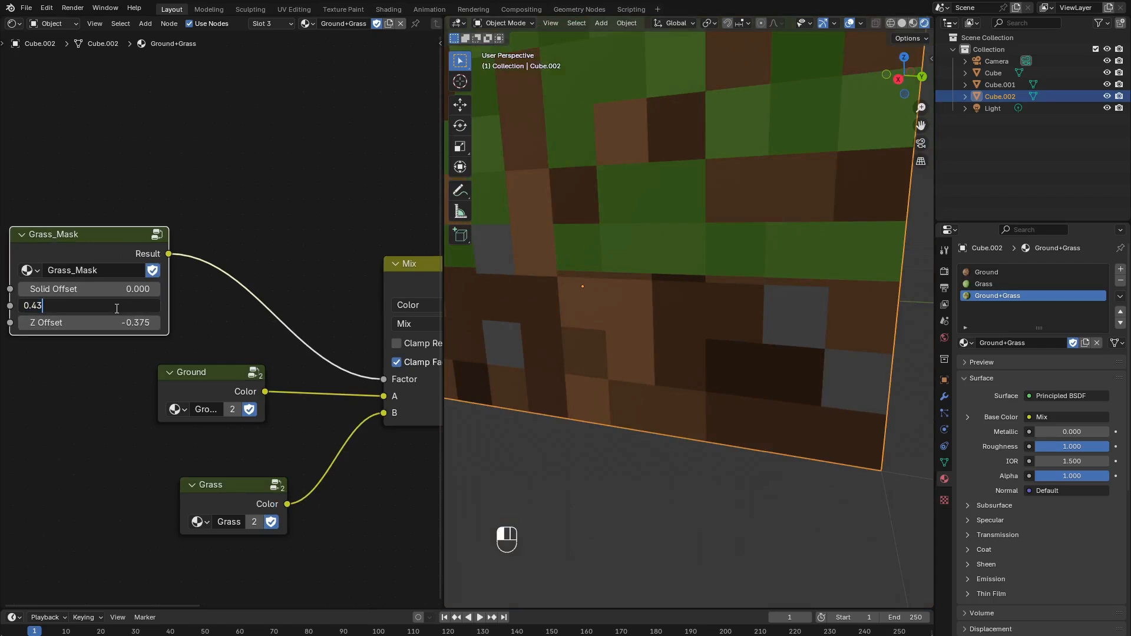
{"action": "type", "text": "5"}
{"action": "key", "text": "Return"}
{"action": "left_click", "coordinate": [115, 307]}
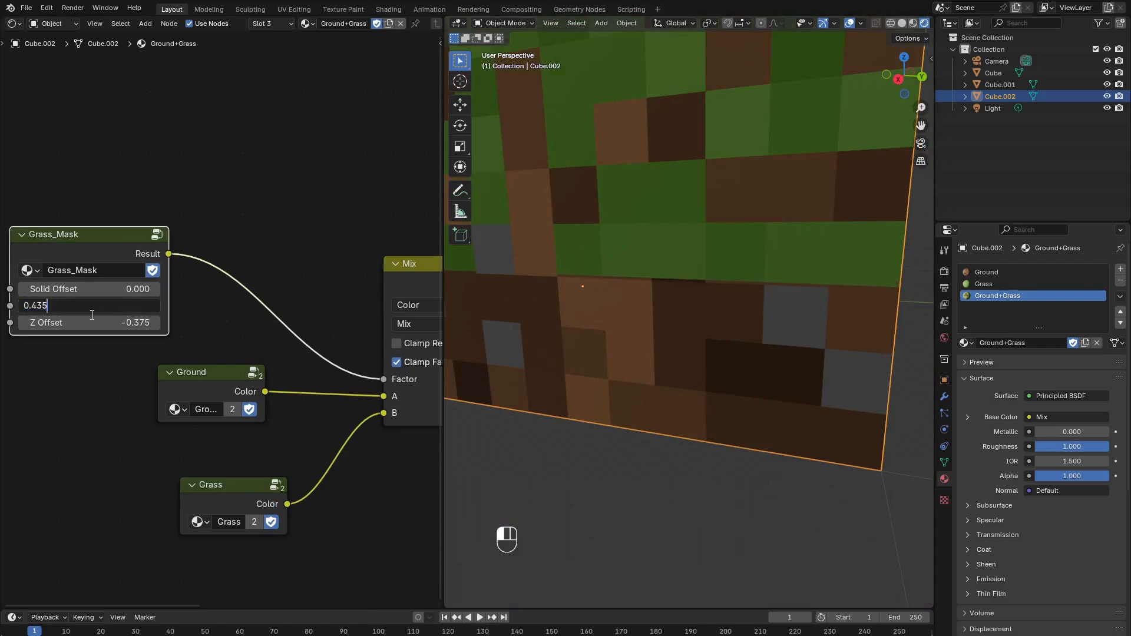
{"action": "type", "text": "0.437"}
{"action": "key", "text": "Return"}
{"action": "left_click", "coordinate": [94, 320]}
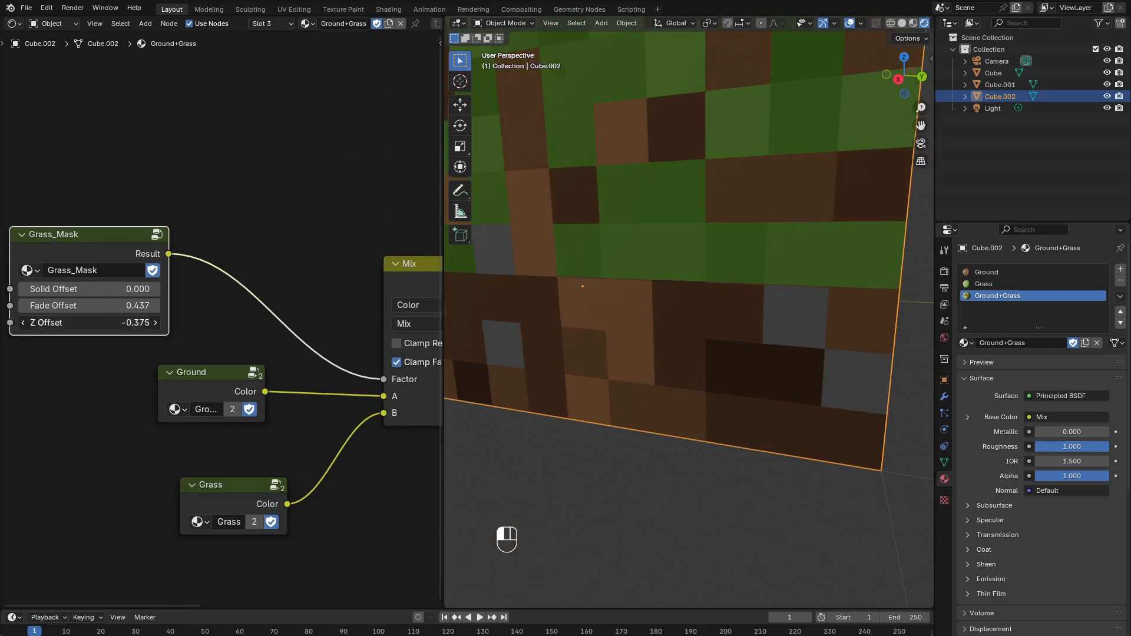
{"action": "left_click", "coordinate": [105, 308]}
{"action": "double_click", "coordinate": [113, 306]}
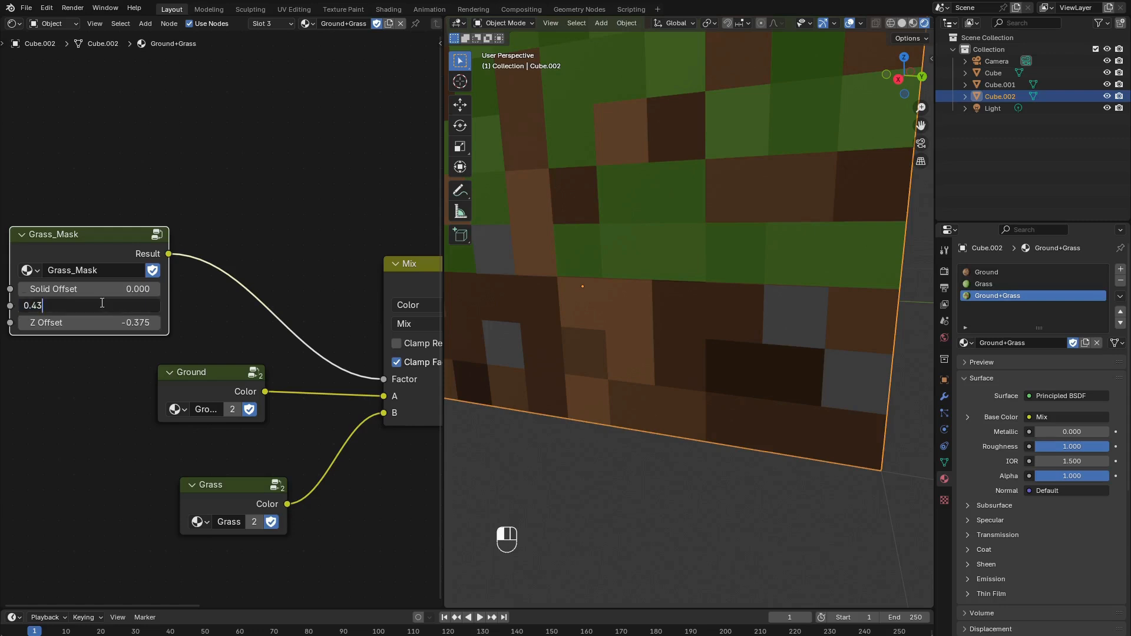
{"action": "key", "text": "Return"}
View the whole block and reset Fade Offset on the Grass_Mask node to 0.
{"action": "scroll", "coordinate": [561, 278], "scroll_direction": "down", "scroll_amount": 5}
{"action": "middle_click_drag", "start_coordinate": [564, 338], "coordinate": [593, 321]}
{"action": "middle_click_drag", "start_coordinate": [593, 319], "coordinate": [667, 351], "text": "shift"}
{"action": "scroll", "coordinate": [659, 331], "scroll_direction": "up", "scroll_amount": 2}
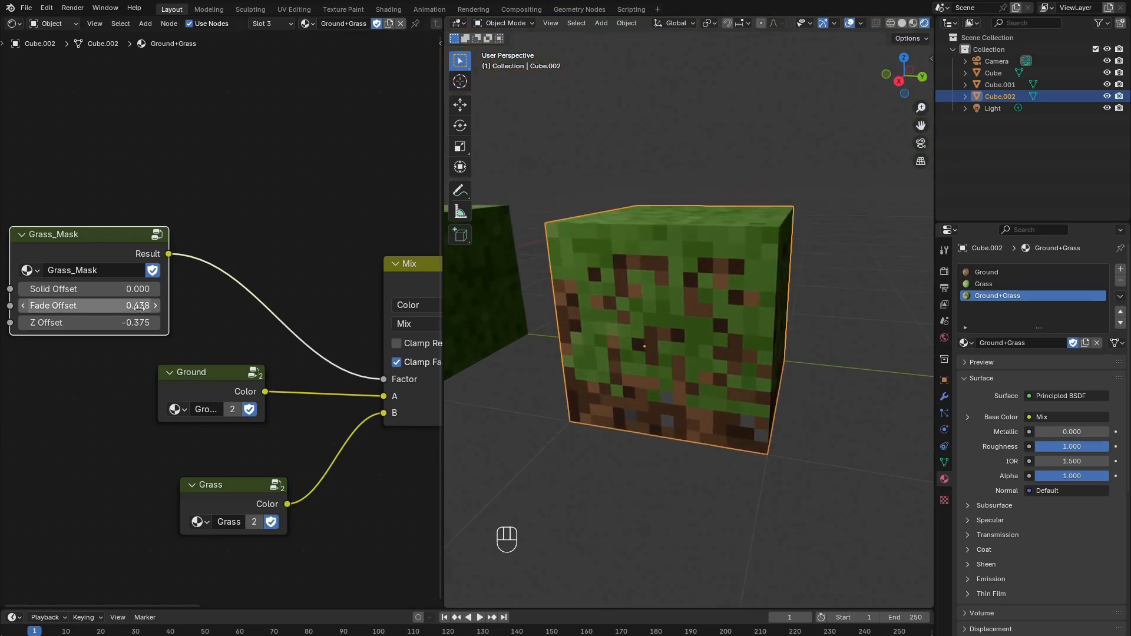
{"action": "left_click", "coordinate": [109, 307]}
{"action": "type", "text": "0"}
{"action": "key", "text": "Return"}
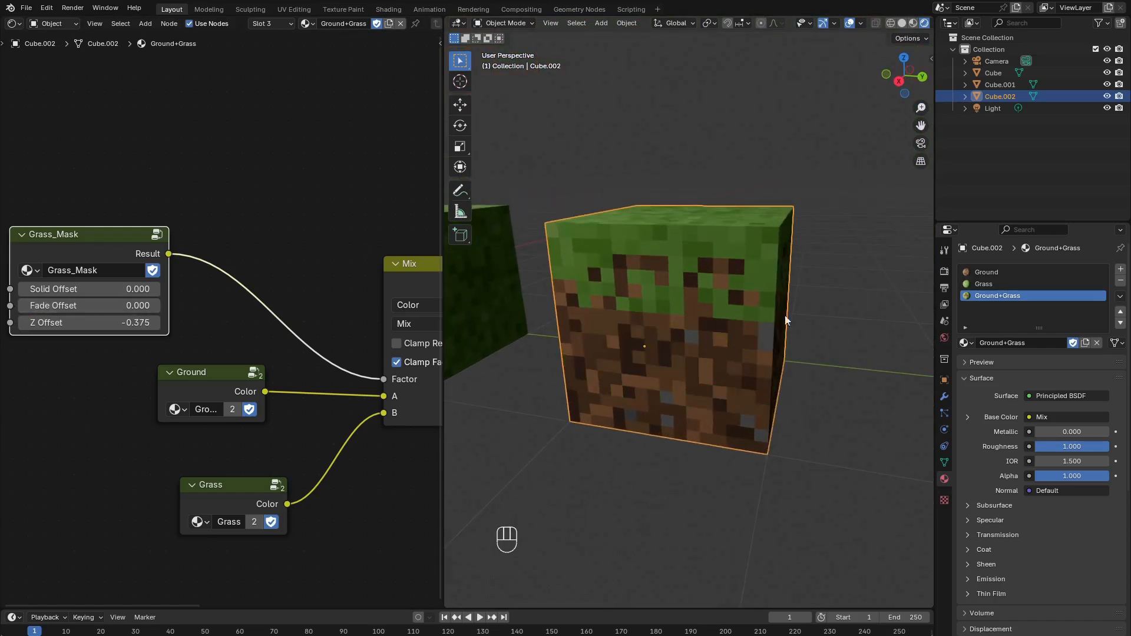
Examine the grass edge on the block's sides from several angles and distances.
{"action": "middle_click_drag", "start_coordinate": [785, 316], "coordinate": [767, 313]}
{"action": "scroll", "coordinate": [696, 355], "scroll_direction": "down", "scroll_amount": 2}
{"action": "middle_click_drag", "start_coordinate": [697, 356], "coordinate": [737, 348]}
{"action": "middle_click_drag", "start_coordinate": [737, 348], "coordinate": [672, 355], "text": "shift"}
{"action": "scroll", "coordinate": [774, 346], "scroll_direction": "up", "scroll_amount": 1}
{"action": "scroll", "coordinate": [774, 345], "scroll_direction": "down", "scroll_amount": 2}
{"action": "middle_click_drag", "start_coordinate": [672, 355], "coordinate": [737, 351], "text": "shift"}
{"action": "scroll", "coordinate": [730, 363], "scroll_direction": "up", "scroll_amount": 2}
{"action": "scroll", "coordinate": [737, 351], "scroll_direction": "up", "scroll_amount": 4}
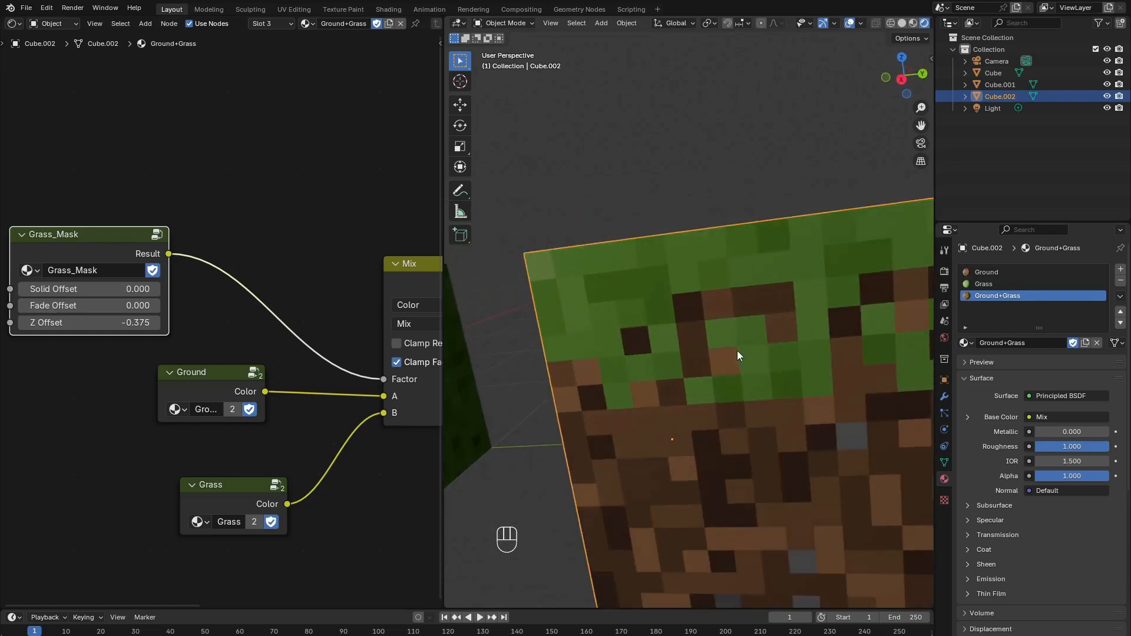
{"action": "scroll", "coordinate": [738, 351], "scroll_direction": "down", "scroll_amount": 3}
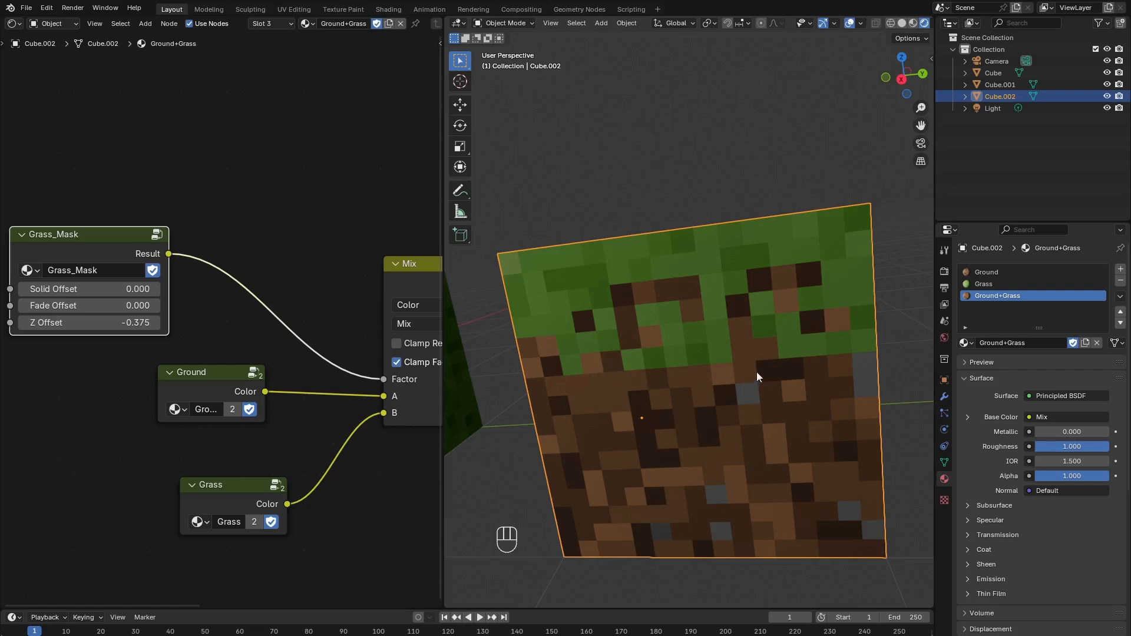
{"action": "scroll", "coordinate": [807, 319], "scroll_direction": "down", "scroll_amount": 1}
{"action": "middle_click_drag", "start_coordinate": [807, 320], "coordinate": [691, 370]}
Deselect all objects in the scene and move the Grass_Mask node slightly away from the Ground node.
{"action": "key", "text": "a"}
{"action": "key", "text": "a"}
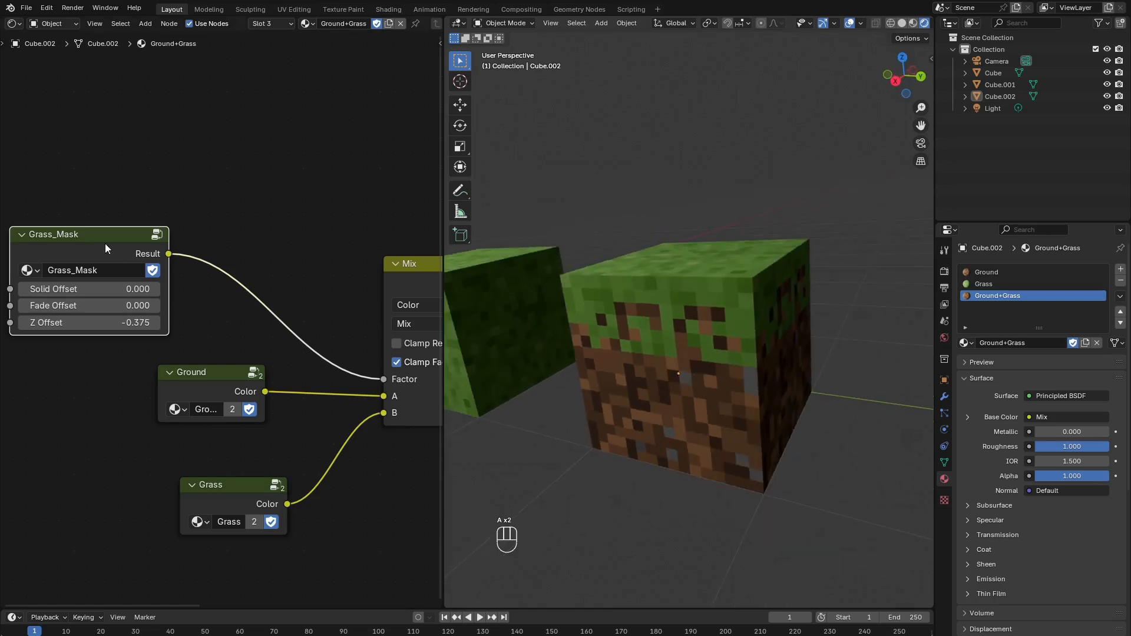
{"action": "key", "text": "g"}
{"action": "left_click", "coordinate": [134, 199]}
{"action": "scroll", "coordinate": [177, 209], "scroll_direction": "down", "scroll_amount": 1}
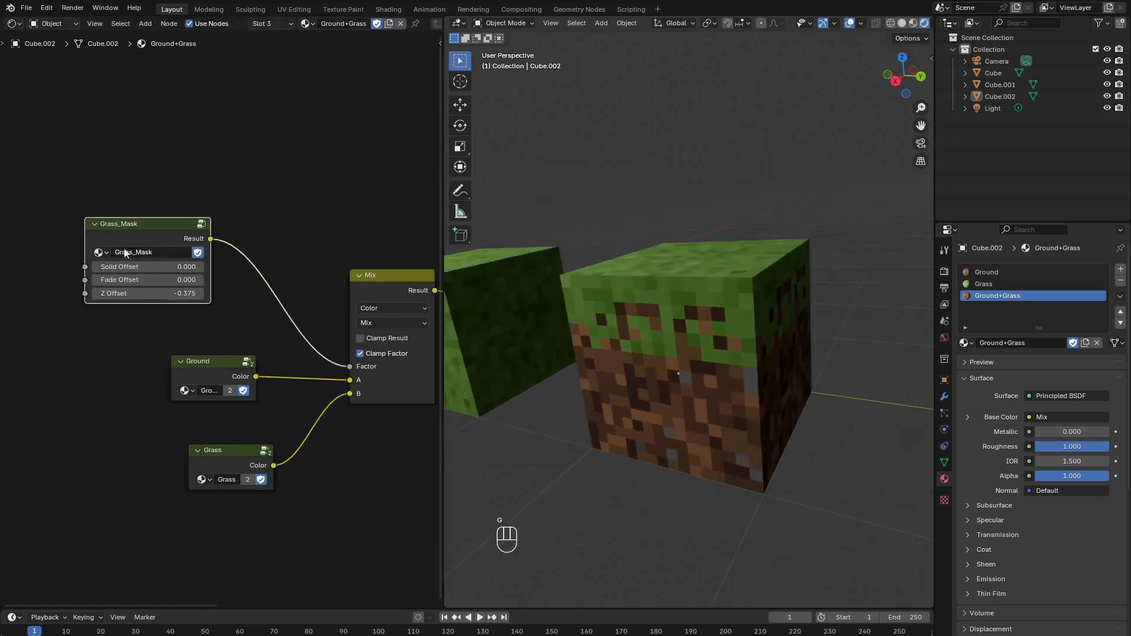
{"action": "scroll", "coordinate": [268, 250], "scroll_direction": "down", "scroll_amount": 1}
{"action": "scroll", "coordinate": [652, 352], "scroll_direction": "up", "scroll_amount": 1}
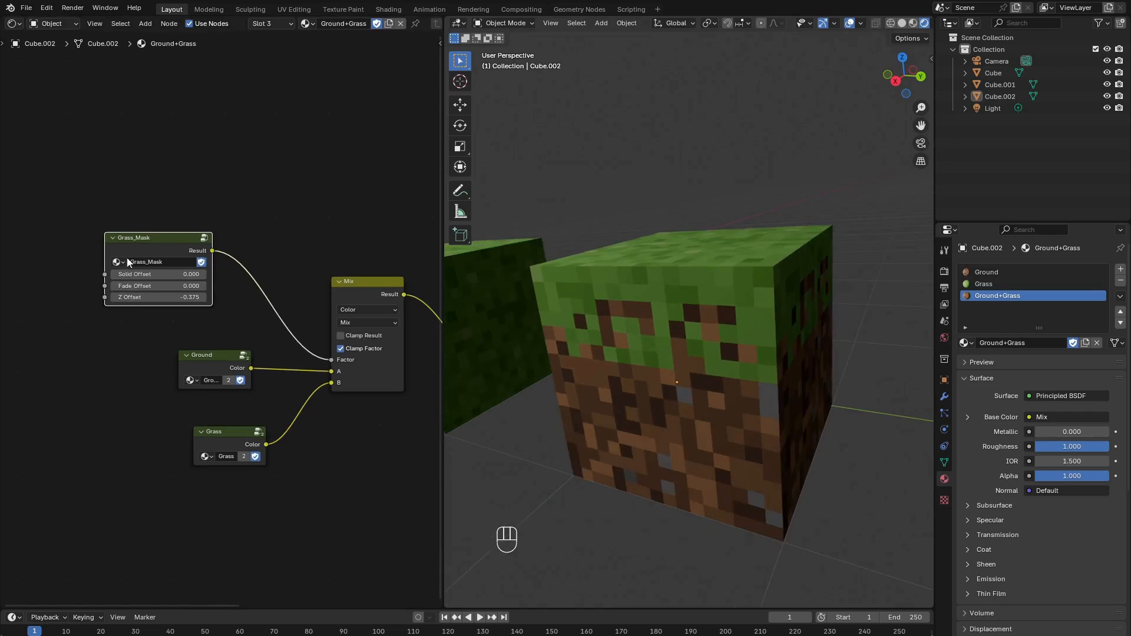
Examine the grass edge on the block and the node network inside the Grass_Mask group.
{"action": "scroll", "coordinate": [707, 358], "scroll_direction": "down", "scroll_amount": 3}
{"action": "scroll", "coordinate": [717, 368], "scroll_direction": "up", "scroll_amount": 3}
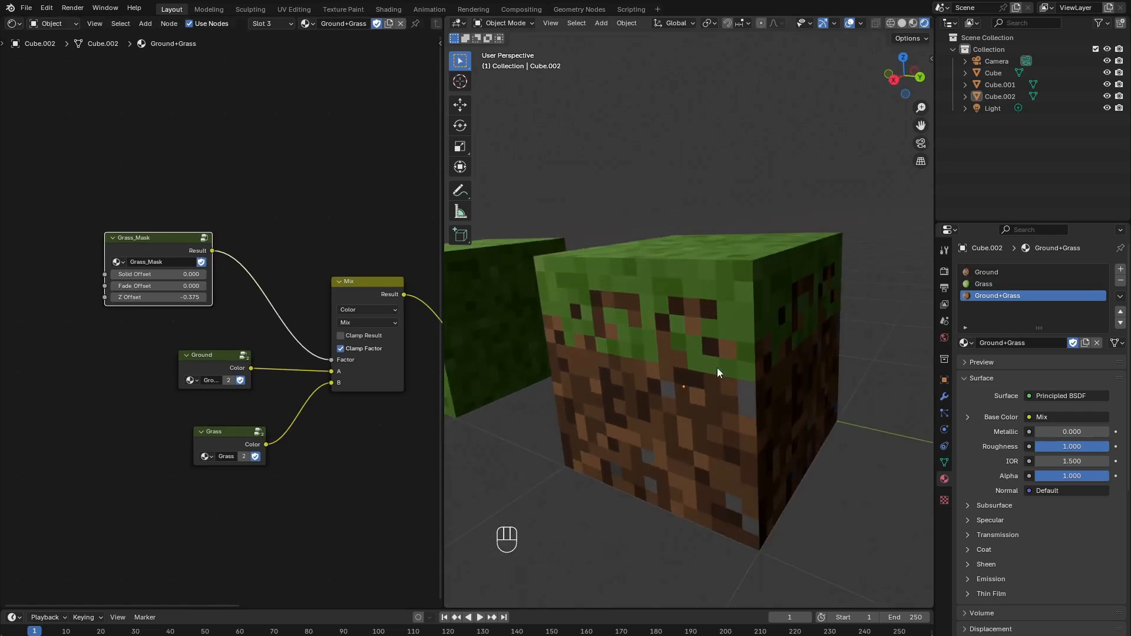
{"action": "middle_click_drag", "start_coordinate": [551, 342], "coordinate": [752, 374]}
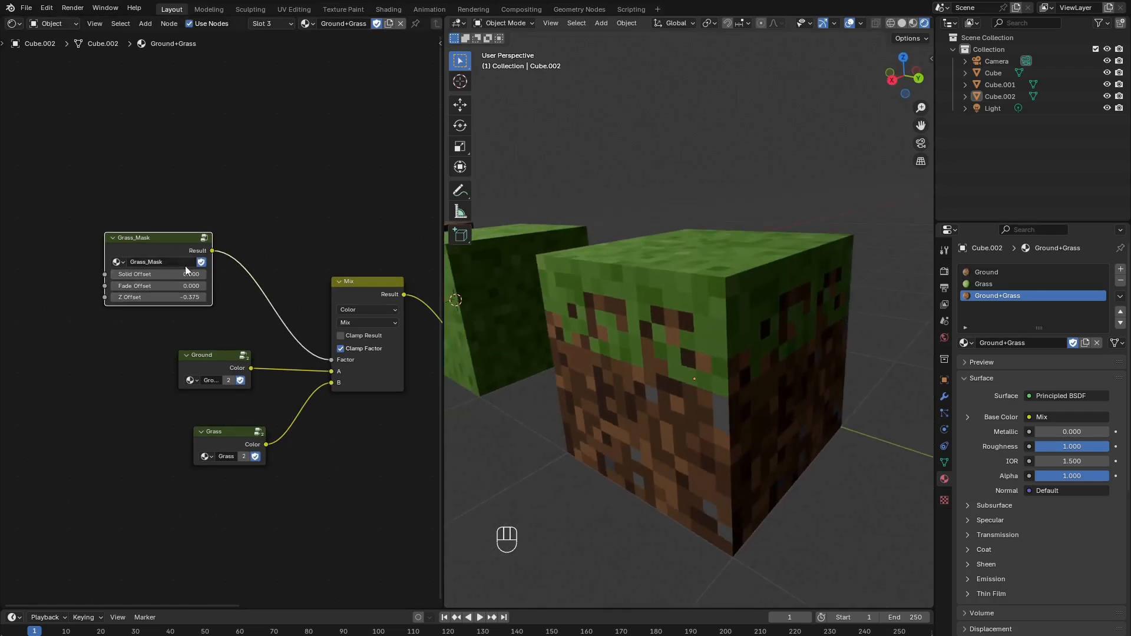
{"action": "key", "text": "Tab"}
{"action": "scroll", "coordinate": [221, 256], "scroll_direction": "down", "scroll_amount": 5}
{"action": "middle_click_drag", "start_coordinate": [363, 236], "coordinate": [136, 247]}
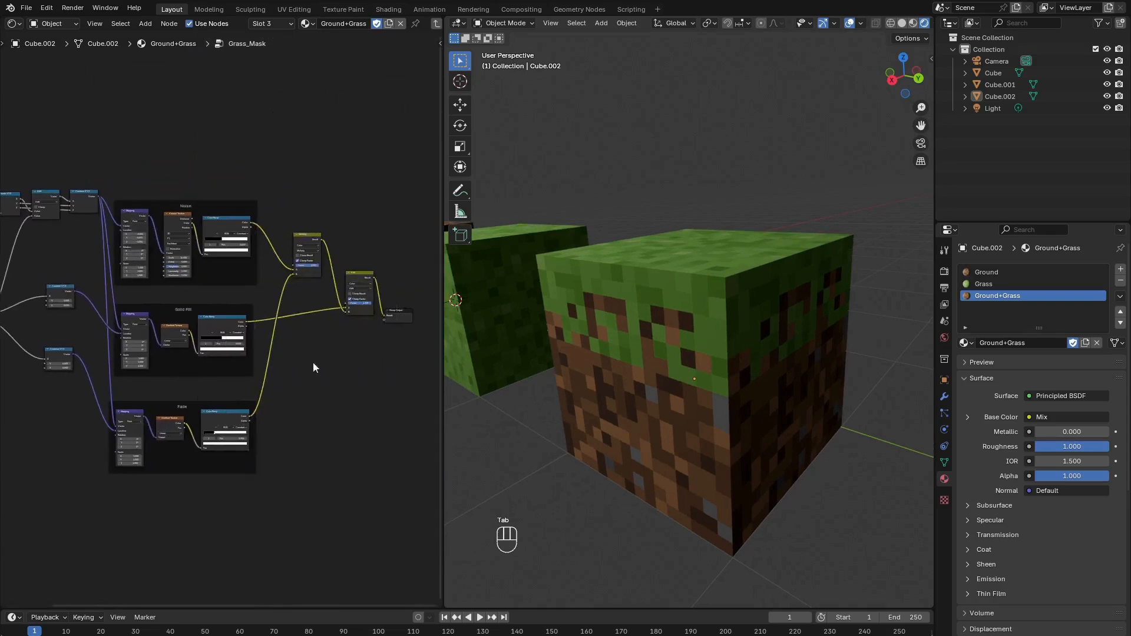
{"action": "middle_click_drag", "start_coordinate": [161, 358], "coordinate": [183, 339]}
{"action": "key", "text": "Tab"}
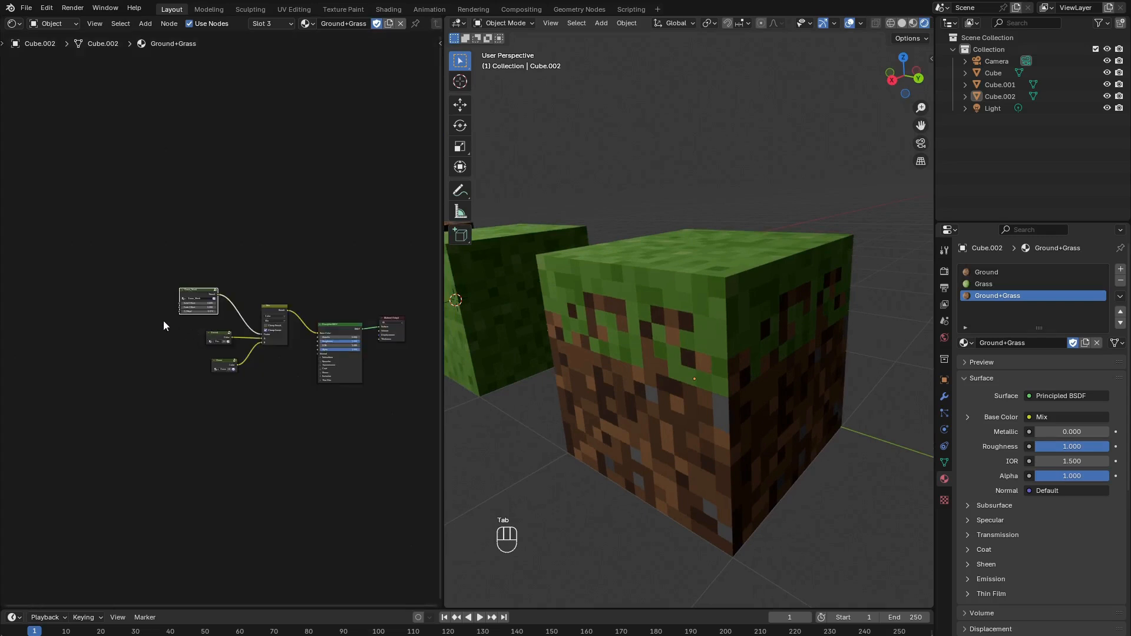
{"action": "scroll", "coordinate": [222, 310], "scroll_direction": "up", "scroll_amount": 4}
{"action": "mouse_move", "coordinate": [232, 309]}
{"action": "middle_mouse_down"}
{"action": "mouse_move", "coordinate": [130, 300]}
{"action": "mouse_move", "coordinate": [233, 298]}
{"action": "middle_mouse_up"}
{"action": "scroll", "coordinate": [122, 299], "scroll_direction": "up", "scroll_amount": 1}
{"action": "scroll", "coordinate": [232, 299], "scroll_direction": "up", "scroll_amount": 1}
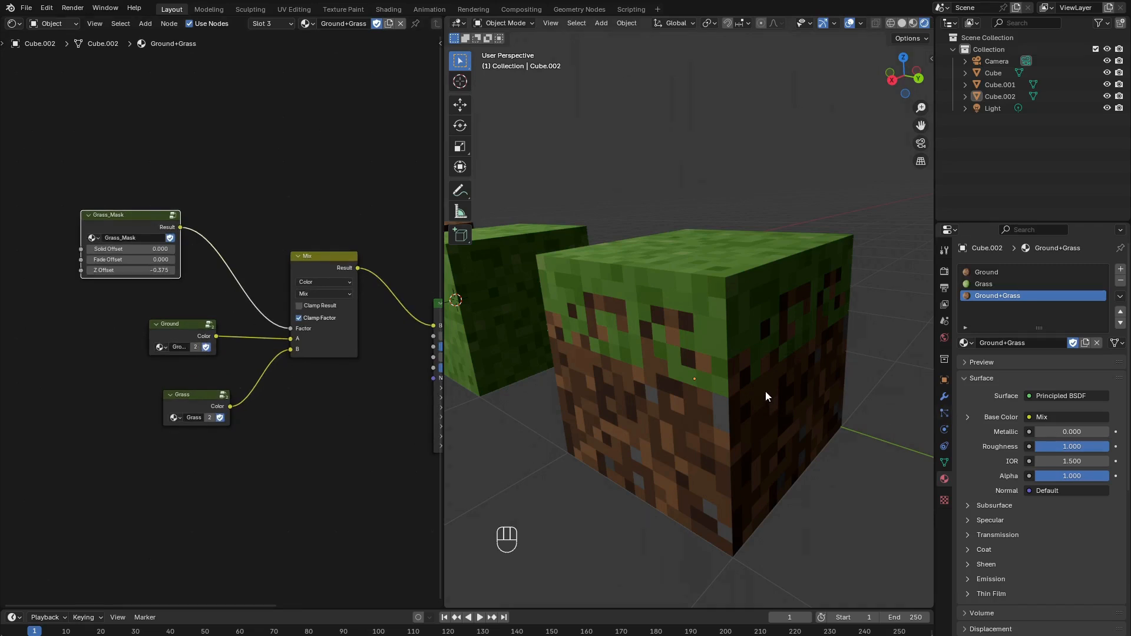
{"action": "middle_click_drag", "start_coordinate": [276, 369], "coordinate": [337, 346]}
{"action": "scroll", "coordinate": [338, 345], "scroll_direction": "up", "scroll_amount": 1}
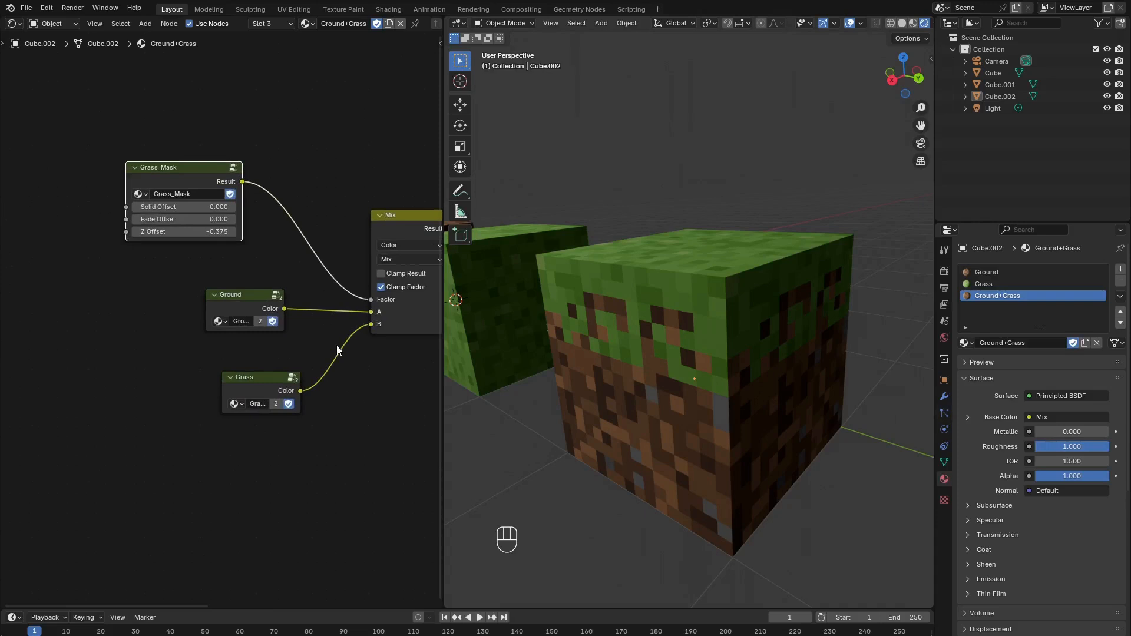
Spread the Ground, Grass and Grass_Mask nodes apart and away from the Mix node to free space between them.
{"action": "middle_click_drag", "start_coordinate": [250, 332], "coordinate": [319, 333]}
{"action": "left_click", "coordinate": [323, 296]}
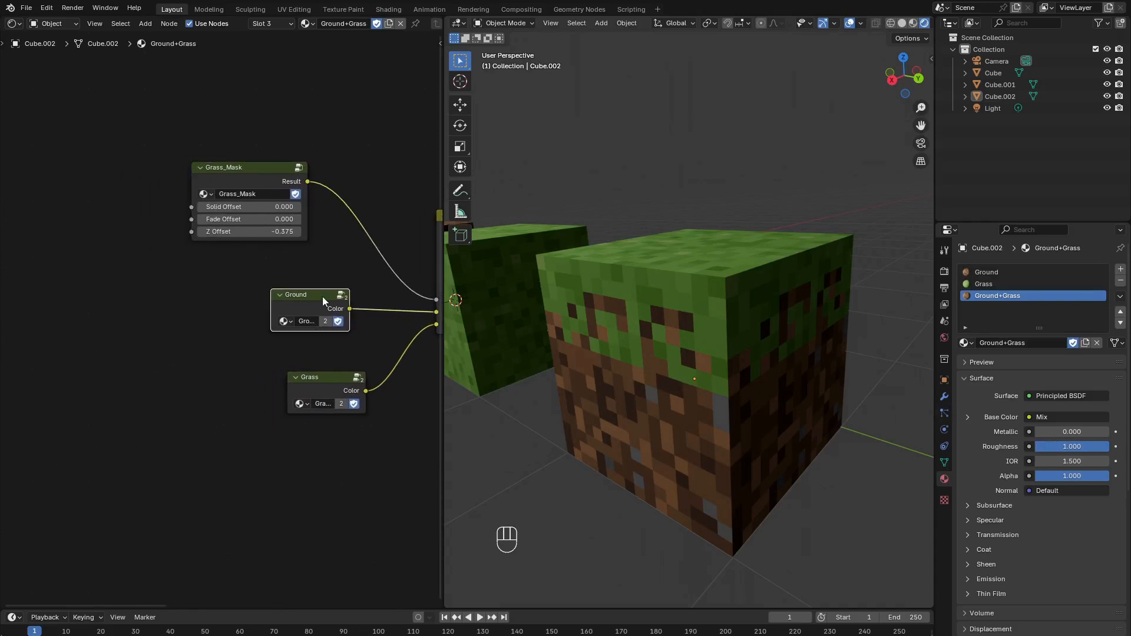
{"action": "key", "text": "g"}
{"action": "left_click", "coordinate": [182, 332]}
{"action": "left_click", "coordinate": [333, 376]}
{"action": "key", "text": "g"}
{"action": "left_click", "coordinate": [253, 435]}
{"action": "left_click", "coordinate": [277, 181]}
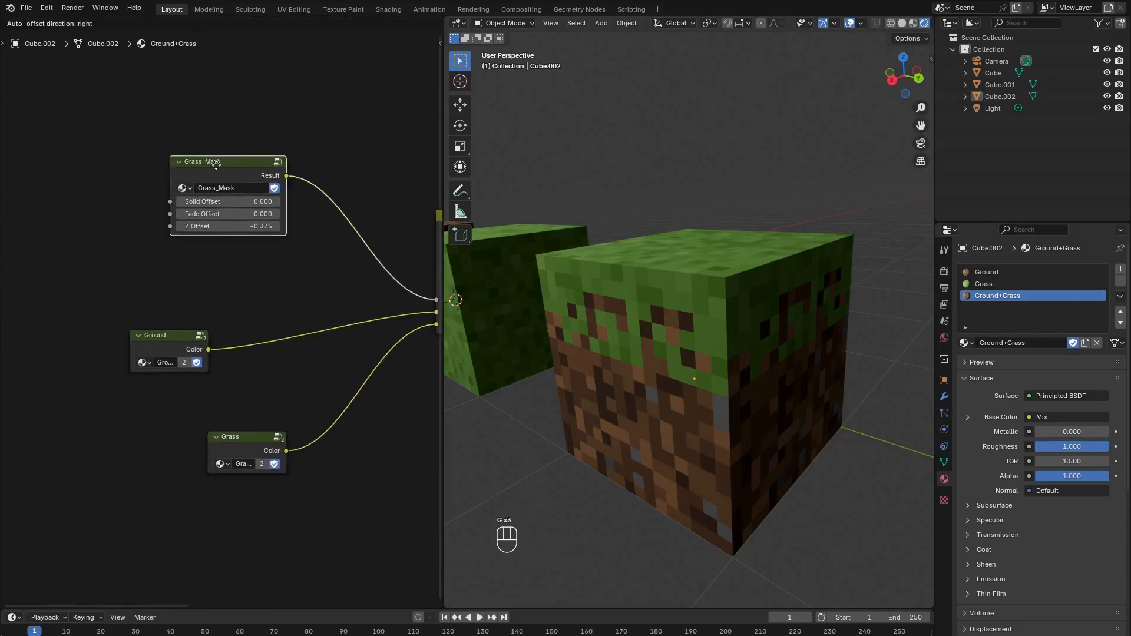
{"action": "key", "text": "g"}
{"action": "left_click", "coordinate": [177, 146]}
Insert a color Mix node into the link between the Ground node and input A of the existing Mix node.
{"action": "key", "text": "shift+a"}
{"action": "mouse_move", "coordinate": [217, 240]}
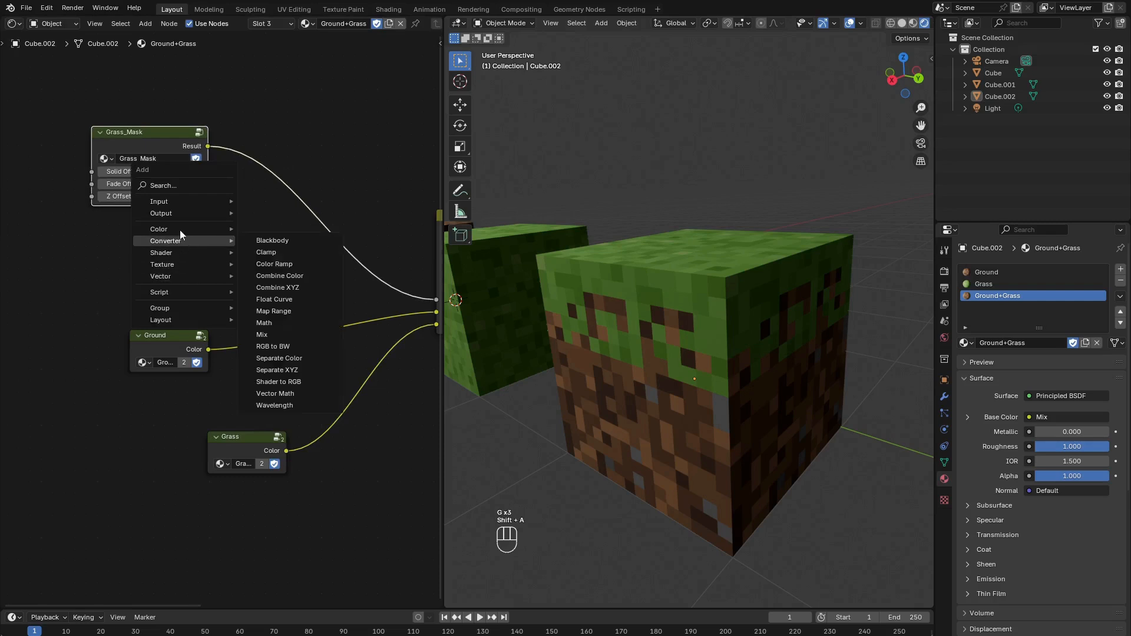
{"action": "left_click", "coordinate": [290, 294]}
{"action": "left_click", "coordinate": [264, 262]}
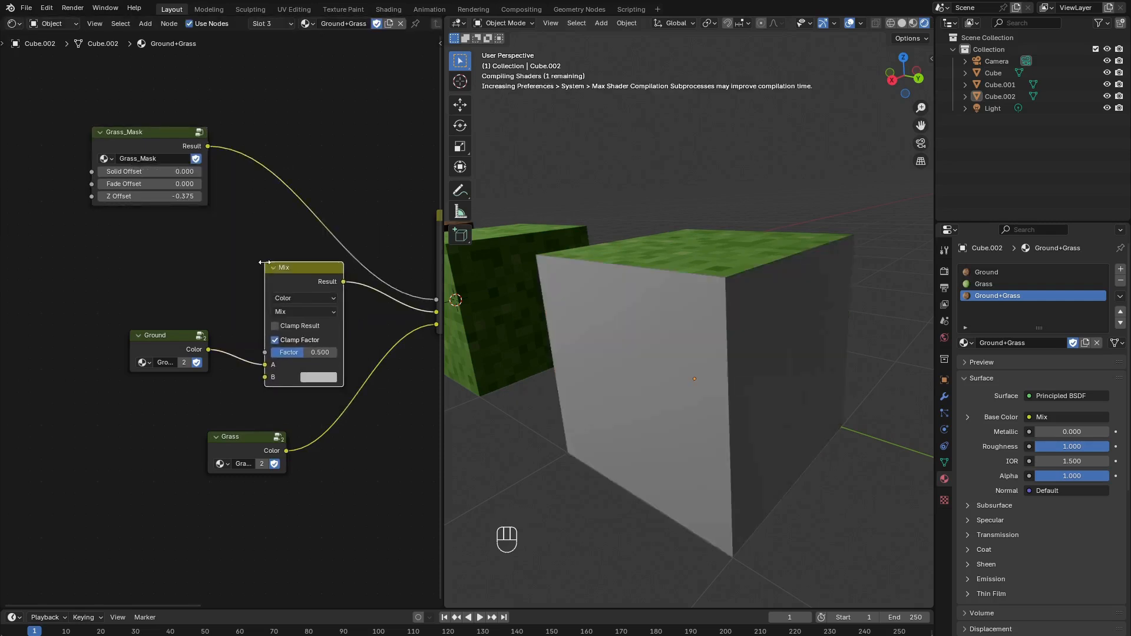
{"action": "middle_click_drag", "start_coordinate": [290, 273], "coordinate": [200, 276]}
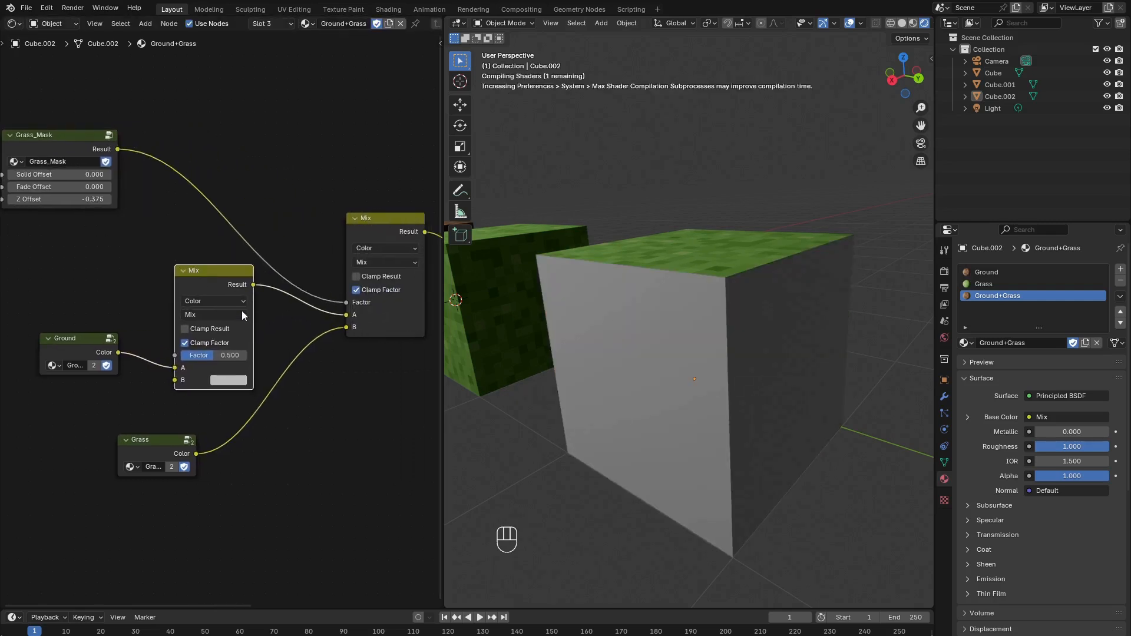
Duplicate the Grass_Mask node below the original and connect its Result to the Factor of the new Mix node.
{"action": "middle_click_drag", "start_coordinate": [118, 295], "coordinate": [236, 303]}
{"action": "left_click", "coordinate": [179, 144]}
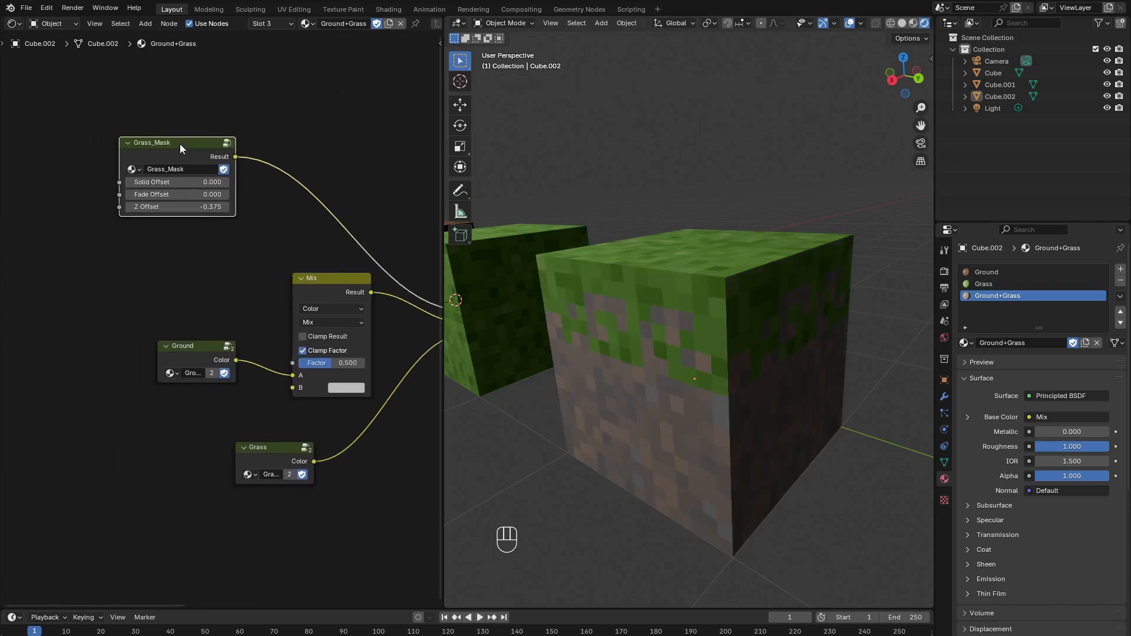
{"action": "key", "text": "shift+d"}
{"action": "left_click", "coordinate": [155, 229]}
{"action": "scroll", "coordinate": [200, 240], "scroll_direction": "up", "scroll_amount": 1}
{"action": "left_click_drag", "start_coordinate": [211, 237], "coordinate": [250, 267]}
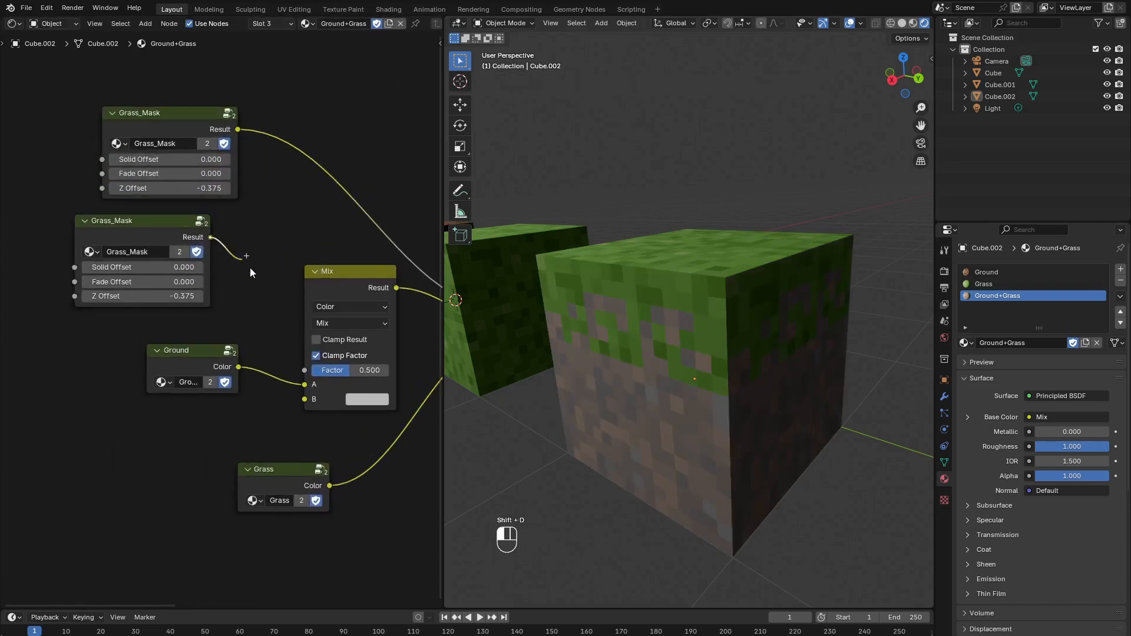
{"action": "left_click_drag", "start_coordinate": [300, 368], "coordinate": [307, 371]}
Set color B of the new Mix node to bright red as a preview color.
{"action": "middle_click_drag", "start_coordinate": [356, 379], "coordinate": [317, 366]}
{"action": "left_click", "coordinate": [347, 385]}
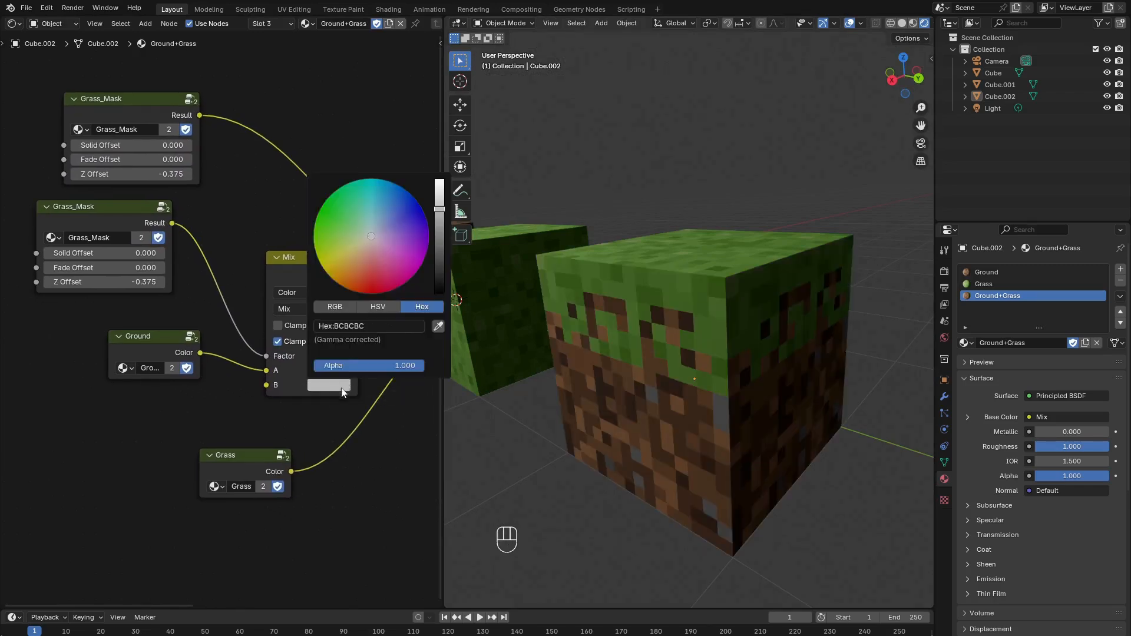
{"action": "left_click_drag", "start_coordinate": [376, 267], "coordinate": [366, 293]}
{"action": "left_click_drag", "start_coordinate": [439, 210], "coordinate": [439, 180]}
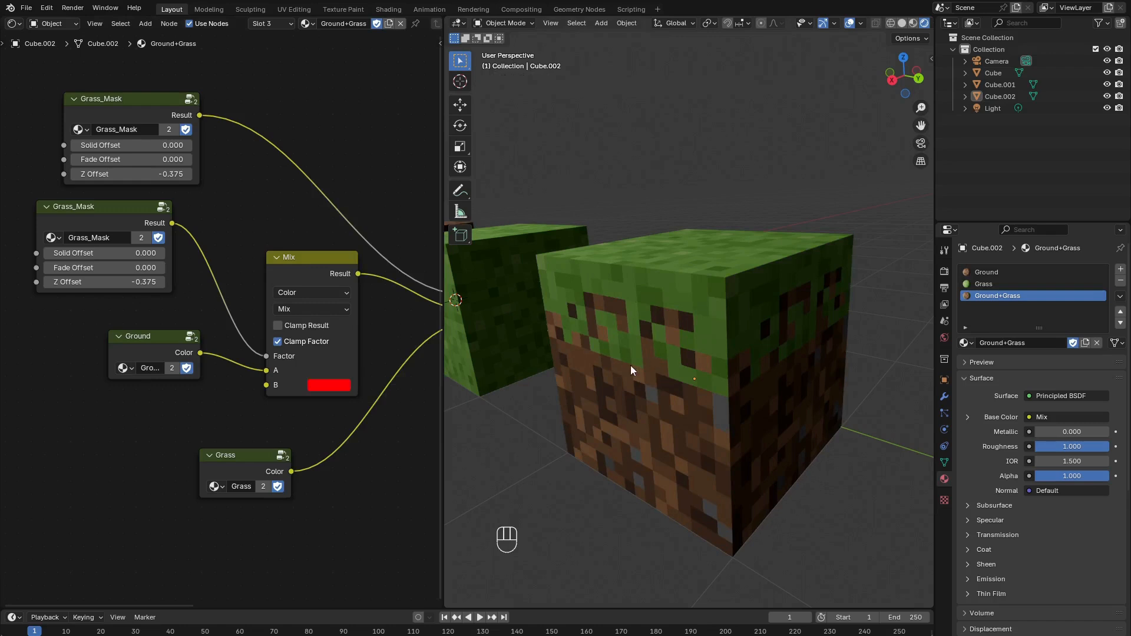
Set Z Offset on the duplicated Grass_Mask node to -0.315 and inspect the red pixel edge up close.
{"action": "middle_click_drag", "start_coordinate": [630, 370], "coordinate": [690, 353]}
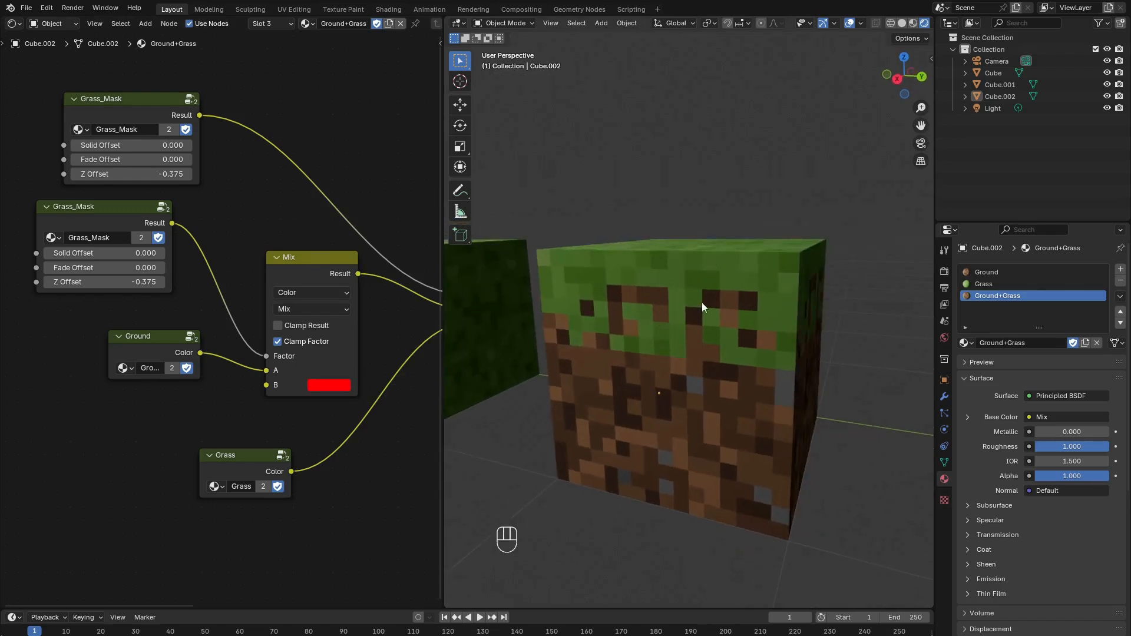
{"action": "middle_click_drag", "start_coordinate": [181, 269], "coordinate": [274, 283]}
{"action": "scroll", "coordinate": [273, 288], "scroll_direction": "up", "scroll_amount": 3}
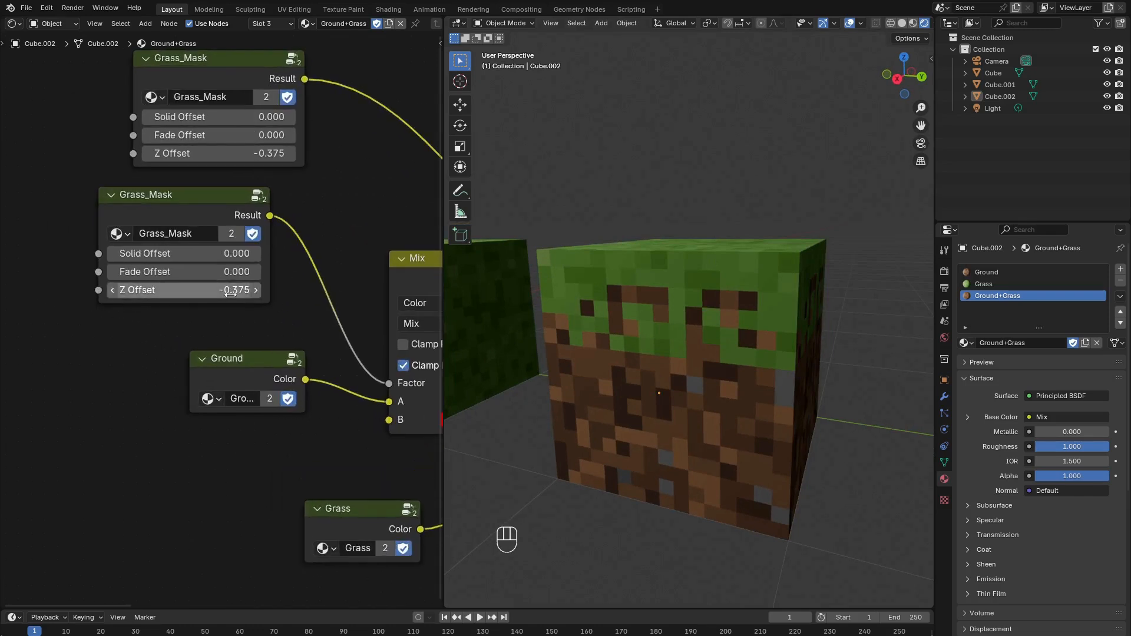
{"action": "middle_click_drag", "start_coordinate": [311, 205], "coordinate": [283, 242]}
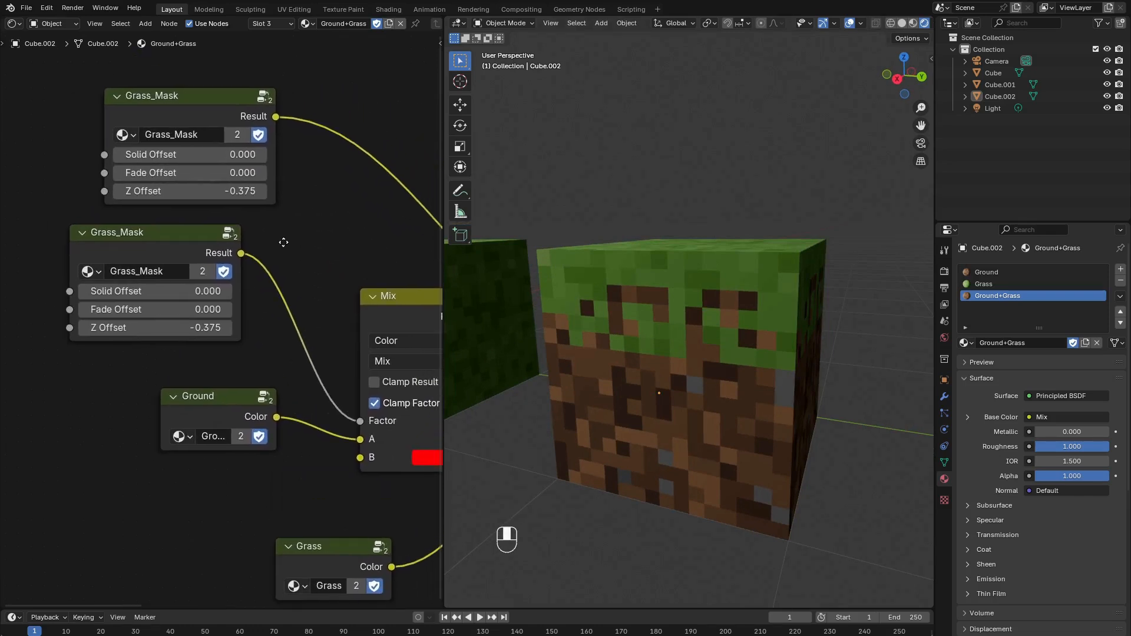
{"action": "mouse_move", "coordinate": [194, 328]}
{"action": "left_mouse_down"}
{"action": "mouse_move", "coordinate": [227, 328]}
{"action": "mouse_move", "coordinate": [215, 327]}
{"action": "left_mouse_up"}
{"action": "middle_click_drag", "start_coordinate": [660, 367], "coordinate": [750, 345]}
{"action": "scroll", "coordinate": [749, 345], "scroll_direction": "up", "scroll_amount": 1}
{"action": "scroll", "coordinate": [747, 347], "scroll_direction": "up", "scroll_amount": 6}
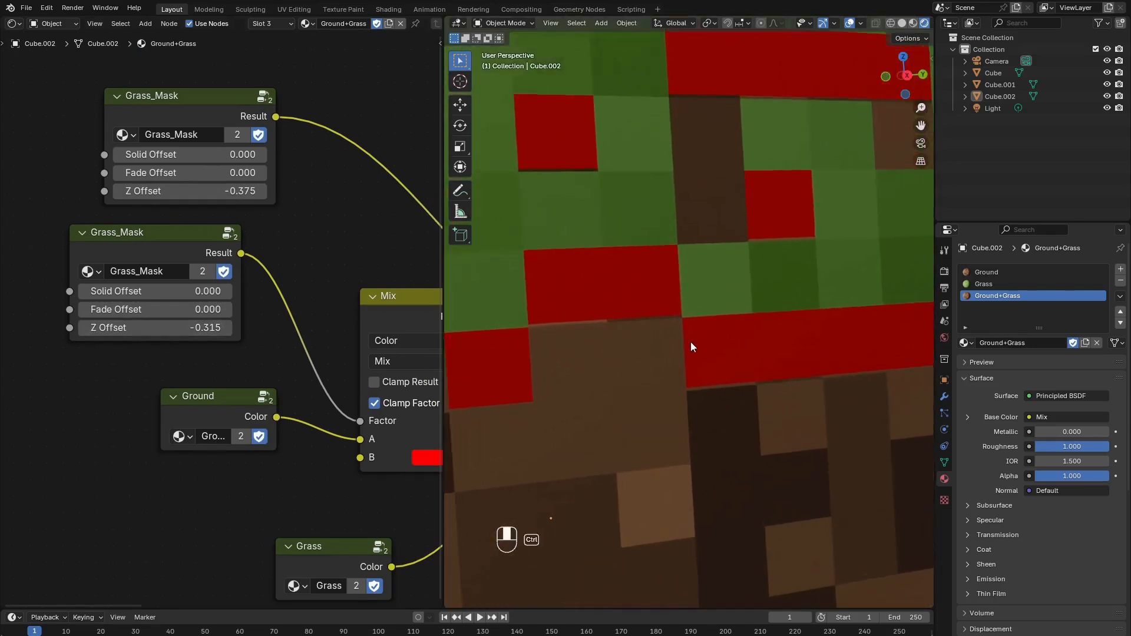
Try Z Offset values of -0.318 and -0.31 on the duplicated Grass_Mask node.
{"action": "left_click", "coordinate": [214, 327]}
{"action": "left_click", "coordinate": [211, 330]}
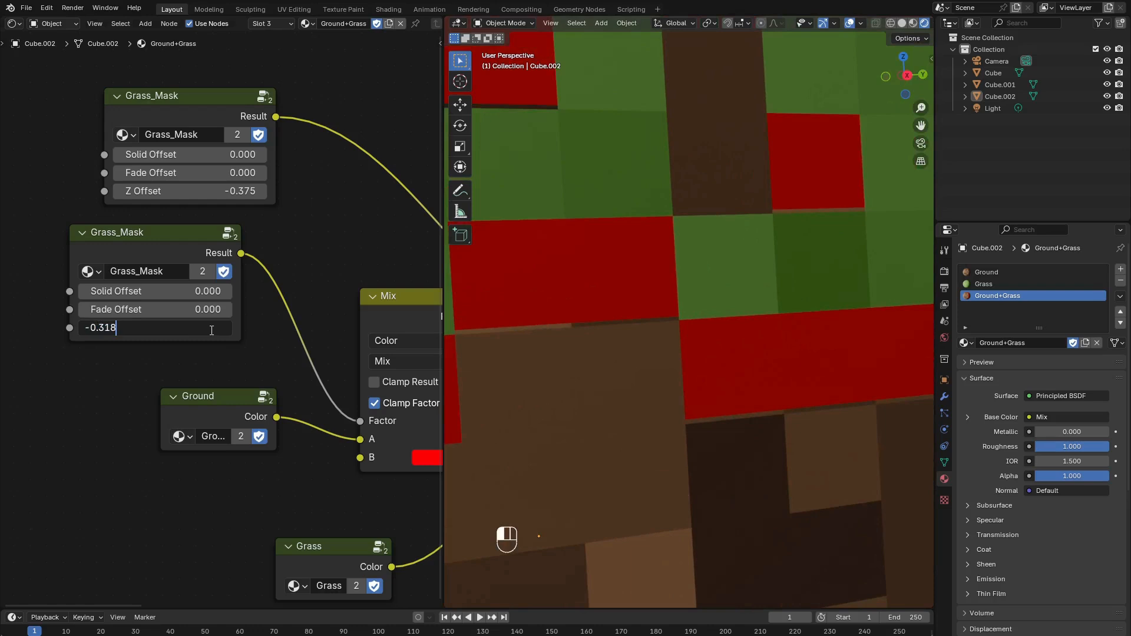
{"action": "key", "text": "Return"}
{"action": "left_click", "coordinate": [202, 328]}
{"action": "left_click", "coordinate": [202, 328]}
{"action": "key", "text": "BackSpace"}
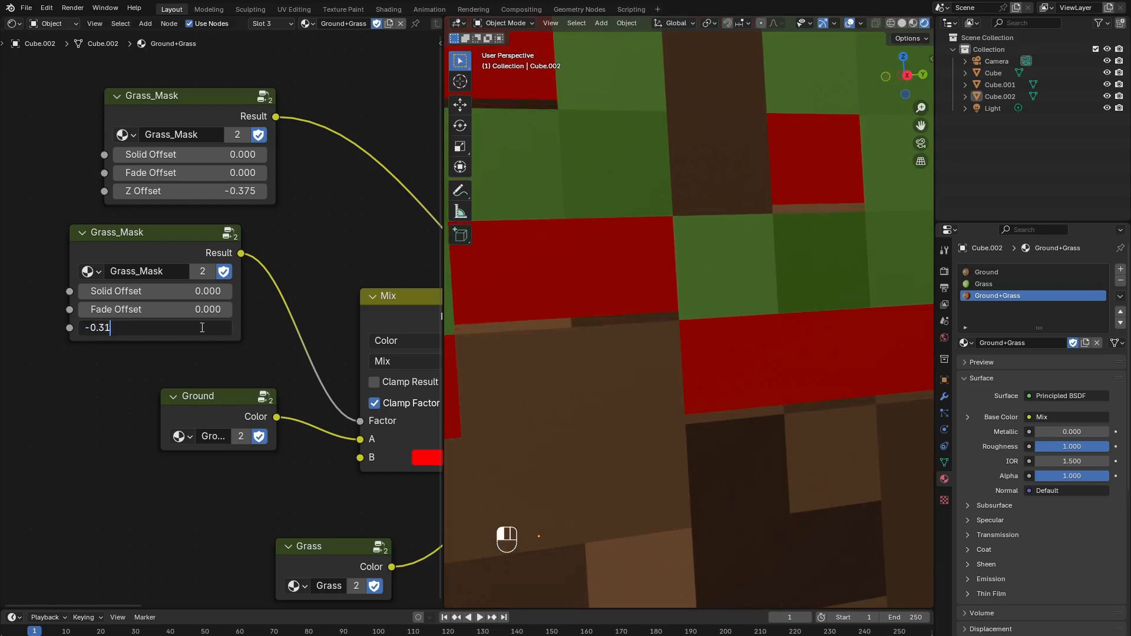
{"action": "key", "text": "Return"}
Refine Z Offset on the duplicated Grass_Mask node through -0.311 to -0.312.
{"action": "left_click", "coordinate": [187, 325]}
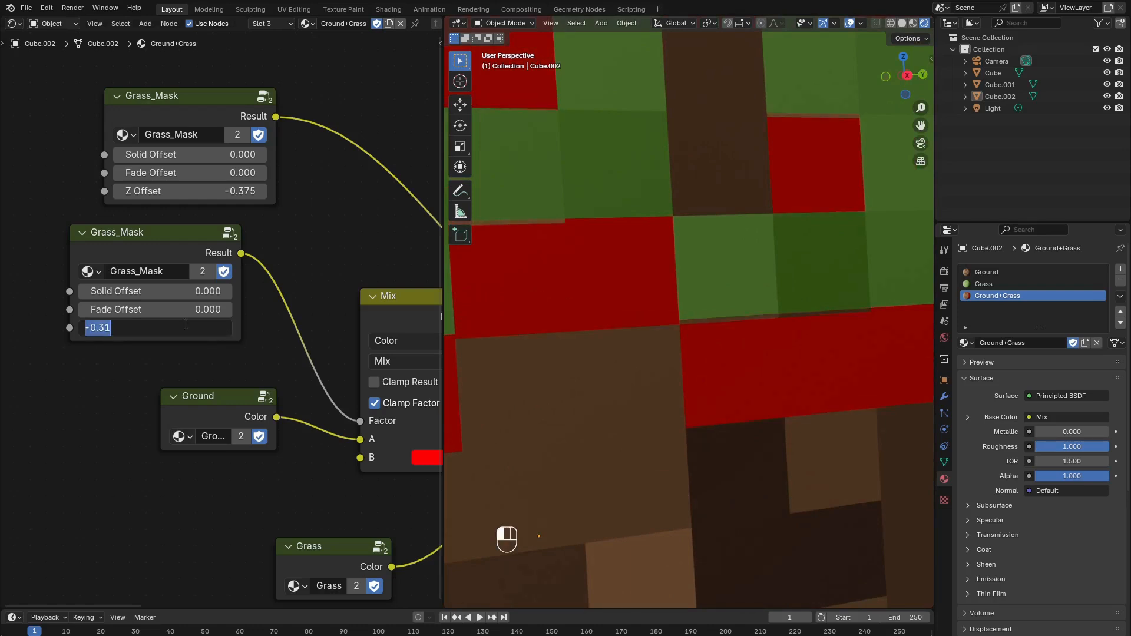
{"action": "left_click", "coordinate": [187, 325]}
{"action": "key", "text": "BackSpace"}
{"action": "type", "text": "1"}
{"action": "key", "text": "Return"}
{"action": "left_click", "coordinate": [188, 325]}
{"action": "left_click", "coordinate": [187, 324]}
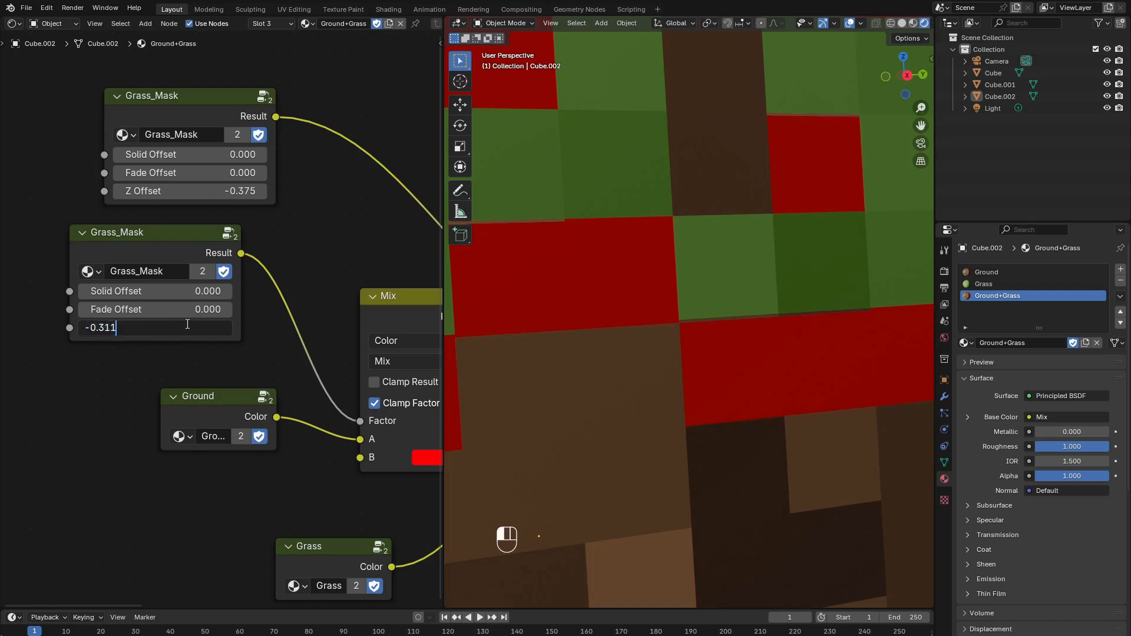
{"action": "key", "text": "Return"}
Set color B of the new Mix node to the brown hex value 593D29.
{"action": "scroll", "coordinate": [708, 315], "scroll_direction": "down", "scroll_amount": 6}
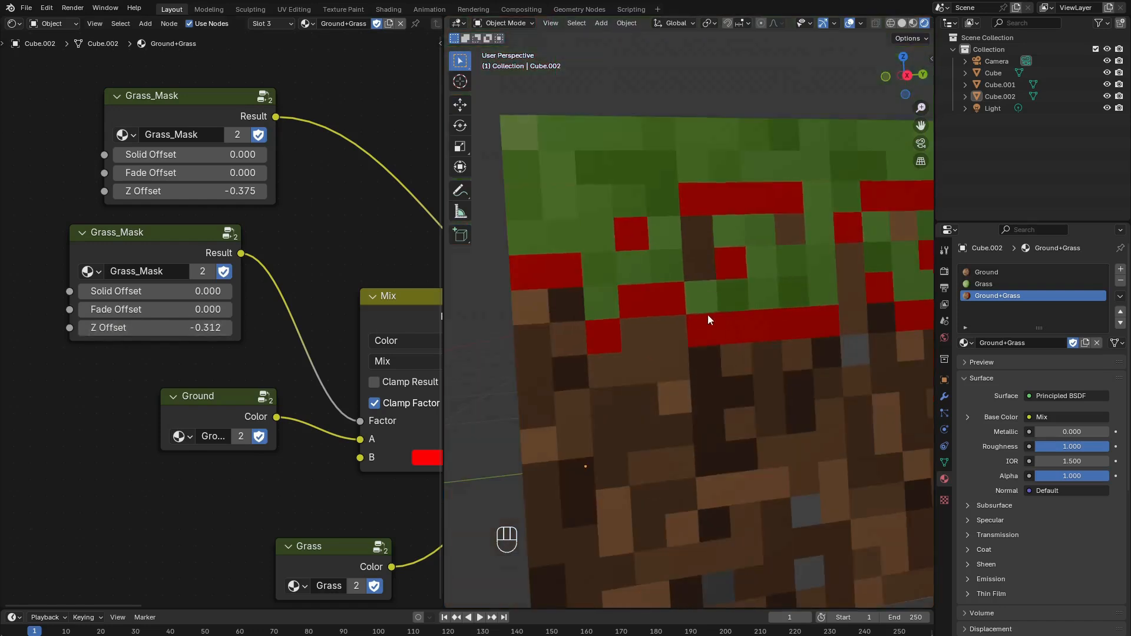
{"action": "mouse_move", "coordinate": [708, 314]}
{"action": "middle_mouse_down"}
{"action": "mouse_move", "coordinate": [568, 316]}
{"action": "mouse_move", "coordinate": [692, 325]}
{"action": "mouse_move", "coordinate": [825, 293]}
{"action": "mouse_move", "coordinate": [687, 310]}
{"action": "middle_mouse_up"}
{"action": "scroll", "coordinate": [620, 323], "scroll_direction": "down", "scroll_amount": 3}
{"action": "scroll", "coordinate": [380, 344], "scroll_direction": "down", "scroll_amount": 2}
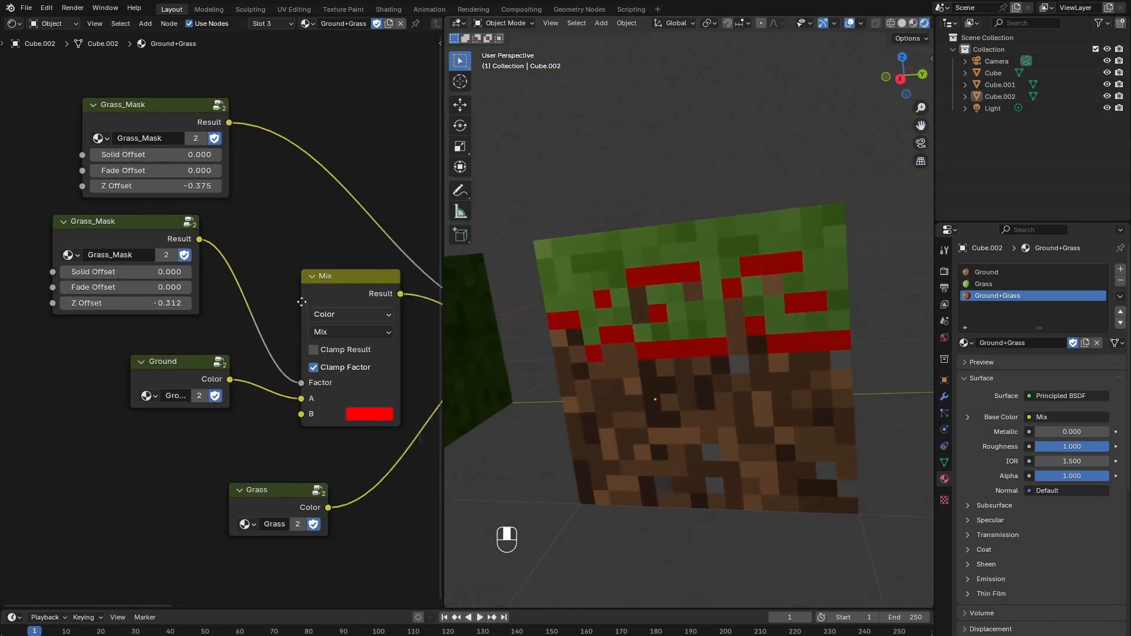
{"action": "scroll", "coordinate": [343, 352], "scroll_direction": "up", "scroll_amount": 3}
{"action": "left_click", "coordinate": [345, 394]}
{"action": "left_click", "coordinate": [396, 320]}
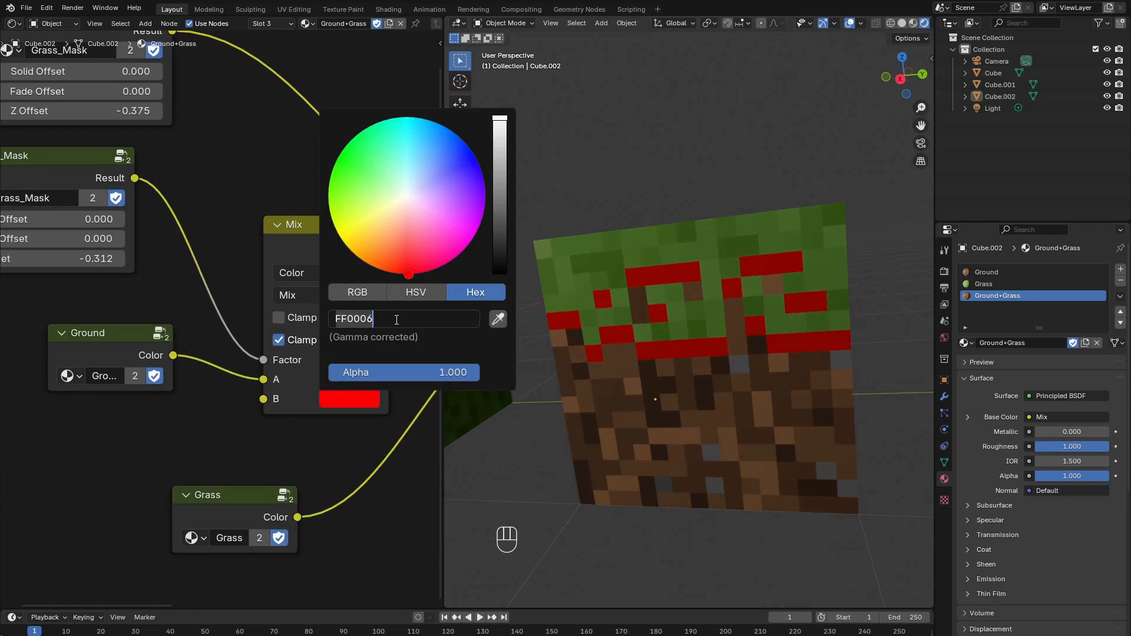
{"action": "type", "text": "593d29"}
{"action": "key", "text": "Return"}
View the three blocks together in a maximized viewport to check the dark edge beneath the grass.
{"action": "scroll", "coordinate": [738, 357], "scroll_direction": "down", "scroll_amount": 3}
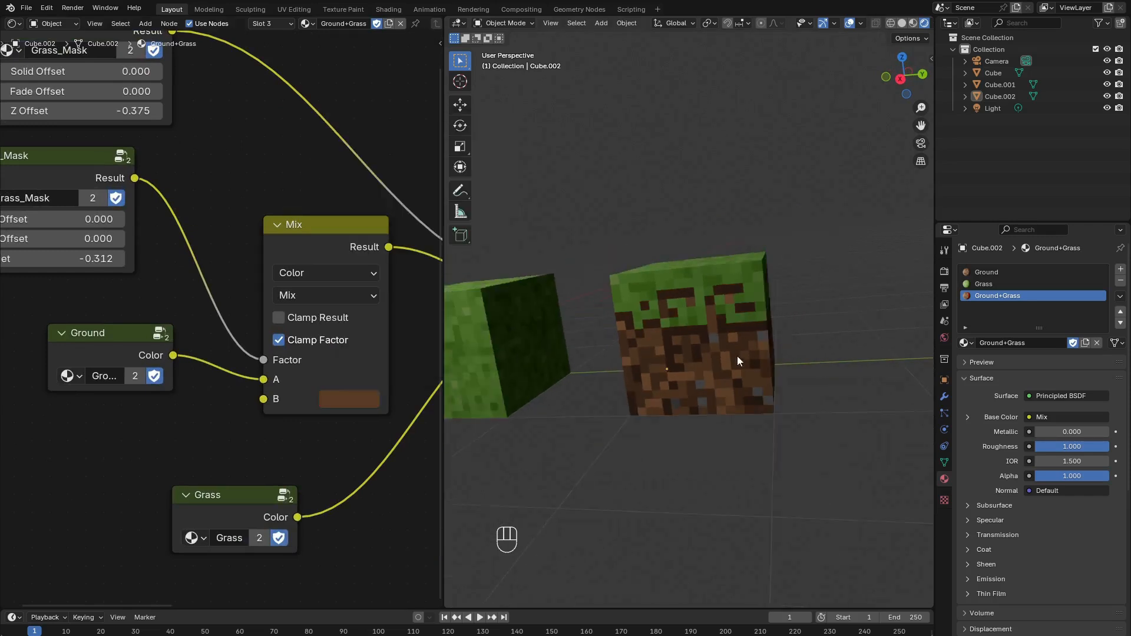
{"action": "middle_click_drag", "start_coordinate": [738, 356], "coordinate": [636, 352]}
{"action": "scroll", "coordinate": [636, 352], "scroll_direction": "down", "scroll_amount": 3}
{"action": "key", "text": "ctrl+space"}
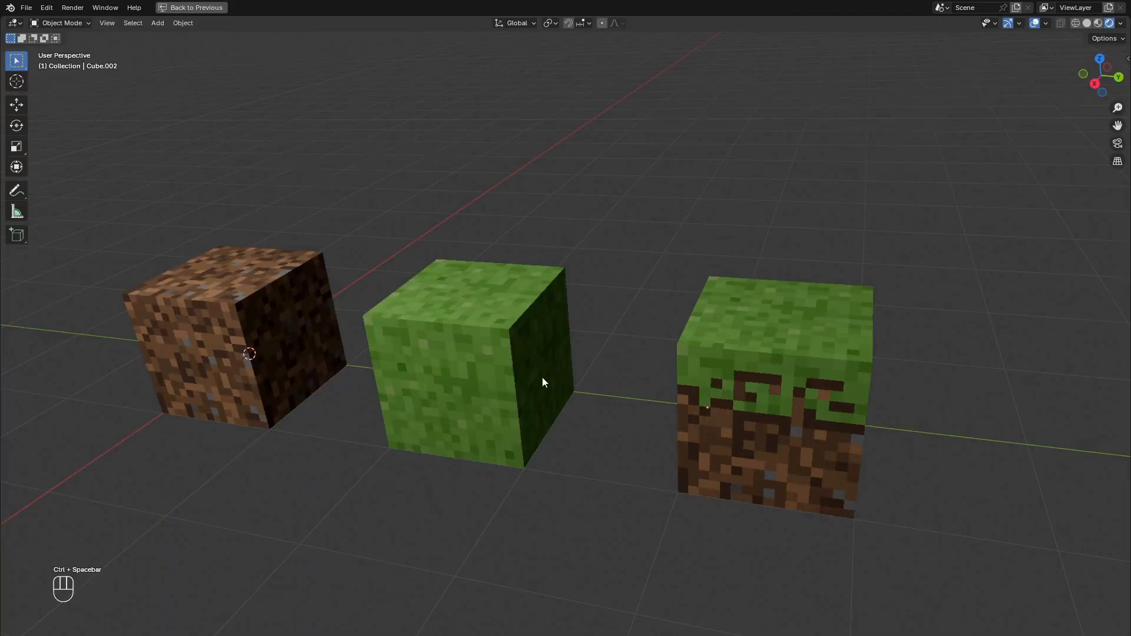
{"action": "middle_click_drag", "start_coordinate": [543, 378], "coordinate": [460, 352]}
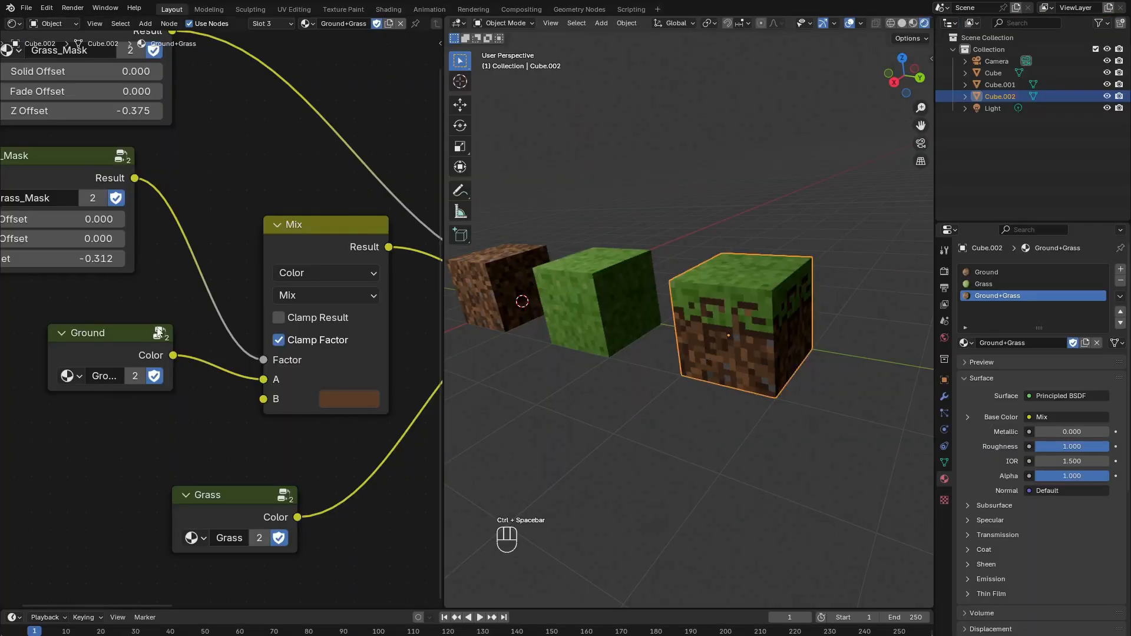
Align the duplicated Grass_Mask node directly beneath the original one and check the block from another angle.
{"action": "scroll", "coordinate": [155, 318], "scroll_direction": "down", "scroll_amount": 7}
{"action": "middle_click_drag", "start_coordinate": [153, 285], "coordinate": [182, 315]}
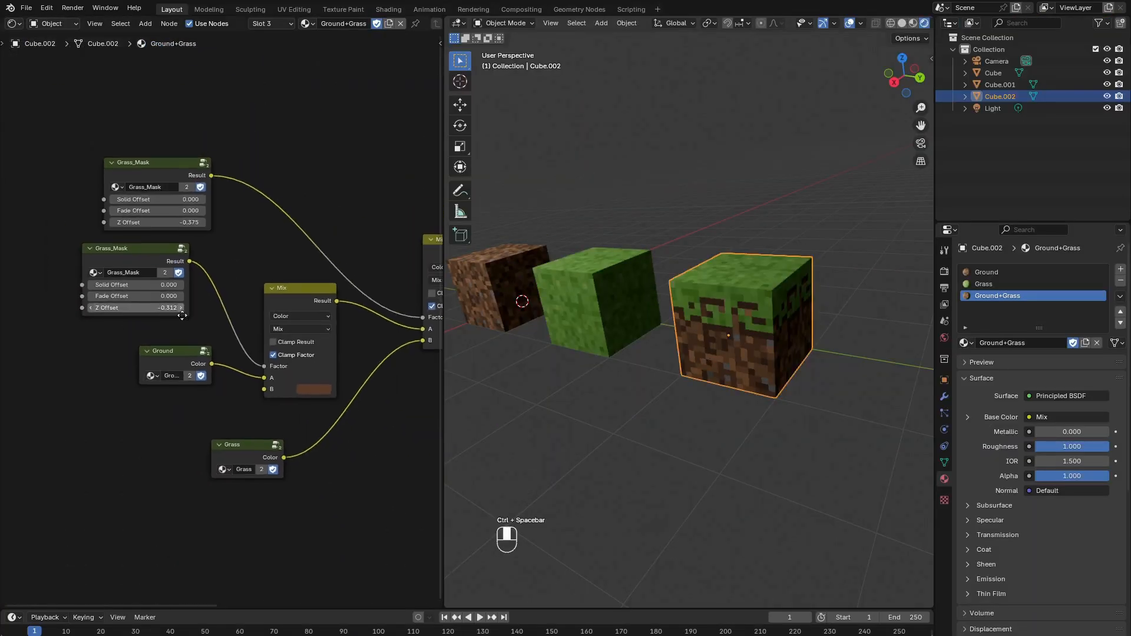
{"action": "scroll", "coordinate": [187, 289], "scroll_direction": "up", "scroll_amount": 2}
{"action": "left_click", "coordinate": [132, 245]}
{"action": "key", "text": "g"}
{"action": "left_click", "coordinate": [158, 252]}
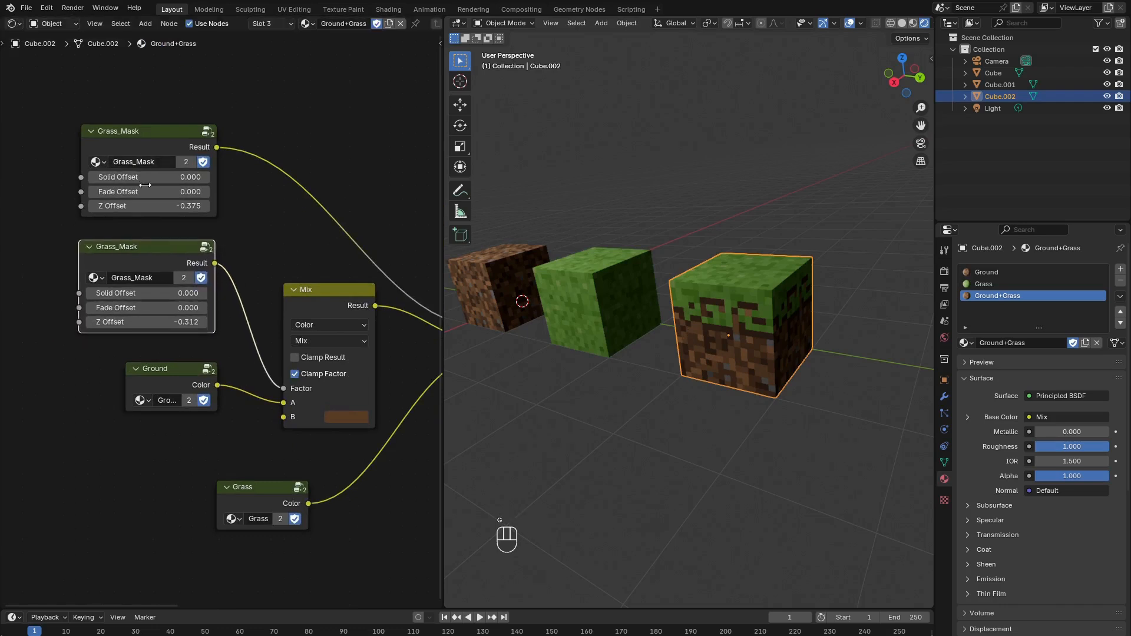
{"action": "middle_click_drag", "start_coordinate": [216, 266], "coordinate": [241, 319]}
{"action": "scroll", "coordinate": [240, 319], "scroll_direction": "up", "scroll_amount": 2}
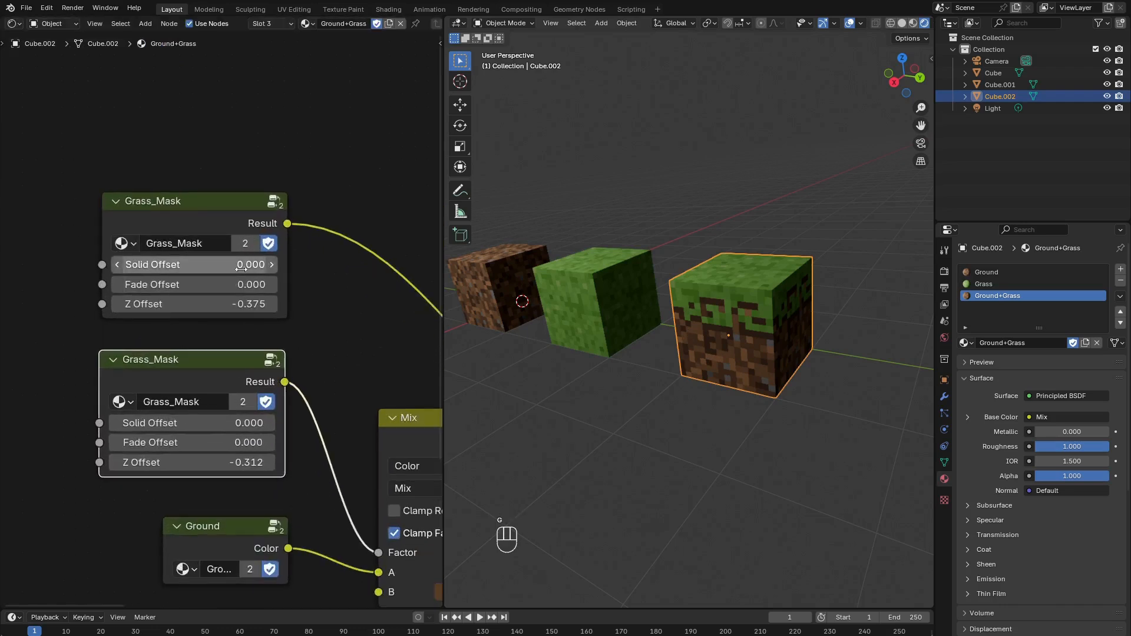
{"action": "middle_click_drag", "start_coordinate": [567, 391], "coordinate": [724, 345]}
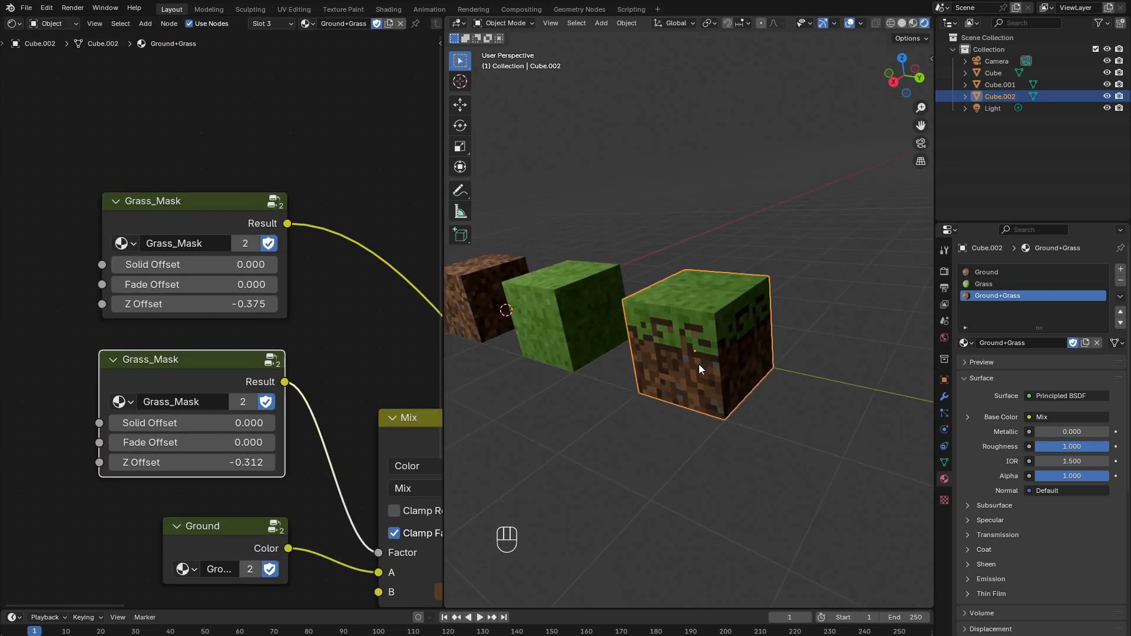